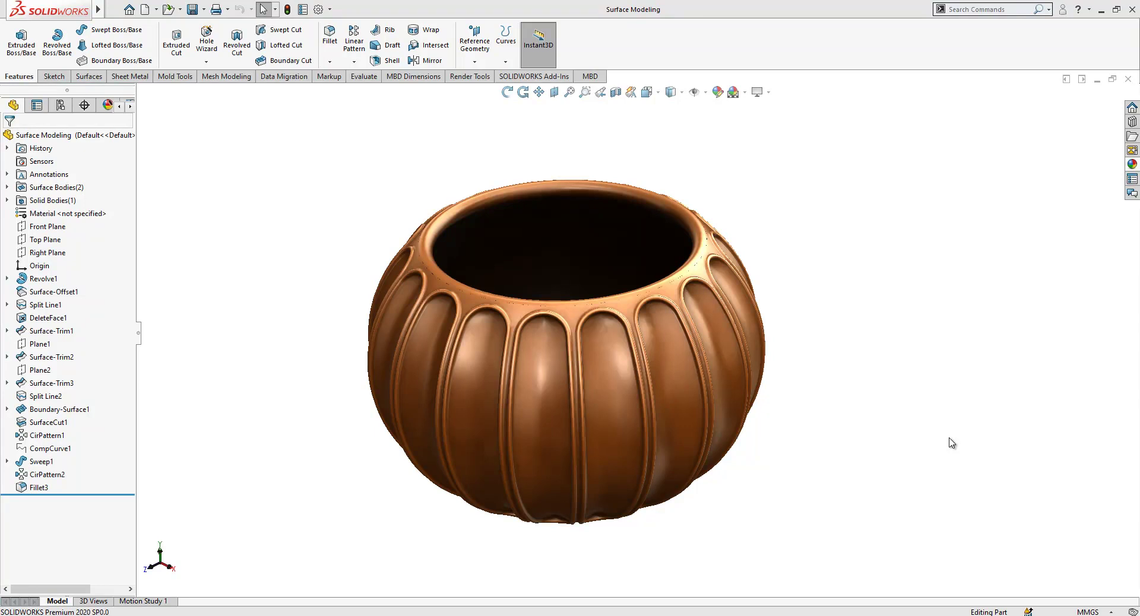
# Step: Zoom the view of the completed ribbed bronze pot model
pyautogui.scroll(-2, 358, 302)
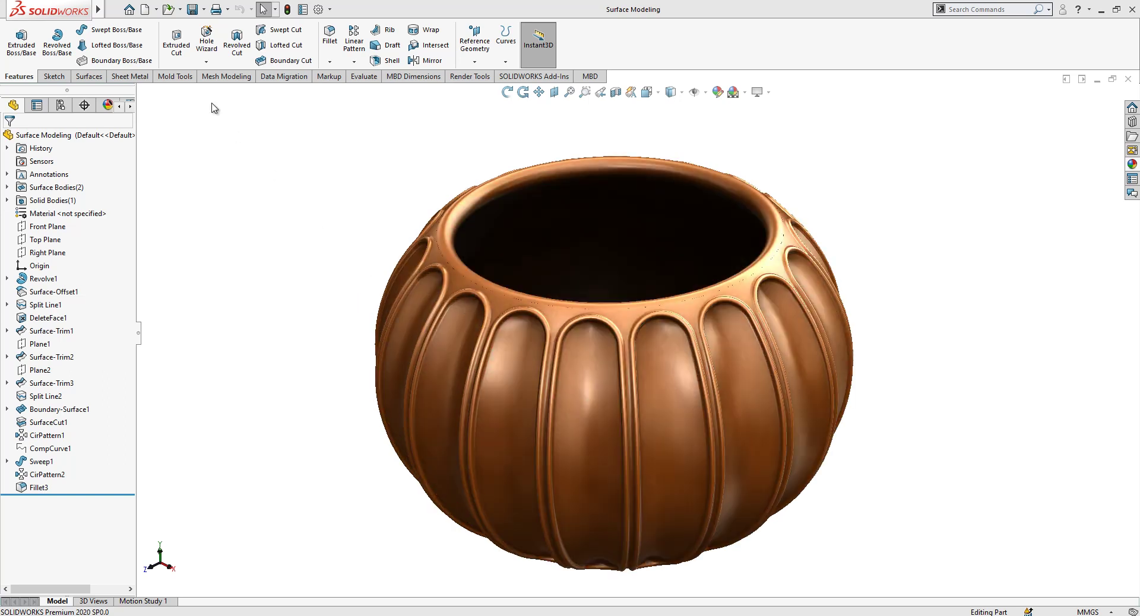
# Step: Create a new part and start a sketch on the Front Plane
pyautogui.click(144, 11)
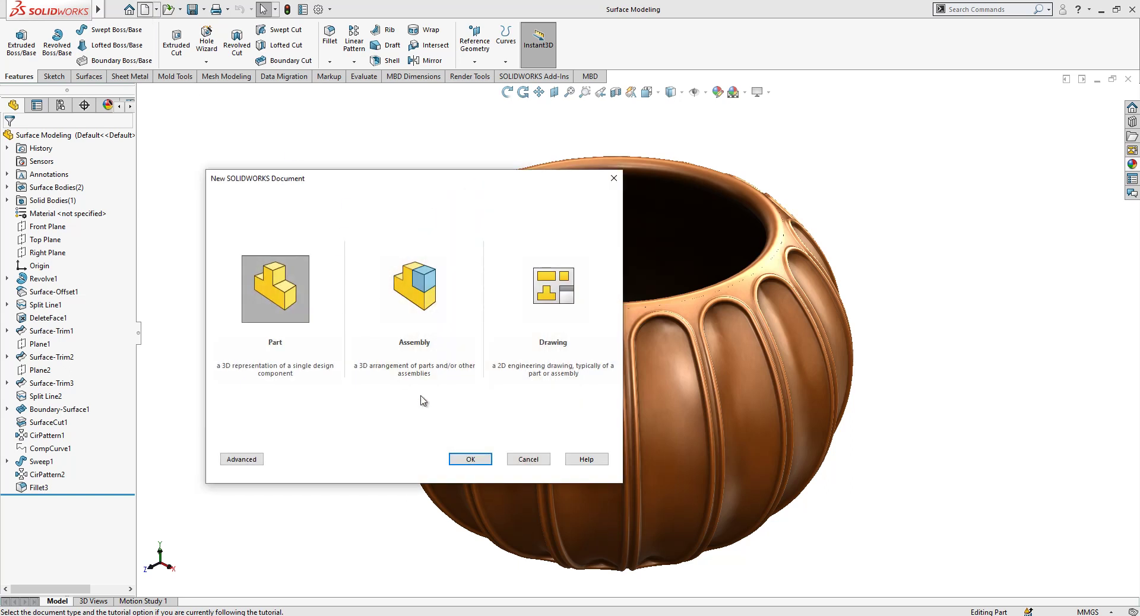
pyautogui.click(458, 459)
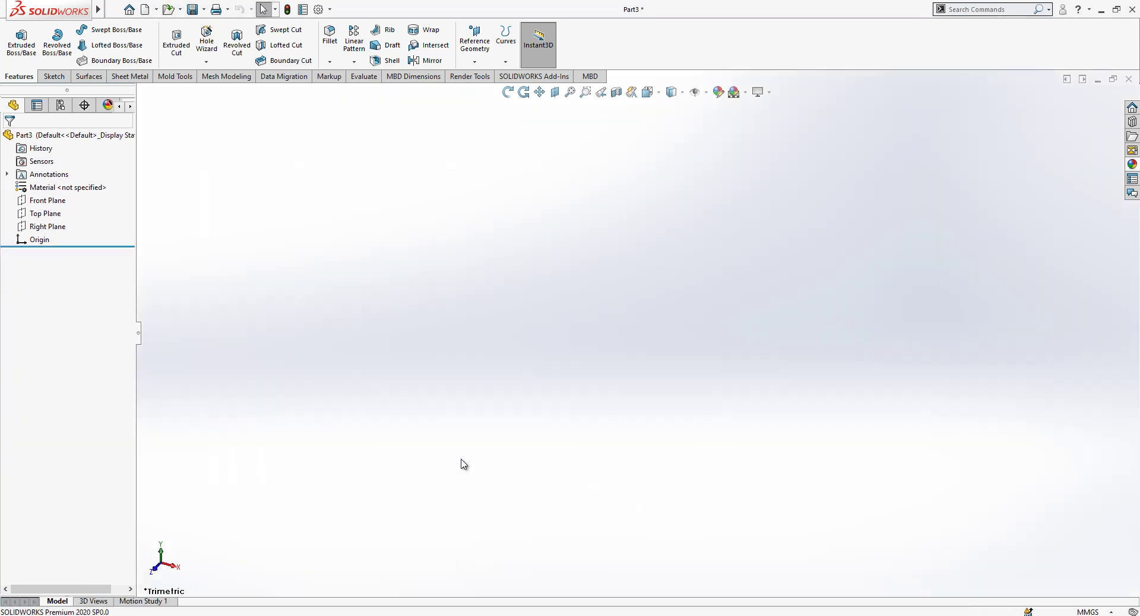
pyautogui.click(42, 202)
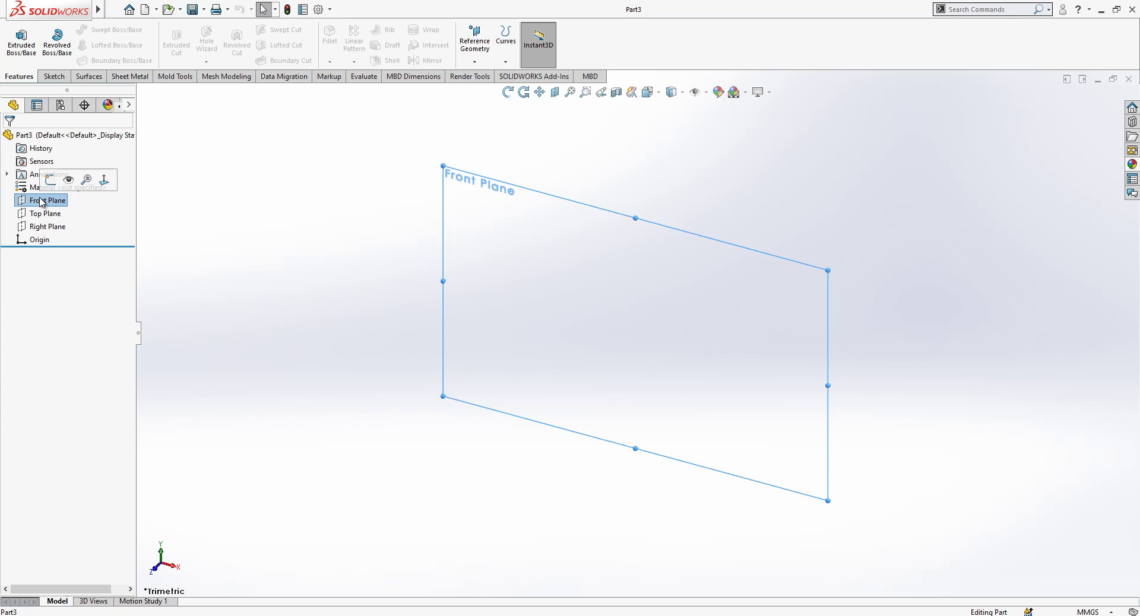
pyautogui.click(50, 181)
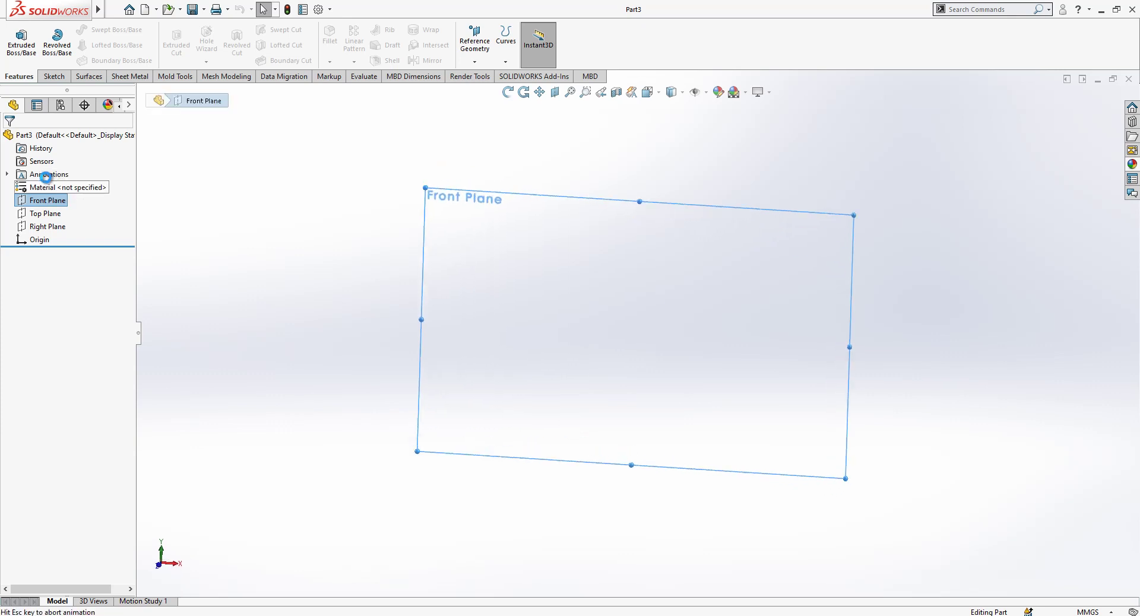
# Step: Draw a vertical line up from the origin and make it a construction centreline
pyautogui.click(75, 32)
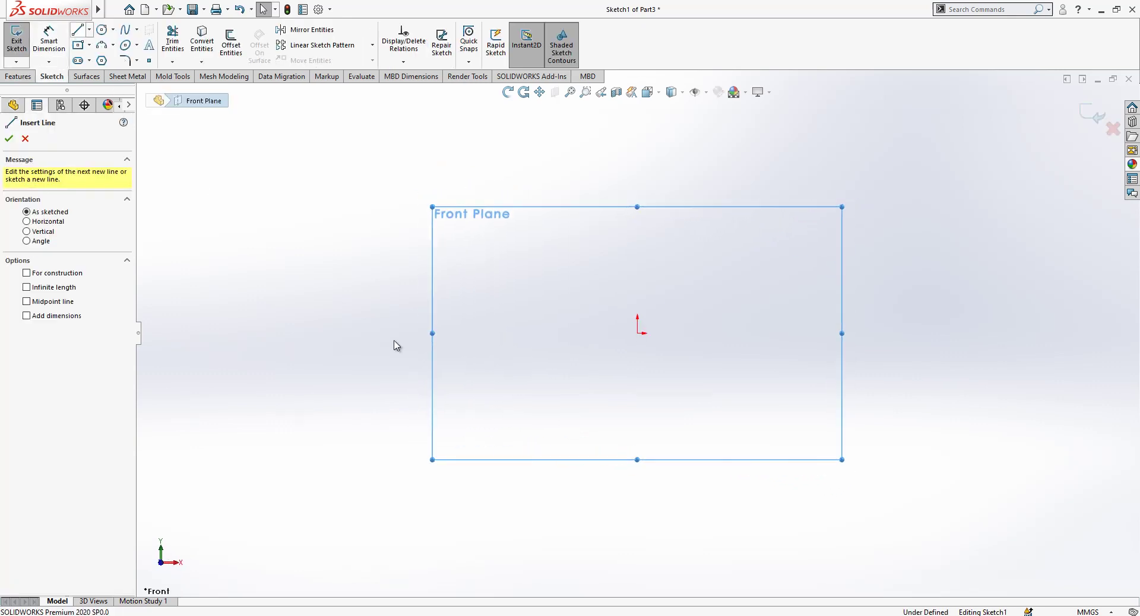
pyautogui.scroll(2, 653, 321)
pyautogui.scroll(-2, 691, 296)
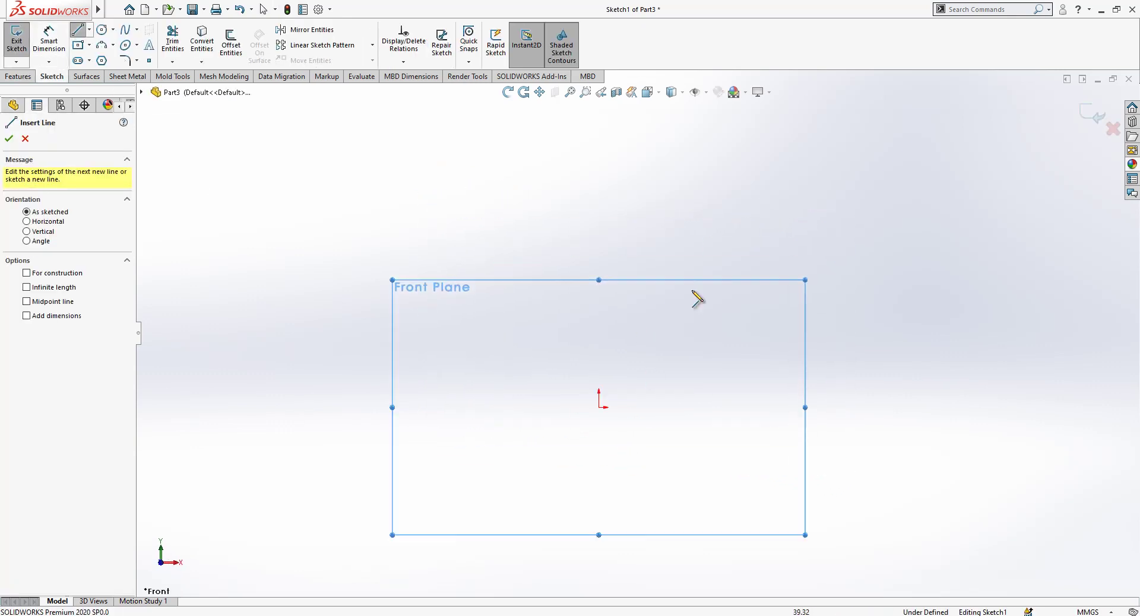
pyautogui.click(599, 408)
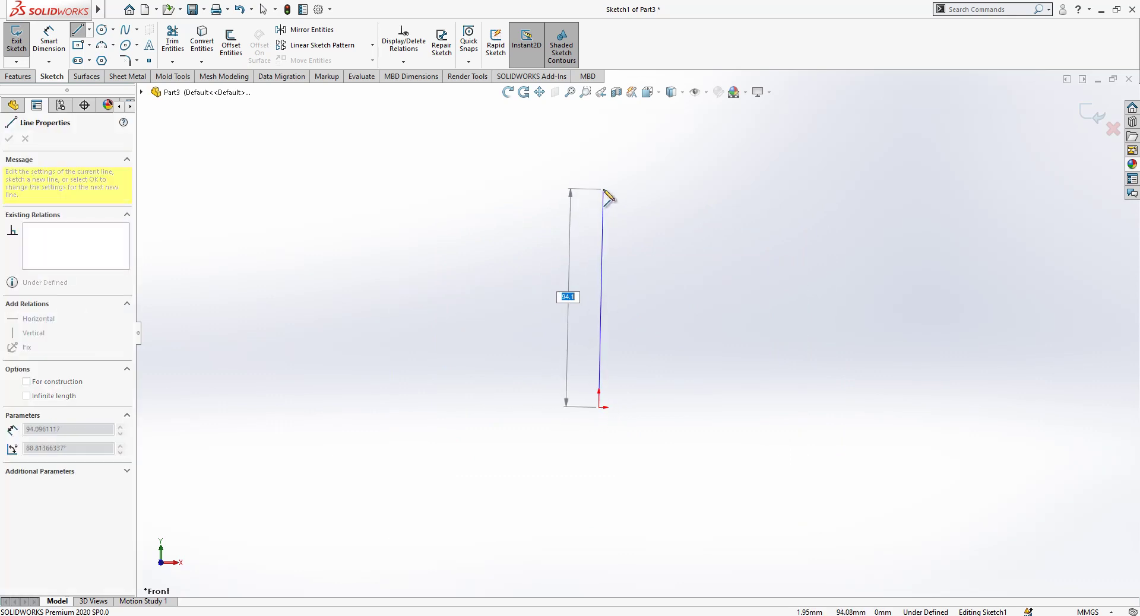
pyautogui.click(600, 192)
pyautogui.press('Escape')
pyautogui.click(599, 218)
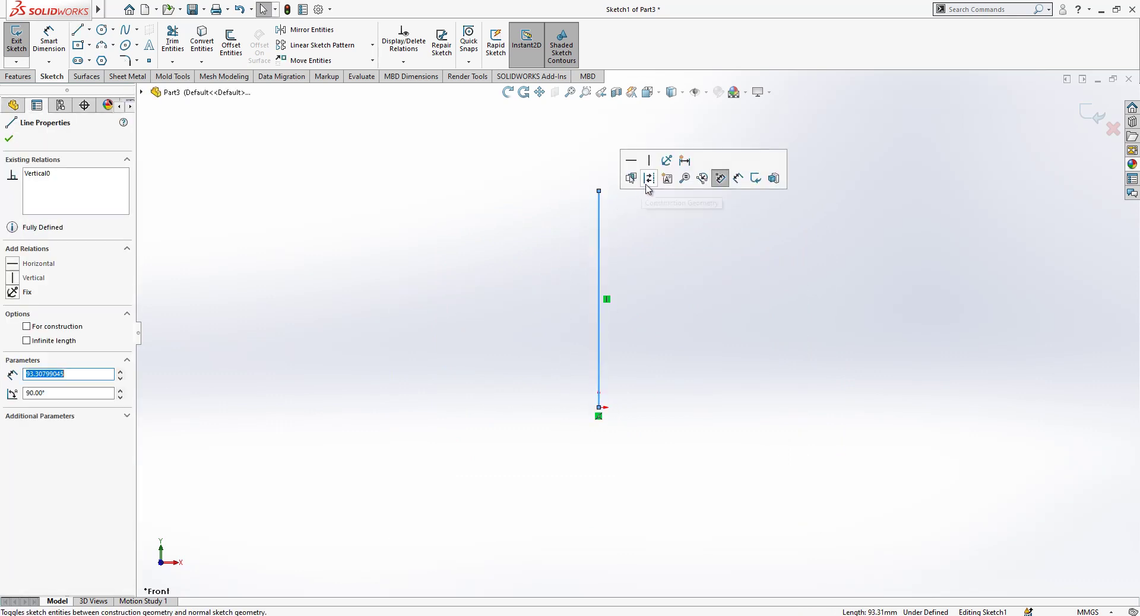
pyautogui.click(650, 185)
# Step: Draw the bottom line left of the origin and an outward 3-point arc from its end
pyautogui.click(77, 31)
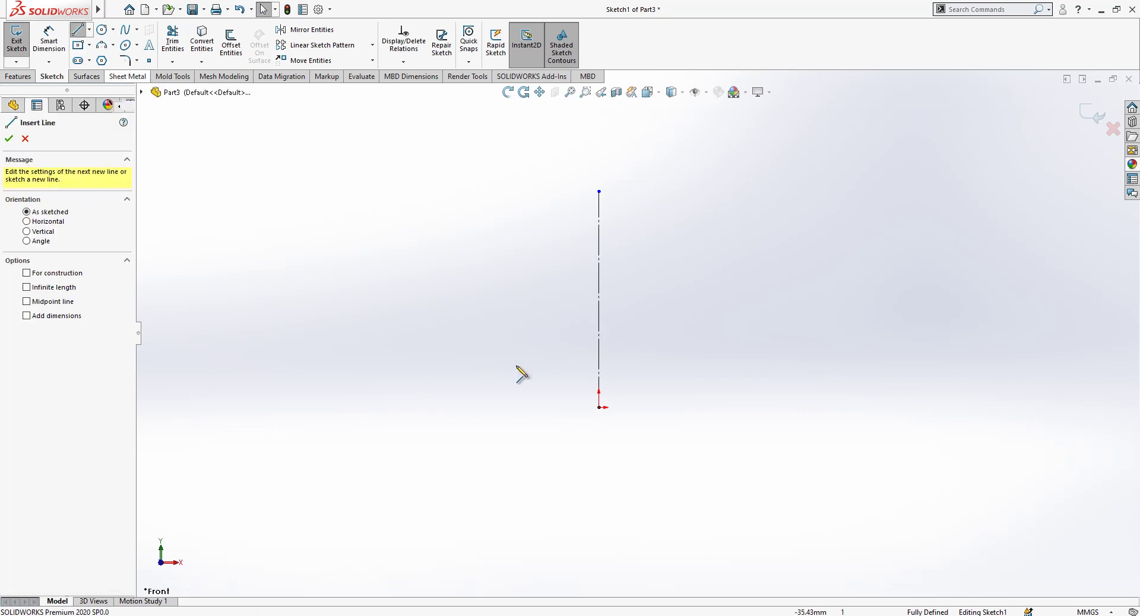
pyautogui.click(599, 408)
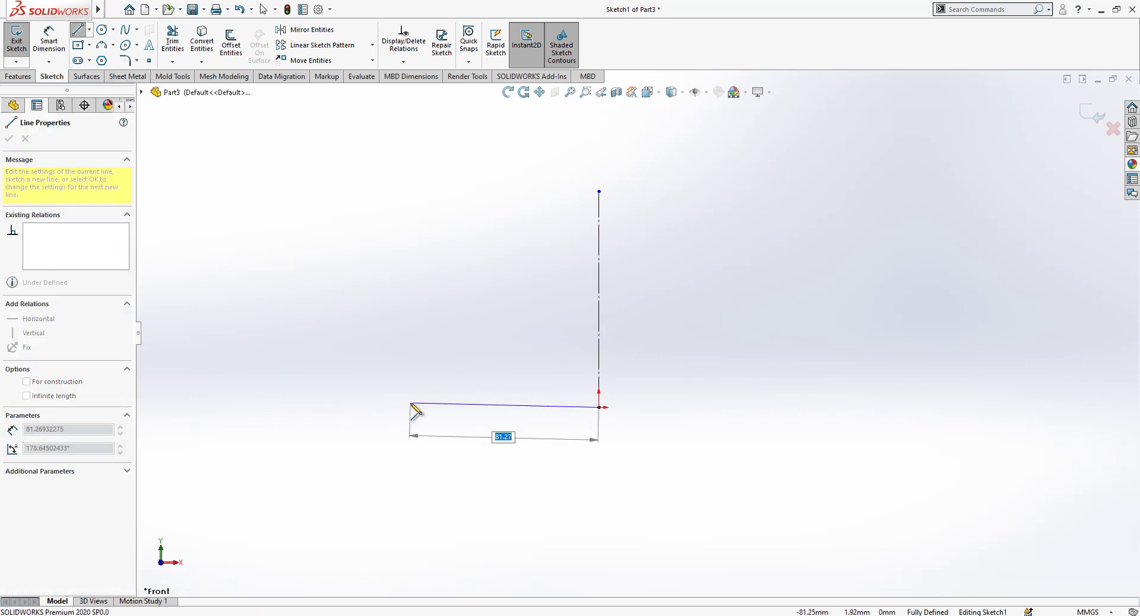
pyautogui.click(410, 408)
pyautogui.press('Escape')
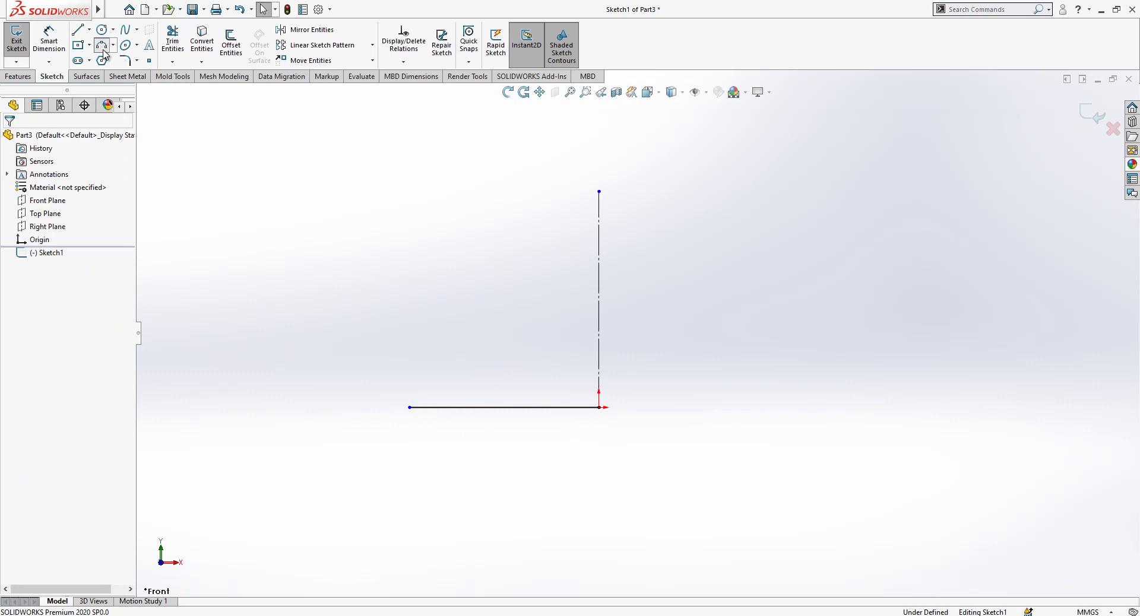
pyautogui.click(103, 48)
pyautogui.click(410, 408)
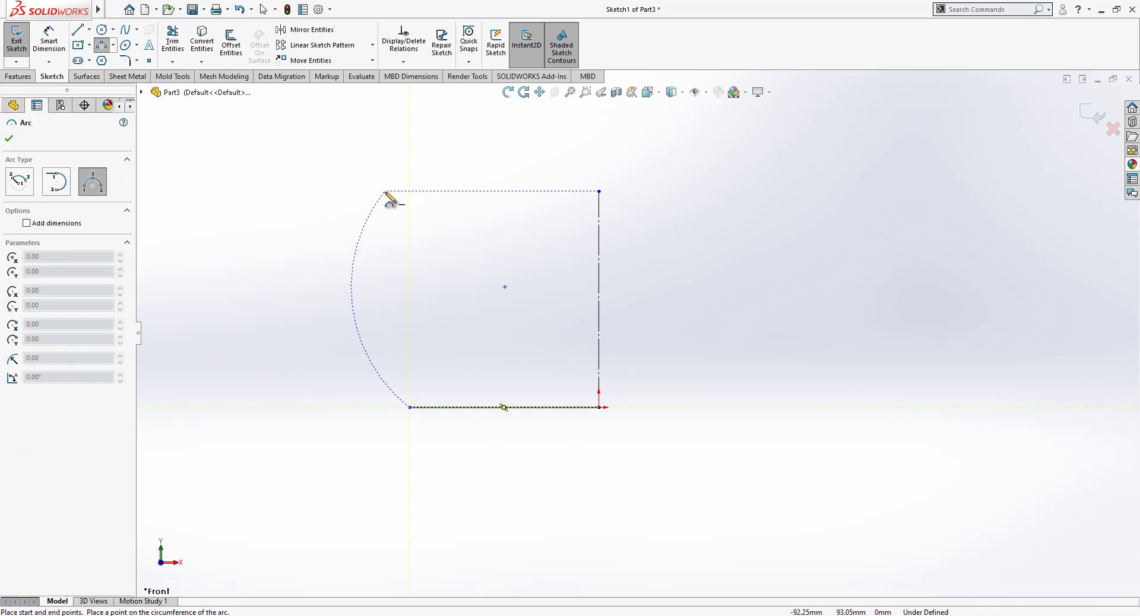
pyautogui.click(369, 257)
pyautogui.press('Escape')
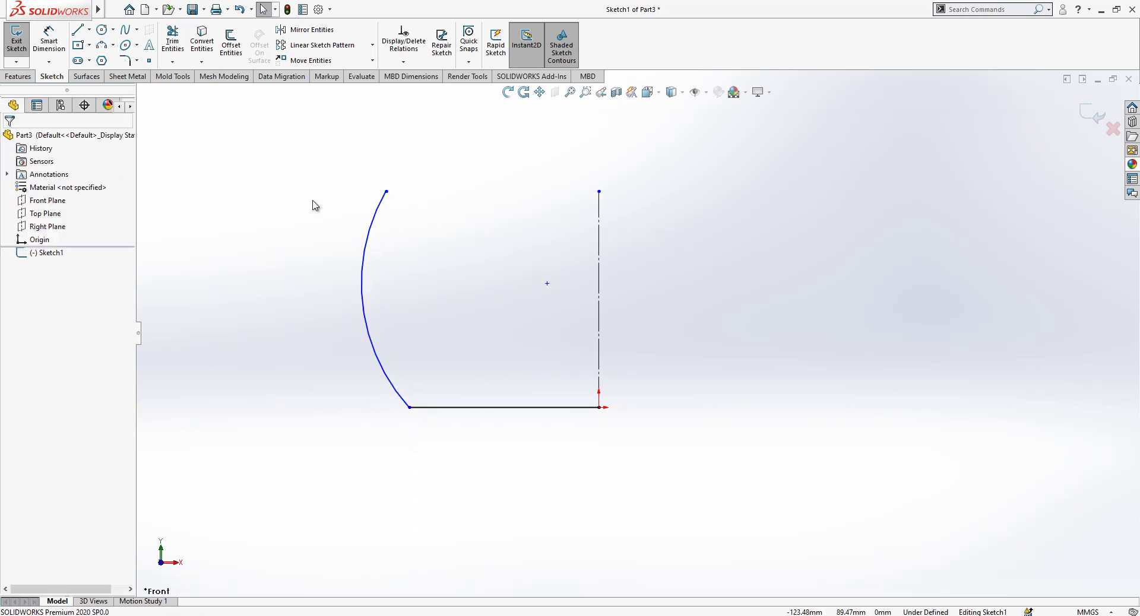
# Step: Draw a top line from the arc's end to the centreline and make it construction
pyautogui.click(78, 31)
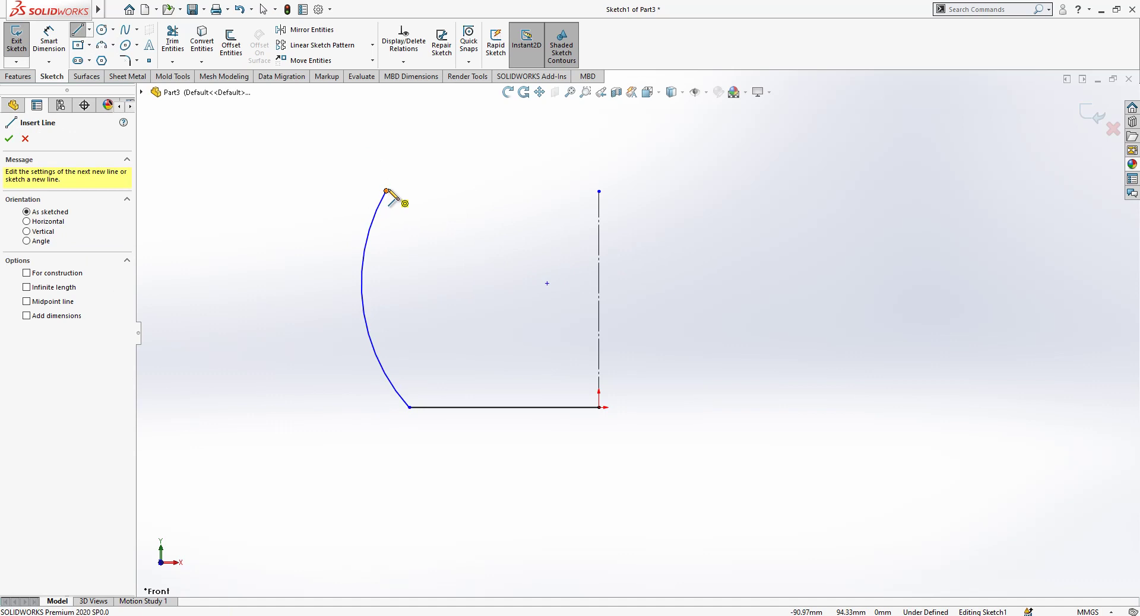
pyautogui.click(387, 191)
pyautogui.click(599, 191)
pyautogui.press('Escape')
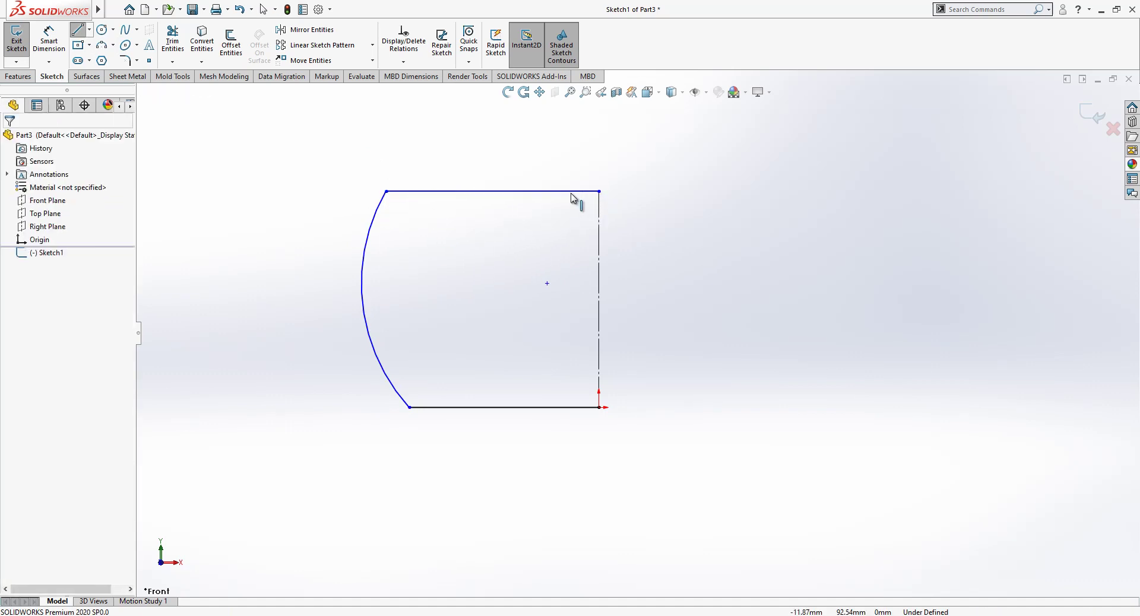
pyautogui.click(569, 191)
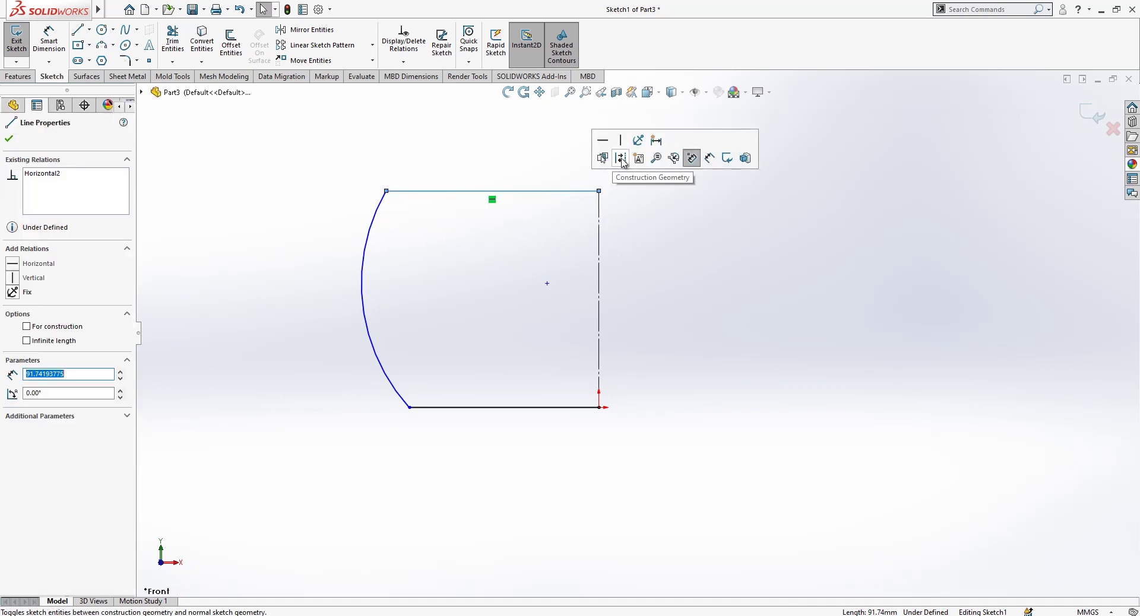
pyautogui.click(622, 158)
# Step: Dimension the centreline to 60 mm height and the bottom diameter to 45 mm
pyautogui.press('d')
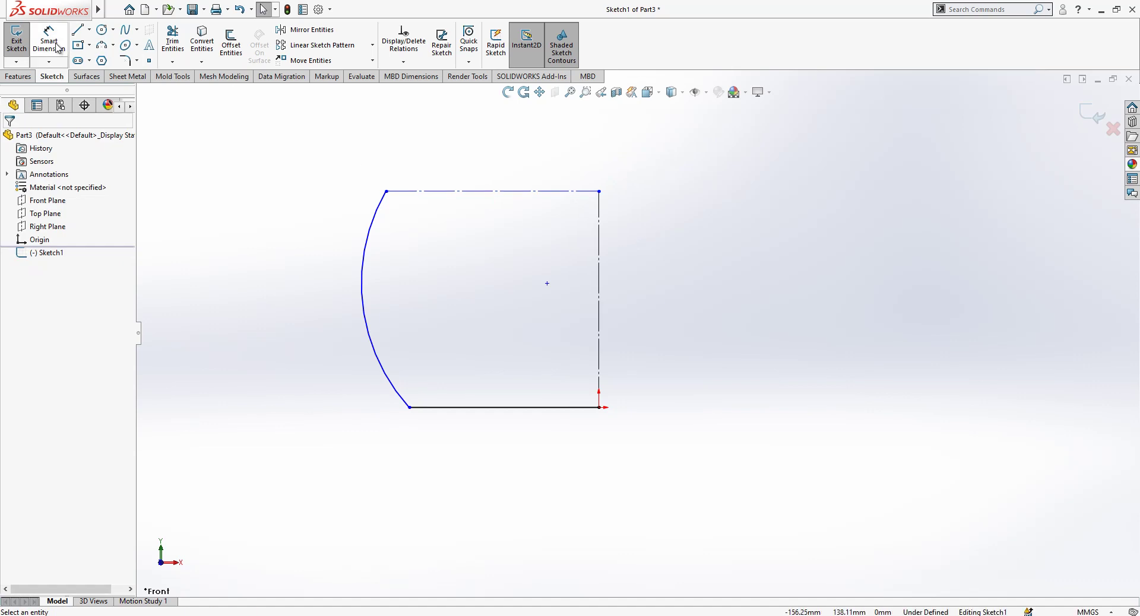
pyautogui.click(600, 282)
pyautogui.click(625, 296)
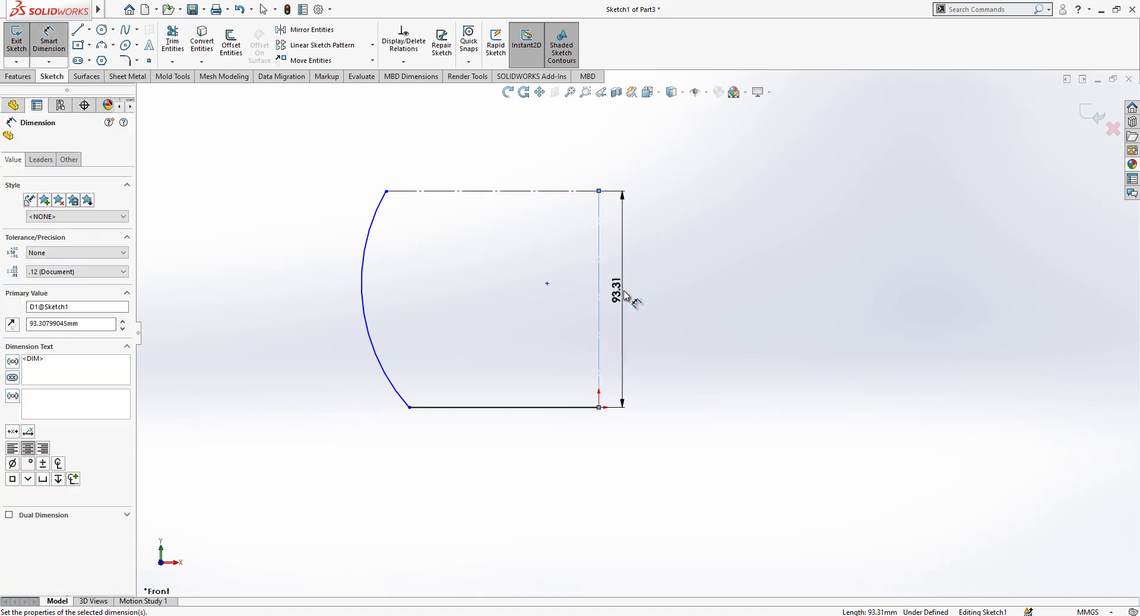
pyautogui.write('60')
pyautogui.press('Return')
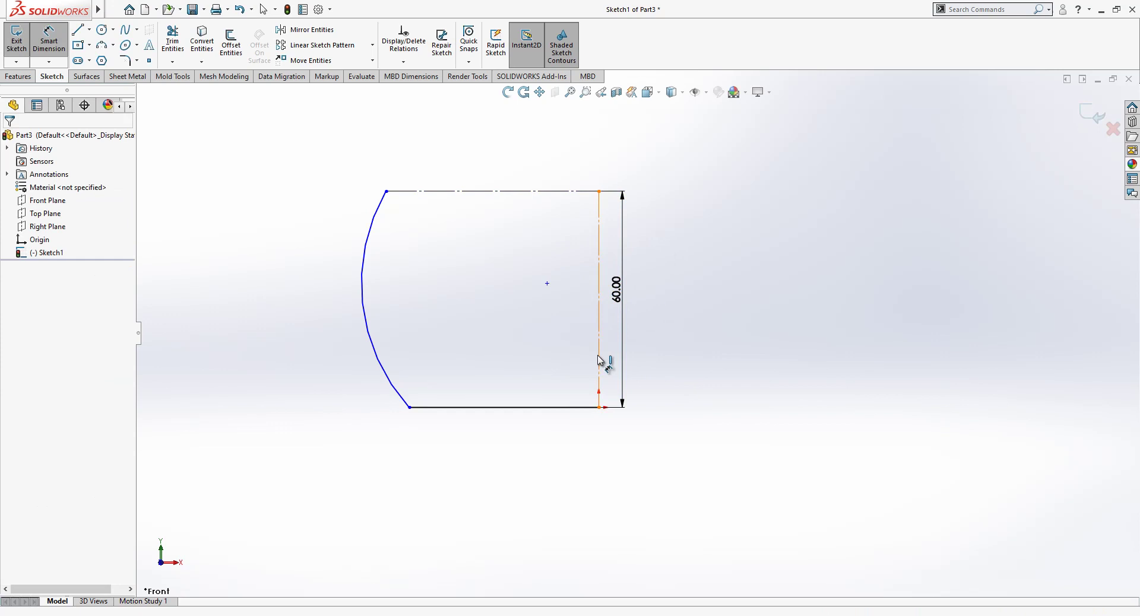
pyautogui.click(599, 359)
pyautogui.click(409, 407)
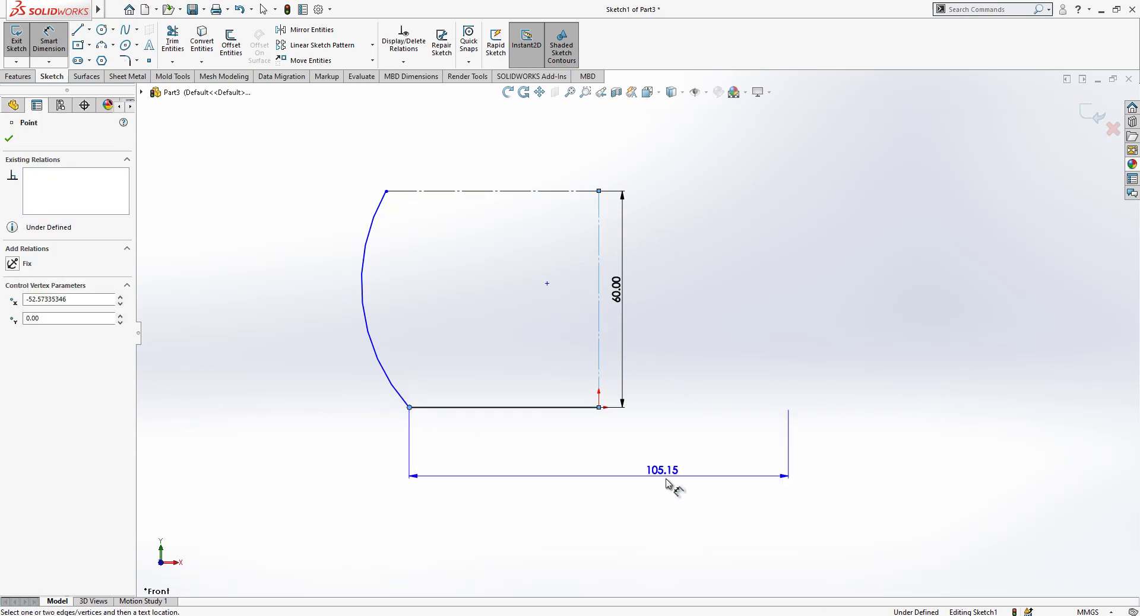
pyautogui.click(681, 490)
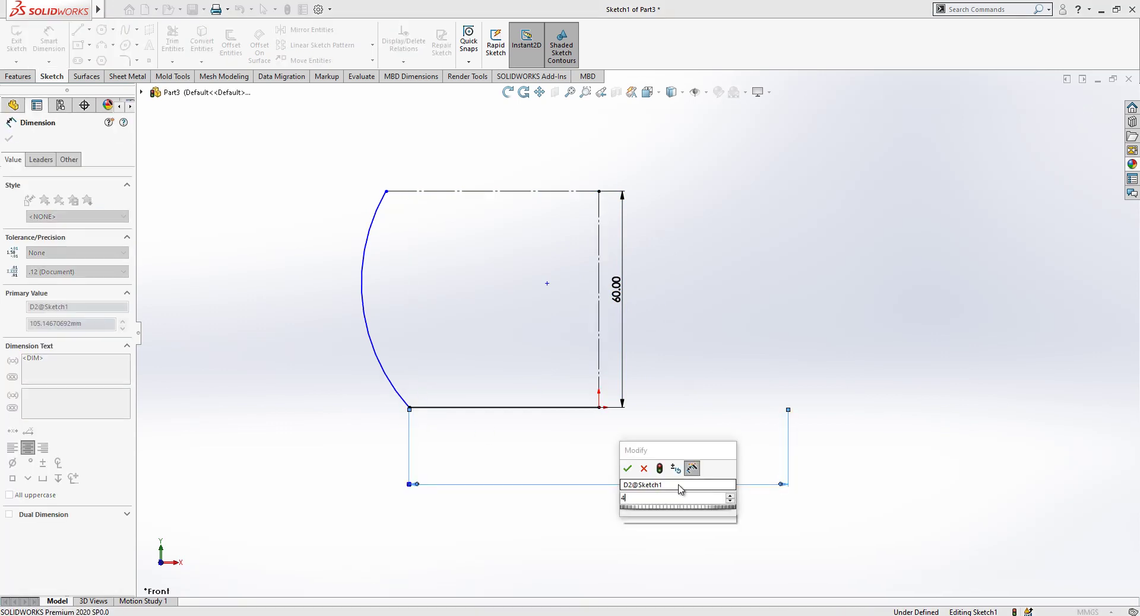
pyautogui.press('Return')
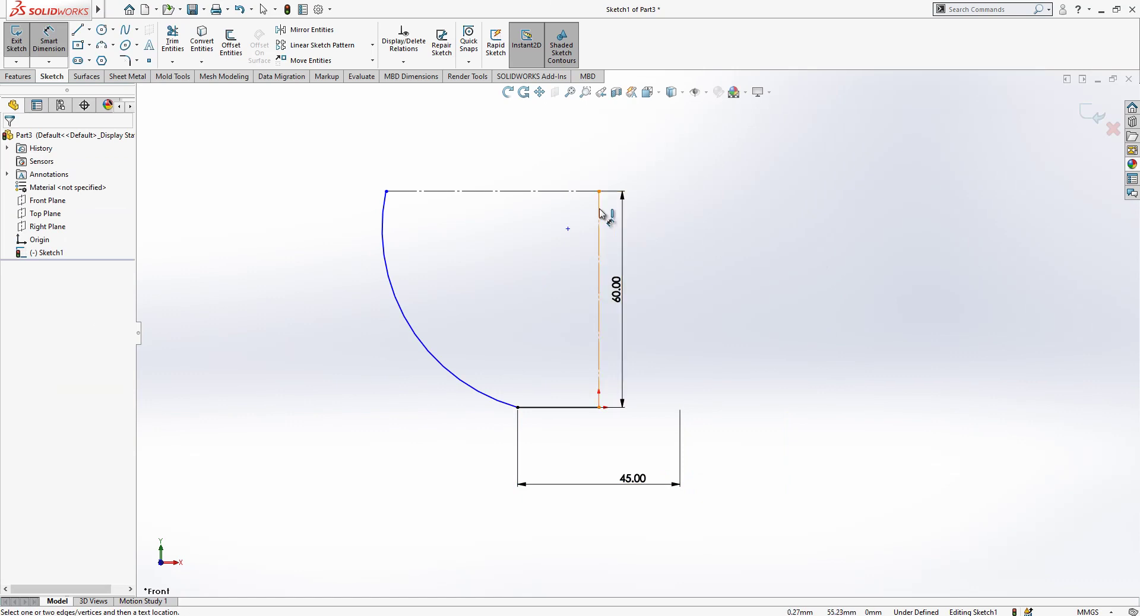
# Step: Dimension the top diameter to 65 mm and the arc radius to 35 mm
pyautogui.click(598, 220)
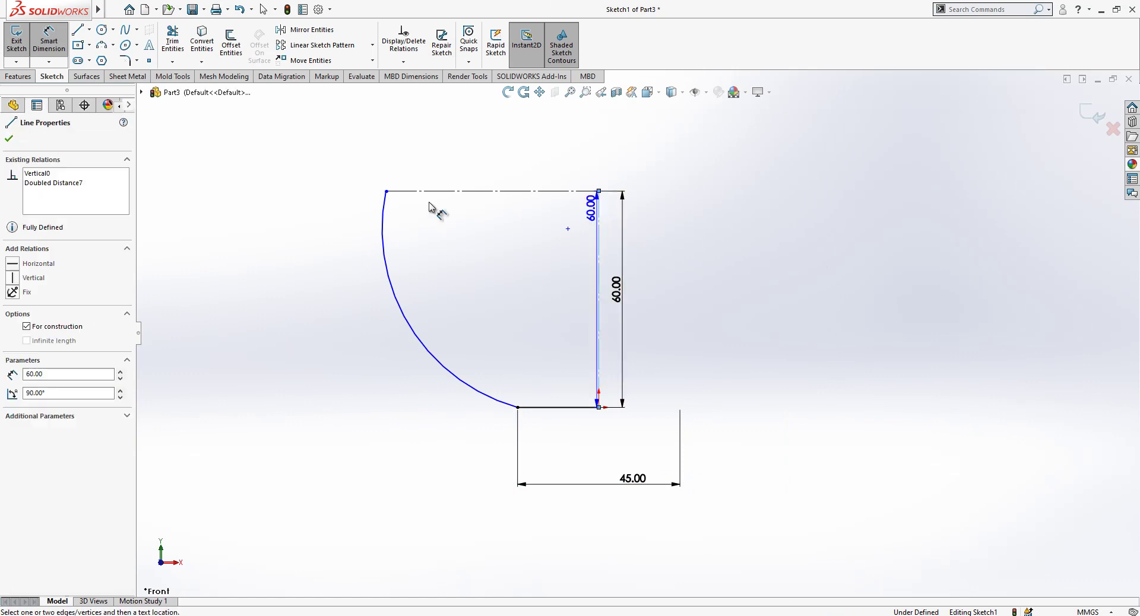
pyautogui.click(386, 191)
pyautogui.click(637, 169)
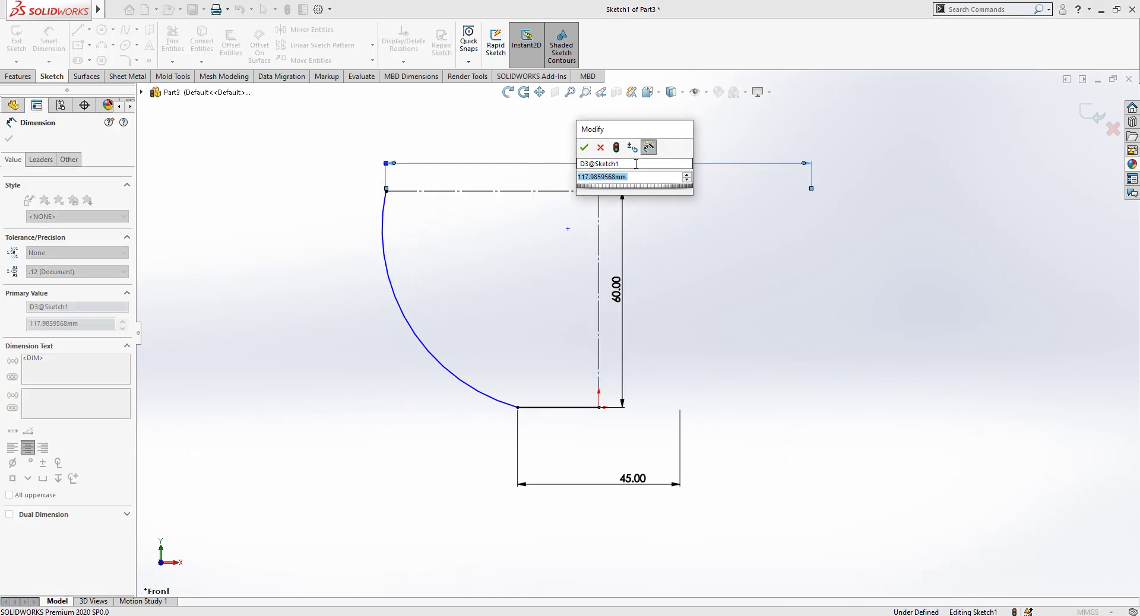
pyautogui.write('65')
pyautogui.press('Return')
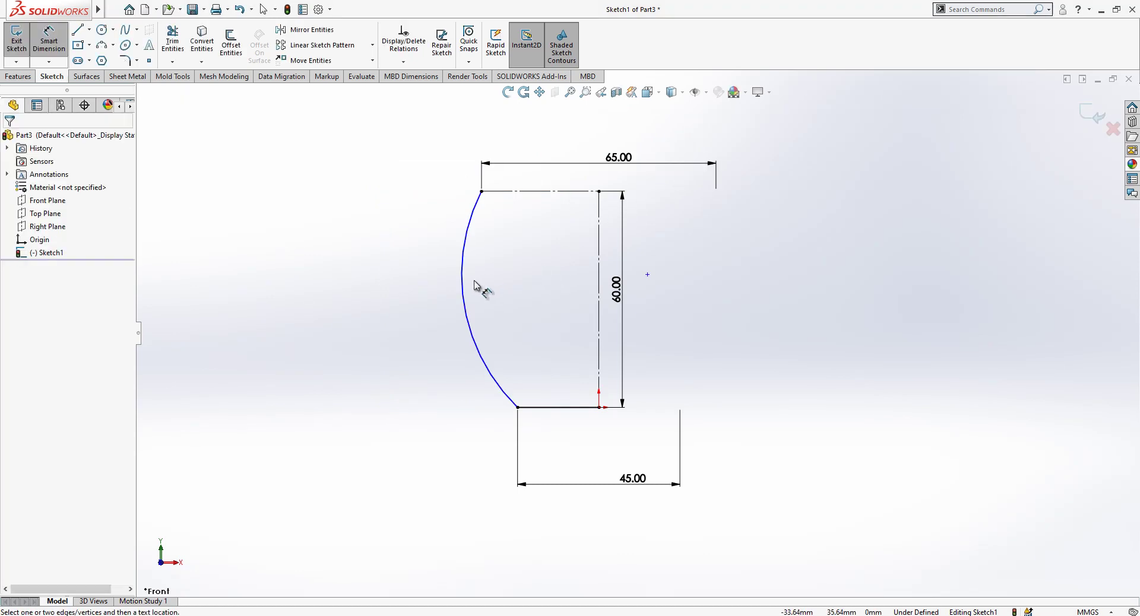
pyautogui.click(468, 289)
pyautogui.click(519, 309)
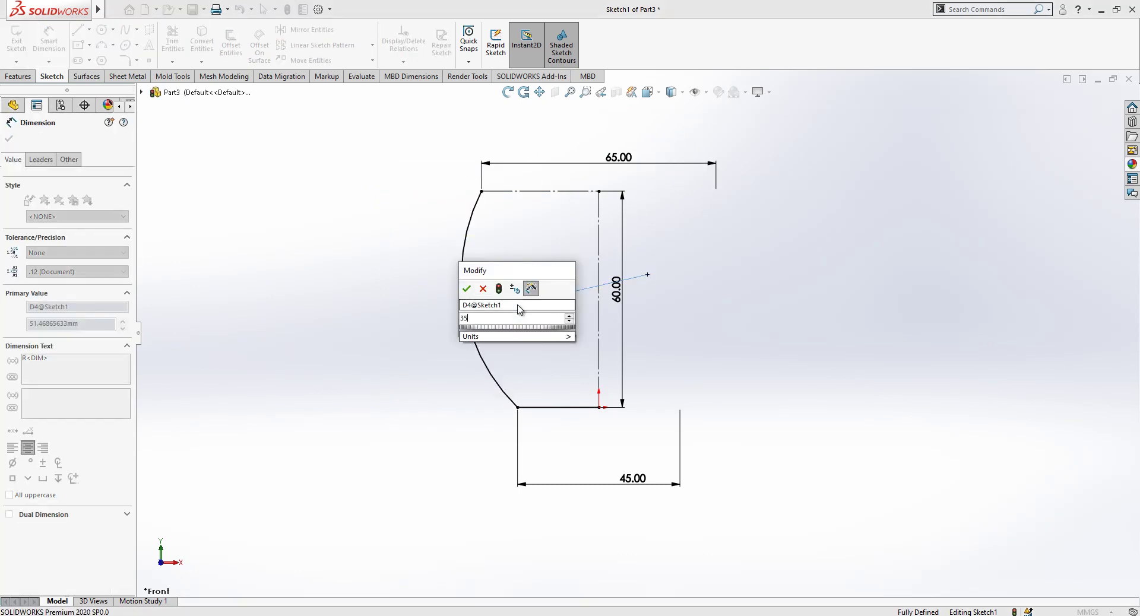
pyautogui.write('35')
pyautogui.press('Return')
pyautogui.press('Escape')
pyautogui.scroll(1, 718, 250)
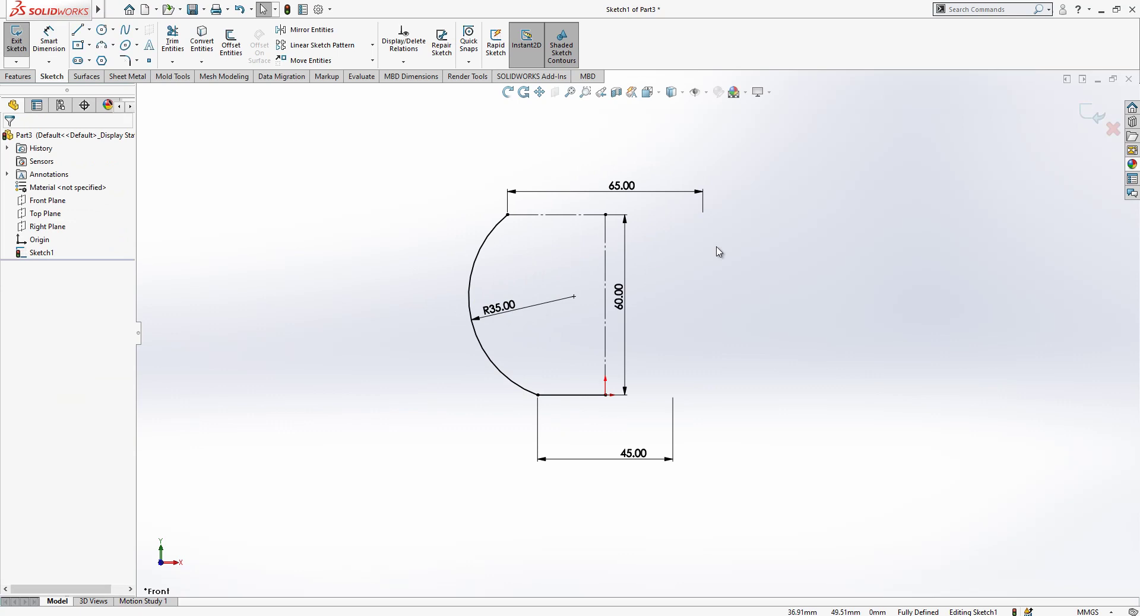
# Step: Offset the arc and bottom line by 4 mm to form the wall
pyautogui.scroll(-2, 718, 252)
pyautogui.click(231, 42)
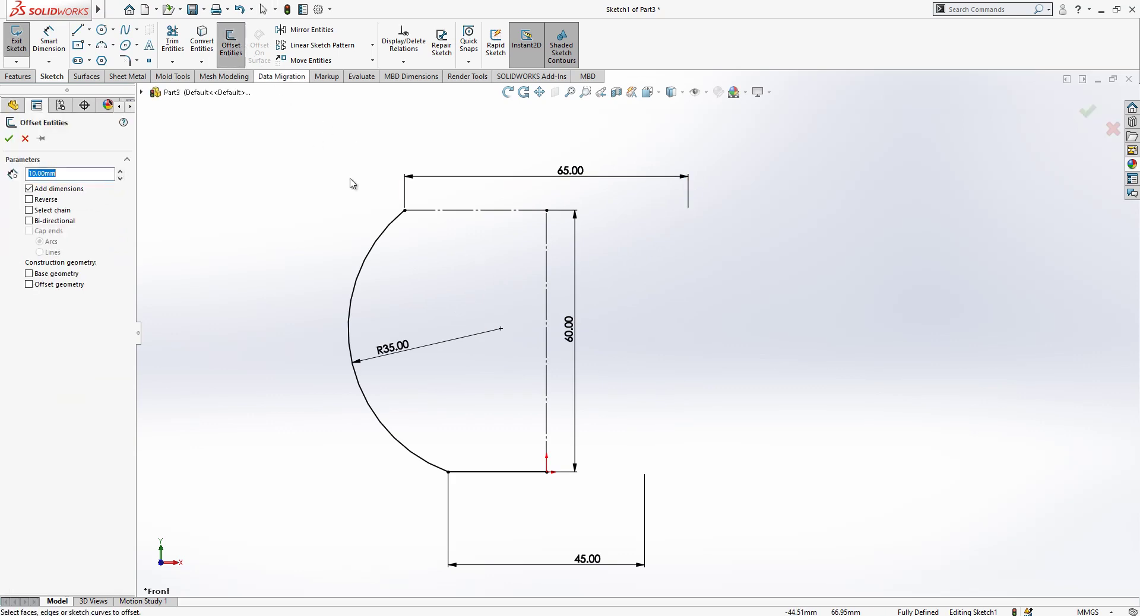
pyautogui.click(390, 233)
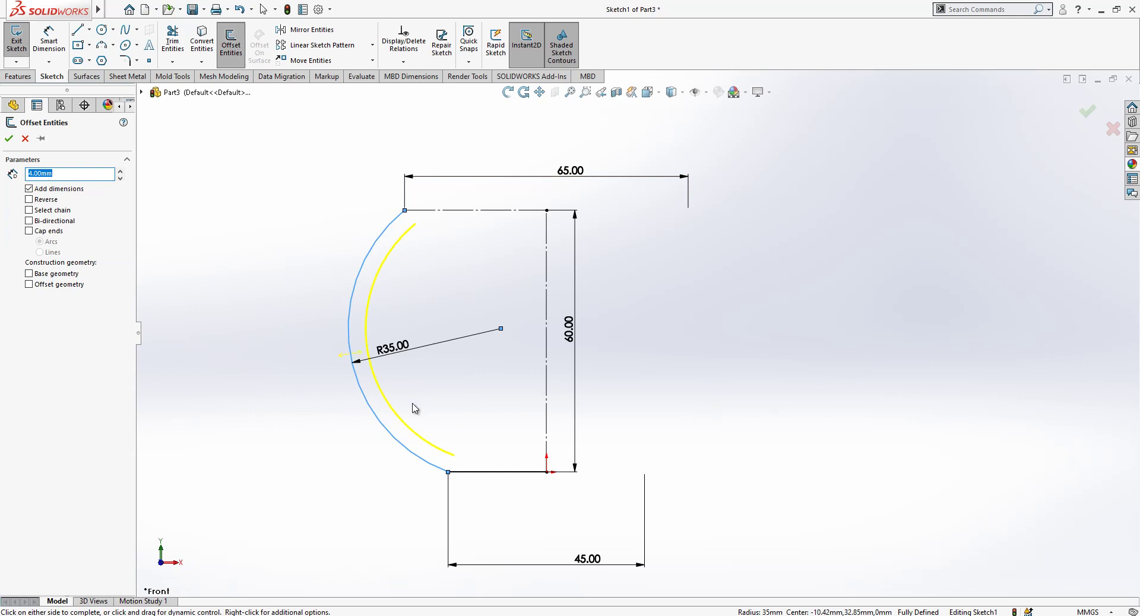
pyautogui.click(498, 473)
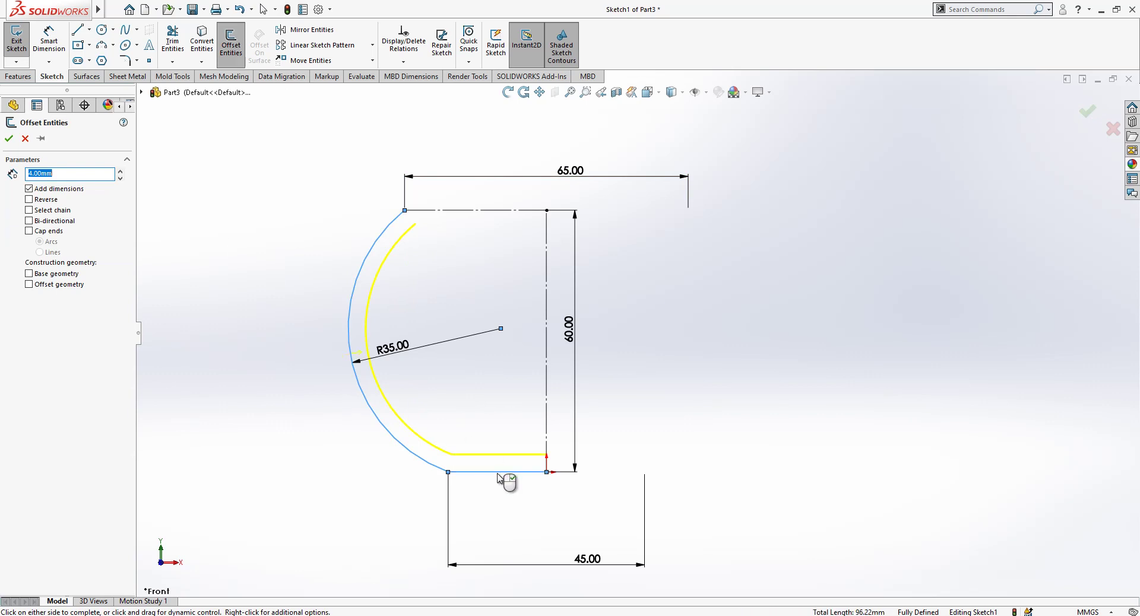
pyautogui.click(10, 140)
# Step: Close the wall's bottom with a short line and cap the top ends with a 3-point arc
pyautogui.click(76, 30)
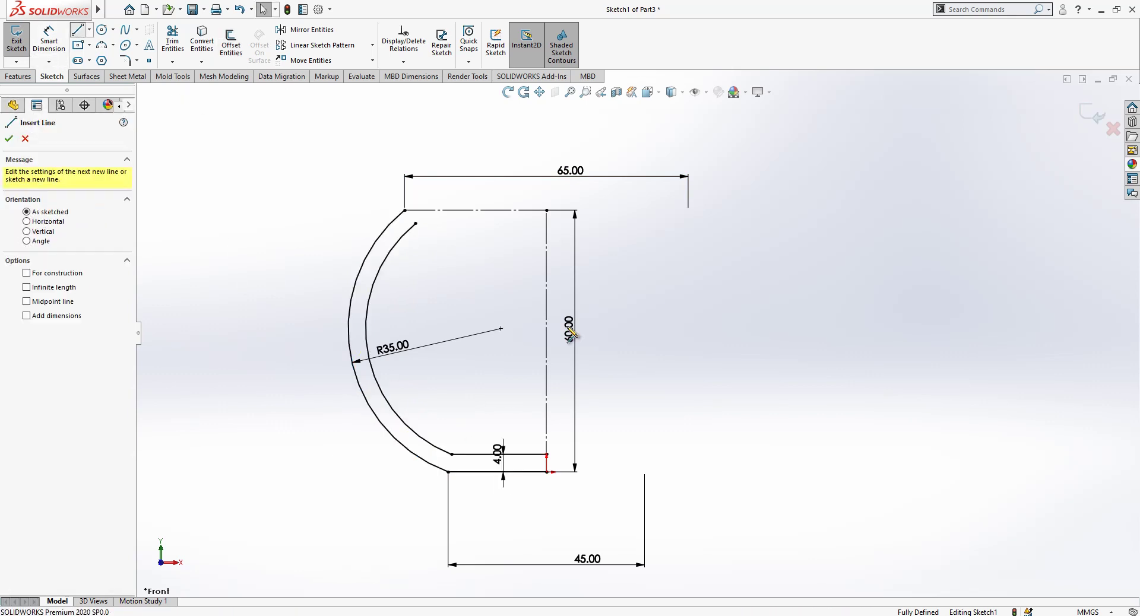
pyautogui.click(547, 473)
pyautogui.click(547, 455)
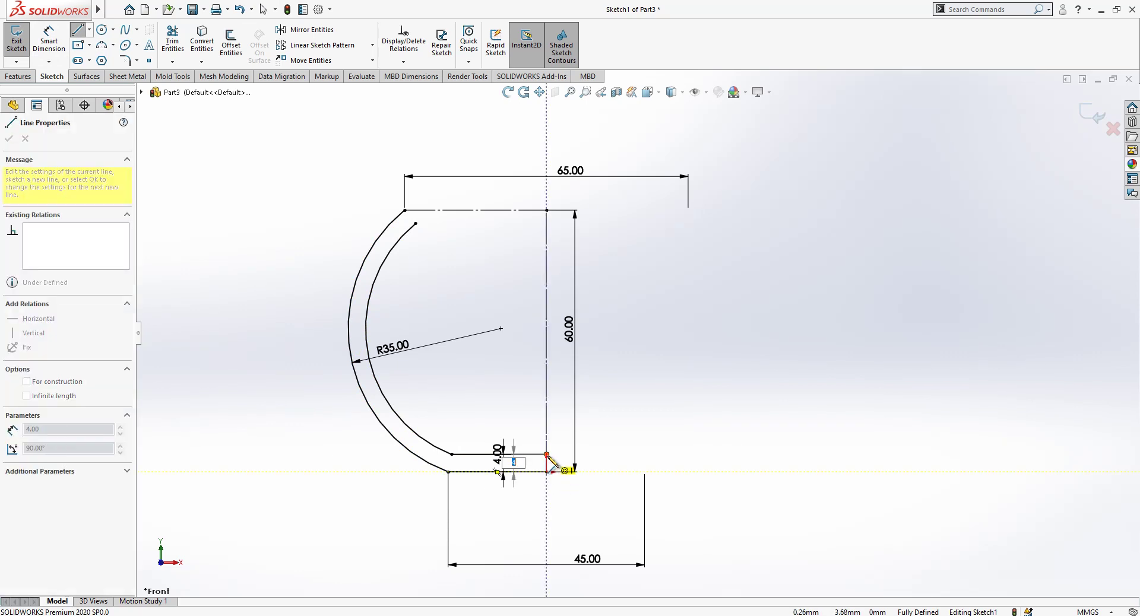
pyautogui.press('Escape')
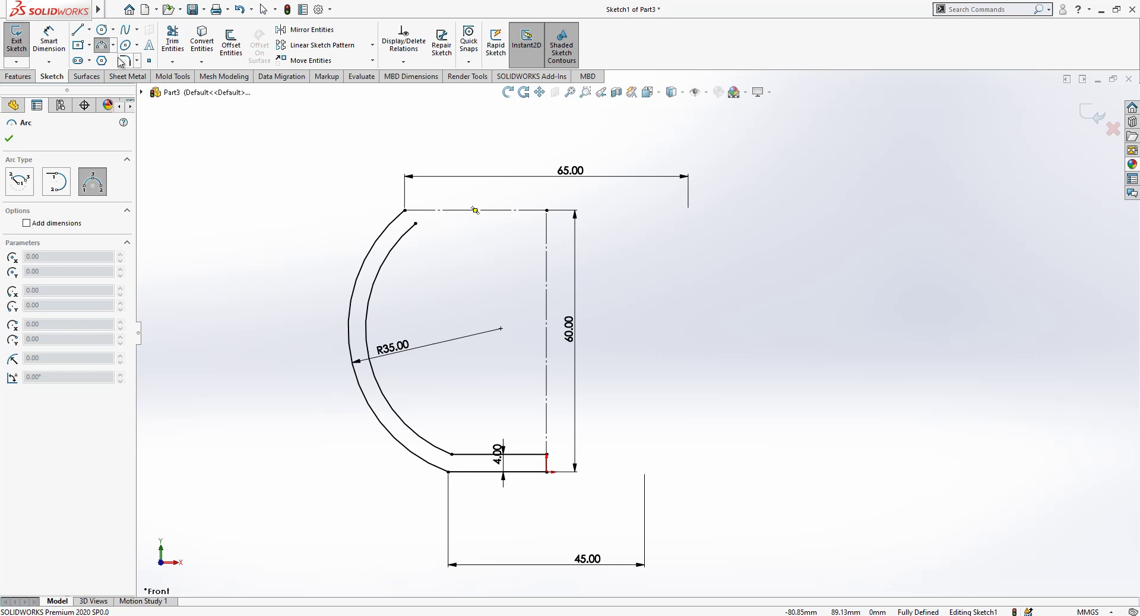
pyautogui.scroll(-2, 422, 232)
pyautogui.click(408, 223)
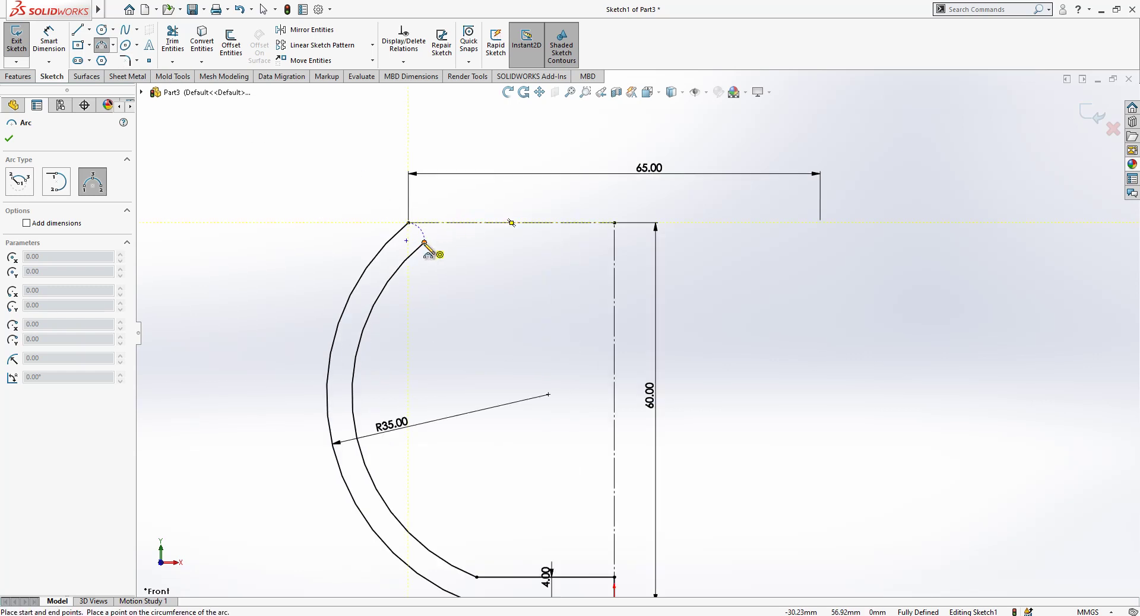
pyautogui.click(425, 242)
pyautogui.click(429, 237)
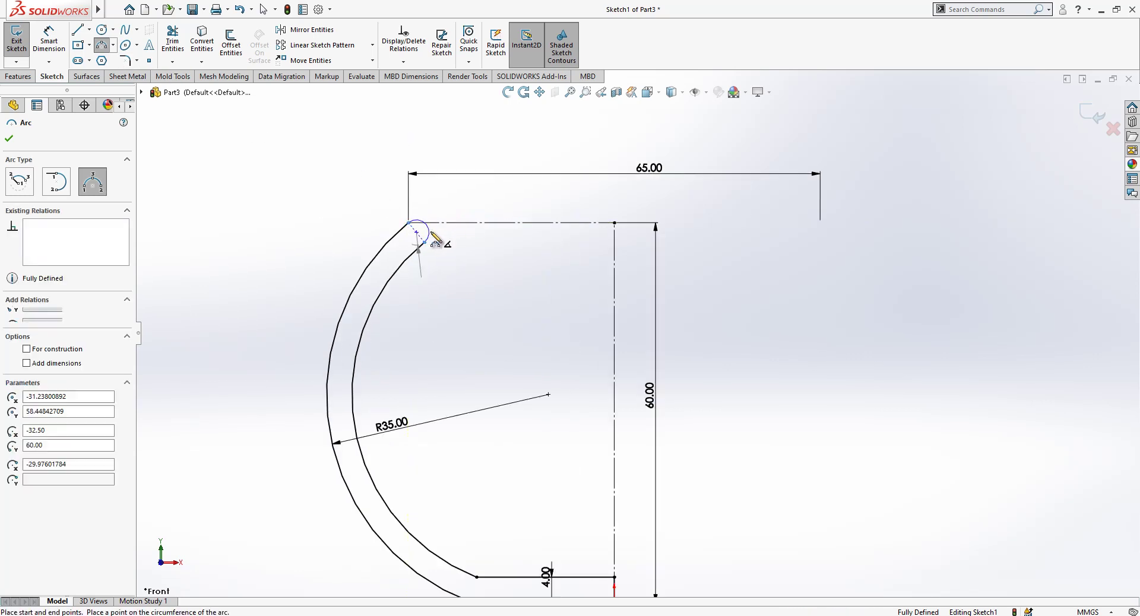
pyautogui.press('Escape')
# Step: Inspect the rim cap arc's properties, then clear the selection
pyautogui.scroll(2, 463, 262)
pyautogui.scroll(-1, 469, 264)
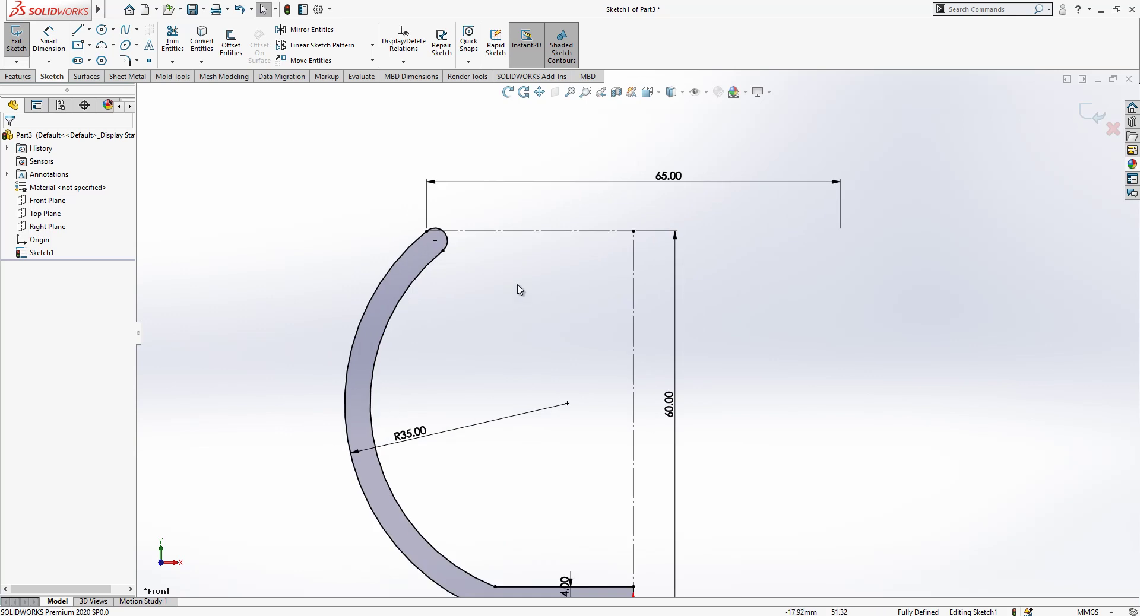
pyautogui.scroll(2, 472, 268)
pyautogui.scroll(-1, 477, 274)
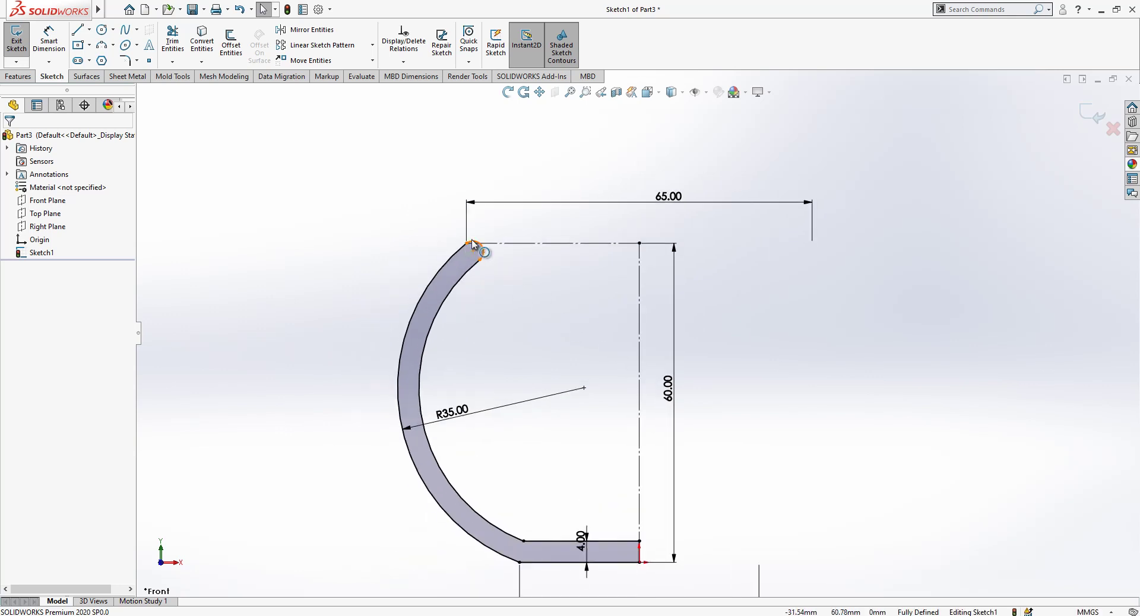
pyautogui.click(473, 245)
pyautogui.click(505, 305)
pyautogui.scroll(1, 499, 297)
pyautogui.scroll(-2, 739, 390)
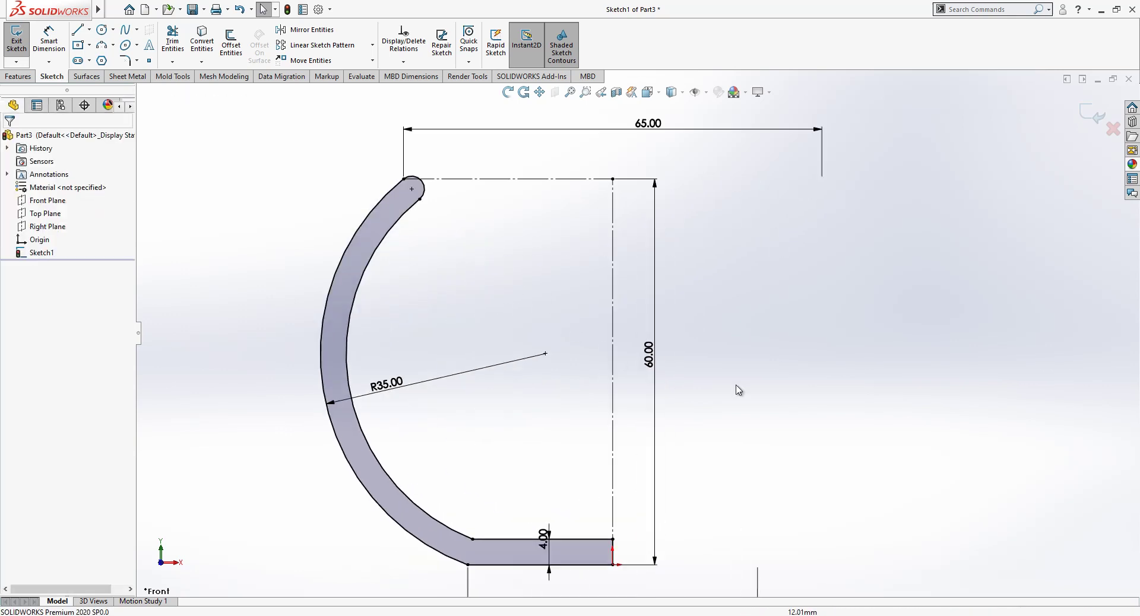
# Step: Exit the sketch and revolve the profile 360° about the vertical line into a solid
pyautogui.click(1084, 112)
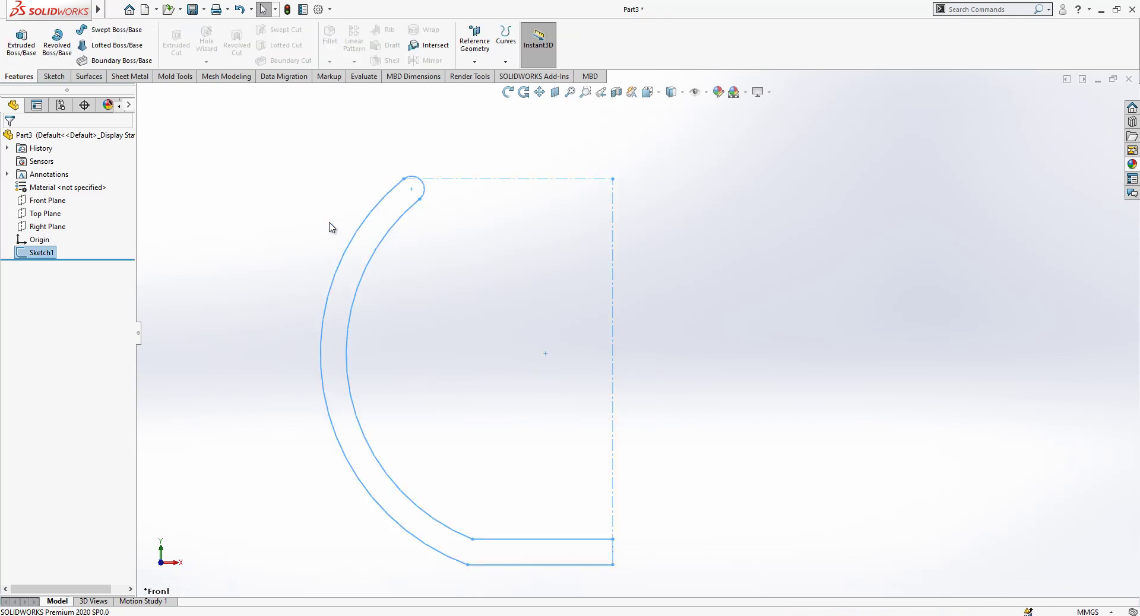
pyautogui.click(57, 42)
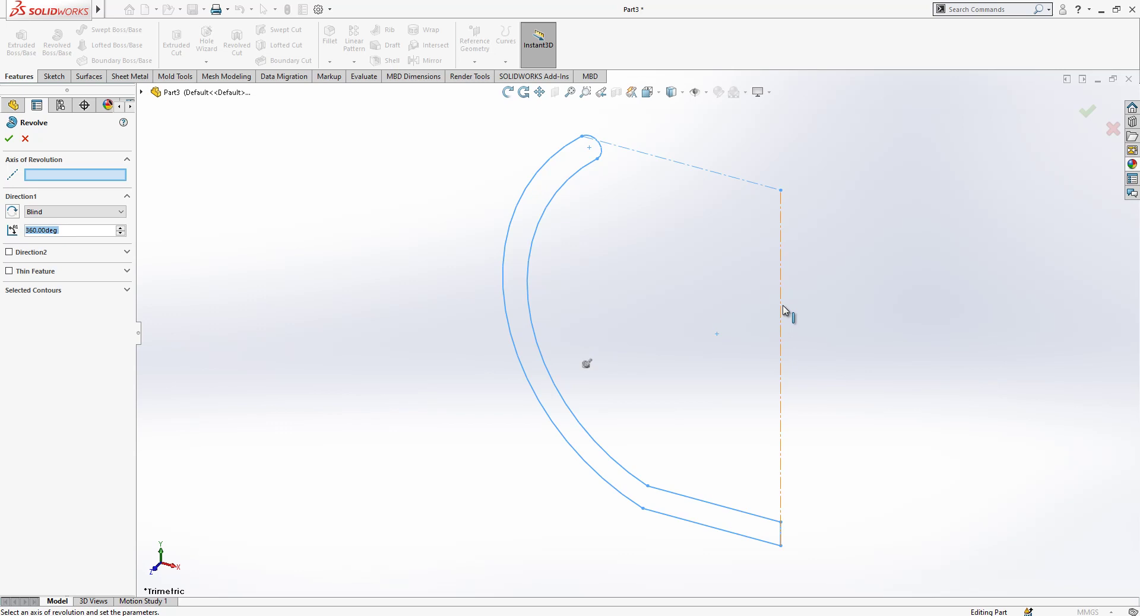
pyautogui.click(719, 337)
pyautogui.moveTo(661, 349); pyautogui.dragTo(771, 351, button='middle')
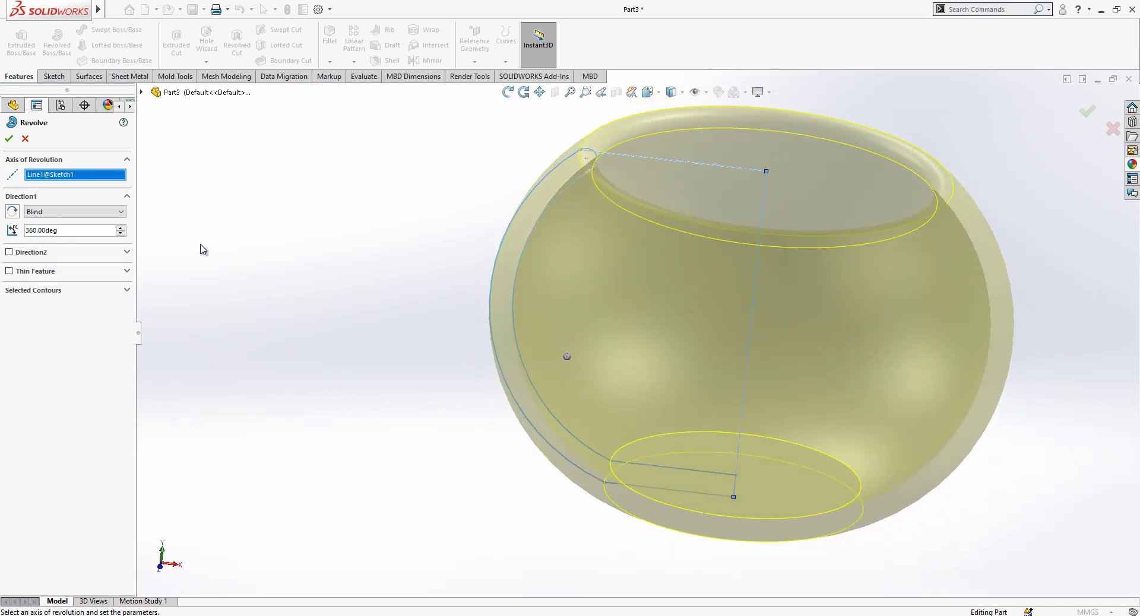
pyautogui.click(9, 138)
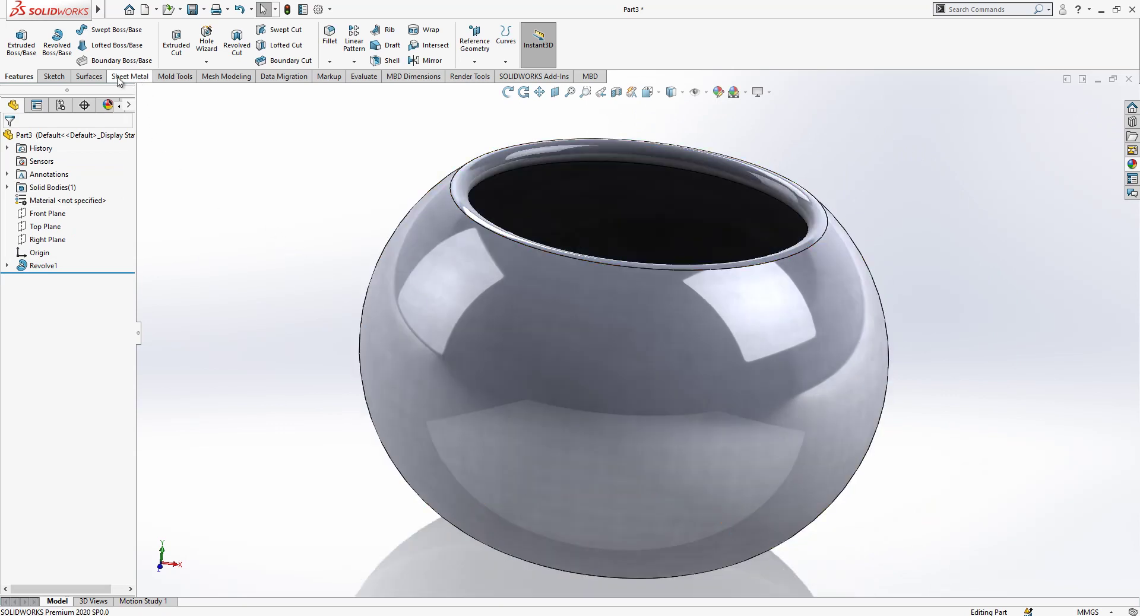
pyautogui.click(88, 76)
# Step: Create an offset surface from the pot's outer face and hide the solid body
pyautogui.click(470, 287)
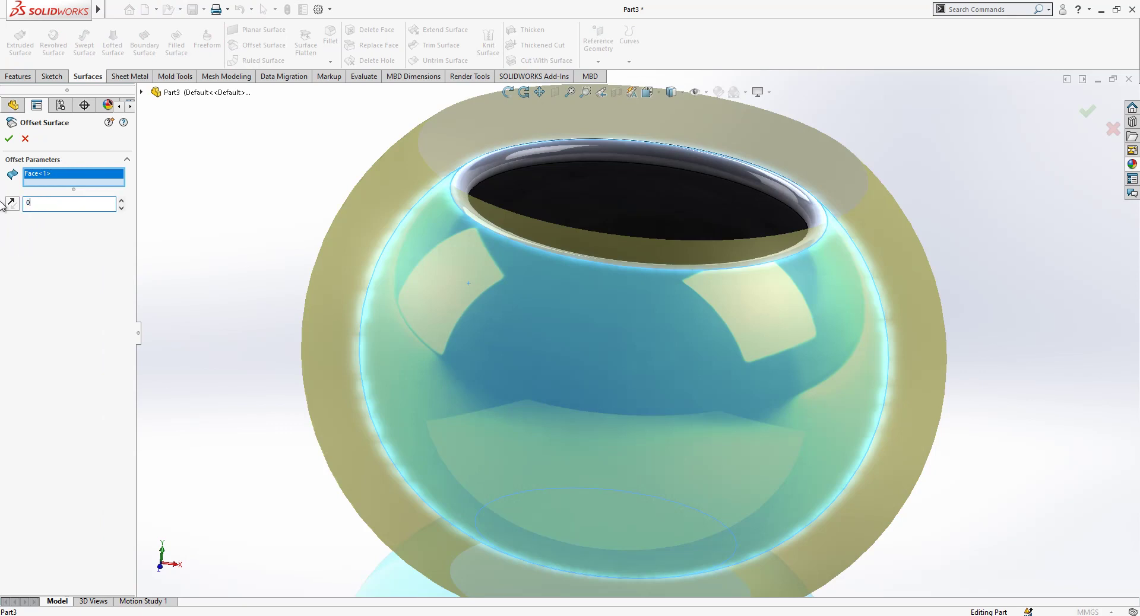
pyautogui.press('Return')
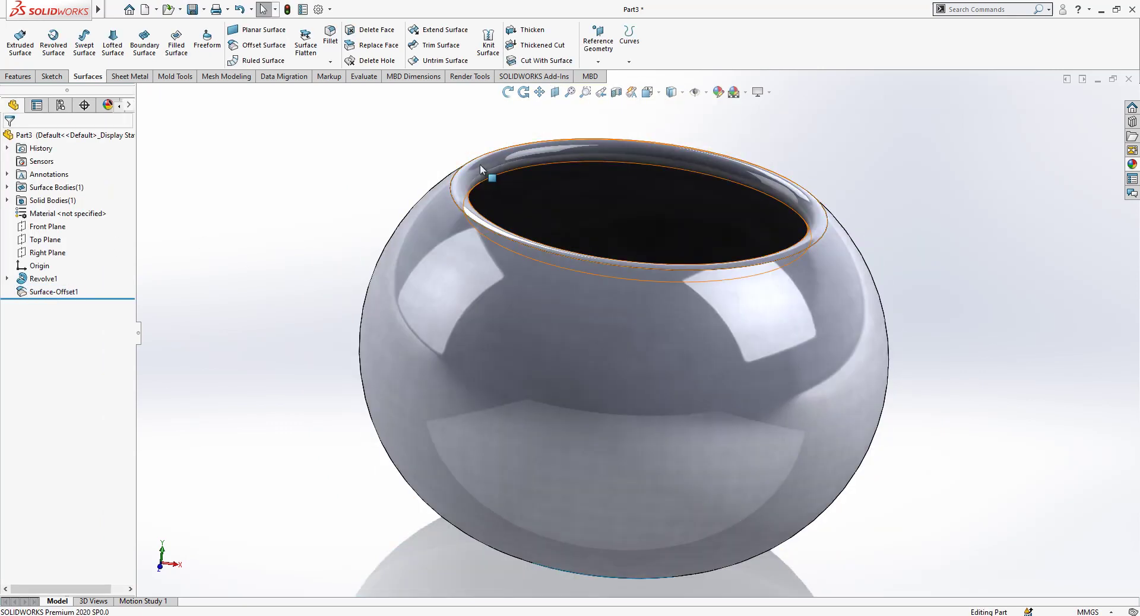
pyautogui.click(481, 169)
pyautogui.click(534, 137)
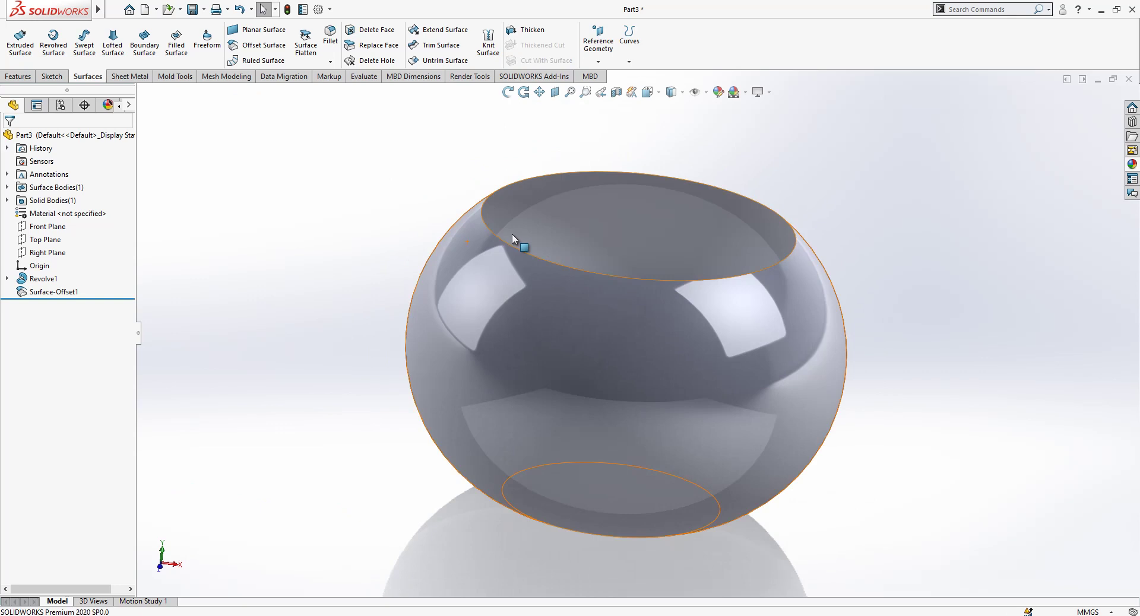
pyautogui.moveTo(514, 238); pyautogui.dragTo(523, 303, button='middle')
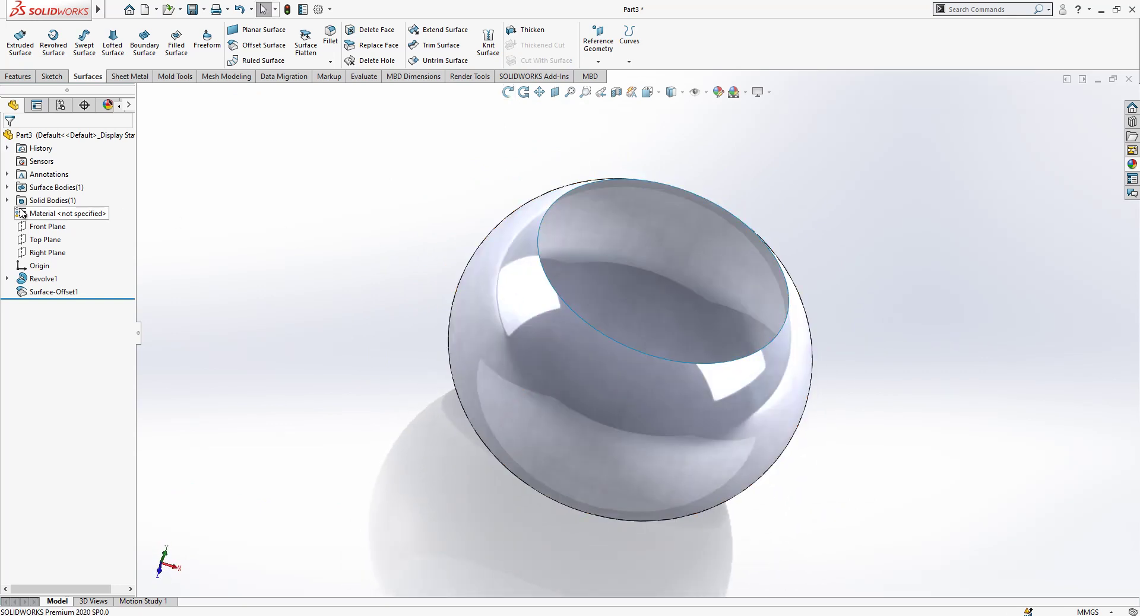
# Step: View the Top Plane head-on and start a new sketch on it
pyautogui.click(45, 240)
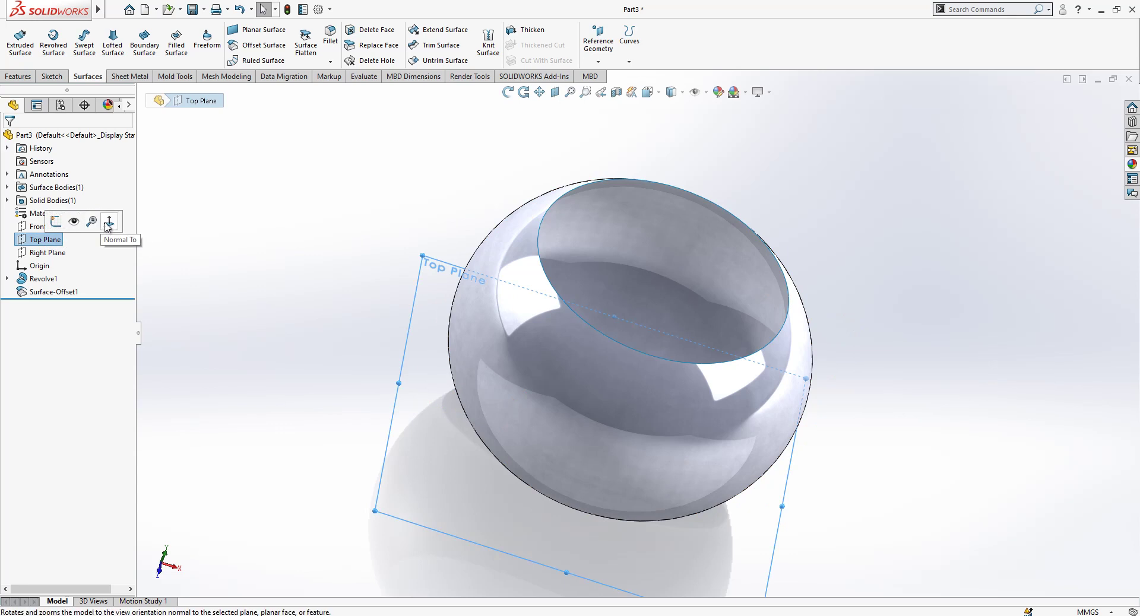
pyautogui.click(108, 223)
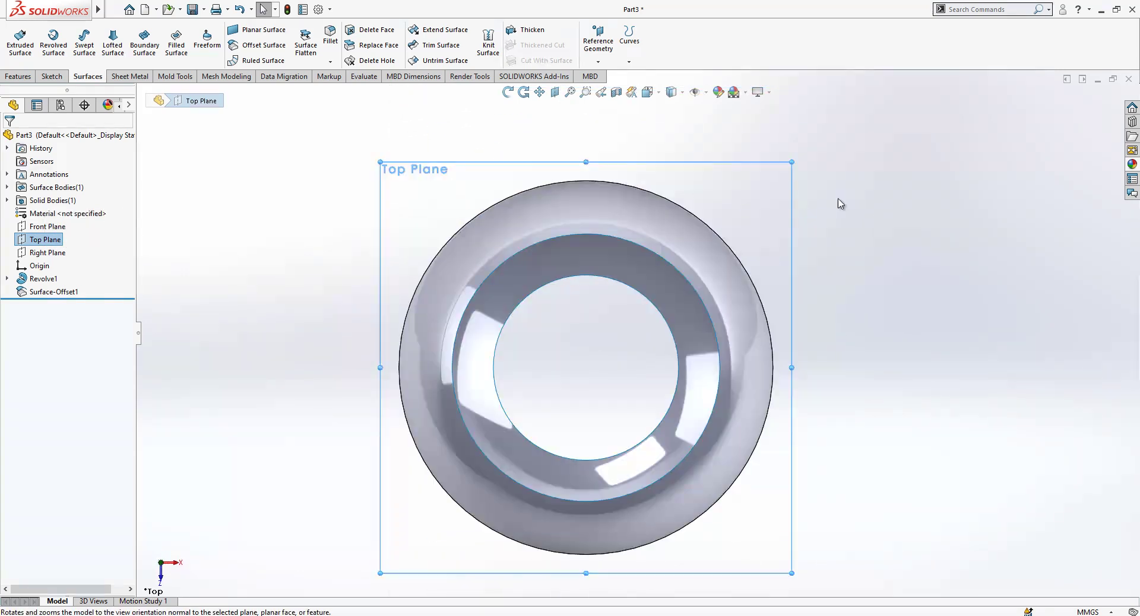
pyautogui.rightClick(414, 170)
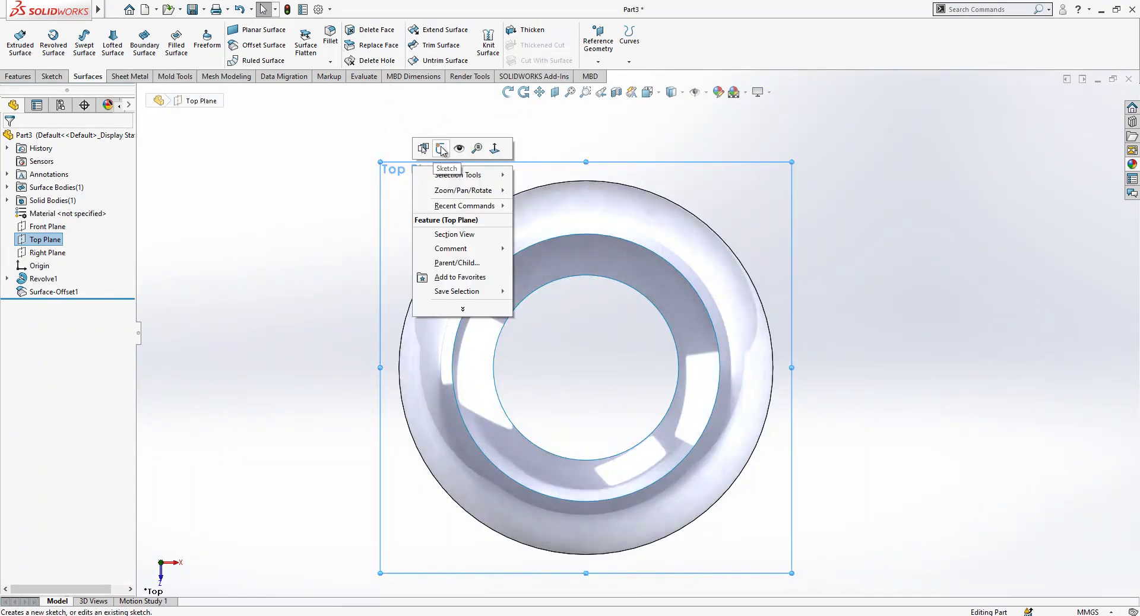
pyautogui.click(441, 156)
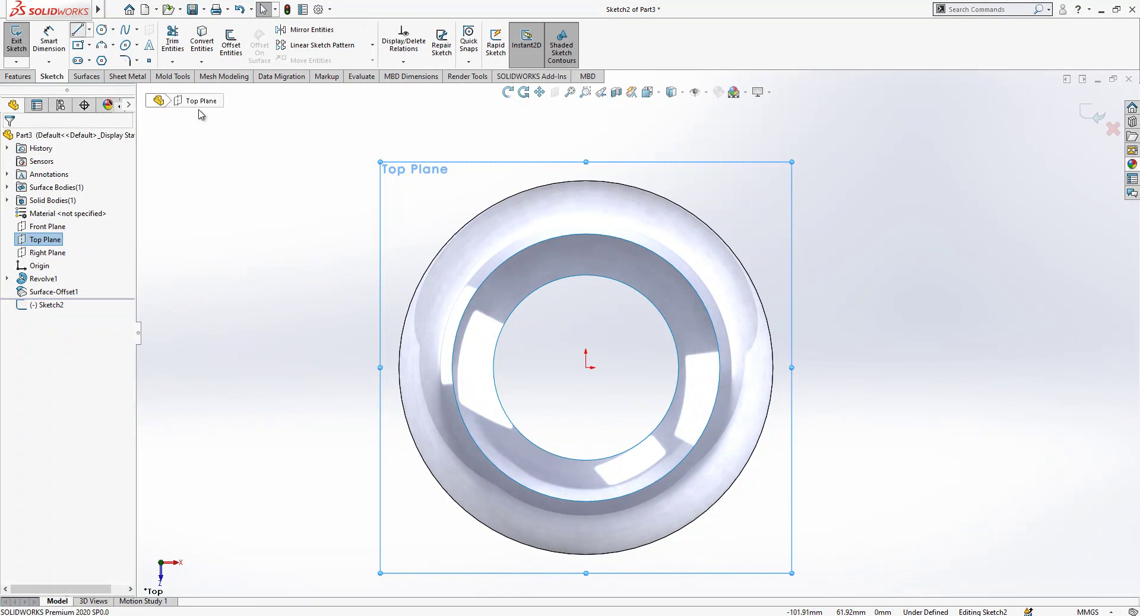
# Step: Draw a horizontal line ending at the origin plus two slanted lines up-left of it
pyautogui.press('l')
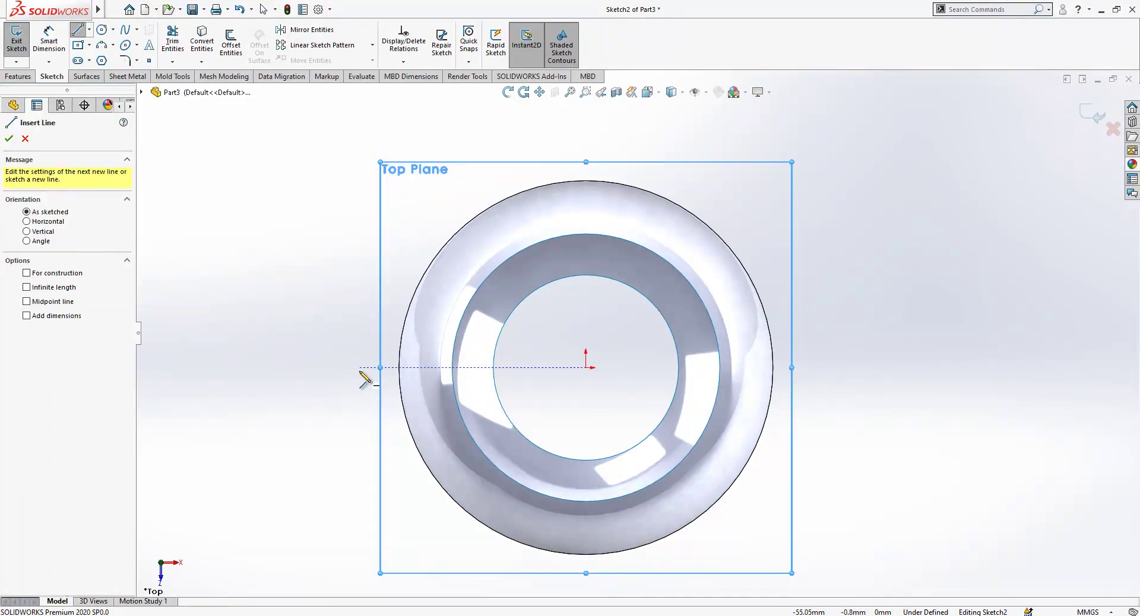
pyautogui.click(359, 368)
pyautogui.click(586, 368)
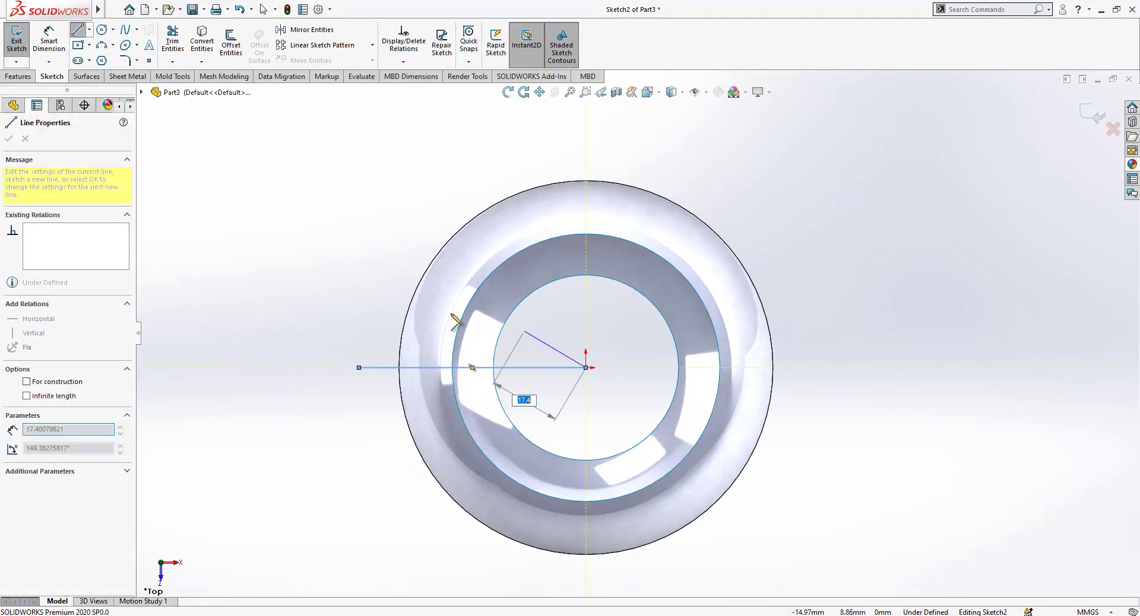
pyautogui.click(363, 271)
pyautogui.press('Escape')
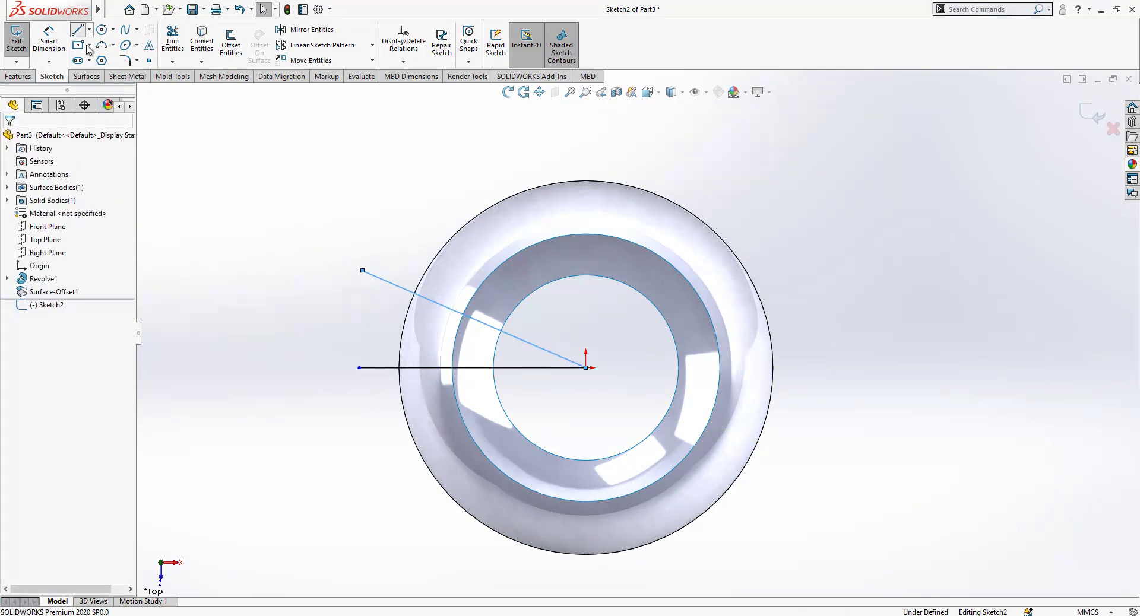
pyautogui.click(517, 356)
pyautogui.press('Escape')
pyautogui.scroll(-3, 522, 315)
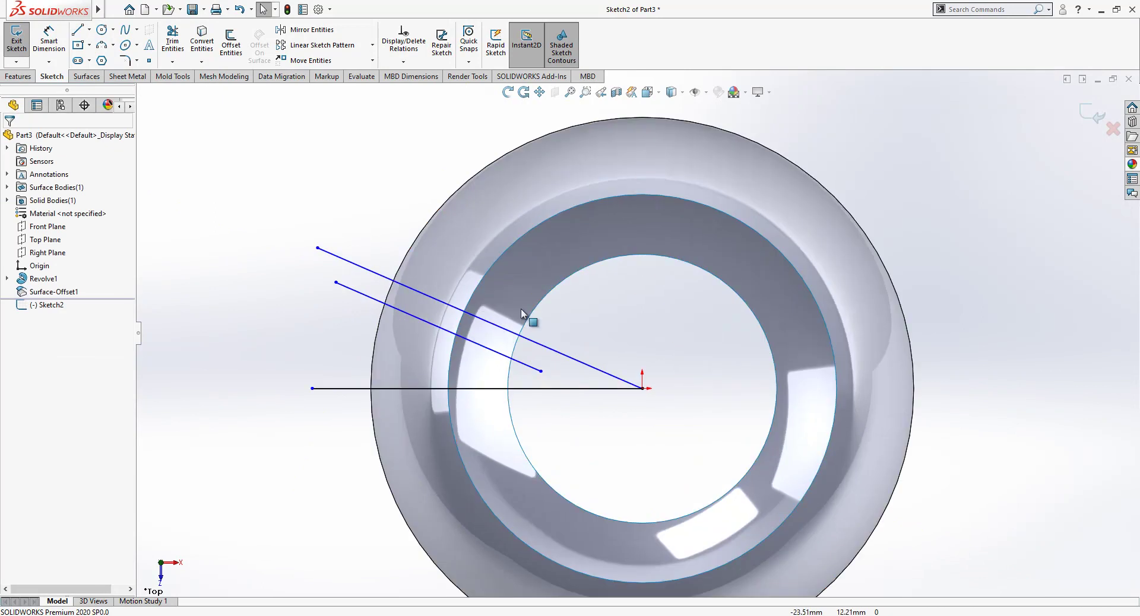
# Step: Make the horizontal and upper slanted lines construction, undoing trial mirrors and removing extra lines
pyautogui.moveTo(636, 339); pyautogui.dragTo(567, 427)
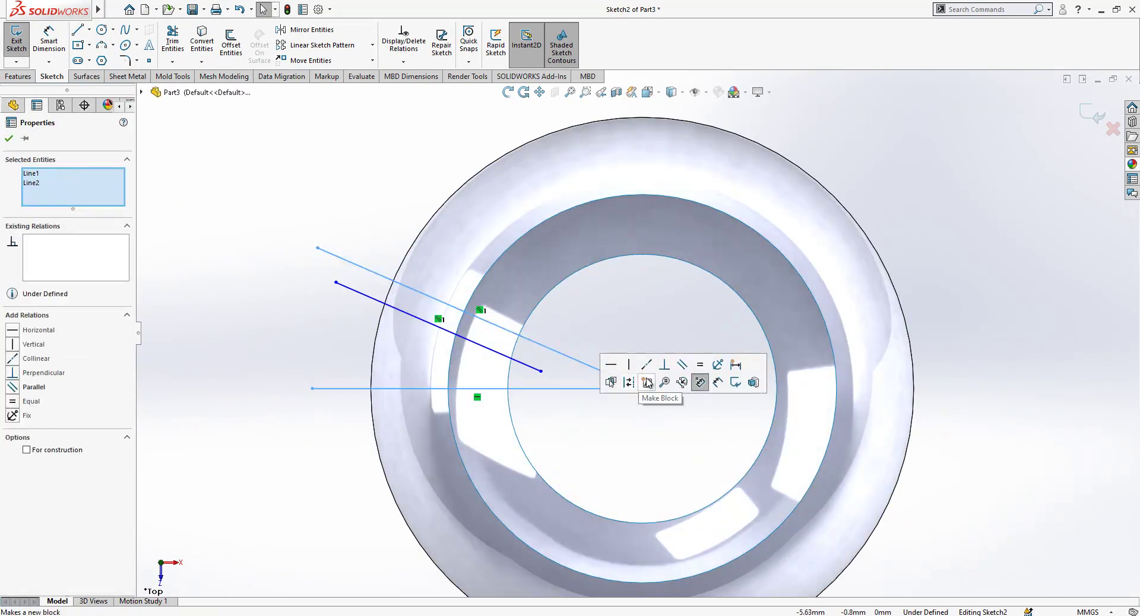
pyautogui.click(633, 384)
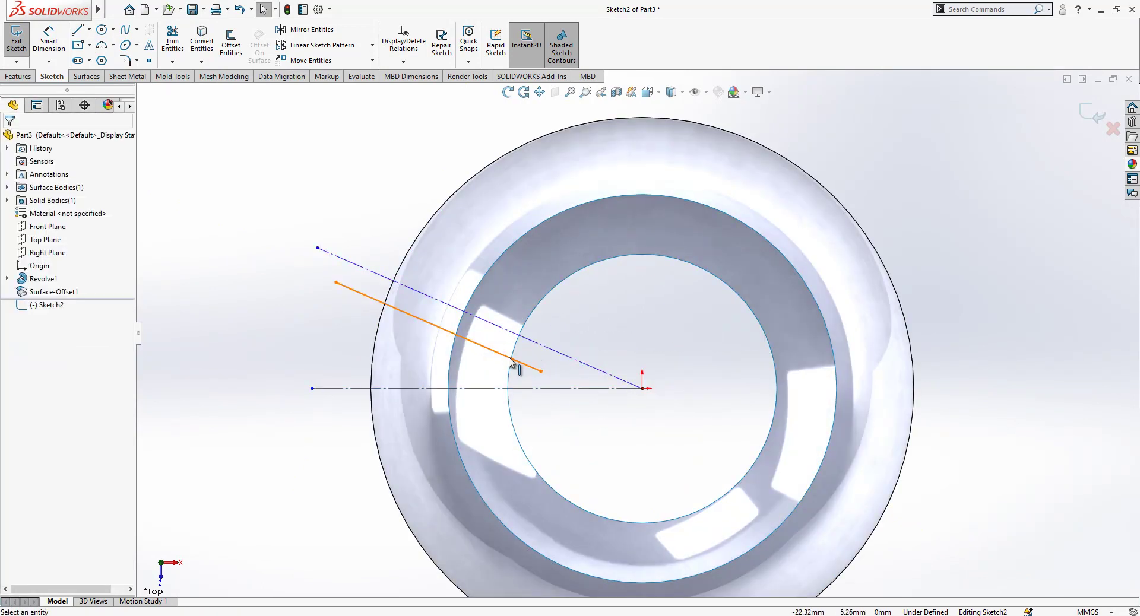
pyautogui.moveTo(607, 305); pyautogui.dragTo(447, 336)
pyautogui.click(298, 34)
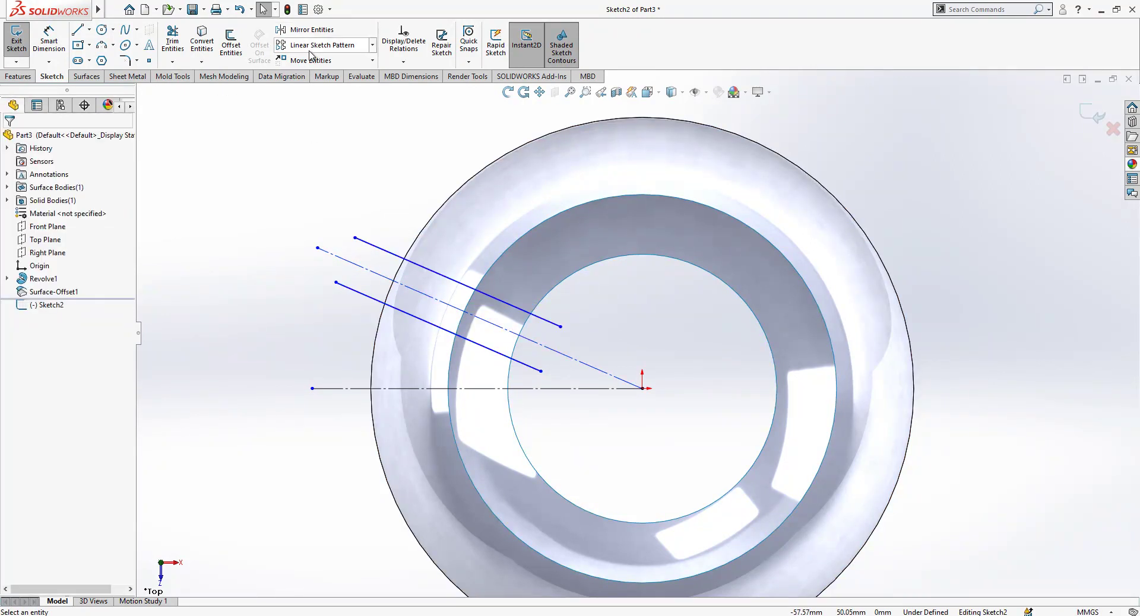
pyautogui.hotkey('ctrl', 'z')
pyautogui.click(304, 29)
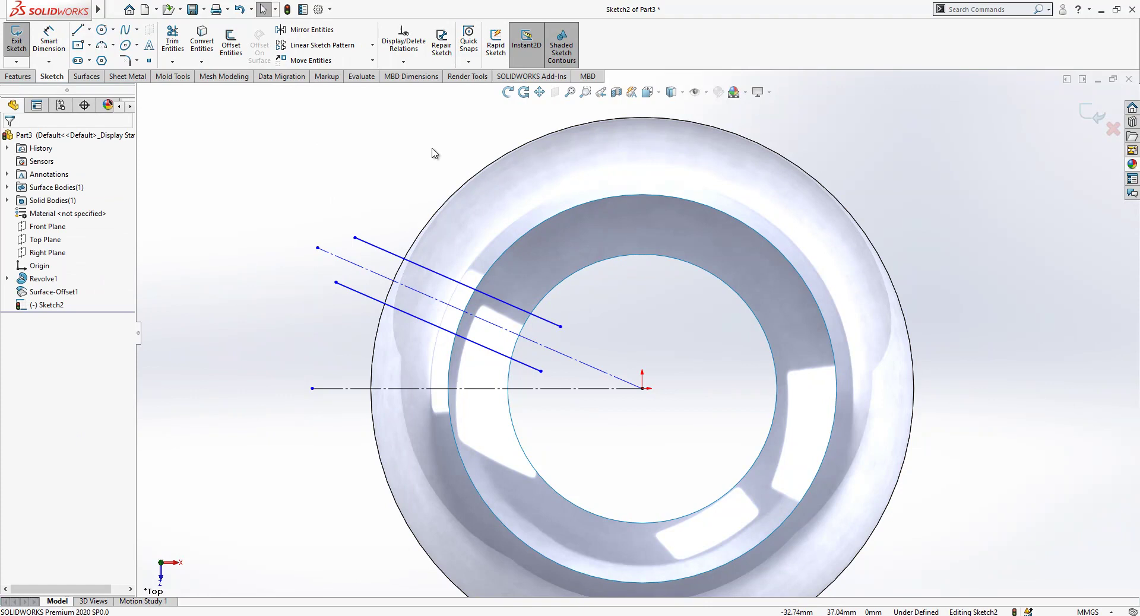
pyautogui.hotkey('ctrl', 'z')
pyautogui.press('Delete')
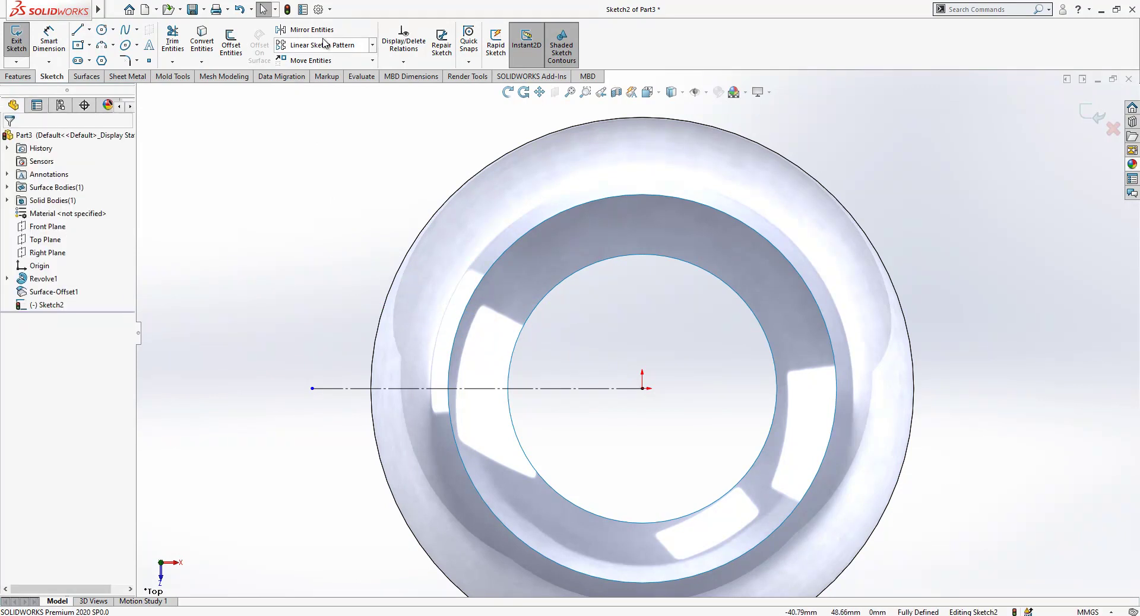
pyautogui.click(309, 29)
pyautogui.press('Escape')
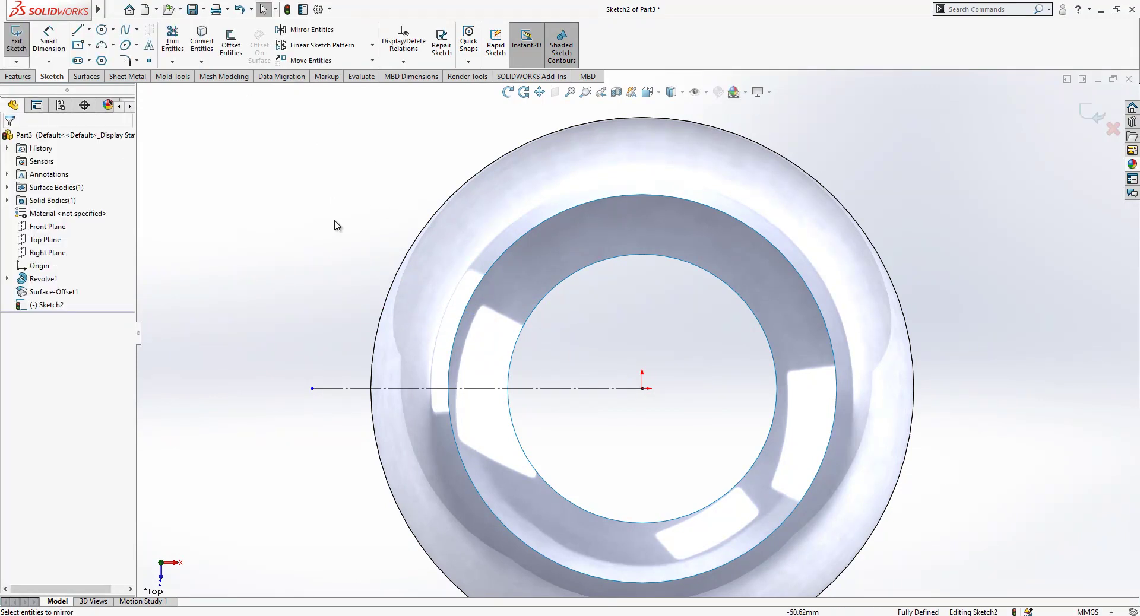
# Step: Mirror Line2 and Line3 about horizontal centreline Line1 to form a symmetric V
pyautogui.click(239, 9)
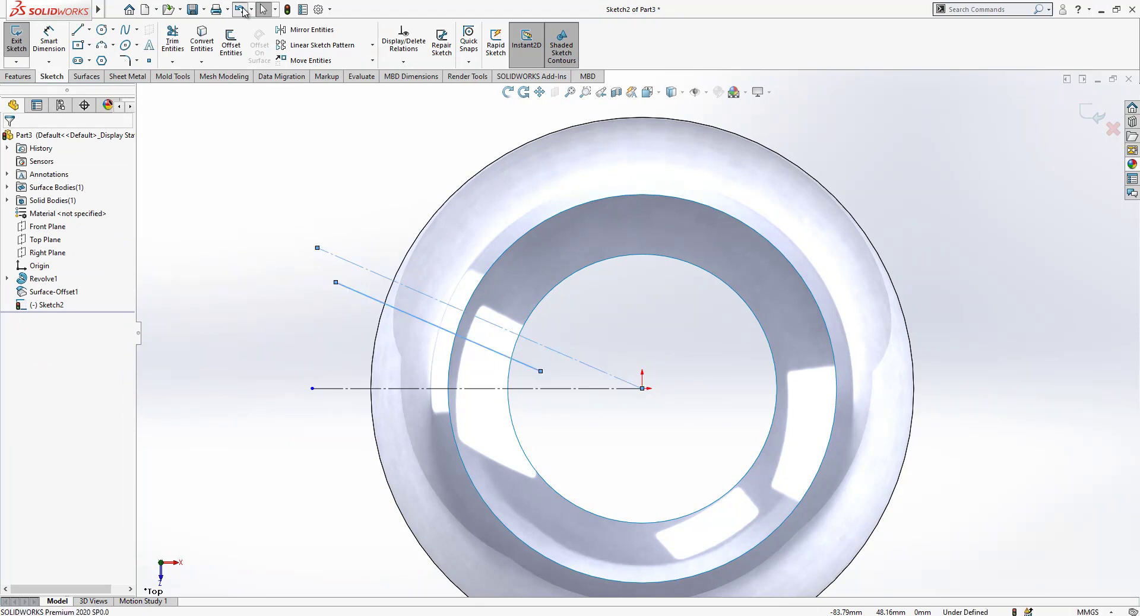
pyautogui.click(308, 30)
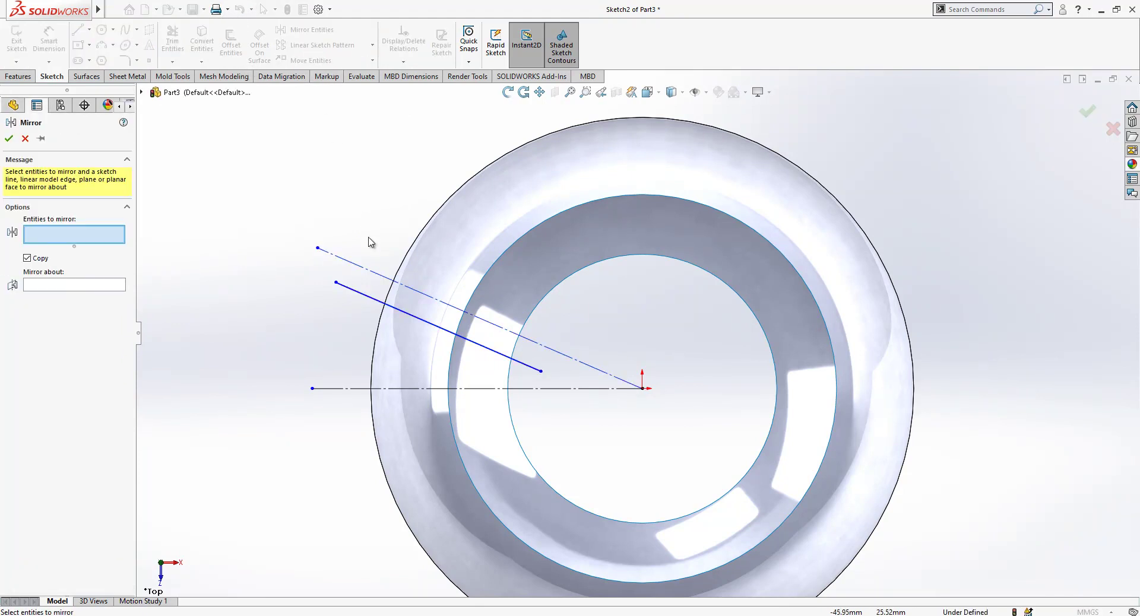
pyautogui.click(373, 271)
pyautogui.click(366, 296)
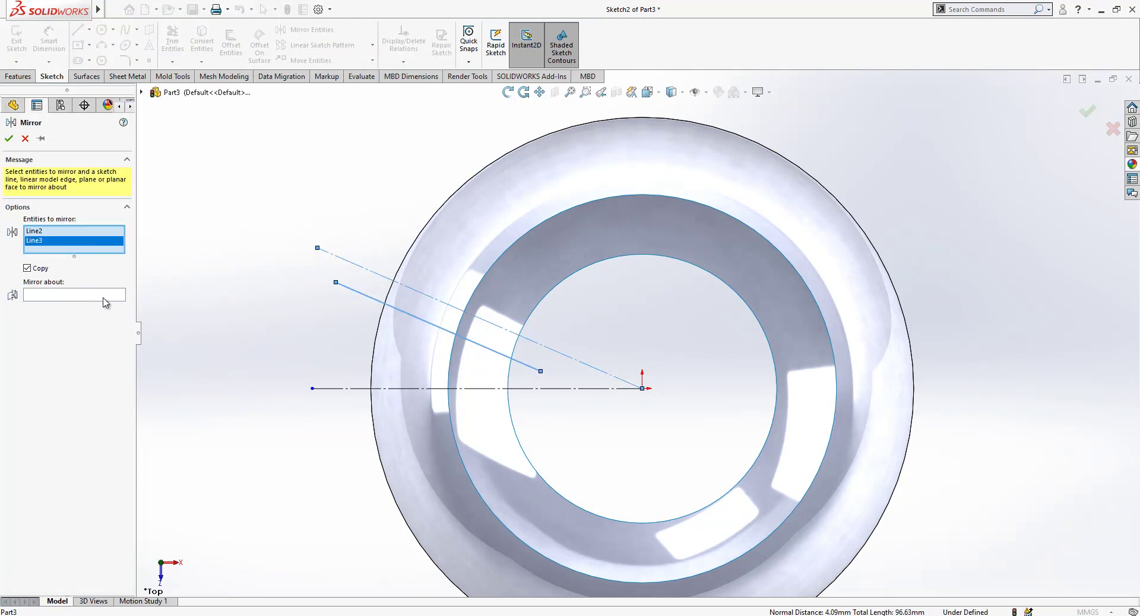
pyautogui.click(106, 297)
pyautogui.click(510, 389)
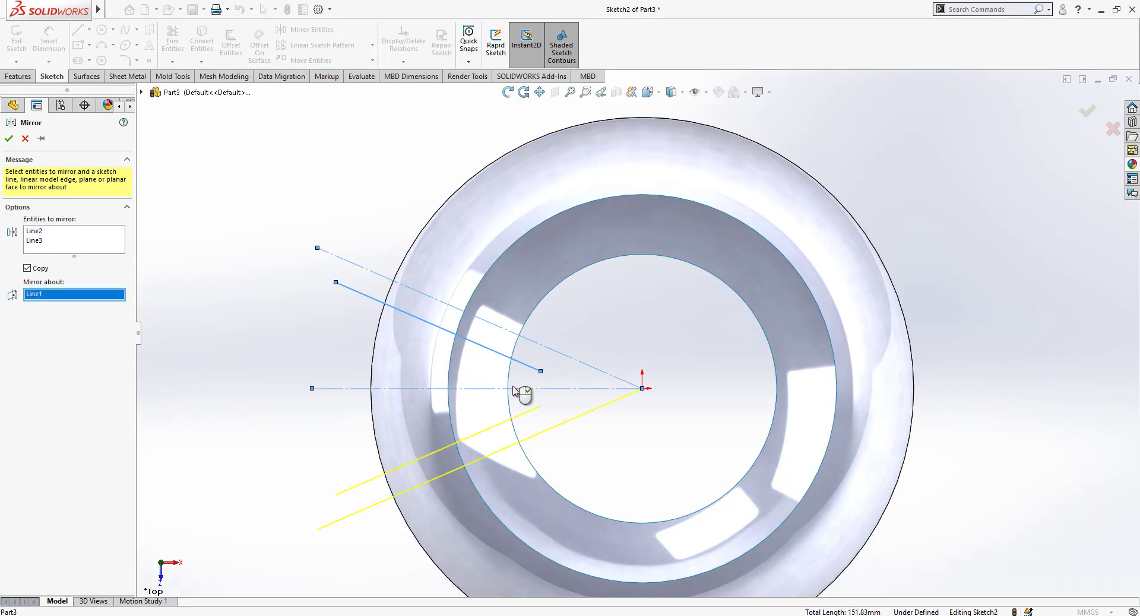
pyautogui.rightClick(513, 387)
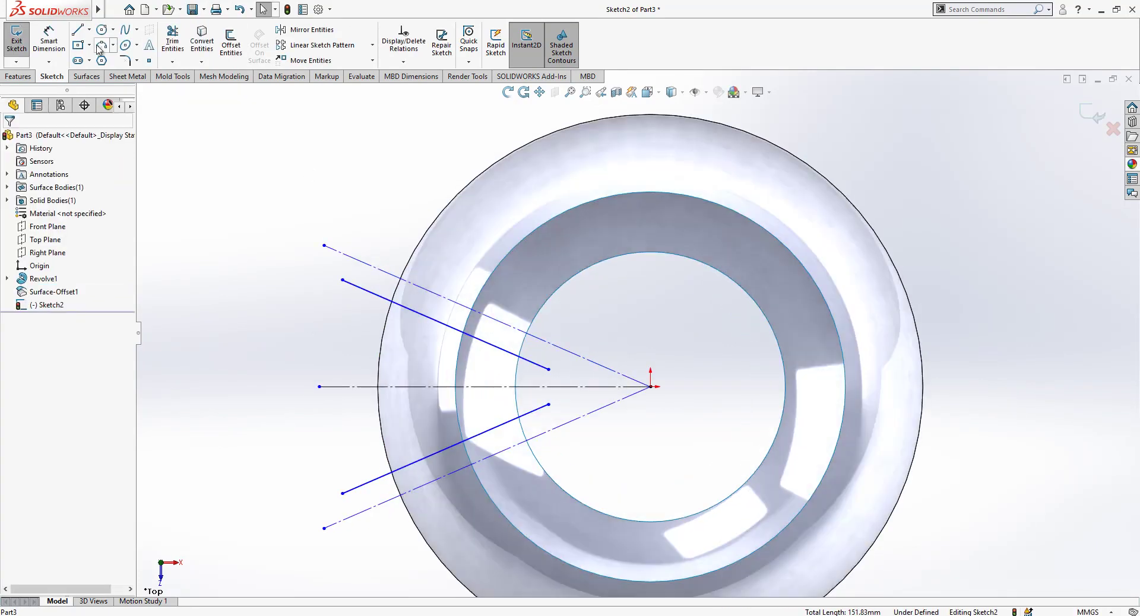
# Step: Dimension the gap between the rib line and its construction line to 1 mm
pyautogui.click(59, 42)
pyautogui.click(371, 292)
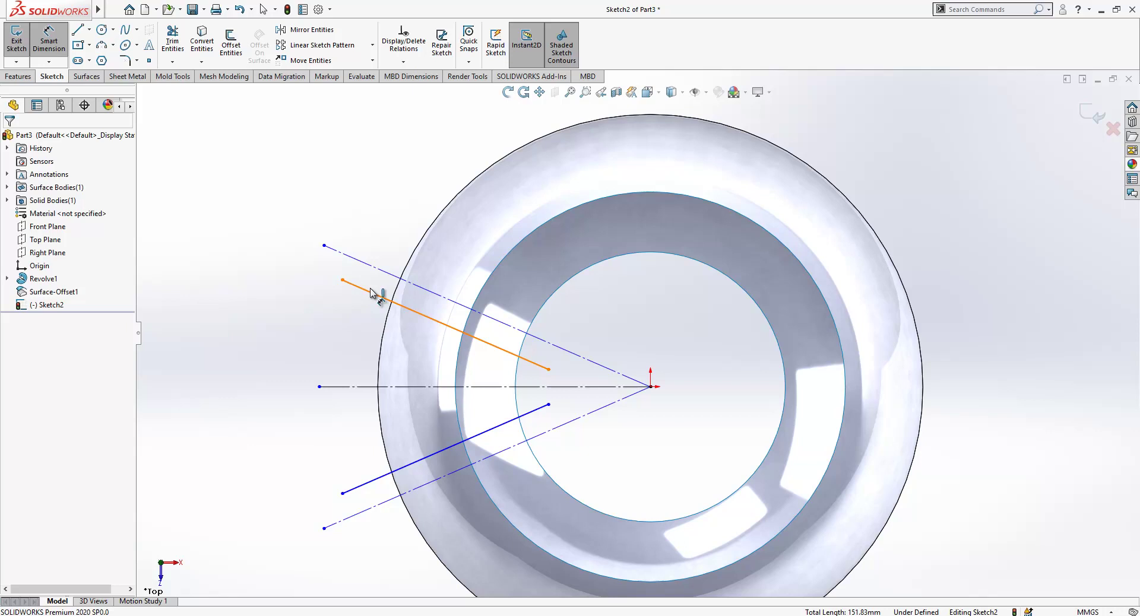
pyautogui.click(356, 259)
pyautogui.click(306, 267)
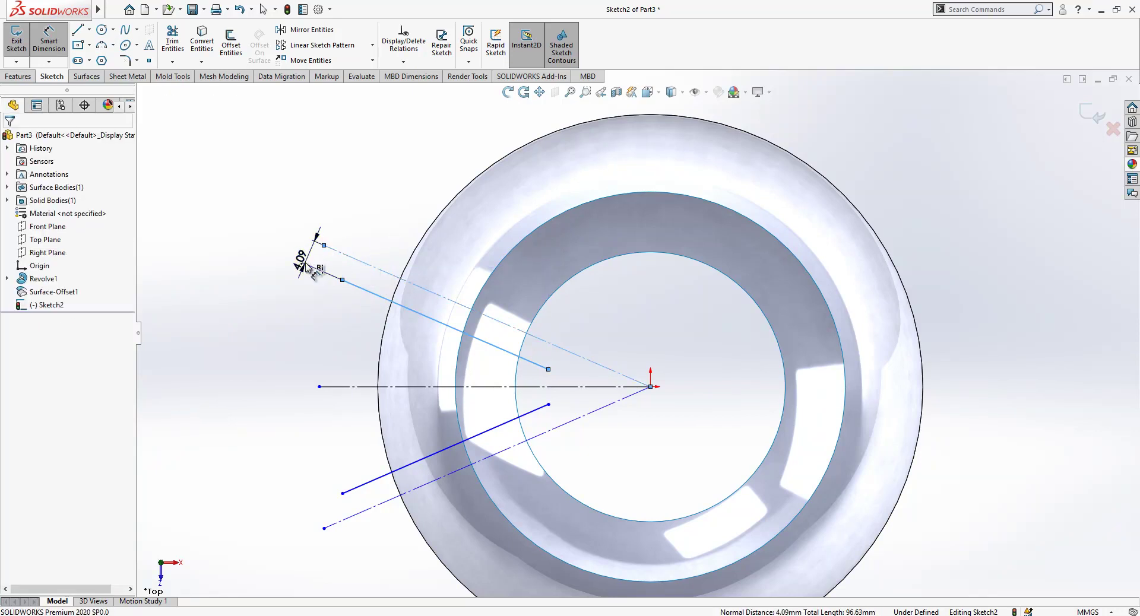
pyautogui.write('1.00mm')
pyautogui.press('Return')
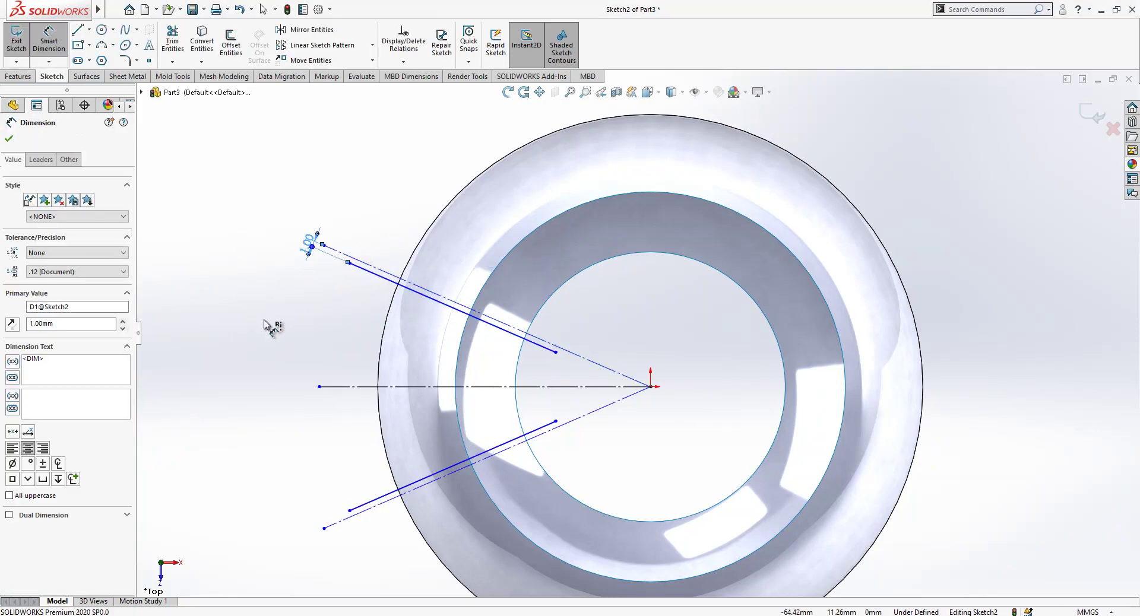
pyautogui.click(326, 326)
# Step: Set a 20° angle between the two construction lines and exit the sketch
pyautogui.click(445, 298)
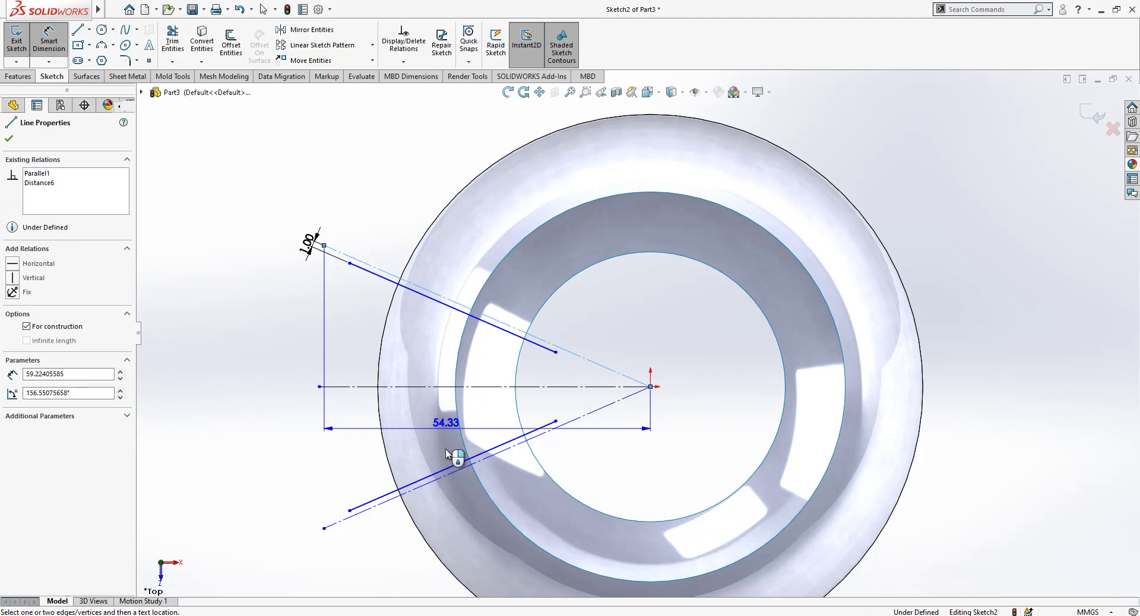
pyautogui.click(439, 480)
pyautogui.click(250, 429)
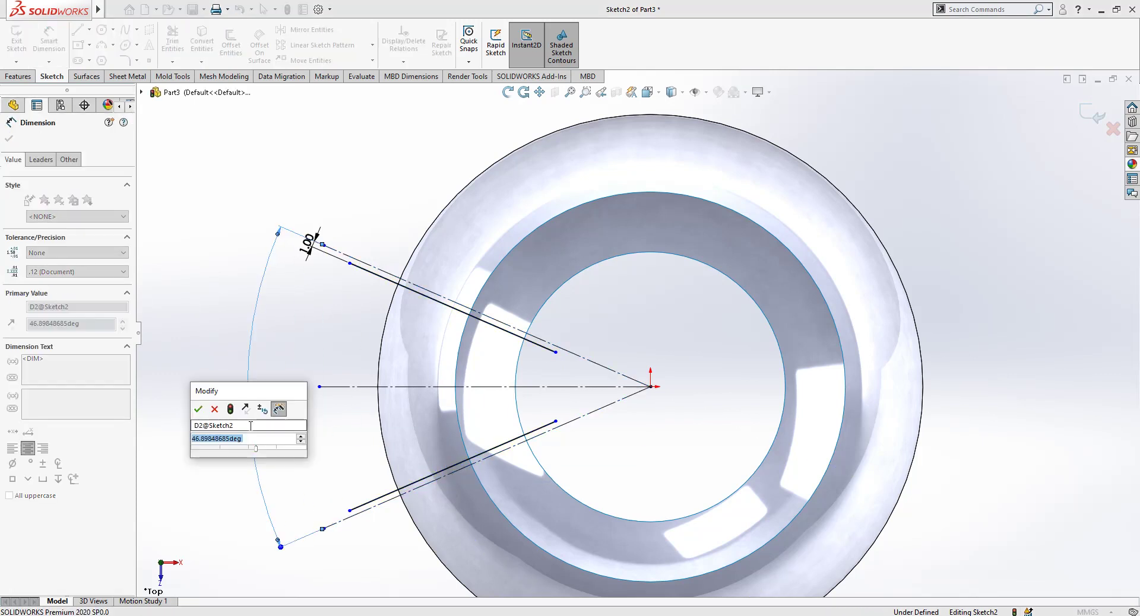
pyautogui.write('20')
pyautogui.press('Return')
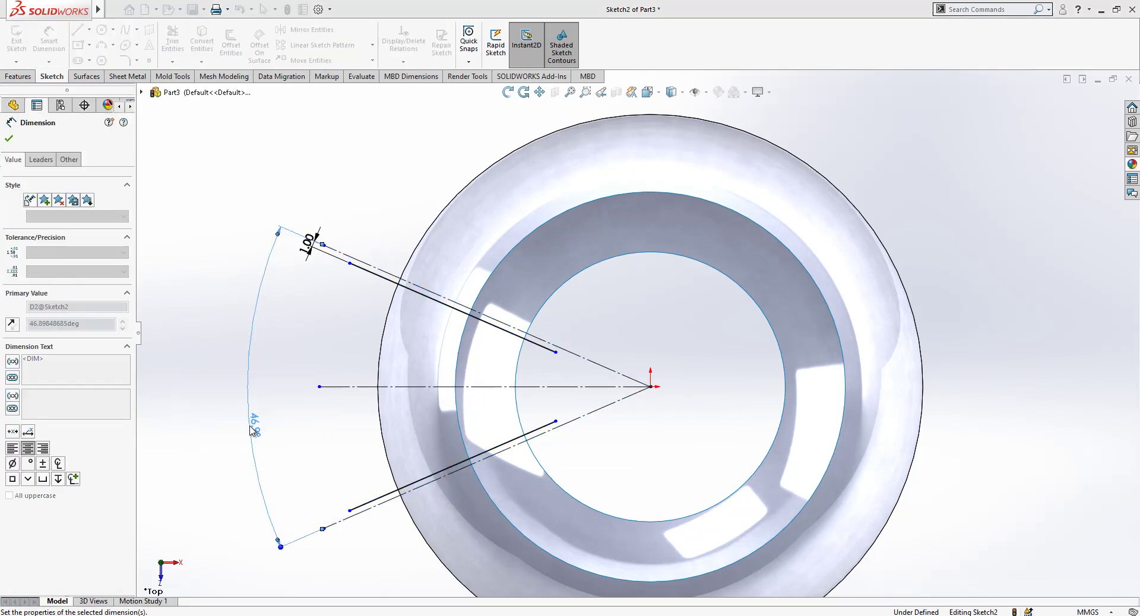
pyautogui.click(271, 255)
pyautogui.press('z')
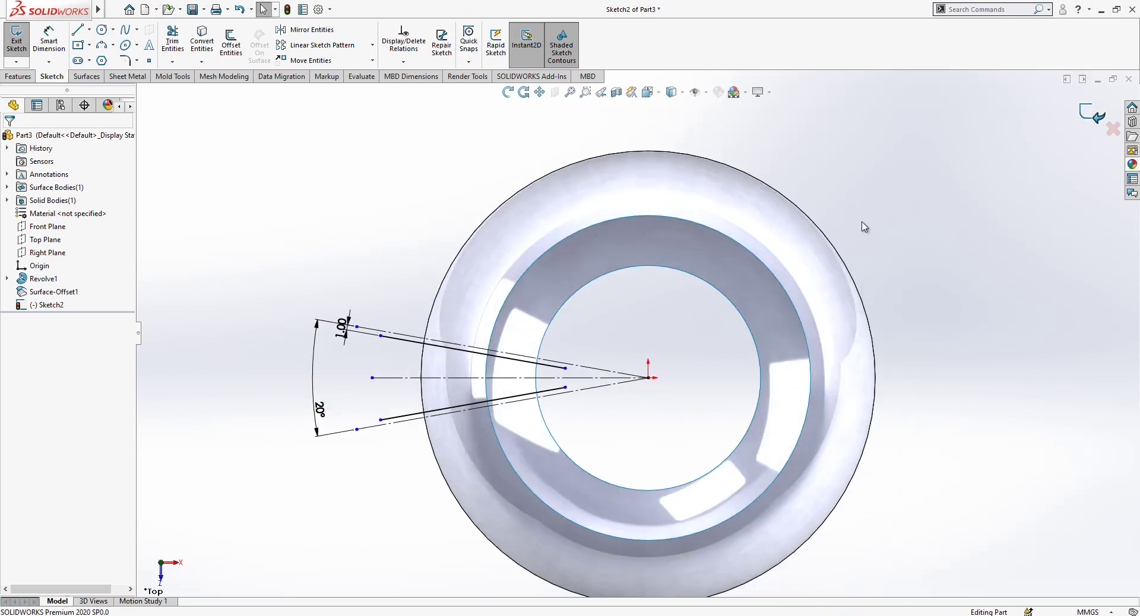
pyautogui.hotkey('ctrl', 'b')
# Step: Trim the offset surface with Sketch2 to keep the wedge strip, then face the Right Plane
pyautogui.click(629, 60)
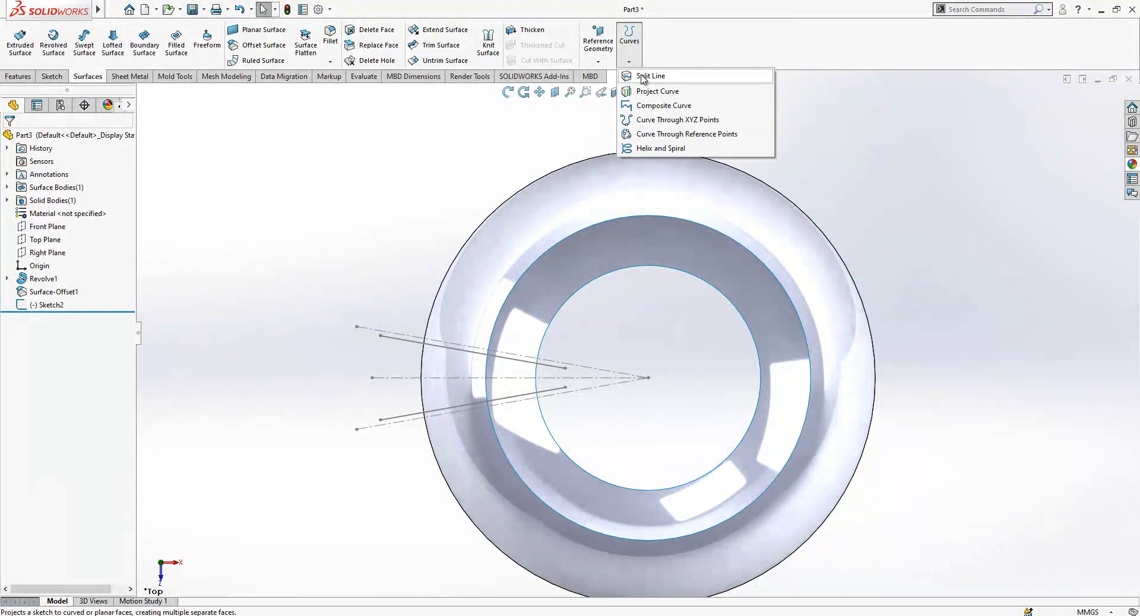
pyautogui.click(440, 45)
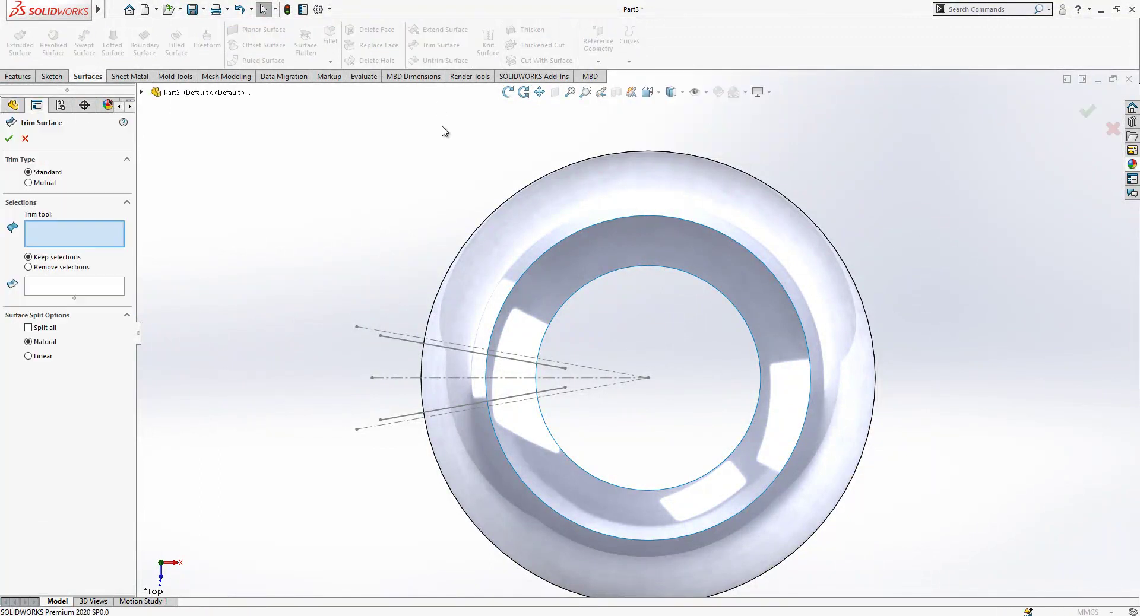
pyautogui.click(457, 350)
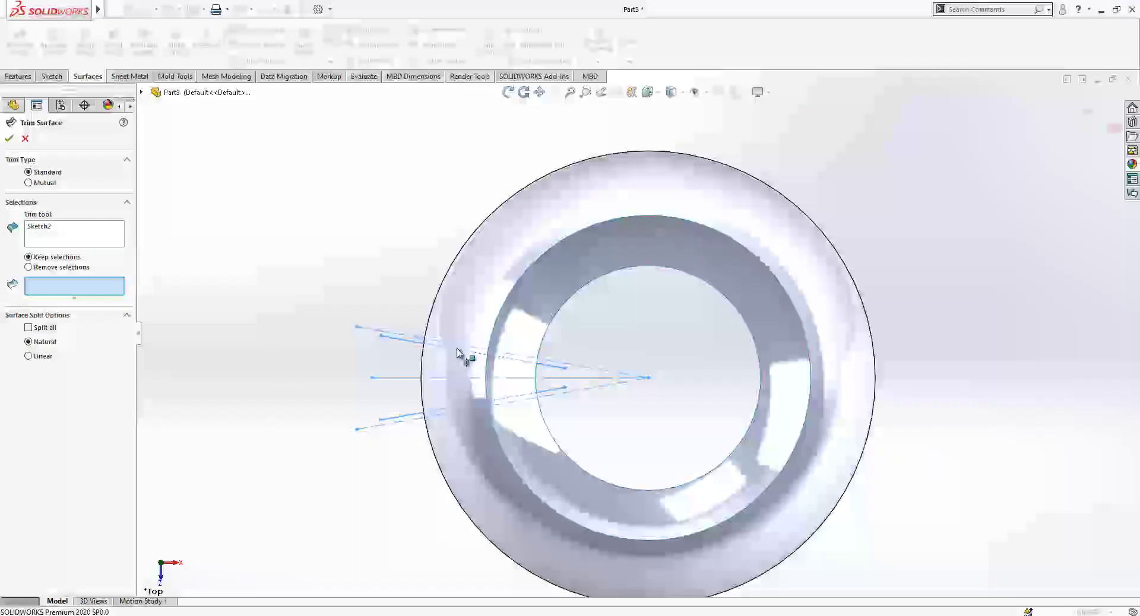
pyautogui.click(458, 364)
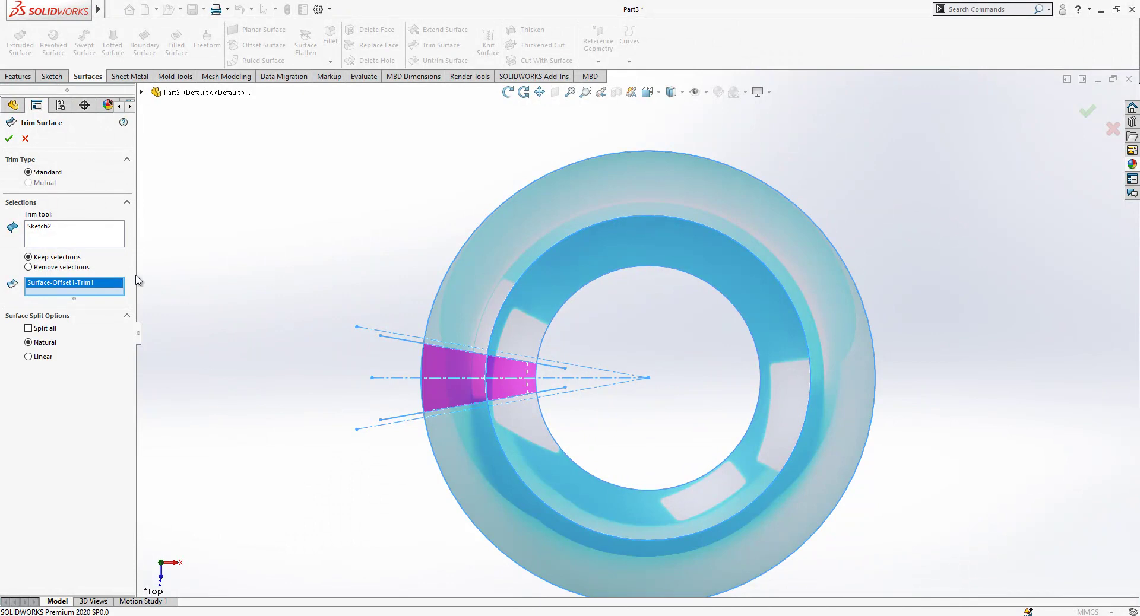
pyautogui.click(9, 138)
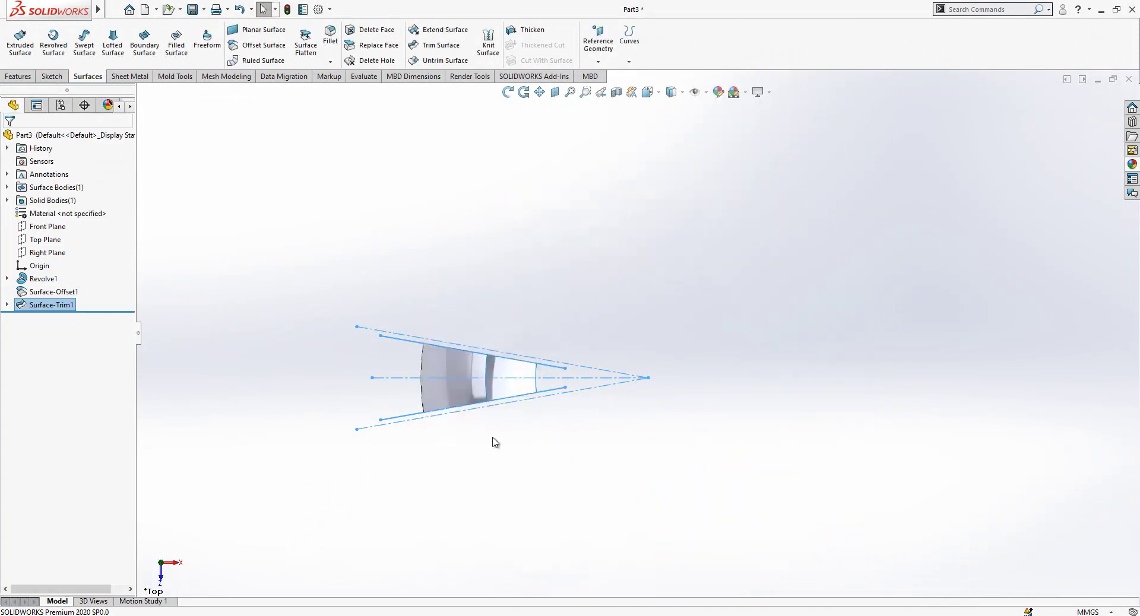
pyautogui.moveTo(623, 196); pyautogui.dragTo(657, 261, button='middle')
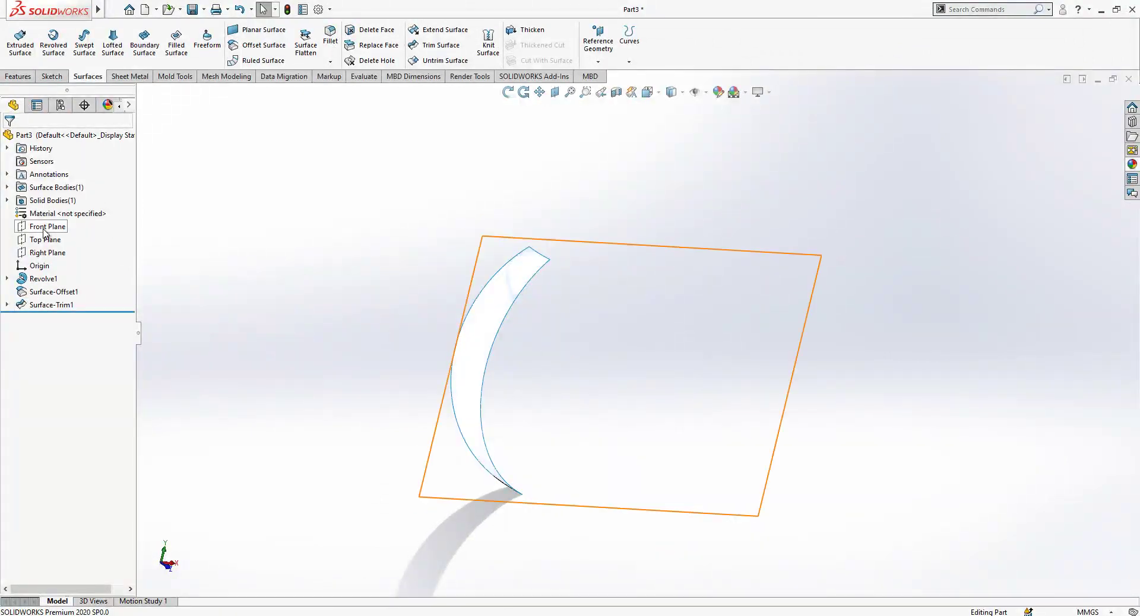
pyautogui.click(48, 252)
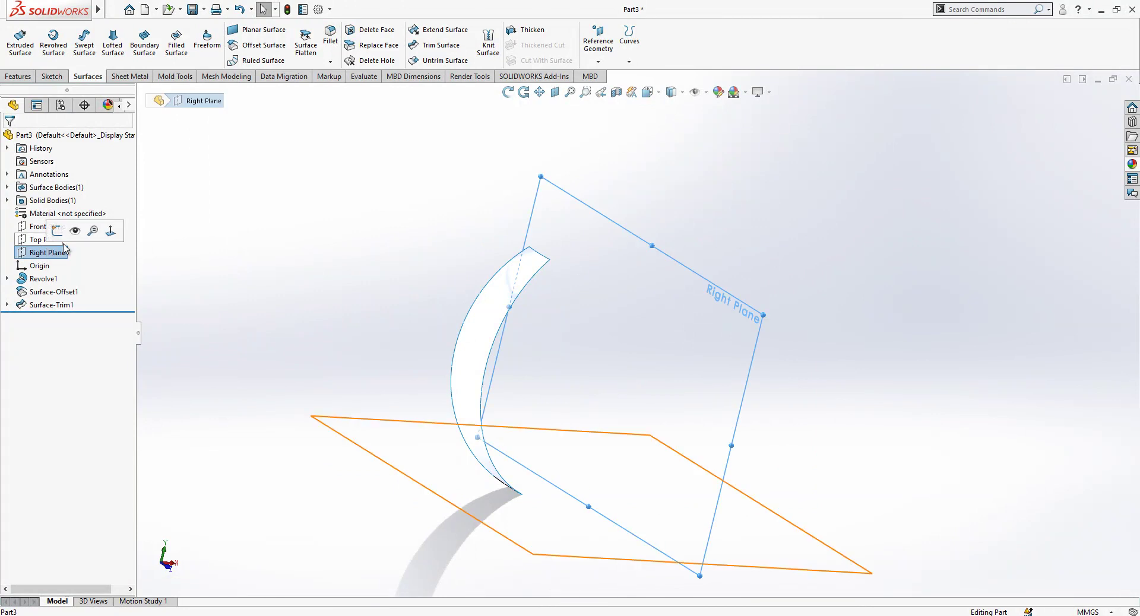
pyautogui.click(111, 236)
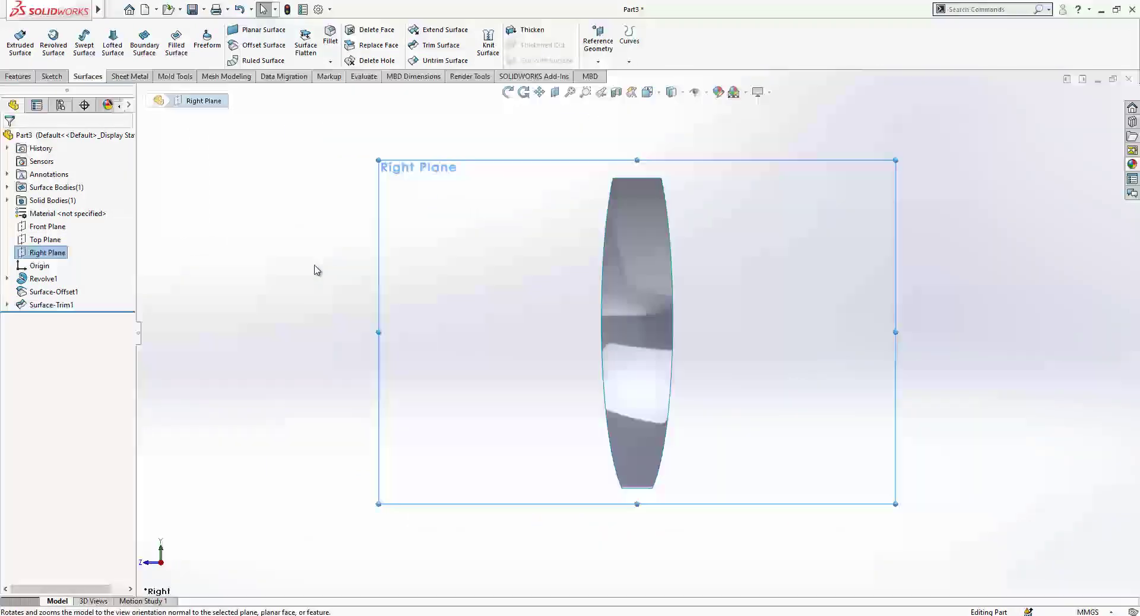
# Step: Start a sketch on the Right Plane and draw two horizontal lines near the strip's top and bottom
pyautogui.rightClick(482, 207)
pyautogui.click(509, 191)
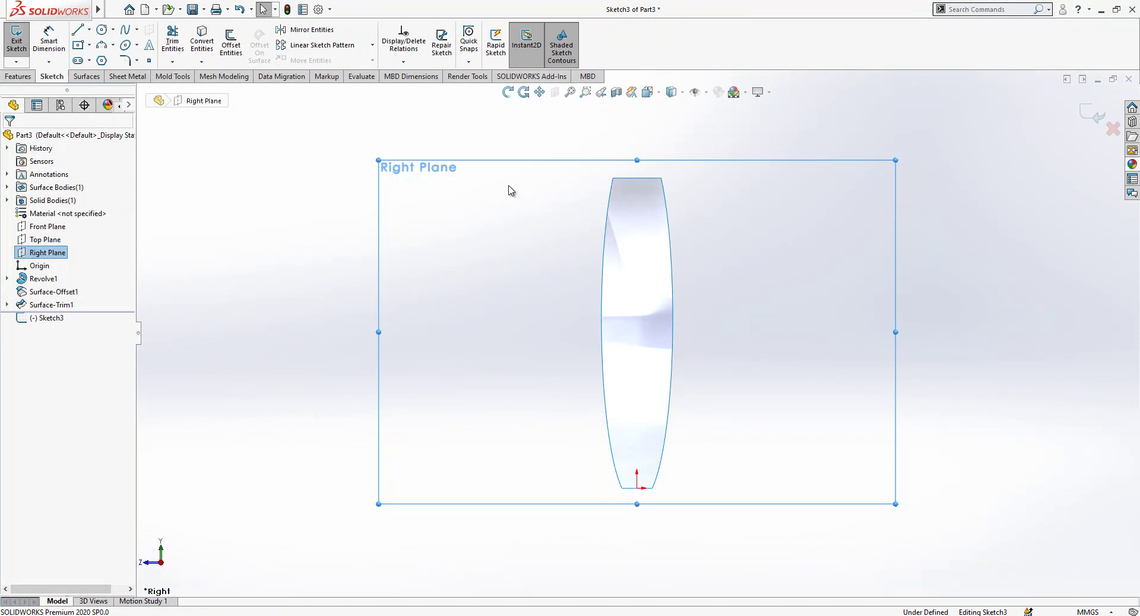
pyautogui.click(83, 32)
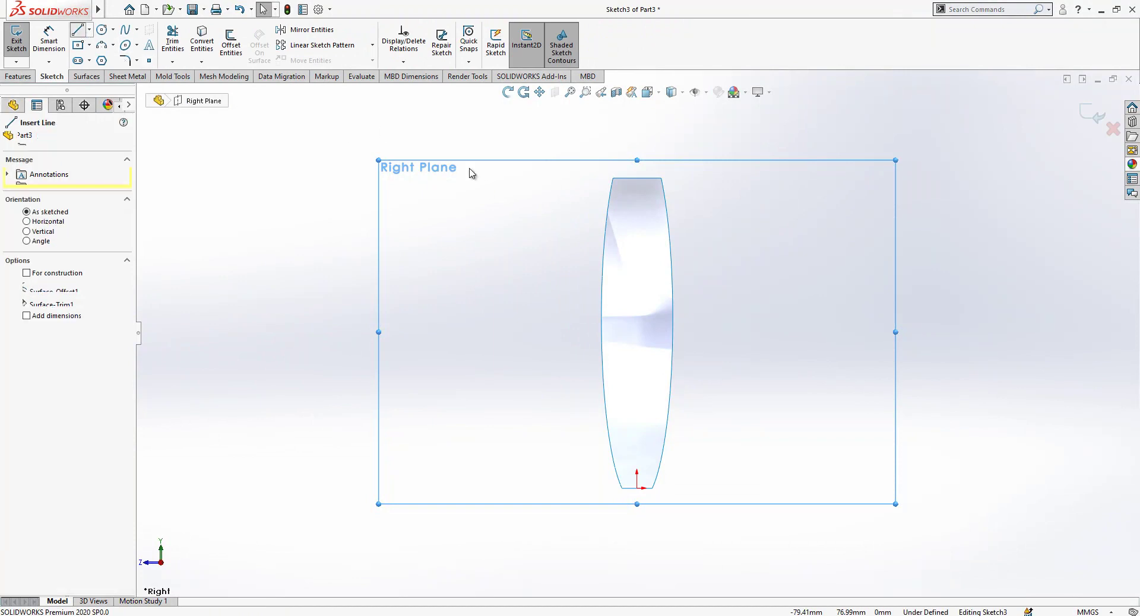
pyautogui.click(532, 186)
pyautogui.doubleClick(759, 186)
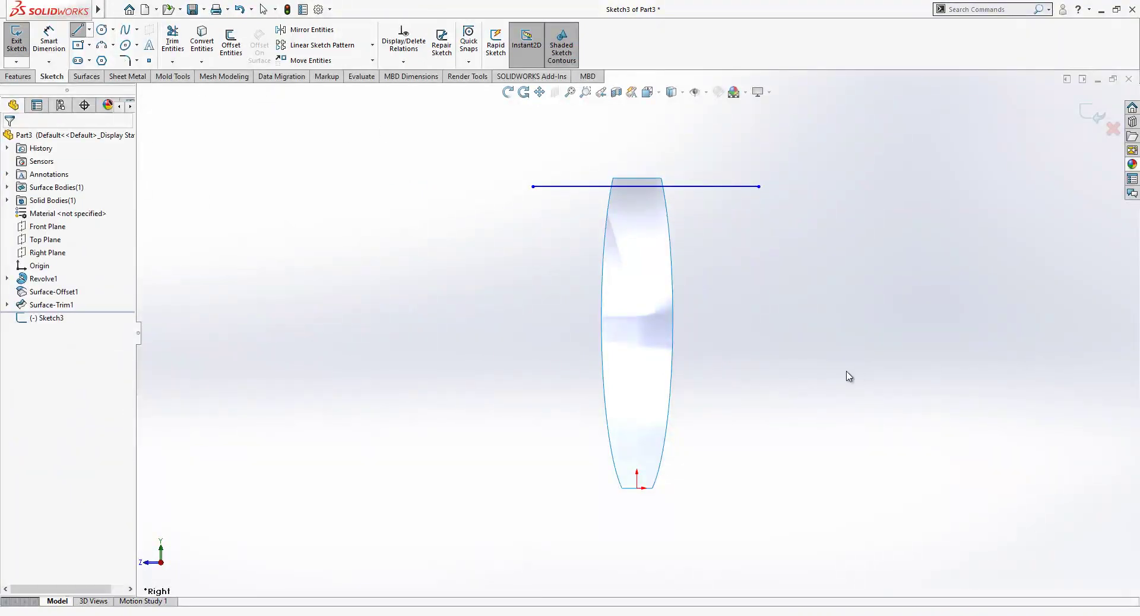
pyautogui.click(550, 479)
pyautogui.doubleClick(784, 479)
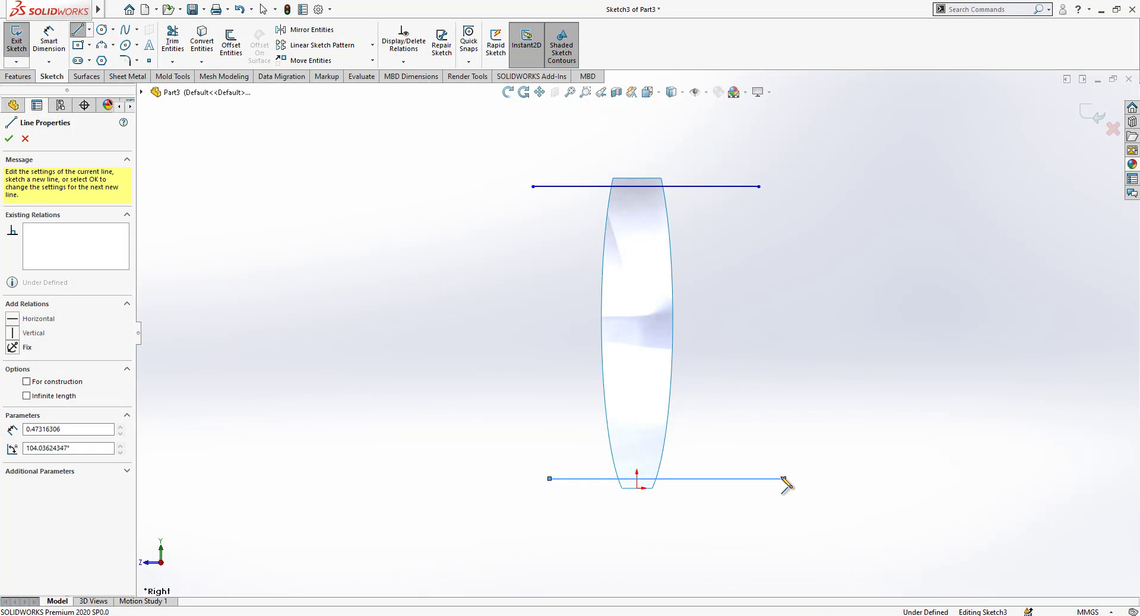
pyautogui.press('Escape')
# Step: Dimension both lines 1.5 mm from the strip's bottom and top ends, then exit the sketch
pyautogui.click(37, 46)
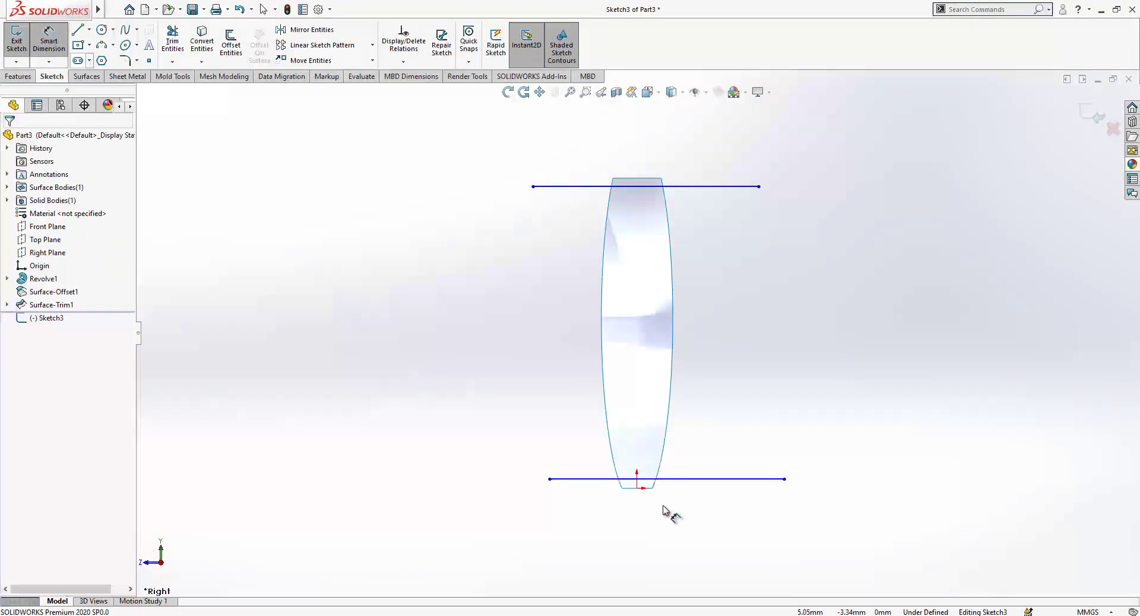
pyautogui.click(680, 480)
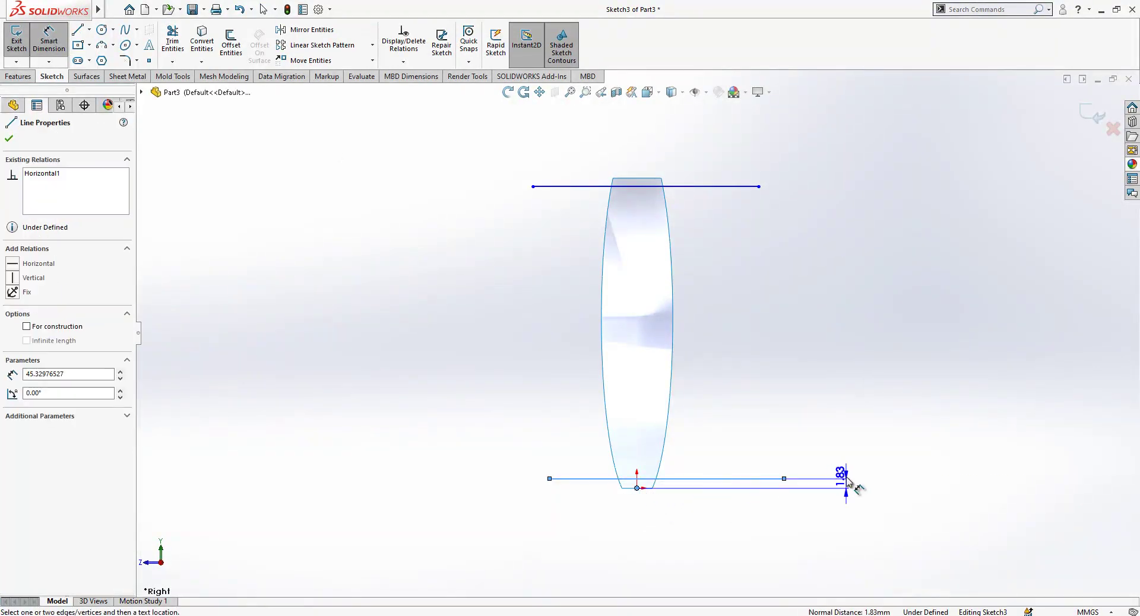
pyautogui.click(841, 478)
pyautogui.write('1.5')
pyautogui.press('Return')
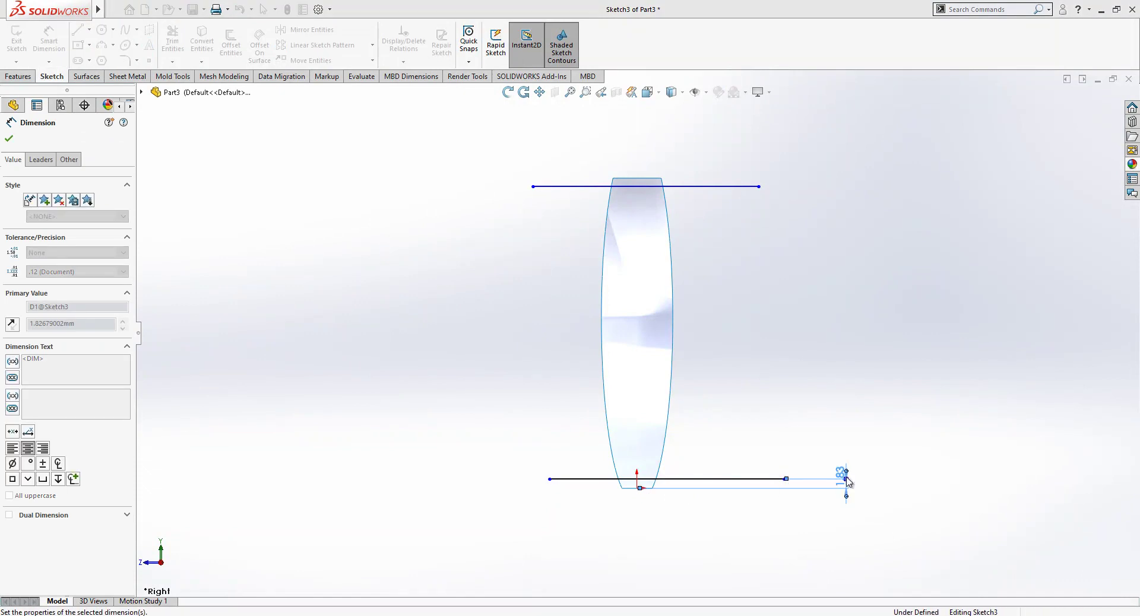
pyautogui.click(638, 179)
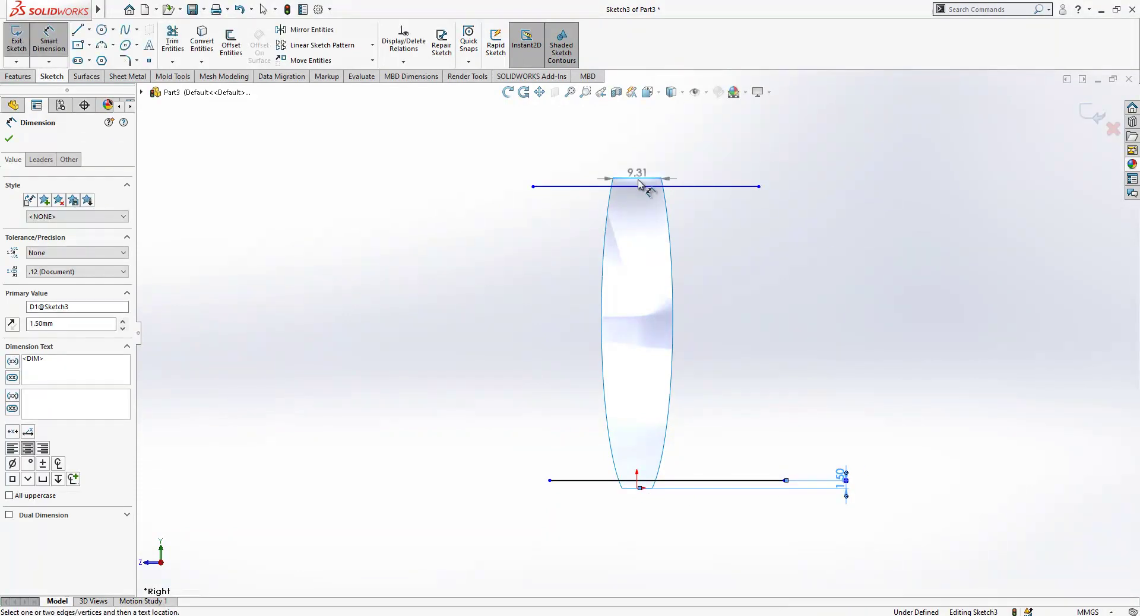
pyautogui.click(716, 187)
pyautogui.click(765, 240)
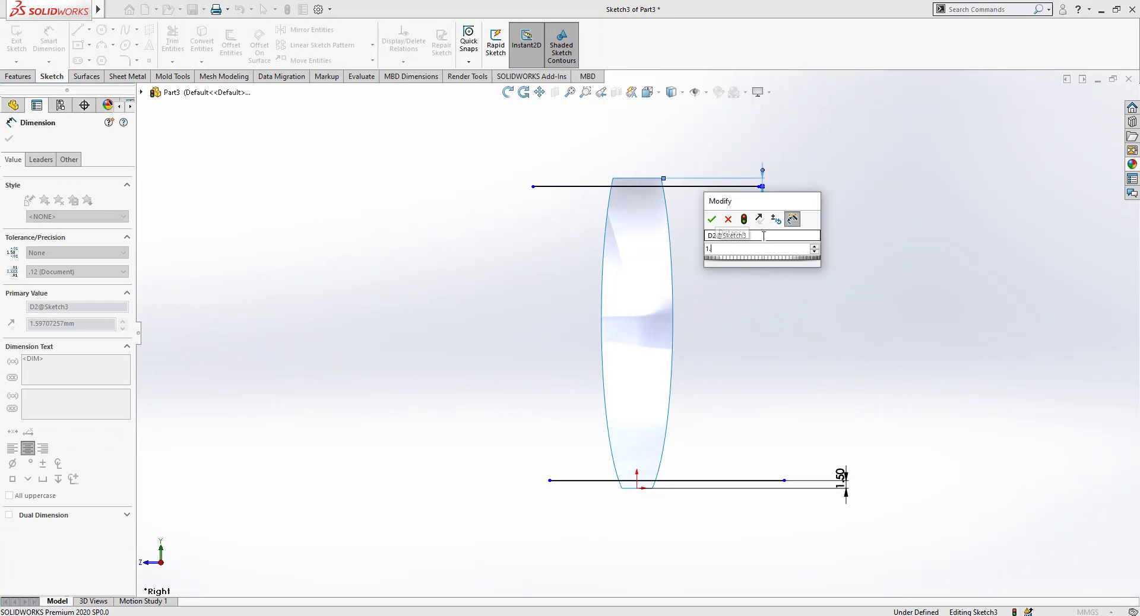
pyautogui.write('1.5')
pyautogui.press('Return')
pyautogui.press('Escape')
pyautogui.click(1089, 116)
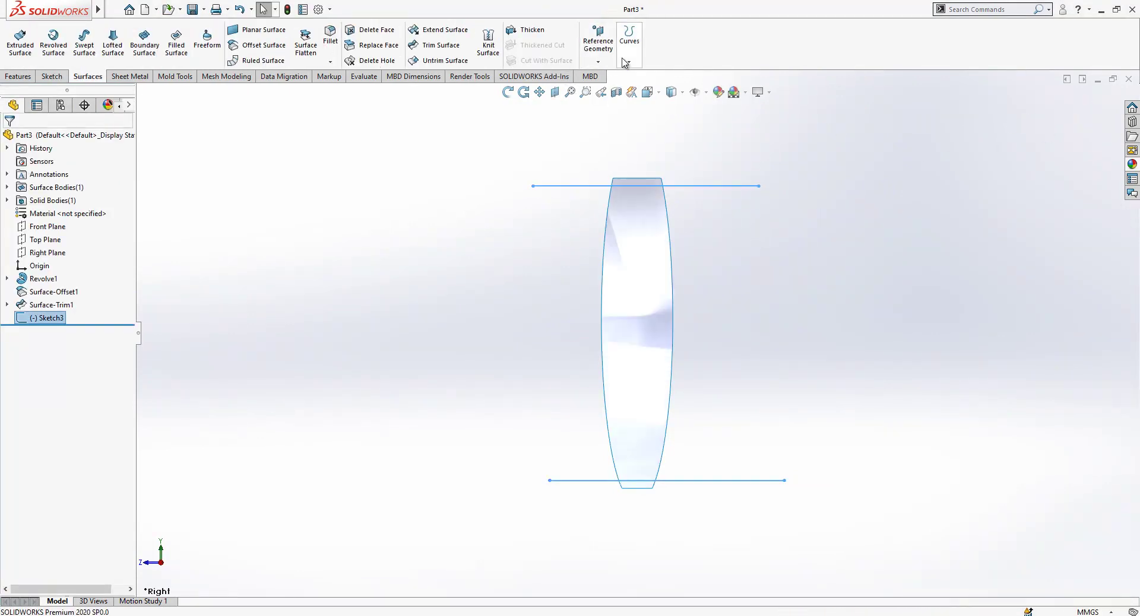
# Step: Trim the strip surface with Sketch3's lines, keeping the middle band
pyautogui.click(434, 46)
pyautogui.click(648, 295)
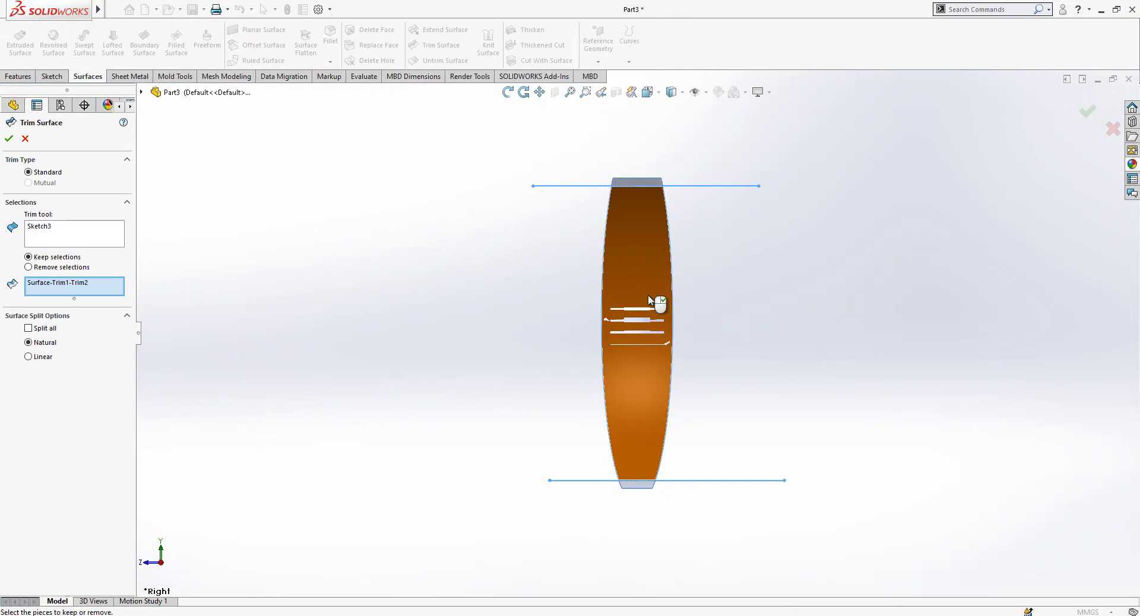
pyautogui.click(8, 141)
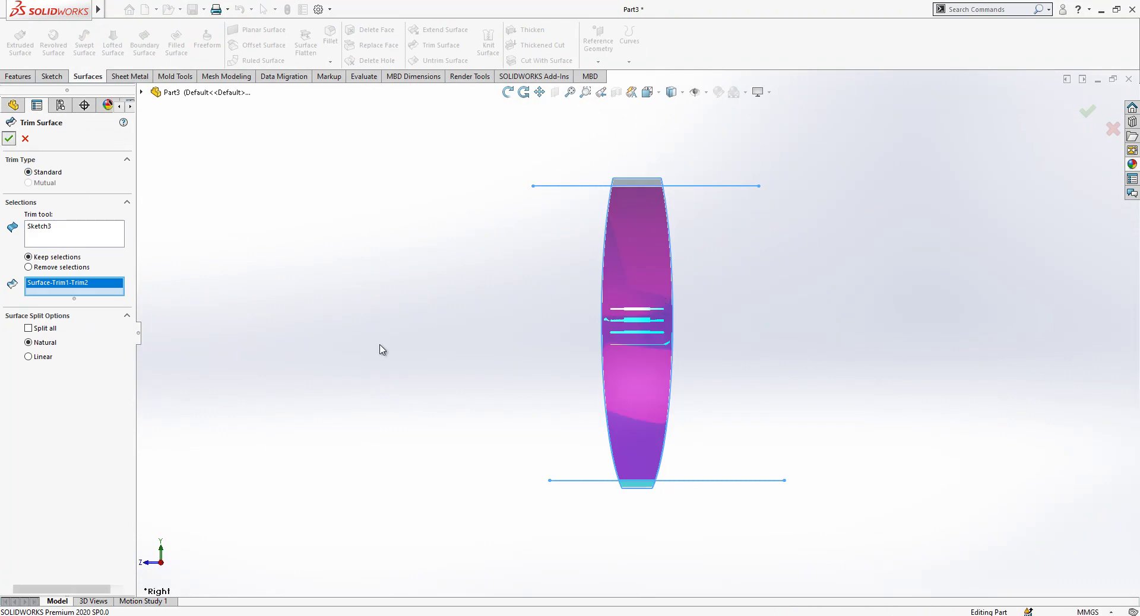
# Step: Show the solid pot body again and orbit to see the pot's opening
pyautogui.moveTo(596, 379); pyautogui.dragTo(137, 265, button='middle')
pyautogui.click(67, 184)
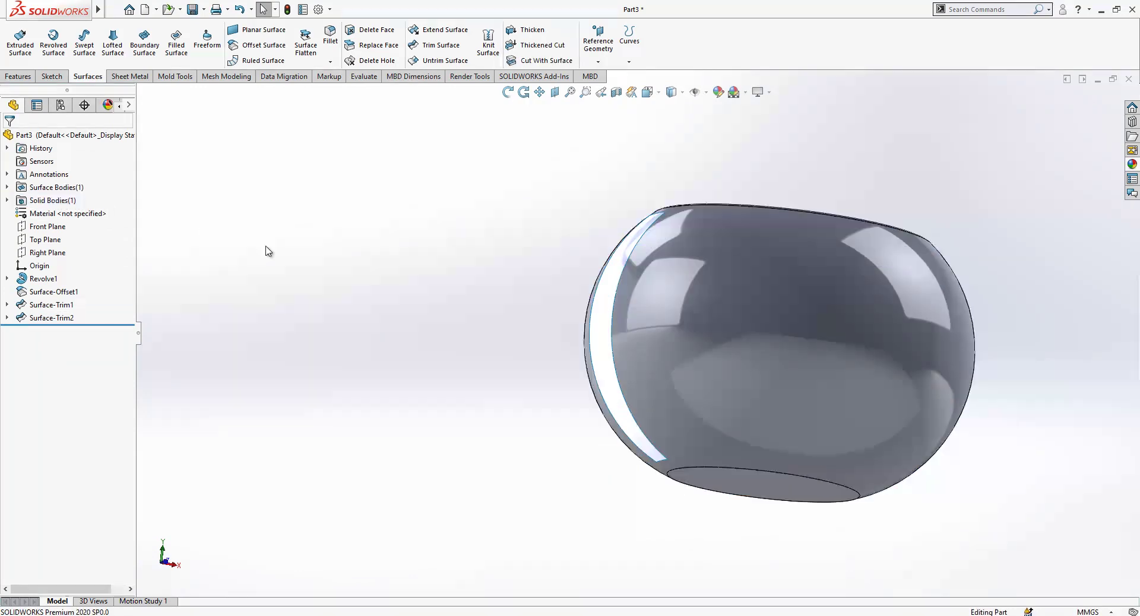
pyautogui.moveTo(713, 386)
pyautogui.mouseDown(button='middle')
pyautogui.moveTo(791, 394)
pyautogui.moveTo(869, 337)
pyautogui.moveTo(724, 359)
pyautogui.moveTo(688, 290)
pyautogui.mouseUp(button='middle')
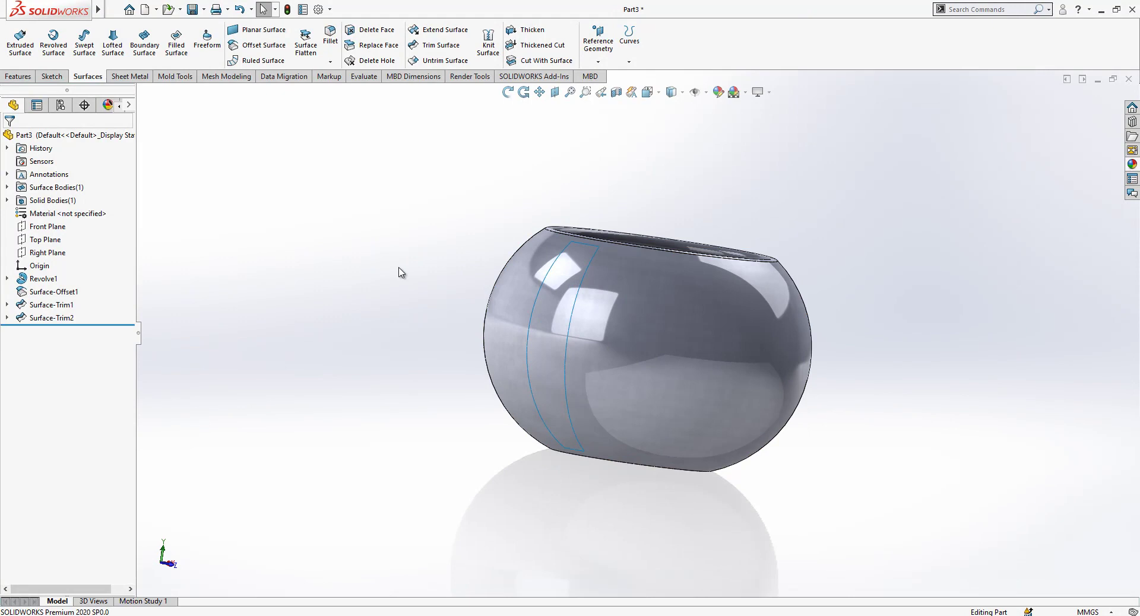
# Step: Give the whole part an orange appearance, then hide the pot body
pyautogui.rightClick(622, 289)
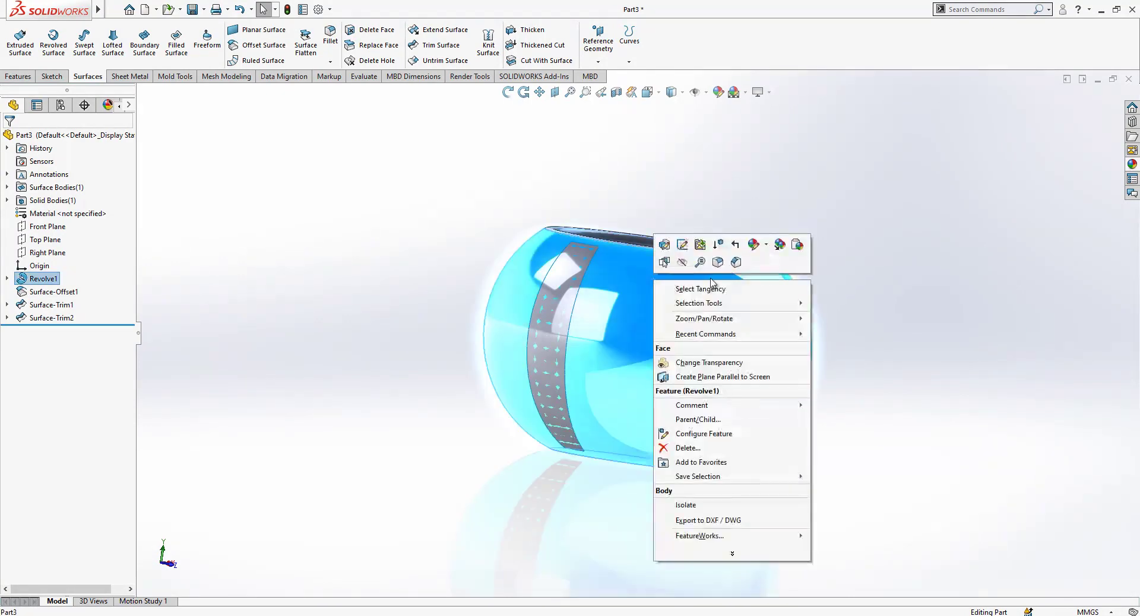
pyautogui.click(766, 244)
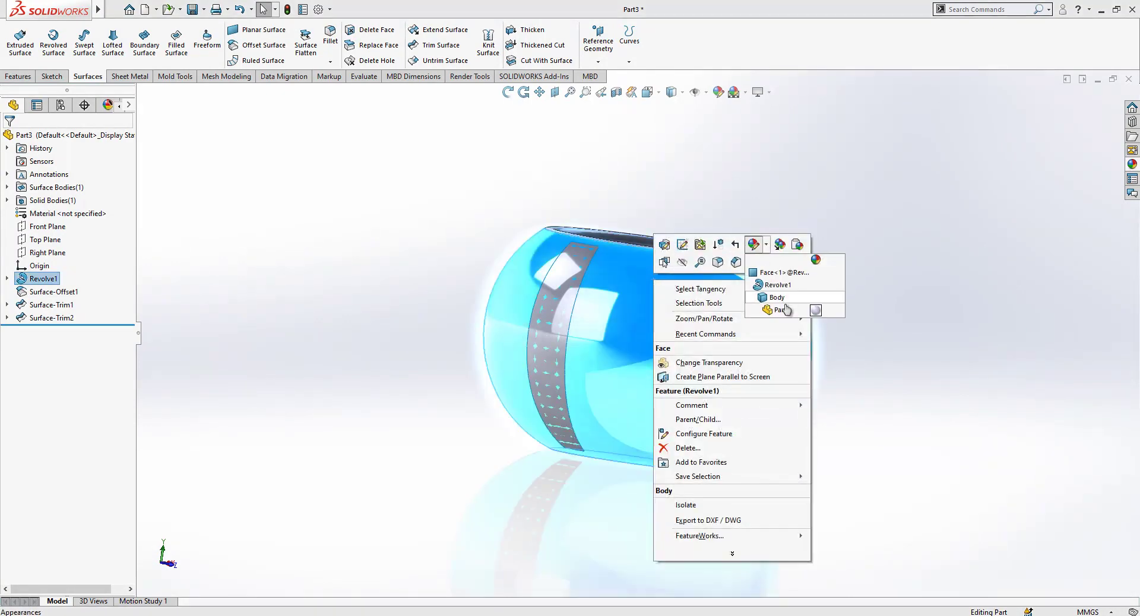
pyautogui.click(781, 310)
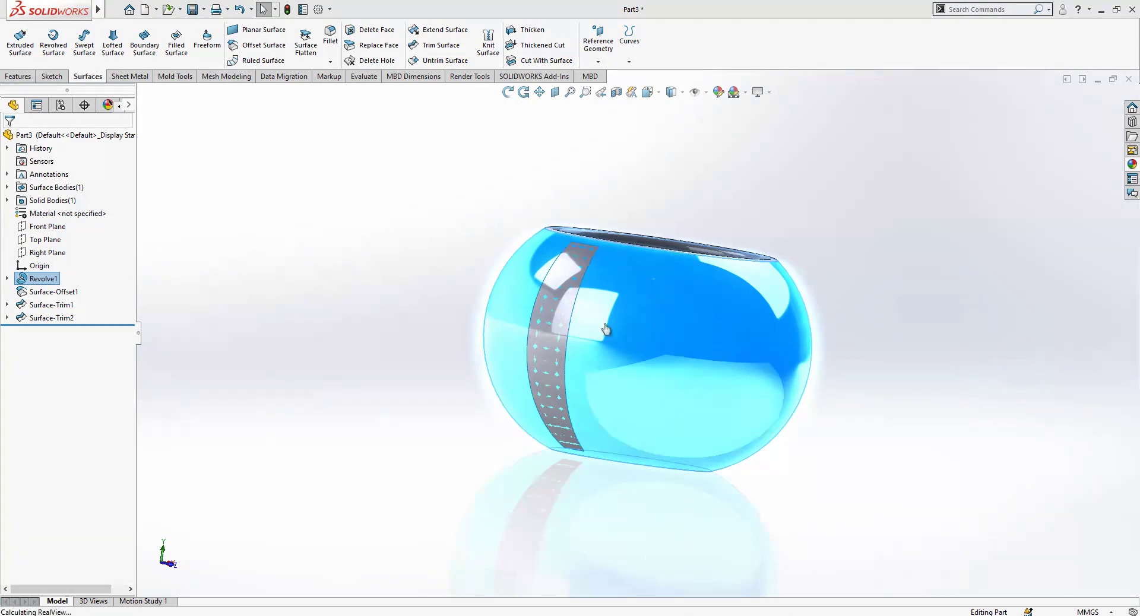
pyautogui.click(46, 390)
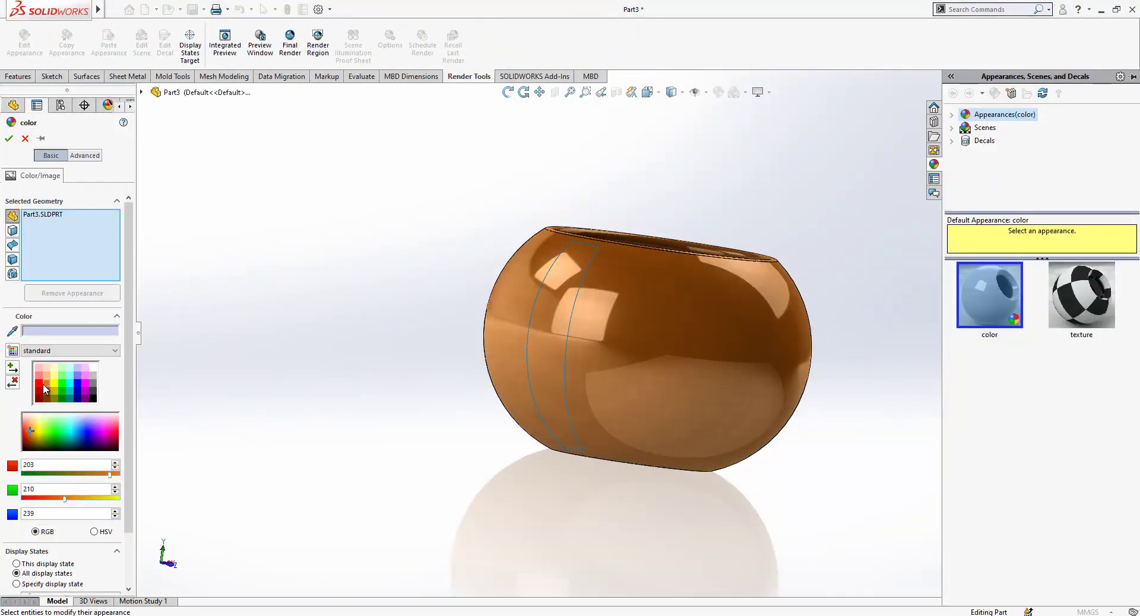
pyautogui.press('Return')
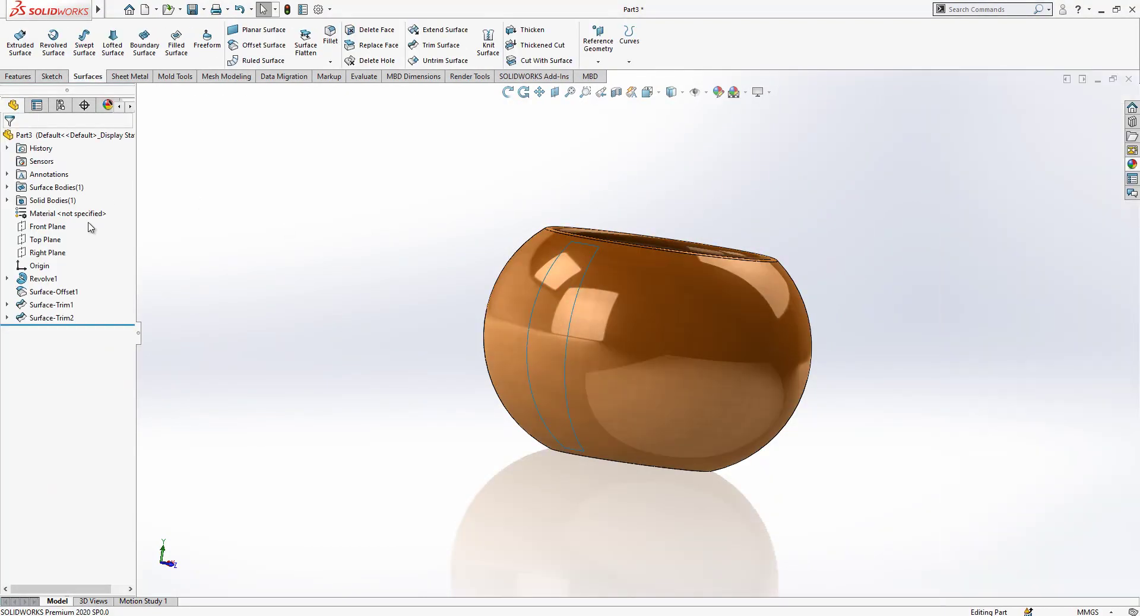
pyautogui.click(8, 187)
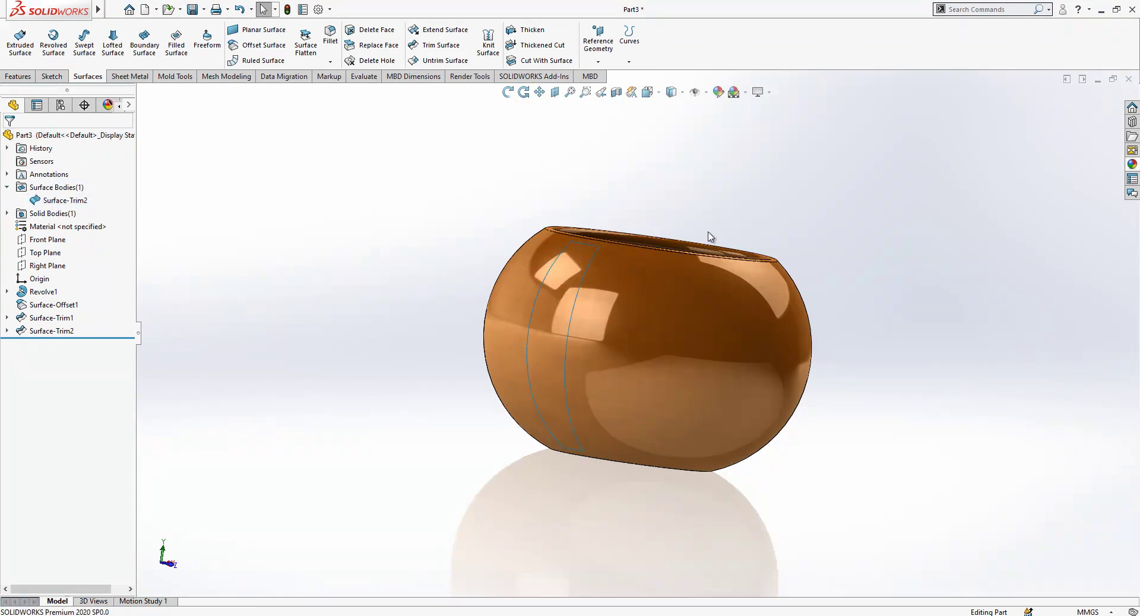
pyautogui.click(735, 259)
pyautogui.click(755, 228)
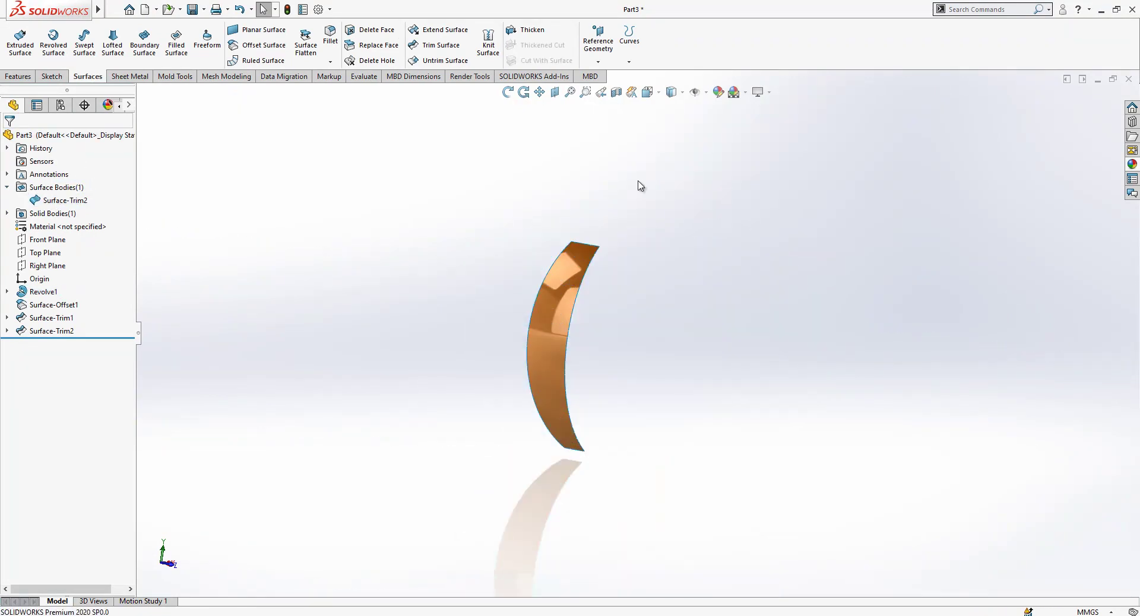
# Step: Apply a green appearance to the Surface-Trim2 strip body only
pyautogui.rightClick(51, 200)
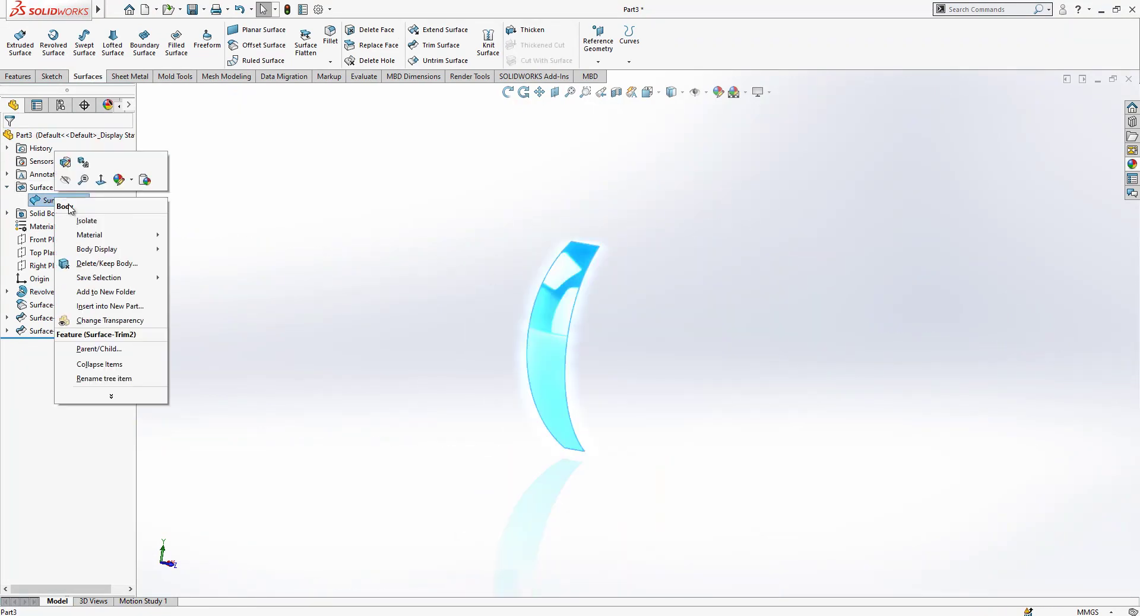
pyautogui.click(119, 179)
pyautogui.click(131, 208)
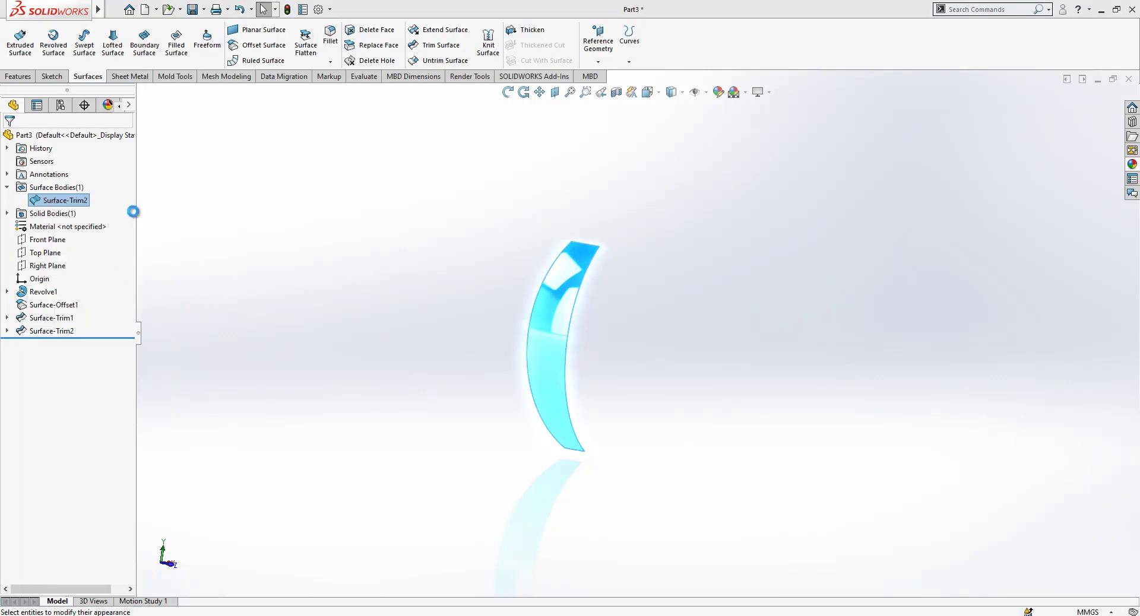
pyautogui.click(64, 386)
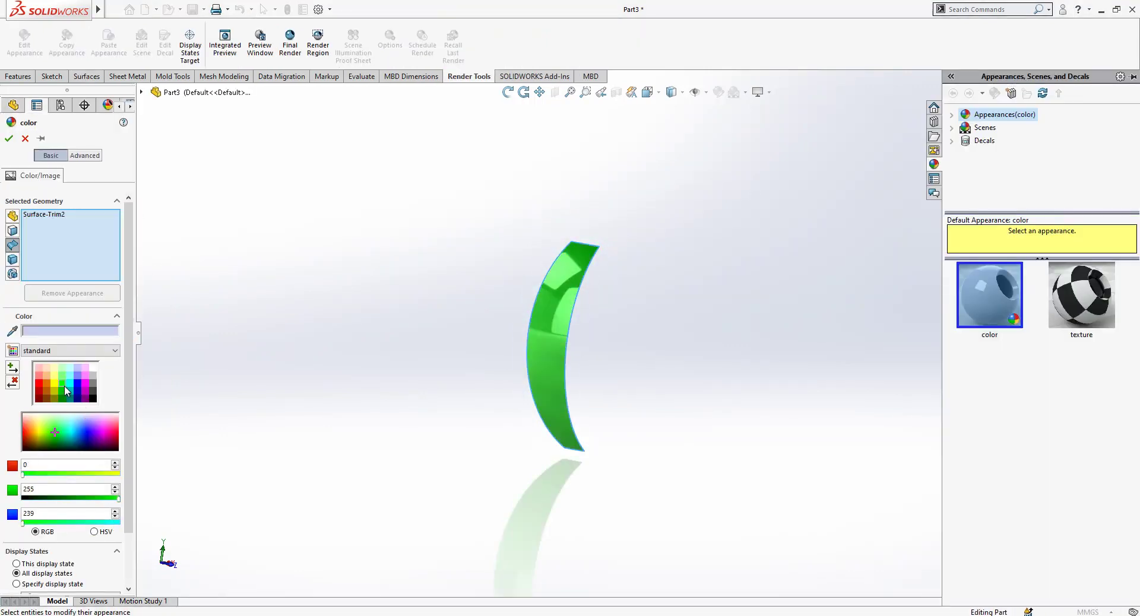
pyautogui.click(8, 139)
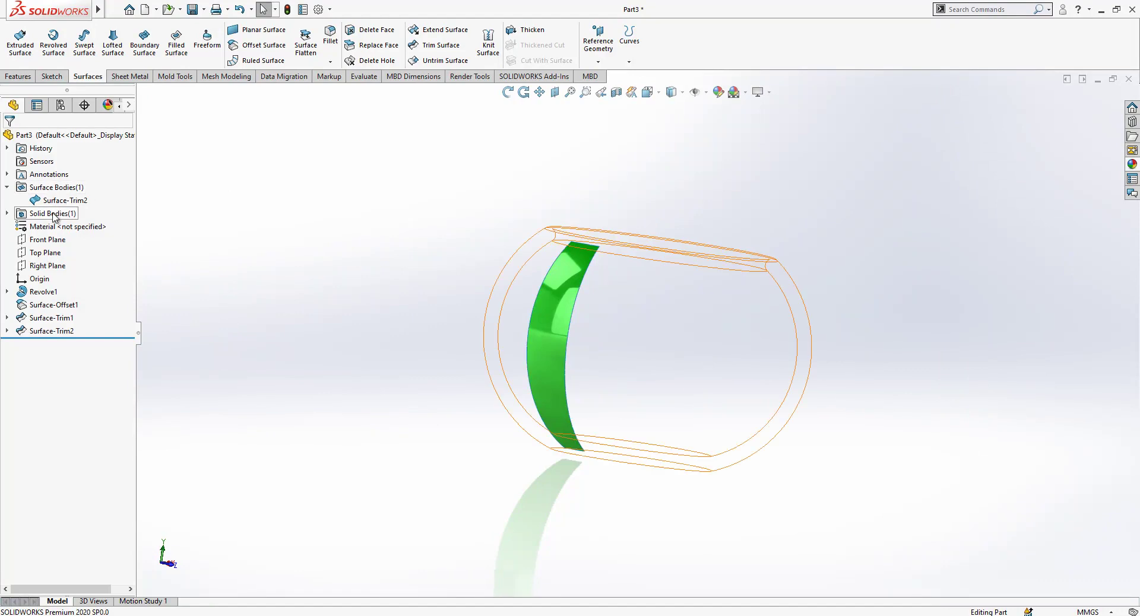
# Step: Briefly show the solid pot body to check the strip, then hide it again
pyautogui.click(53, 214)
pyautogui.click(62, 224)
pyautogui.moveTo(420, 237); pyautogui.dragTo(701, 304, button='middle')
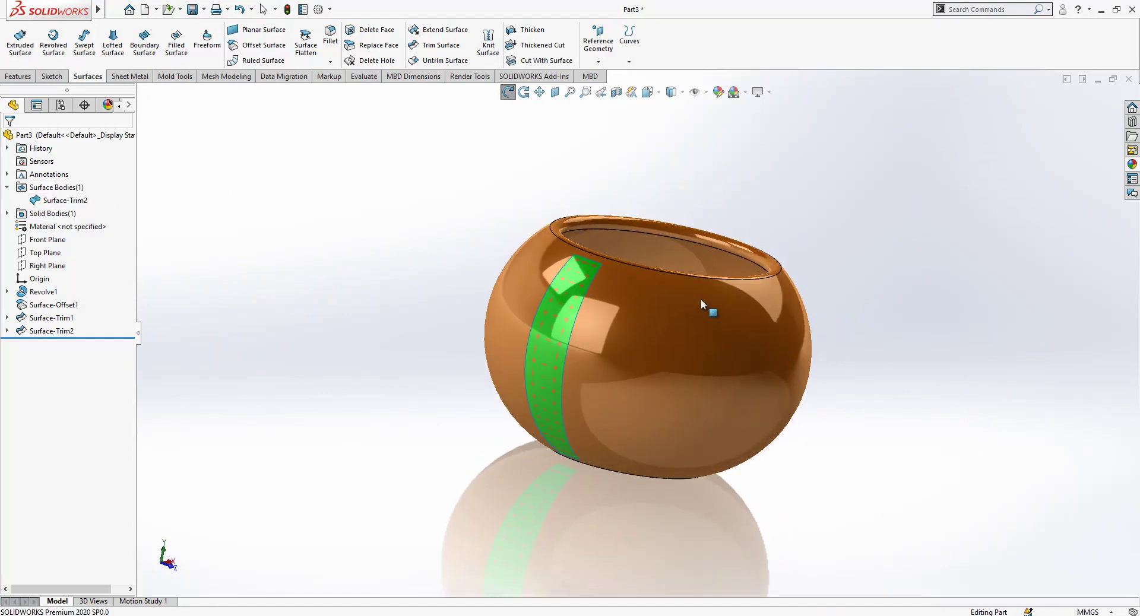
pyautogui.doubleClick(693, 295)
pyautogui.click(751, 262)
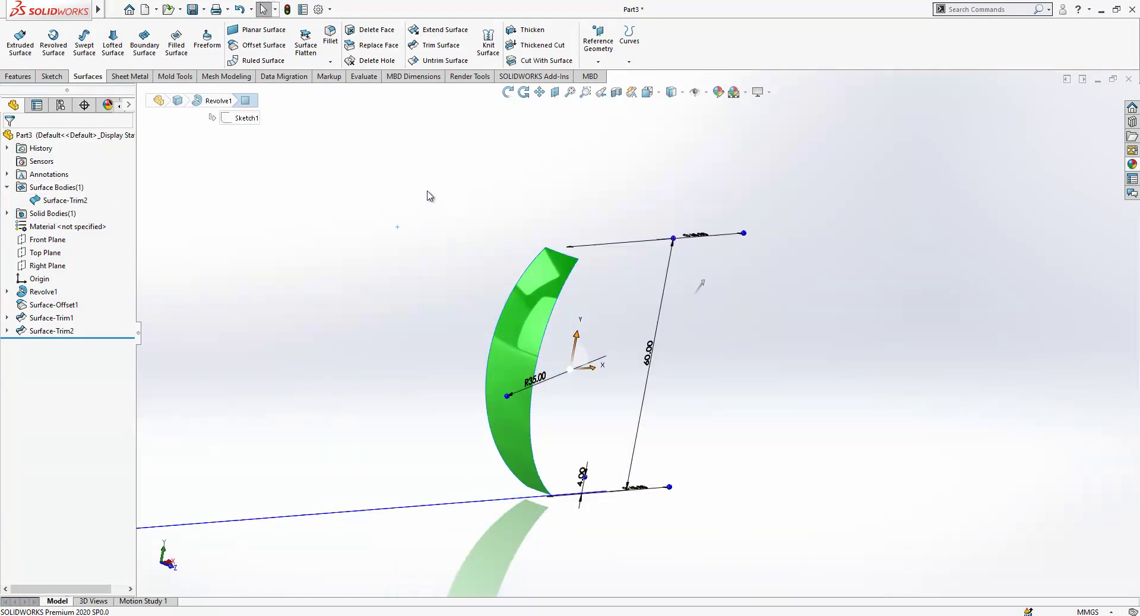
pyautogui.click(430, 196)
pyautogui.moveTo(657, 298); pyautogui.dragTo(651, 300, button='middle')
# Step: Create Plane1 tangent to the strip's face at its top corner
pyautogui.click(599, 61)
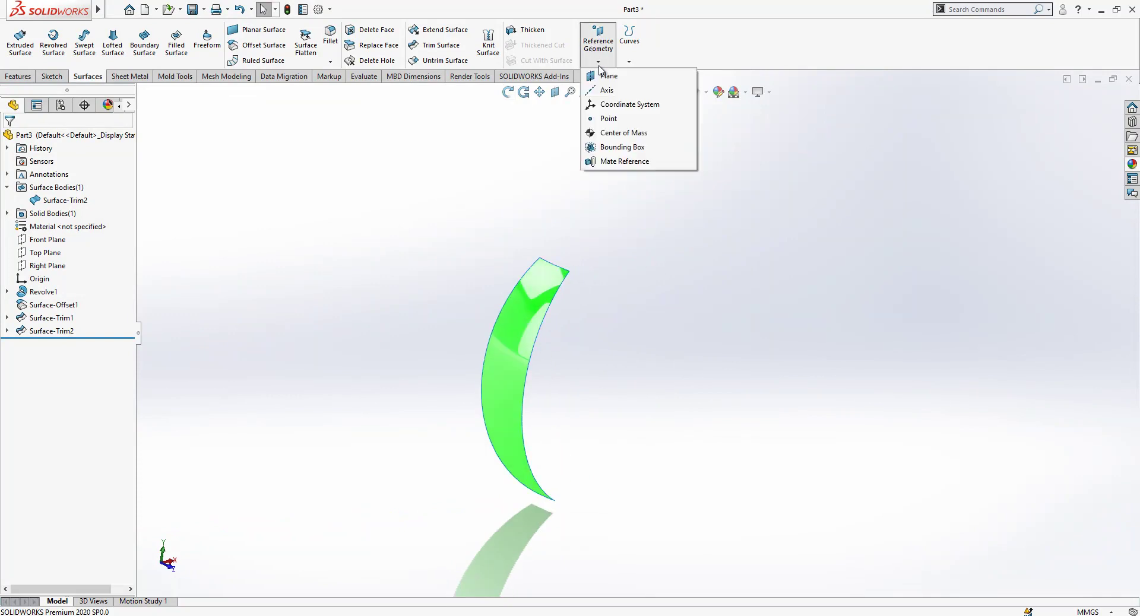
pyautogui.click(603, 75)
pyautogui.click(541, 280)
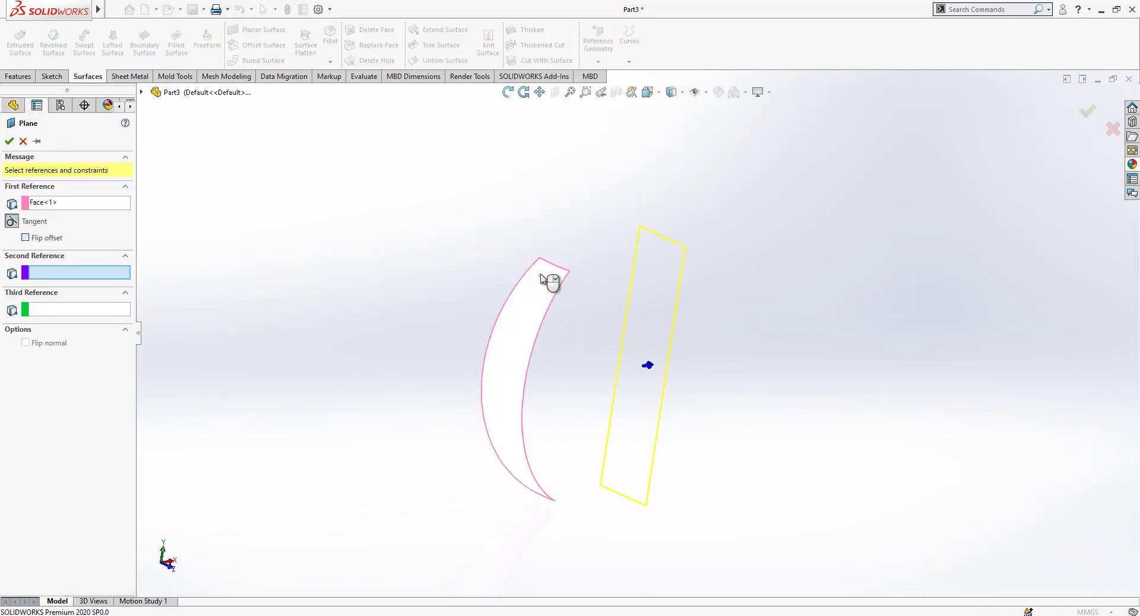
pyautogui.click(554, 266)
pyautogui.click(9, 140)
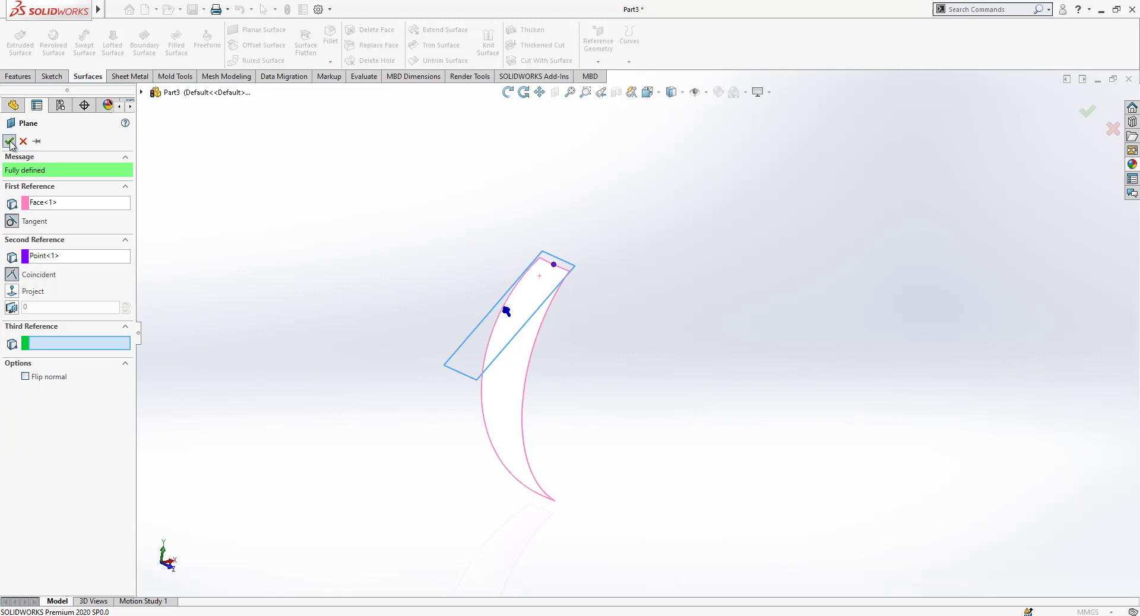
# Step: Create Plane2 tangent to the strip's face at its bottom corner
pyautogui.click(598, 44)
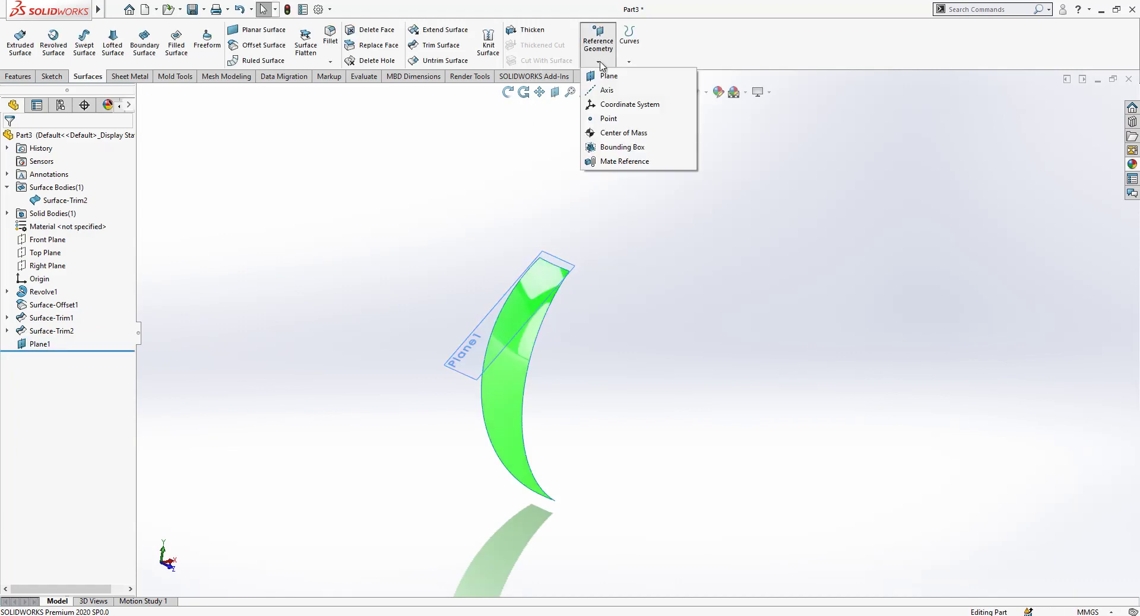
pyautogui.click(611, 74)
pyautogui.moveTo(570, 356); pyautogui.dragTo(535, 419, button='middle')
pyautogui.click(516, 490)
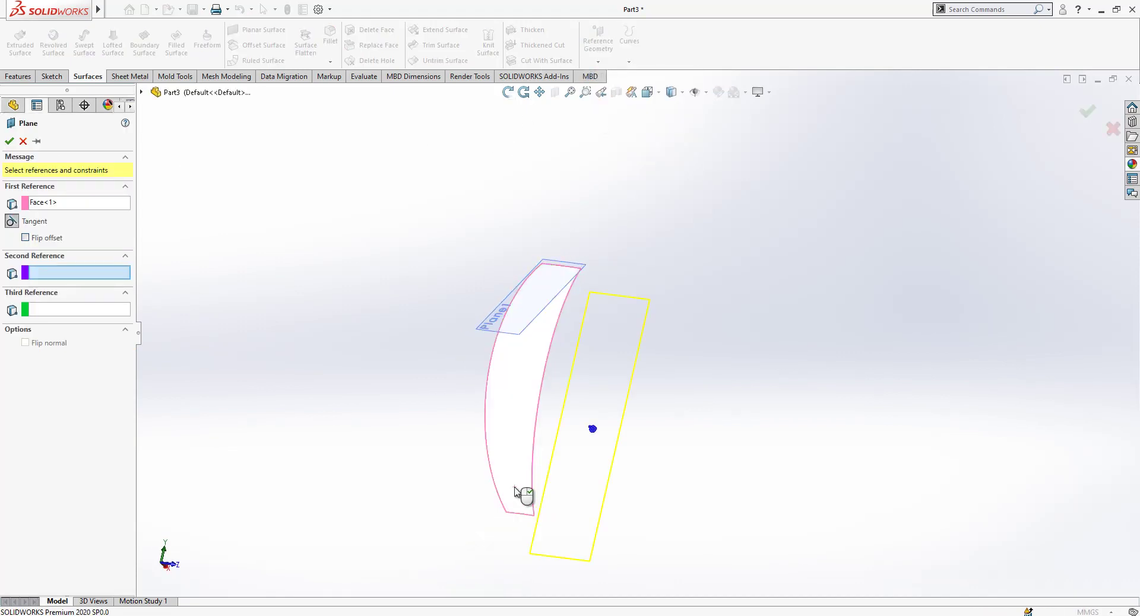
pyautogui.click(521, 514)
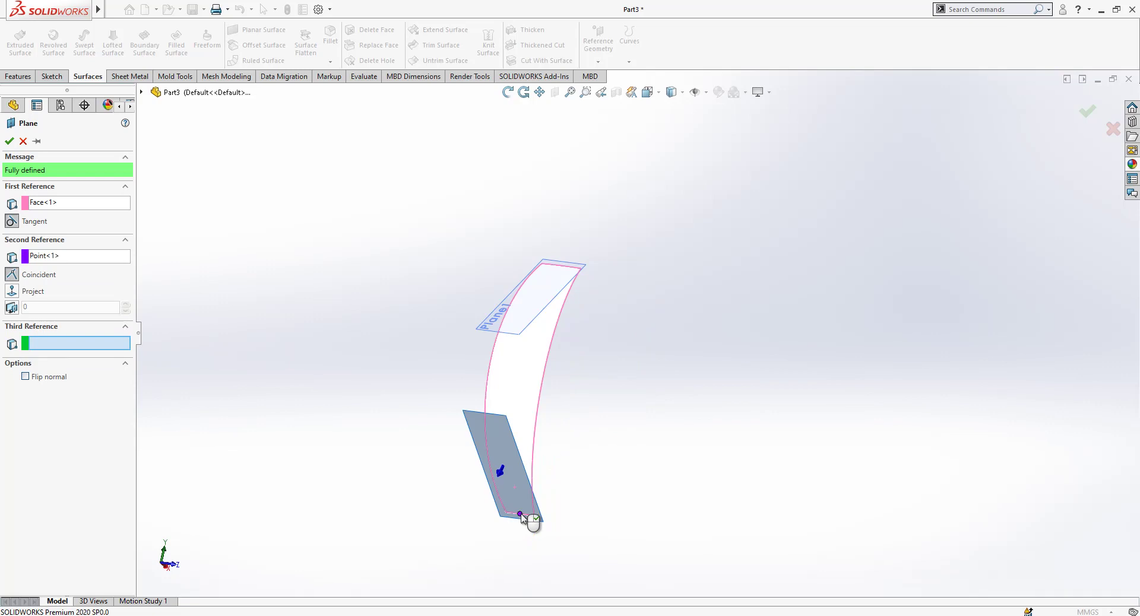
pyautogui.click(9, 140)
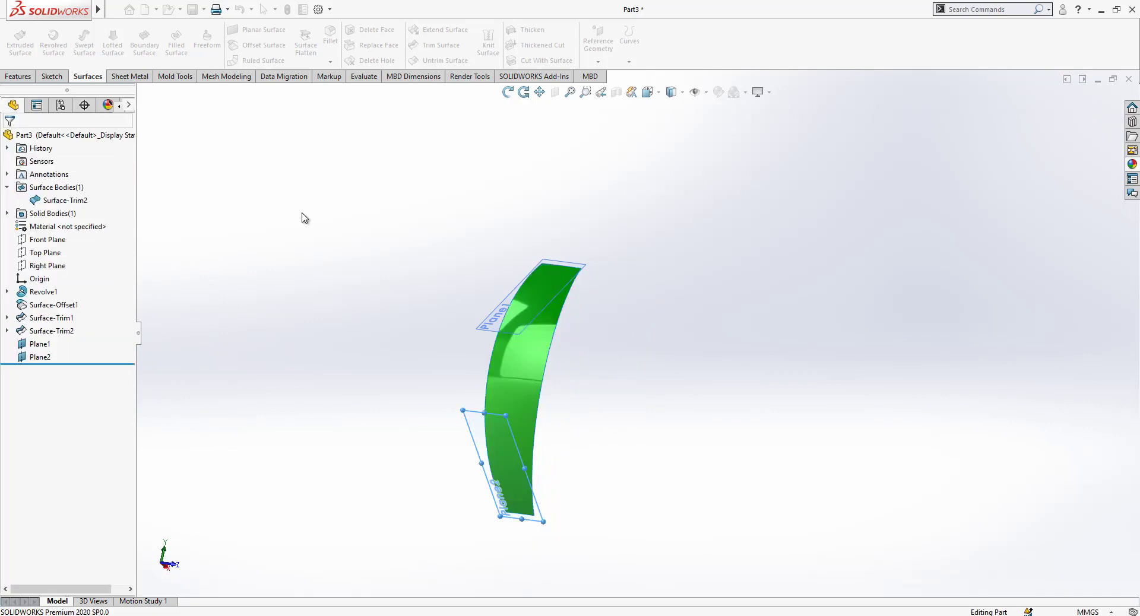
# Step: Orient the view normal to Plane1
pyautogui.moveTo(580, 324); pyautogui.dragTo(542, 347, button='middle')
pyautogui.click(541, 349)
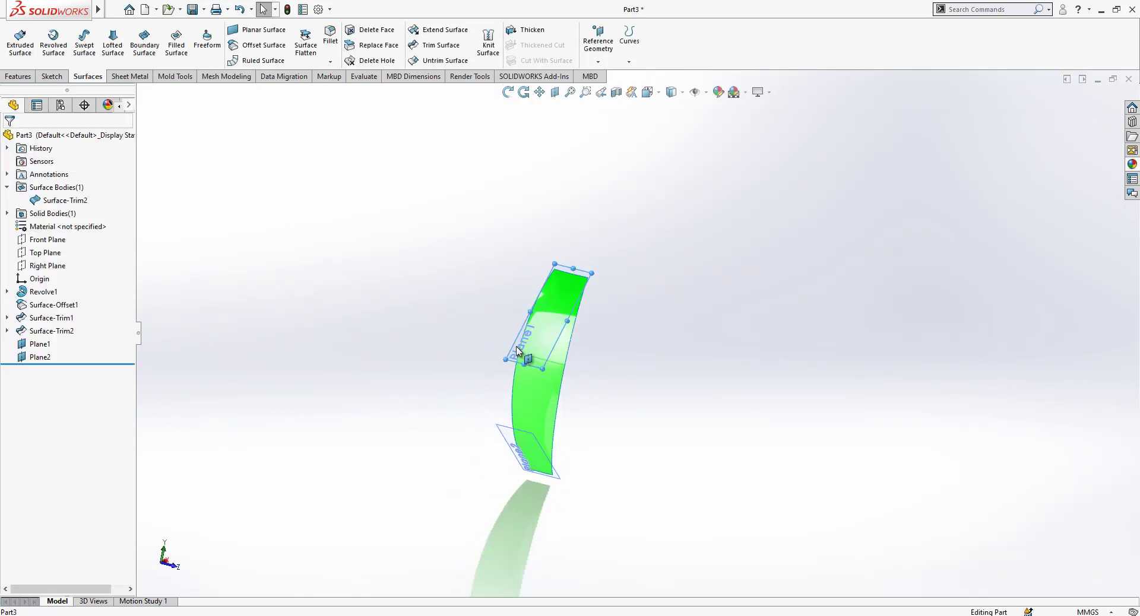
pyautogui.click(622, 313)
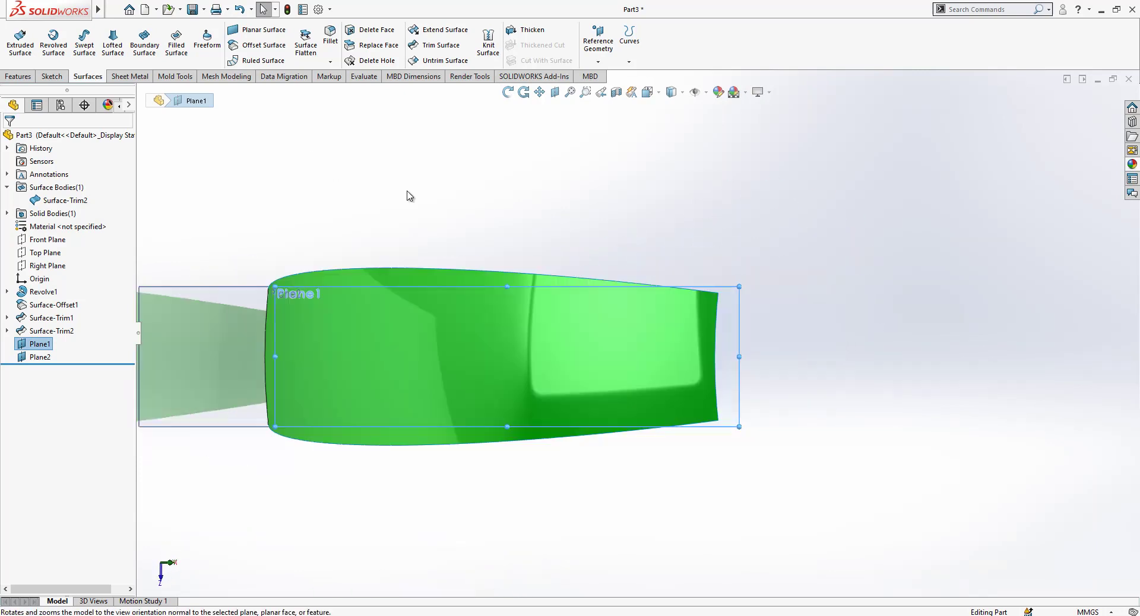
# Step: Start Sketch4 on Plane1 and draw a three-point arc near the strip's end
pyautogui.click(44, 75)
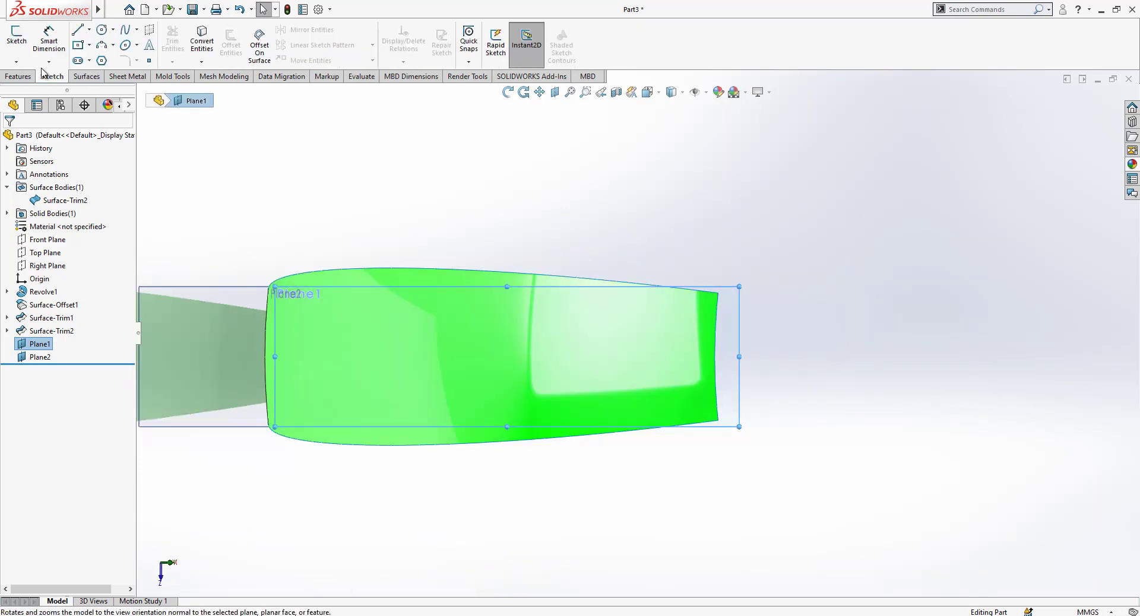
pyautogui.click(15, 39)
pyautogui.click(103, 43)
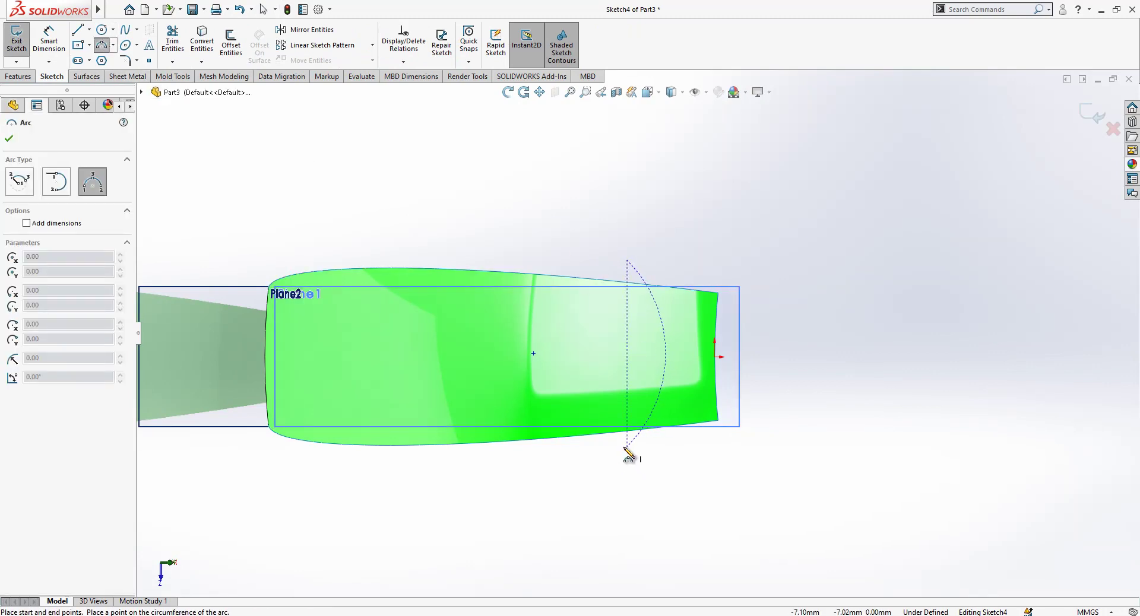
pyautogui.click(665, 357)
pyautogui.press('Escape')
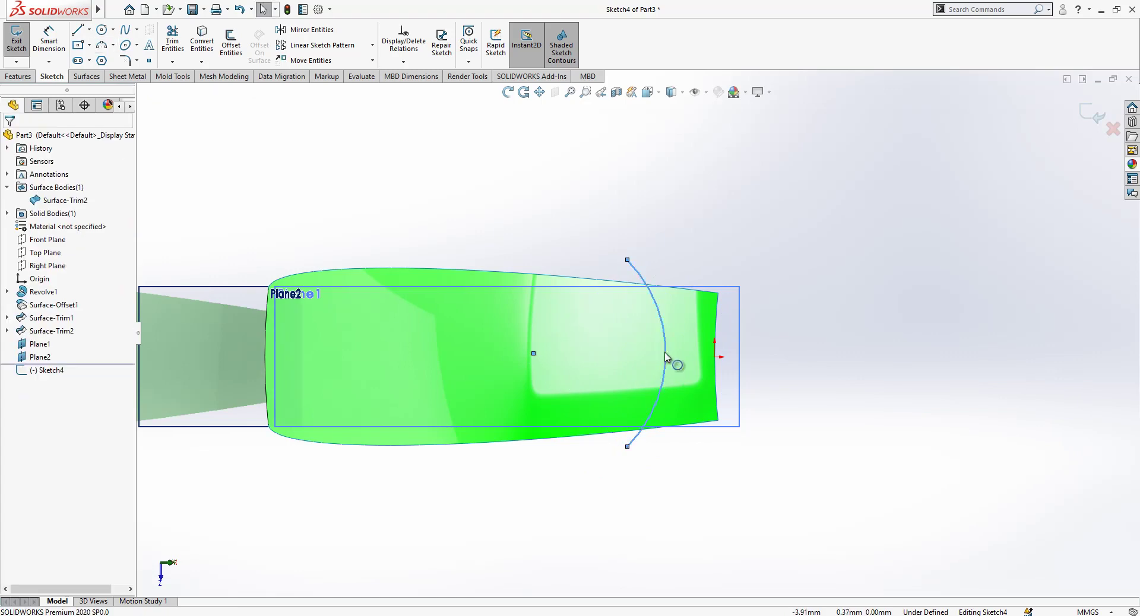
# Step: Try selecting the arc with the surface's right edge, then clear the selection
pyautogui.click(666, 357)
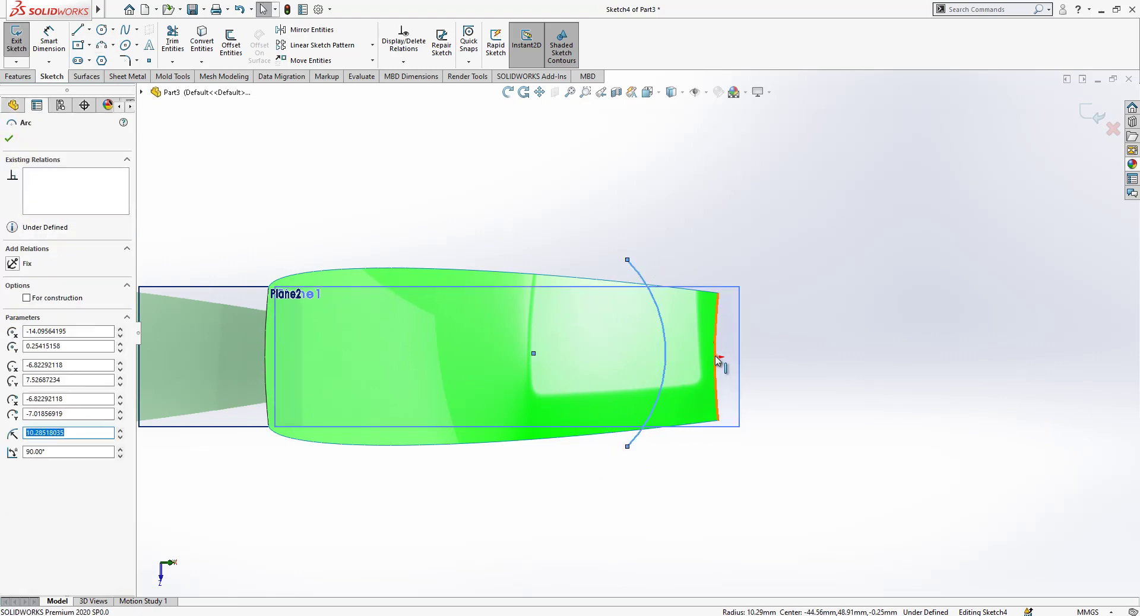
pyautogui.click(718, 361)
pyautogui.click(718, 360)
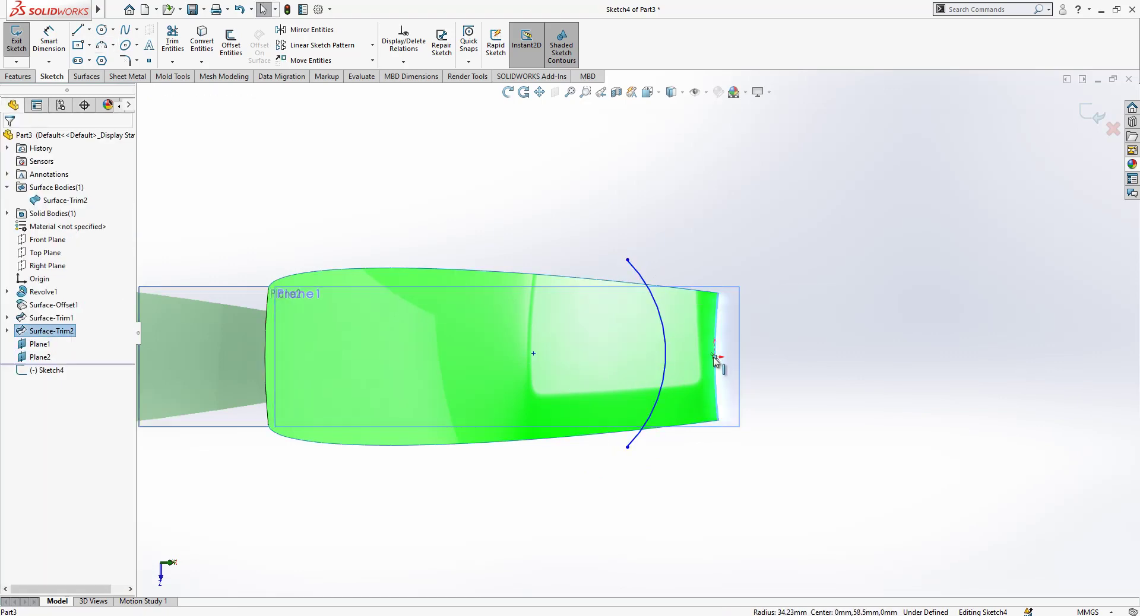
pyautogui.scroll(-3, 718, 361)
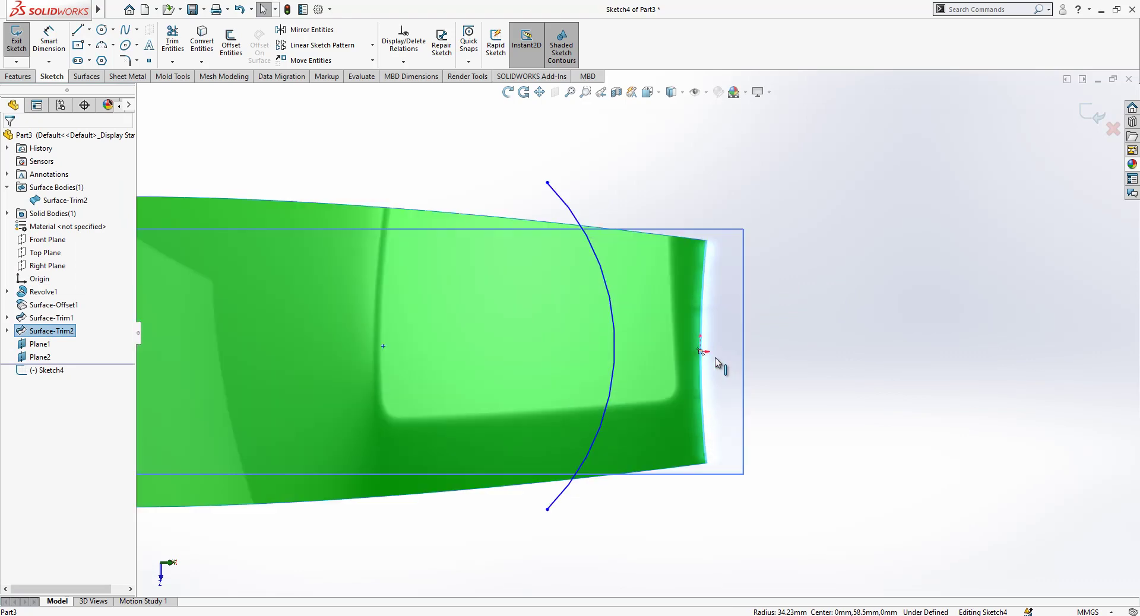
pyautogui.click(703, 355)
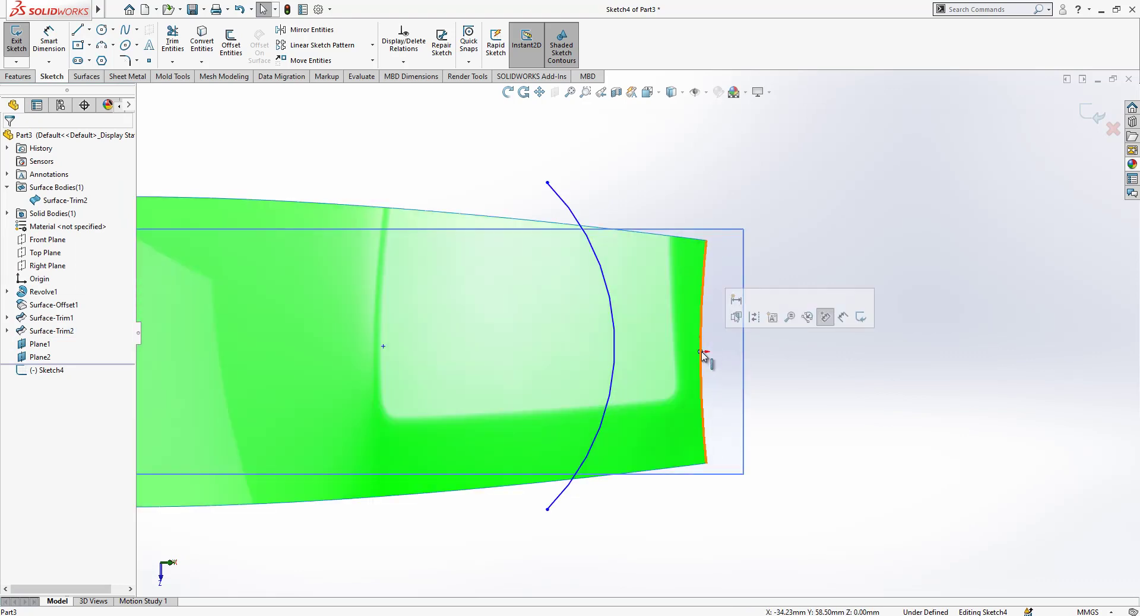
pyautogui.click(704, 356)
pyautogui.keyDown('ctrl'); pyautogui.click(615, 355); pyautogui.keyUp('ctrl')
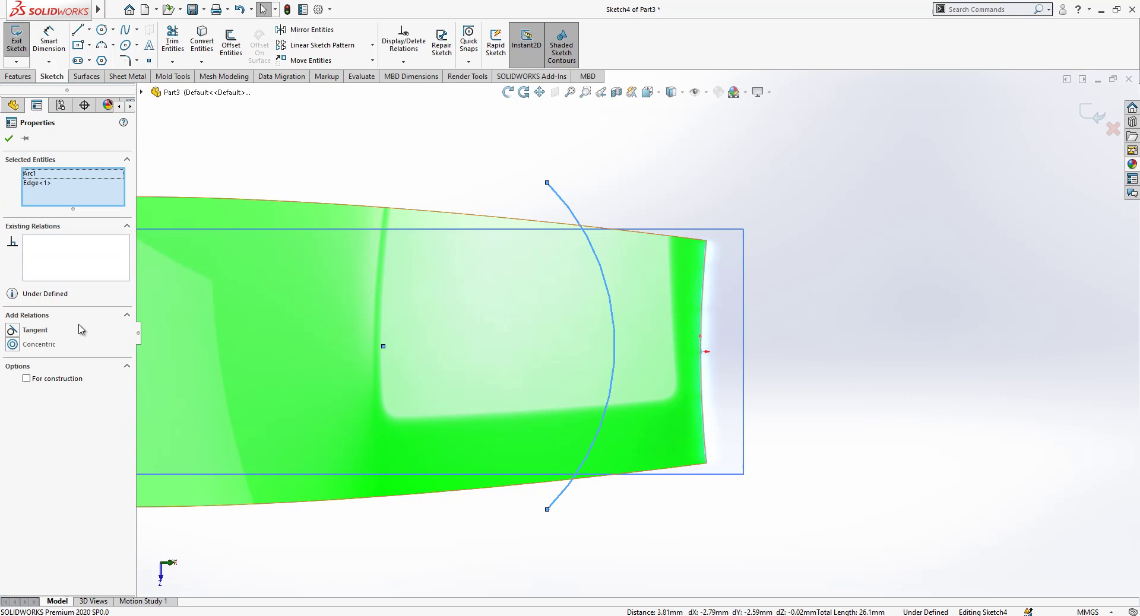
pyautogui.press('Escape')
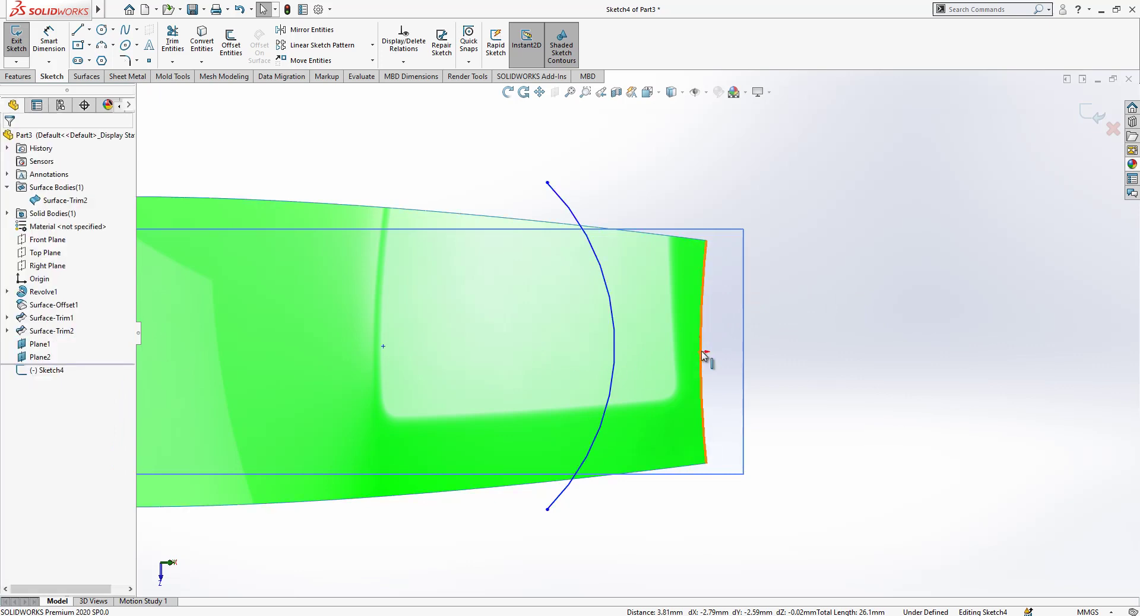
# Step: Draw a horizontal construction line from the surface's right edge and make the arc pass through its end
pyautogui.click(77, 29)
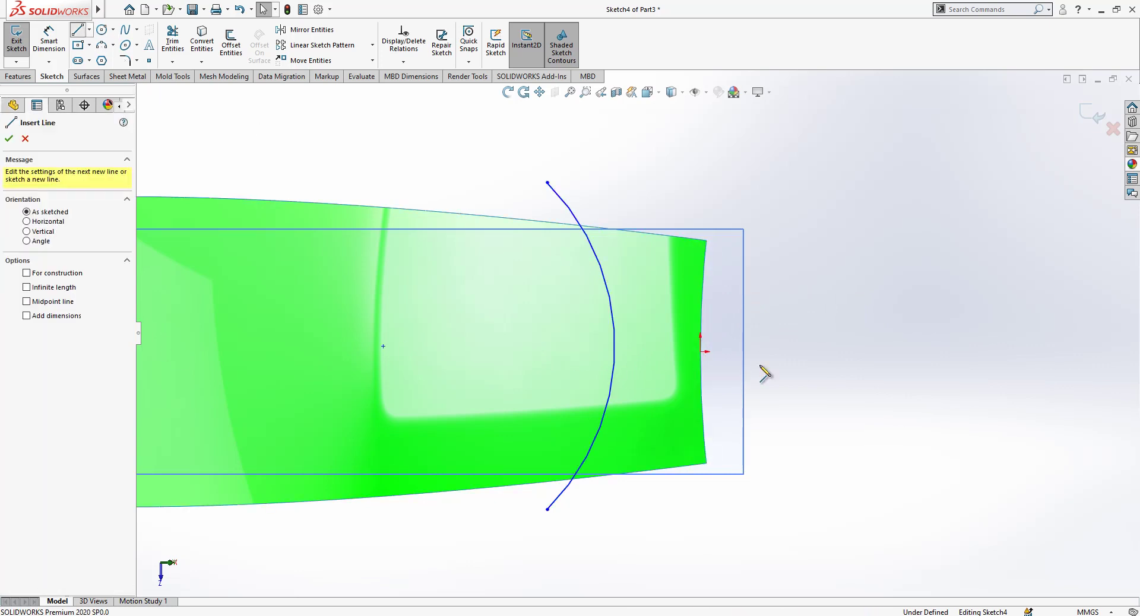
pyautogui.click(701, 352)
pyautogui.click(840, 352)
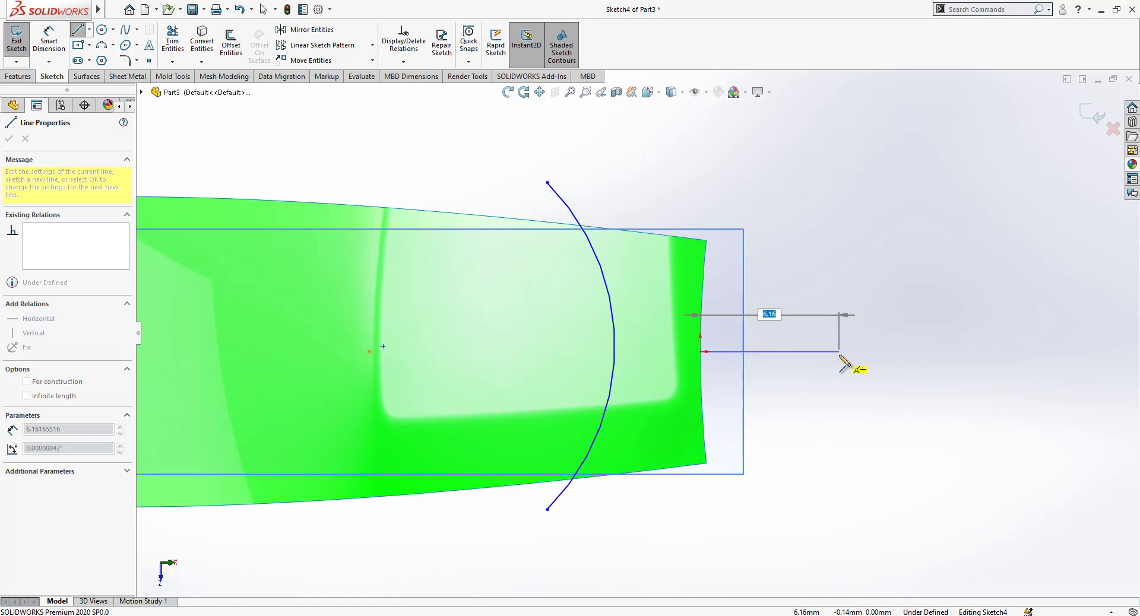
pyautogui.press('Escape')
pyautogui.click(803, 355)
pyautogui.click(919, 315)
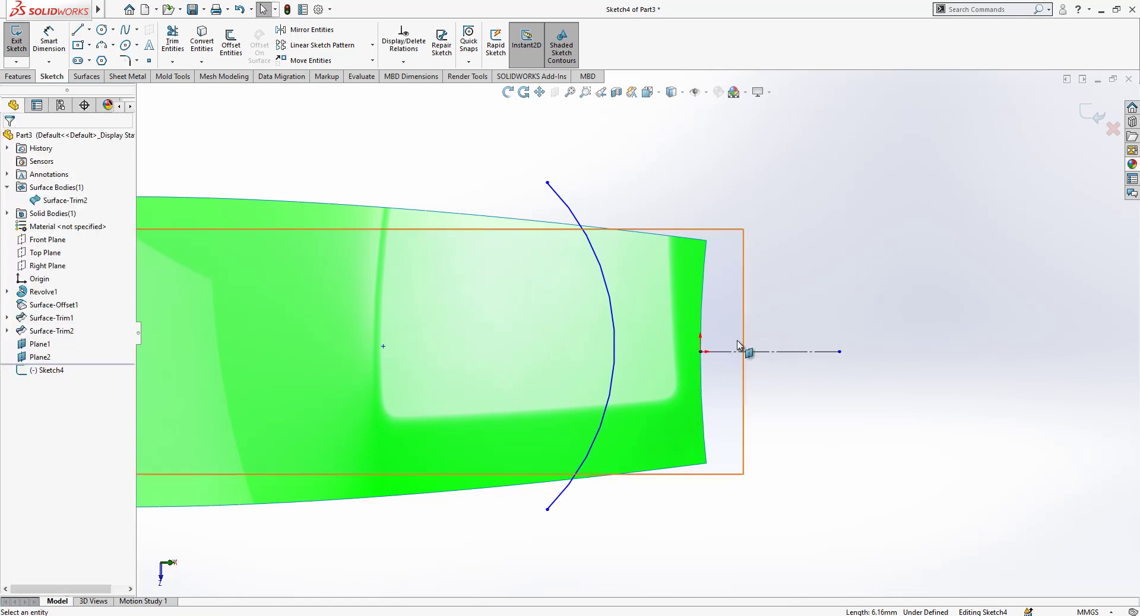
pyautogui.click(701, 353)
pyautogui.keyDown('ctrl'); pyautogui.click(615, 350); pyautogui.keyUp('ctrl')
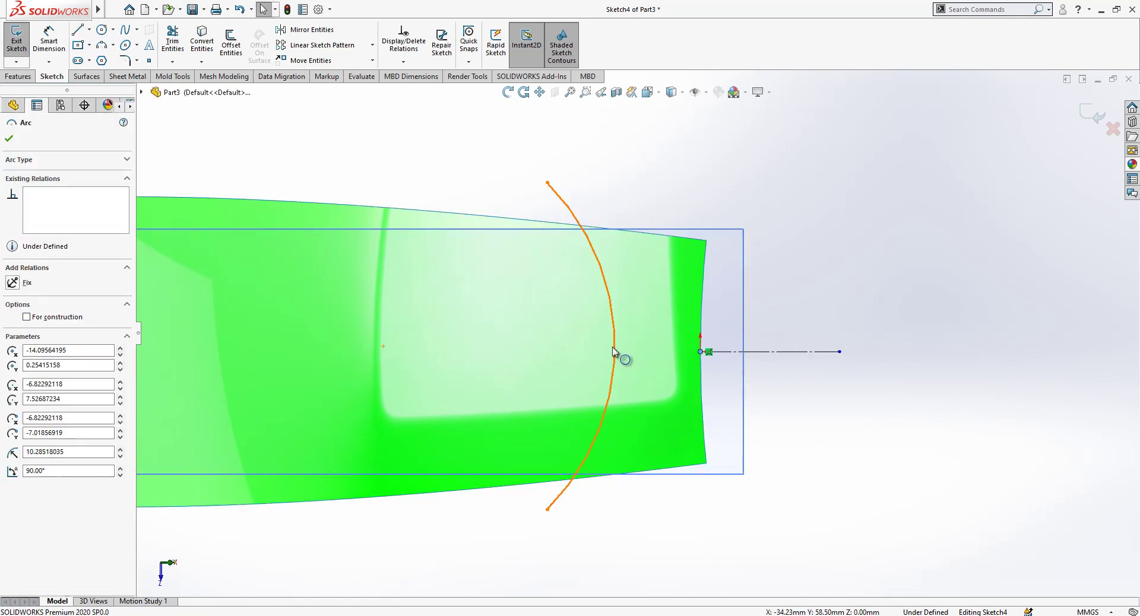
pyautogui.click(39, 359)
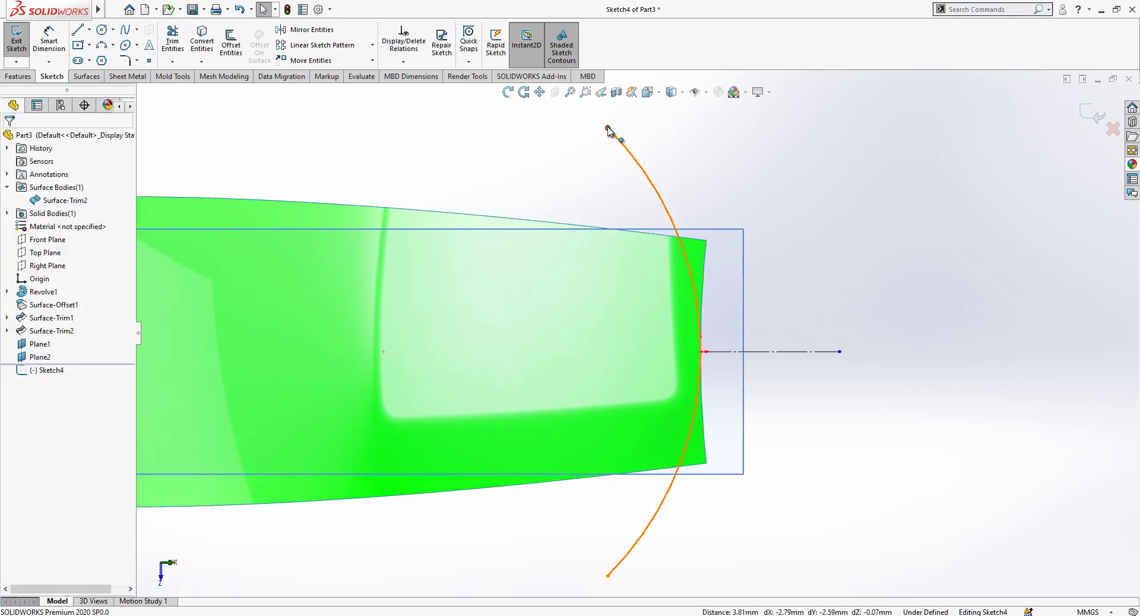
# Step: Drag the arc ends onto the upper and lower edges and make it tangent to the top edge
pyautogui.moveTo(608, 128); pyautogui.dragTo(576, 225)
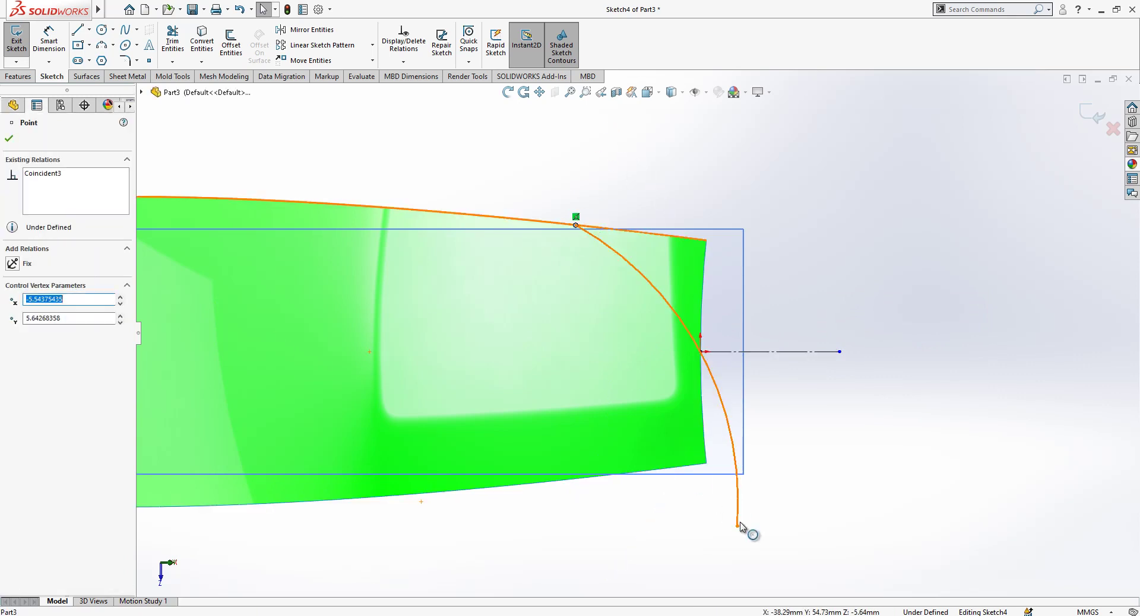
pyautogui.moveTo(736, 529); pyautogui.dragTo(589, 478)
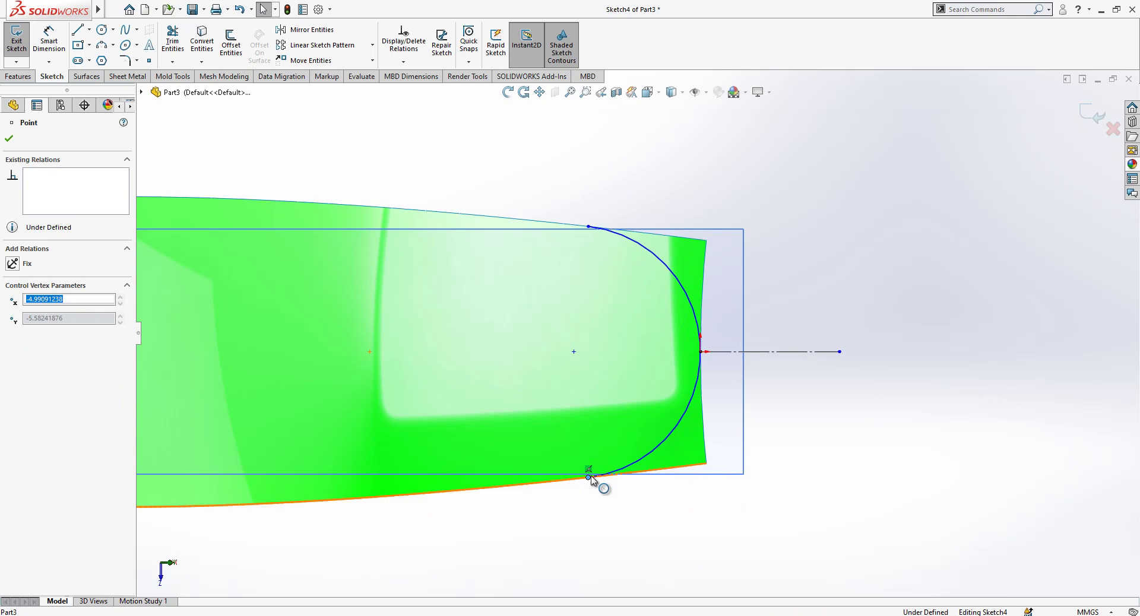
pyautogui.click(760, 224)
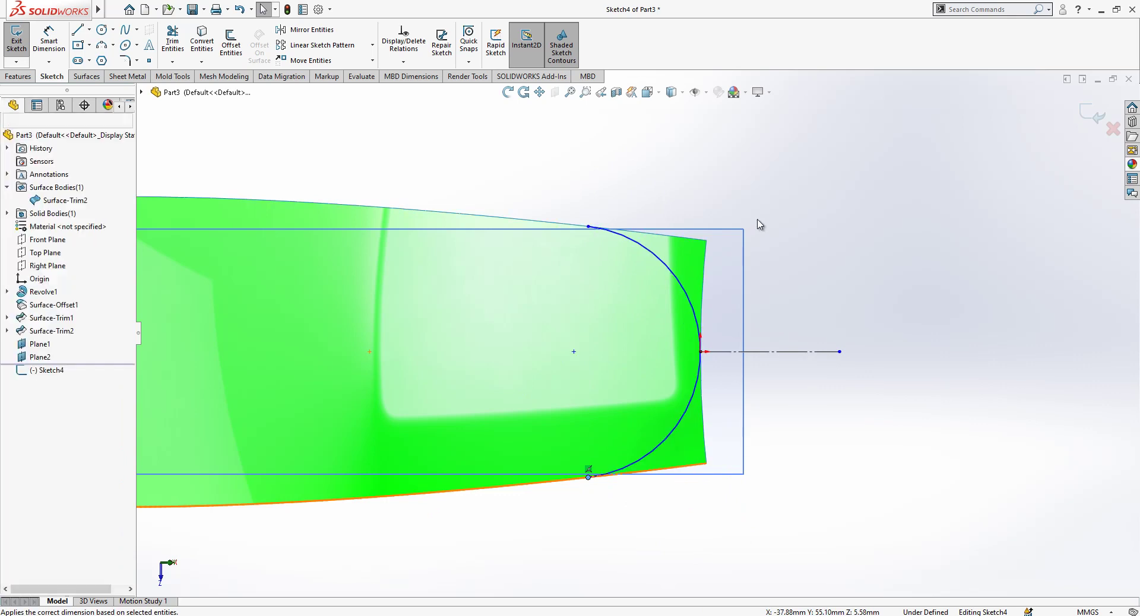
pyautogui.click(630, 244)
pyautogui.keyDown('ctrl'); pyautogui.click(649, 237); pyautogui.keyUp('ctrl')
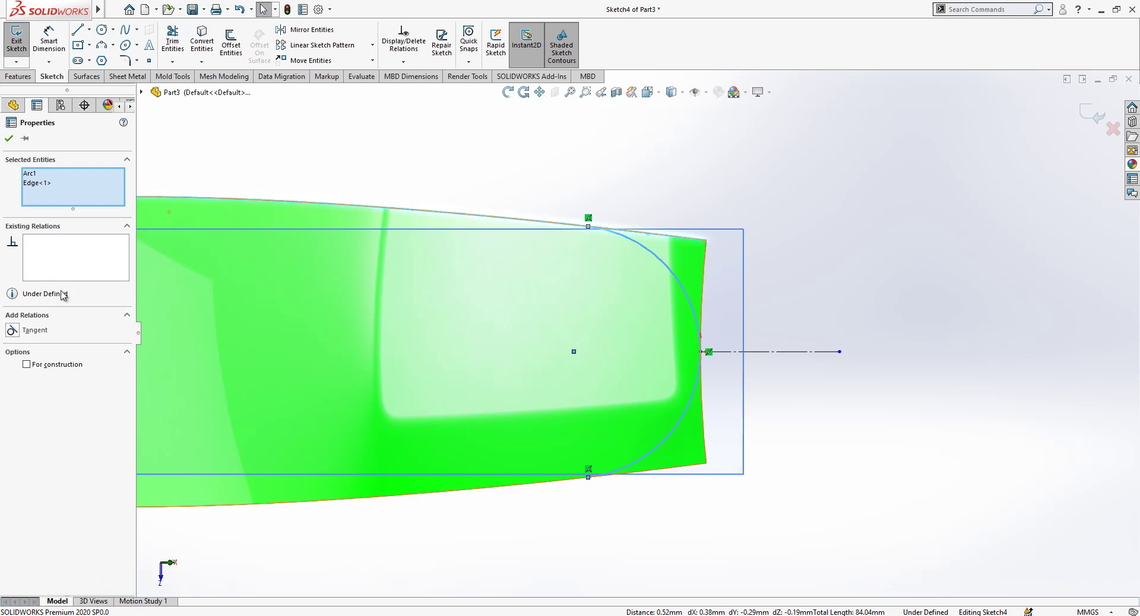
pyautogui.click(34, 332)
pyautogui.click(541, 190)
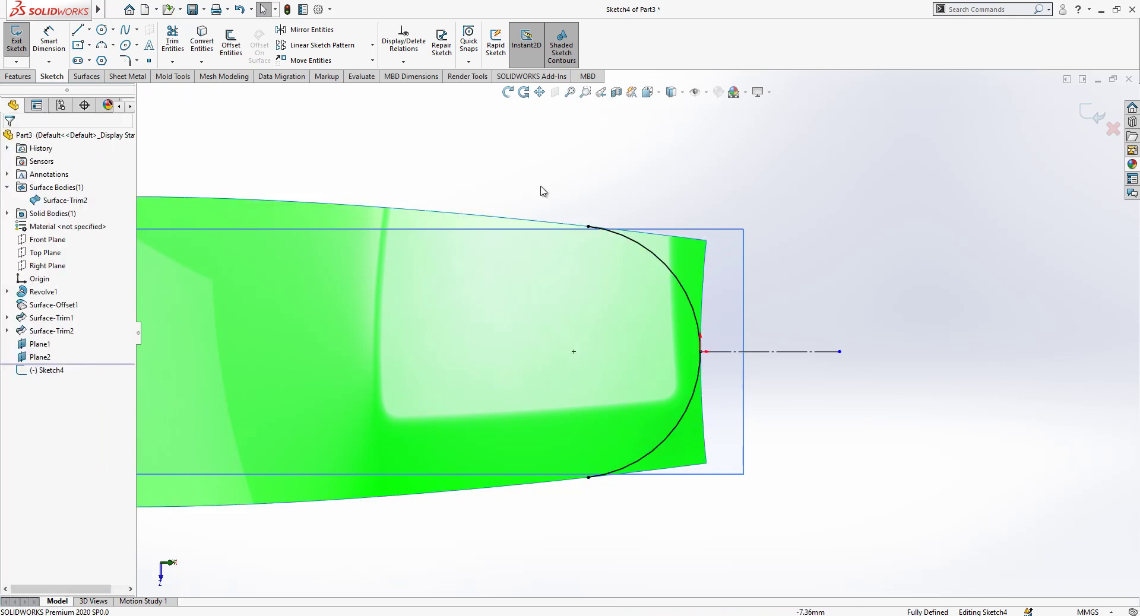
pyautogui.scroll(2, 715, 392)
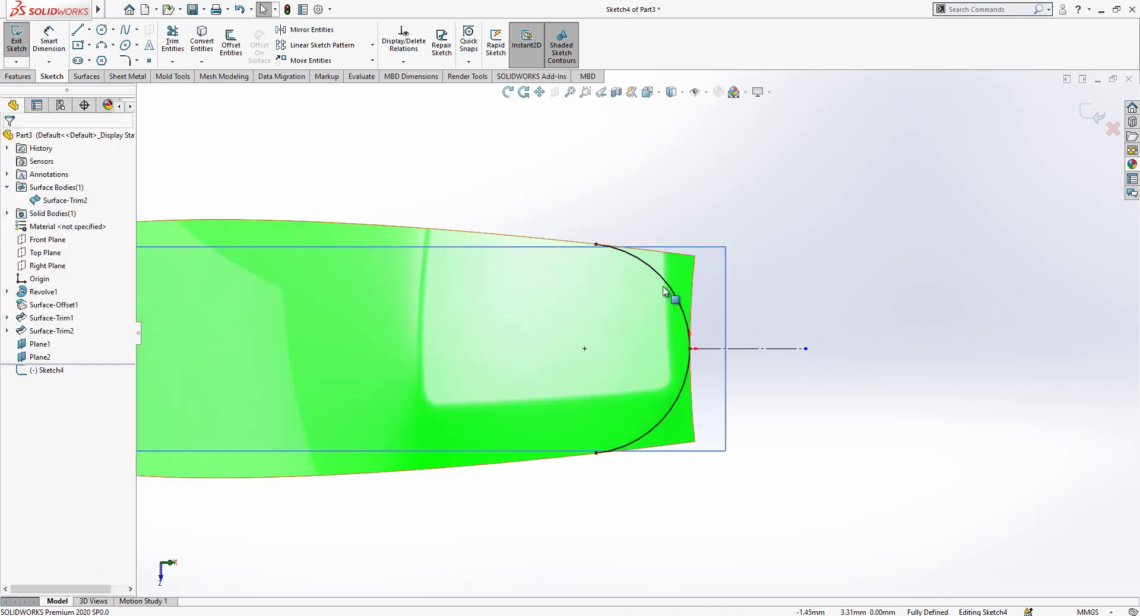
# Step: Exit Sketch4 and try a Split Line on the green face, then cancel it
pyautogui.click(1092, 114)
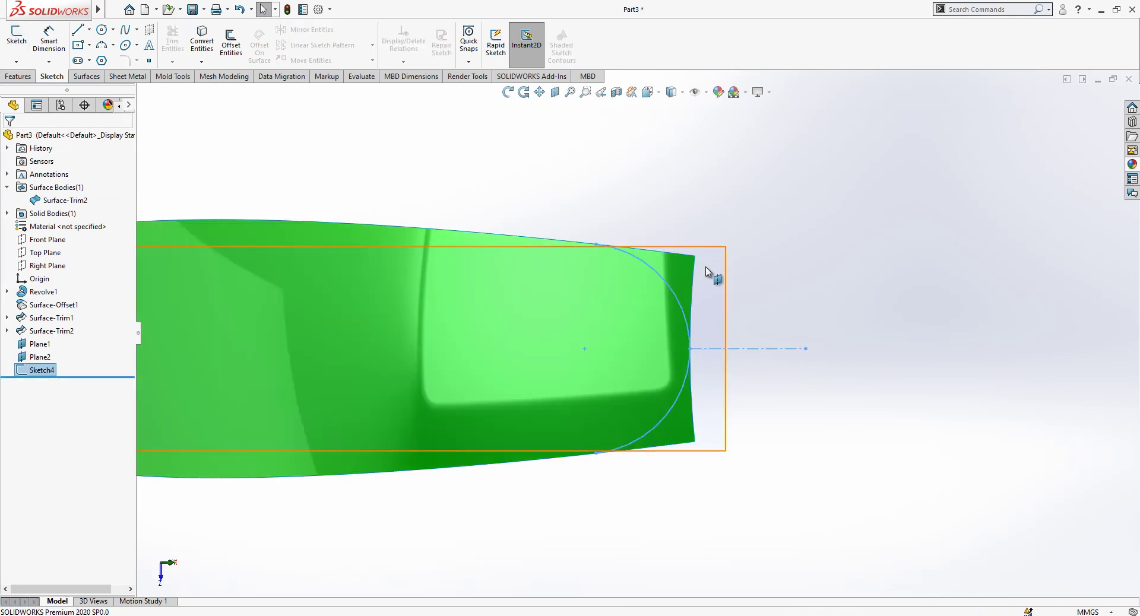
pyautogui.click(86, 76)
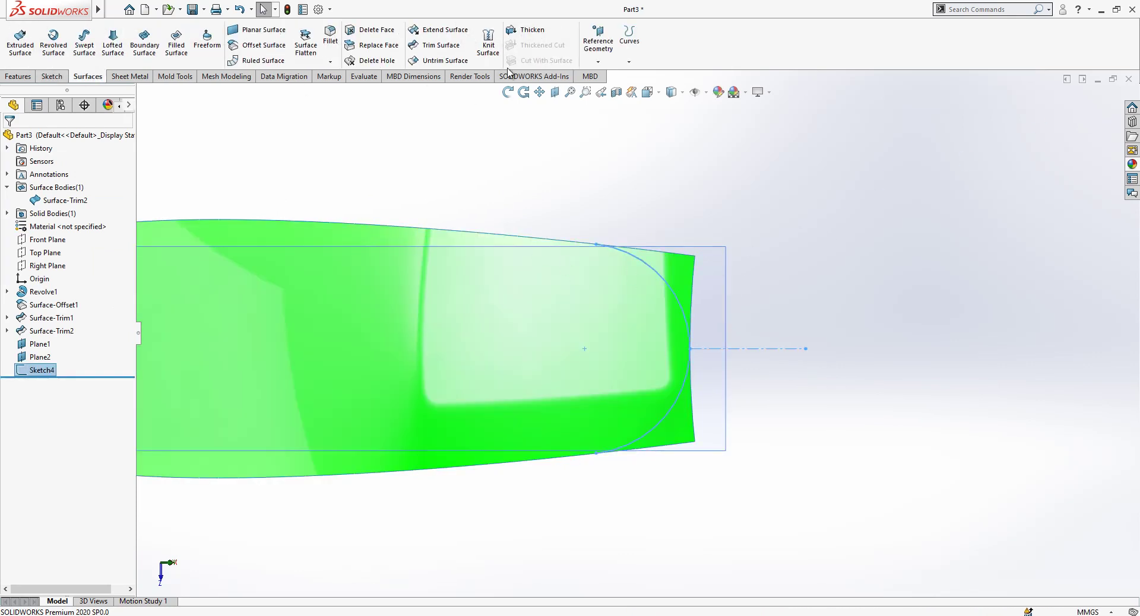
pyautogui.click(624, 59)
pyautogui.click(647, 76)
pyautogui.click(668, 283)
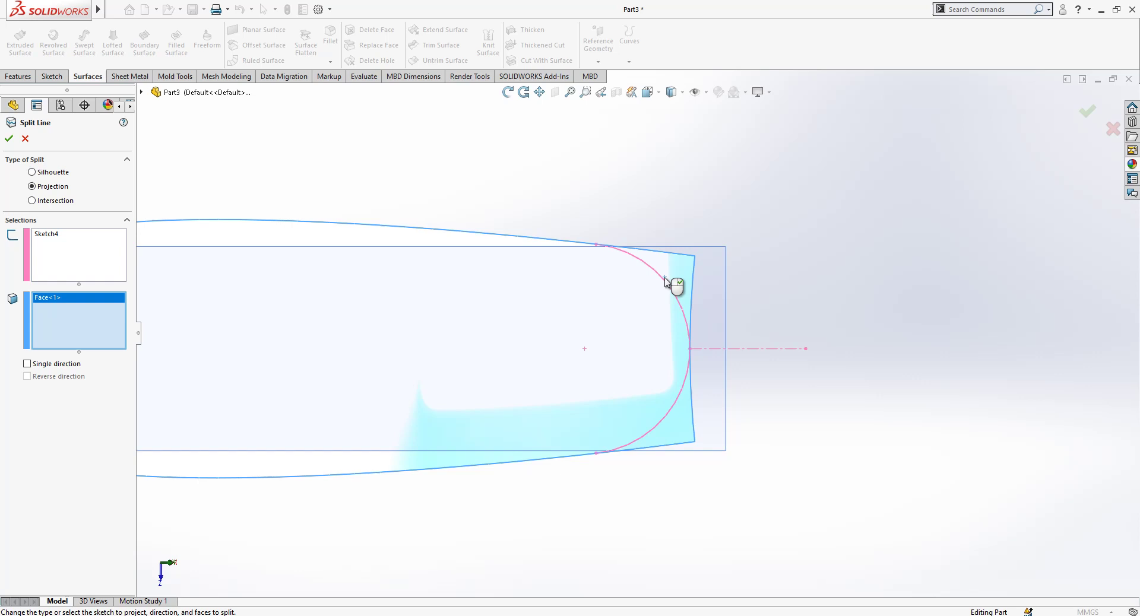
pyautogui.click(25, 139)
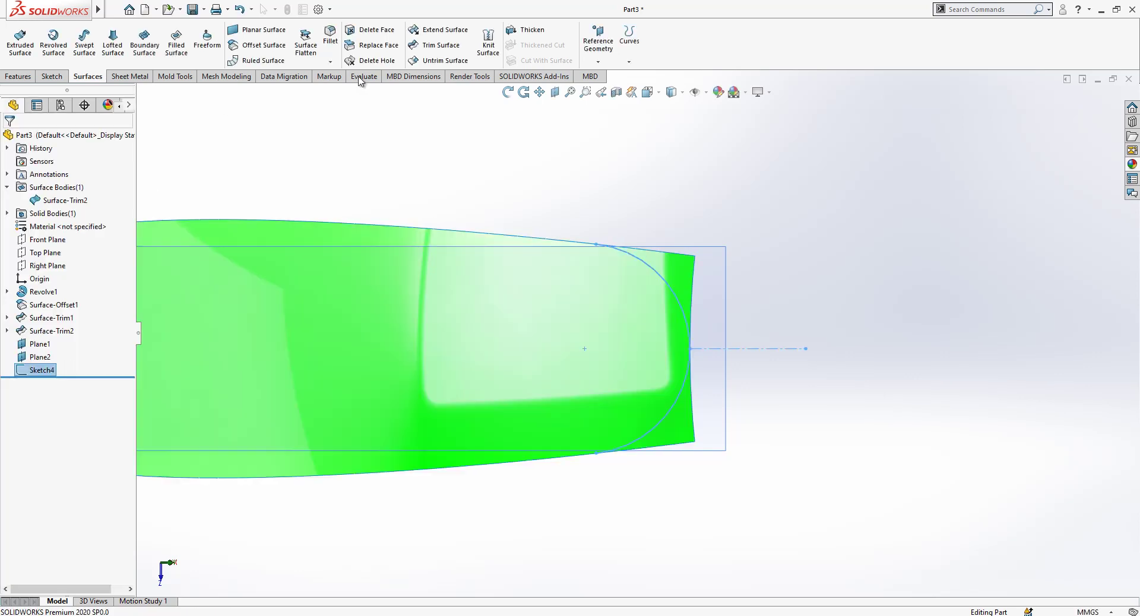
# Step: Trim the green surface with Sketch4, keeping the chosen piece as a rounded tip
pyautogui.click(457, 51)
pyautogui.click(598, 297)
pyautogui.press('Return')
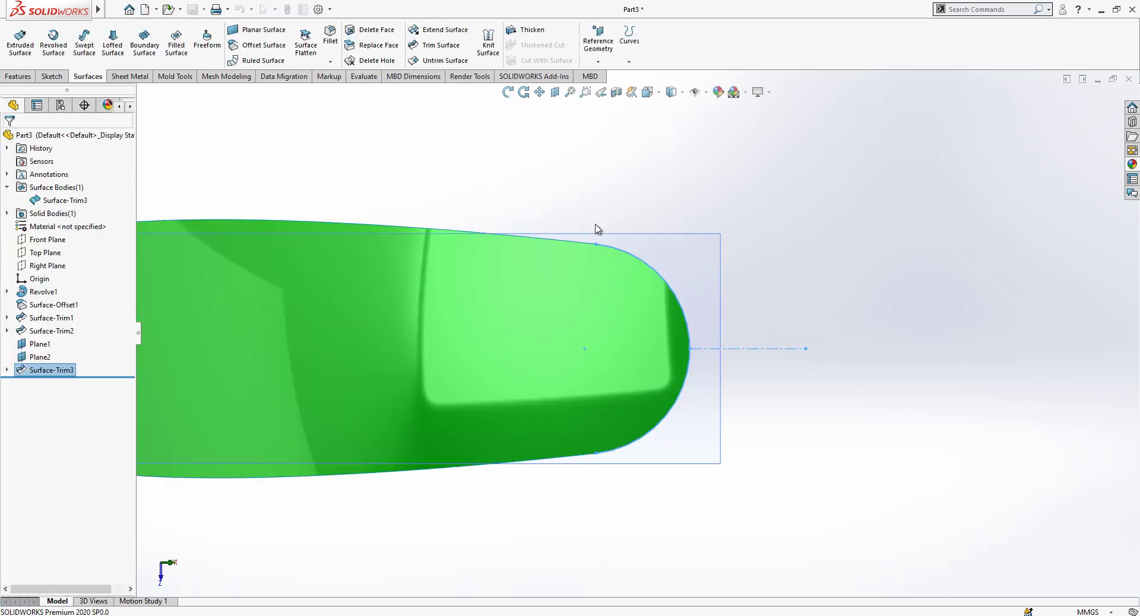
pyautogui.moveTo(687, 287); pyautogui.dragTo(653, 320, button='middle')
# Step: Start a sketch on Plane2 and view it straight on
pyautogui.click(363, 317)
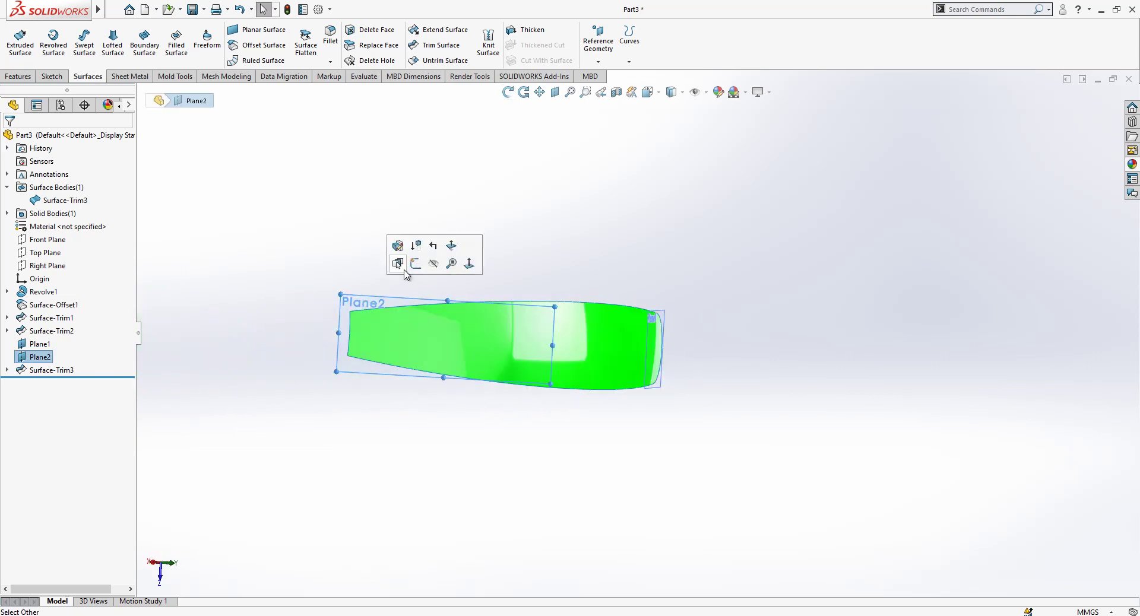
pyautogui.click(399, 265)
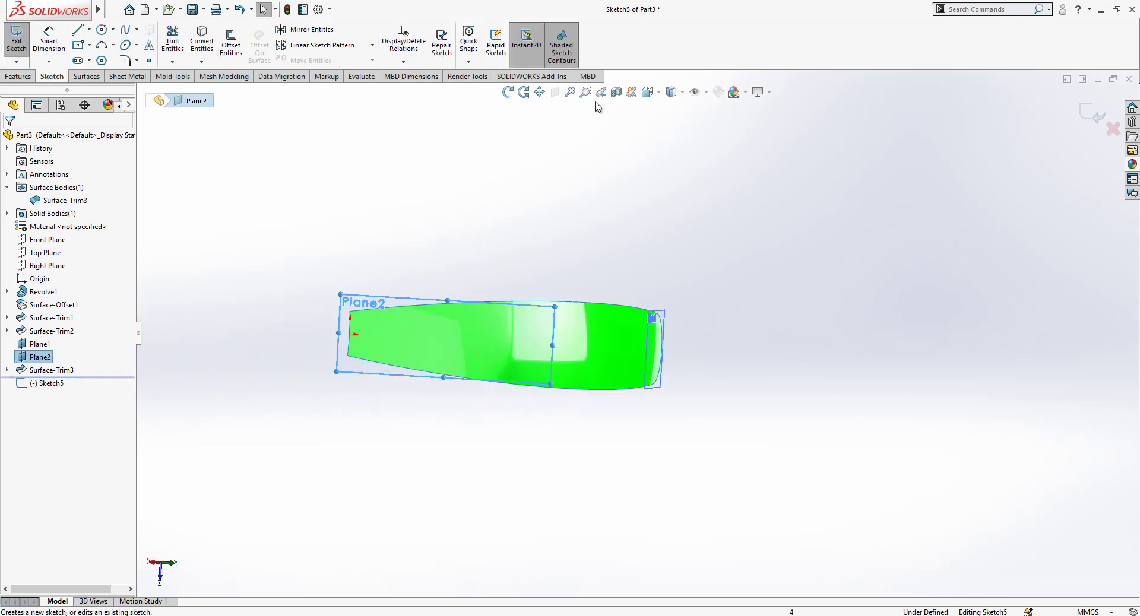
pyautogui.hotkey('ctrl', 'space')
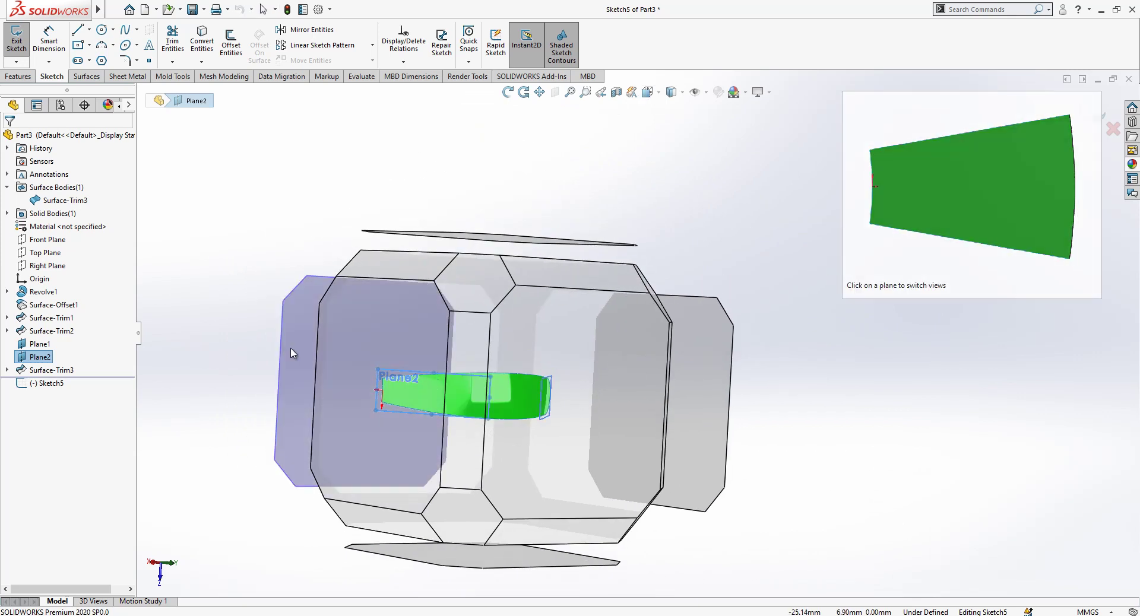
pyautogui.click(291, 353)
pyautogui.press('space')
pyautogui.click(136, 81)
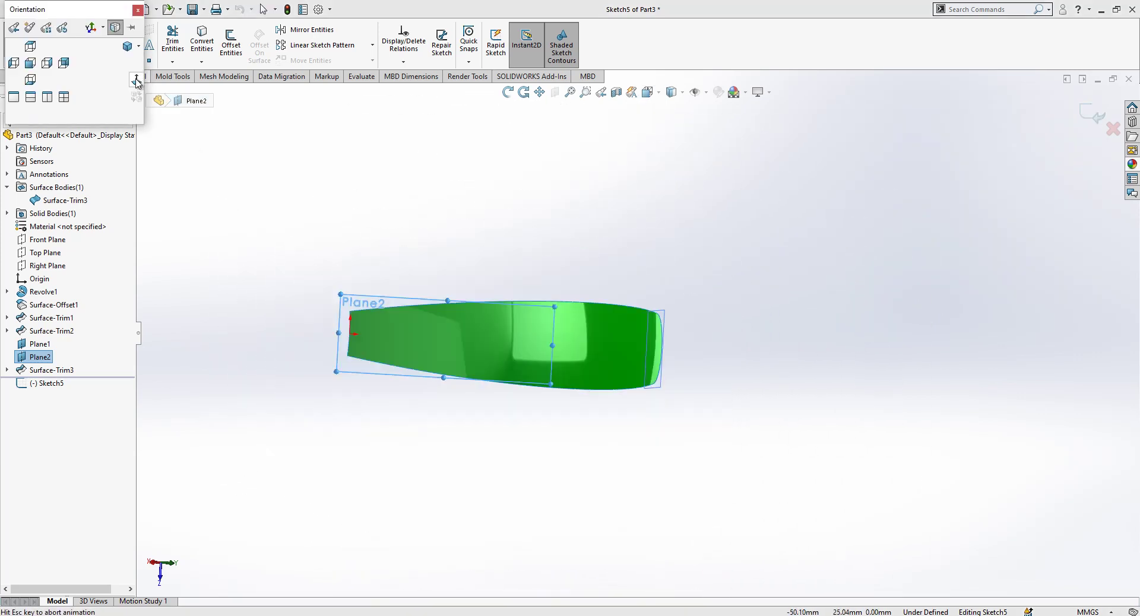
pyautogui.click(129, 76)
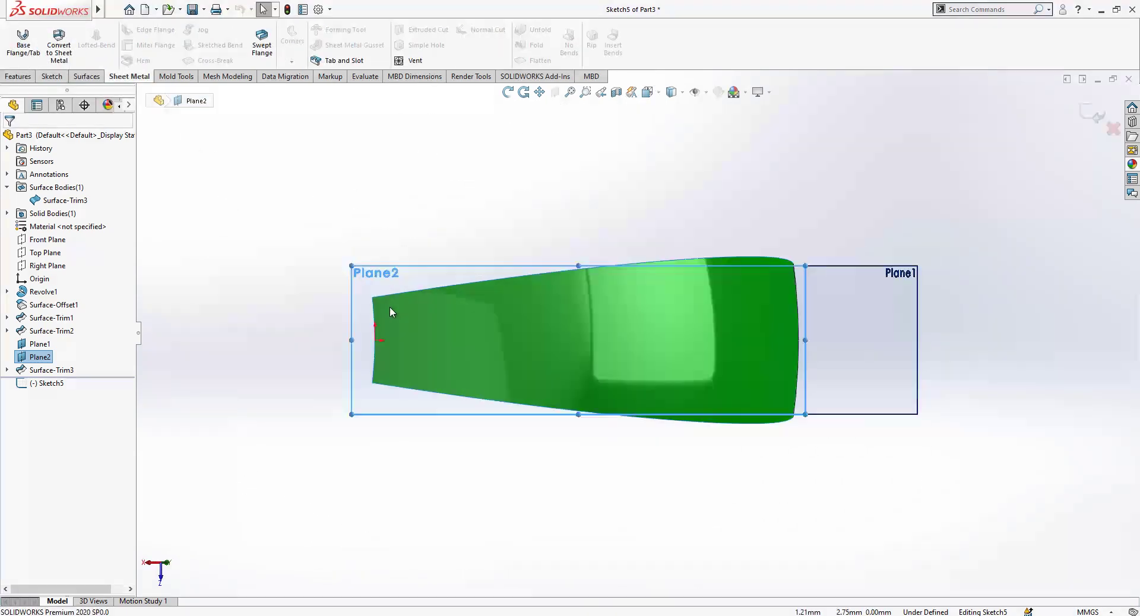
pyautogui.click(51, 77)
# Step: Draw a horizontal construction line leftward from the shape's left edge
pyautogui.click(78, 31)
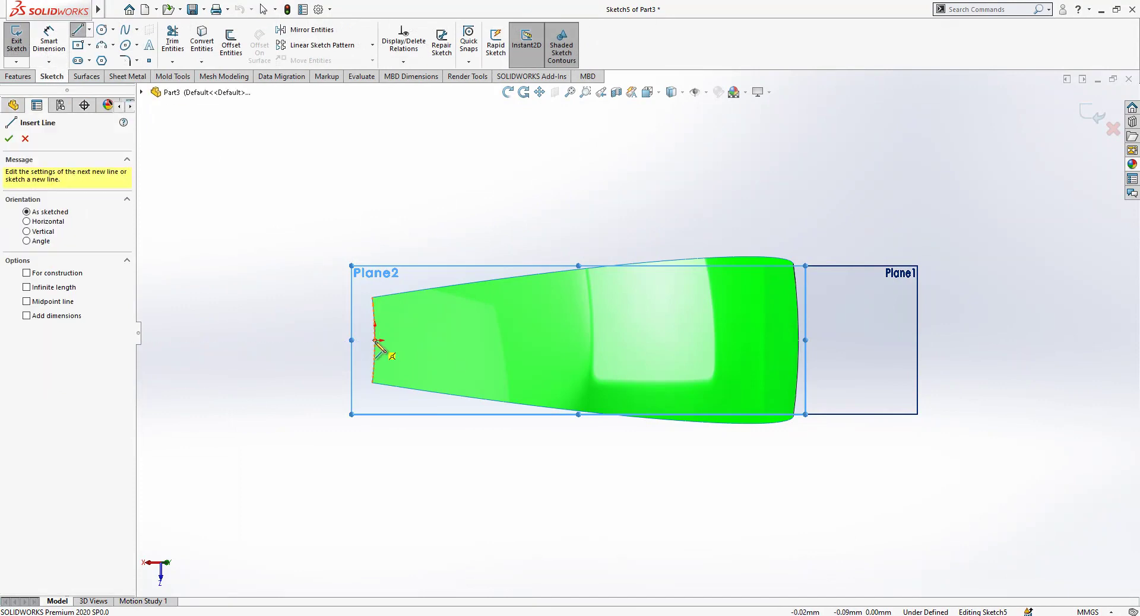
pyautogui.click(375, 341)
pyautogui.click(291, 340)
pyautogui.press('Escape')
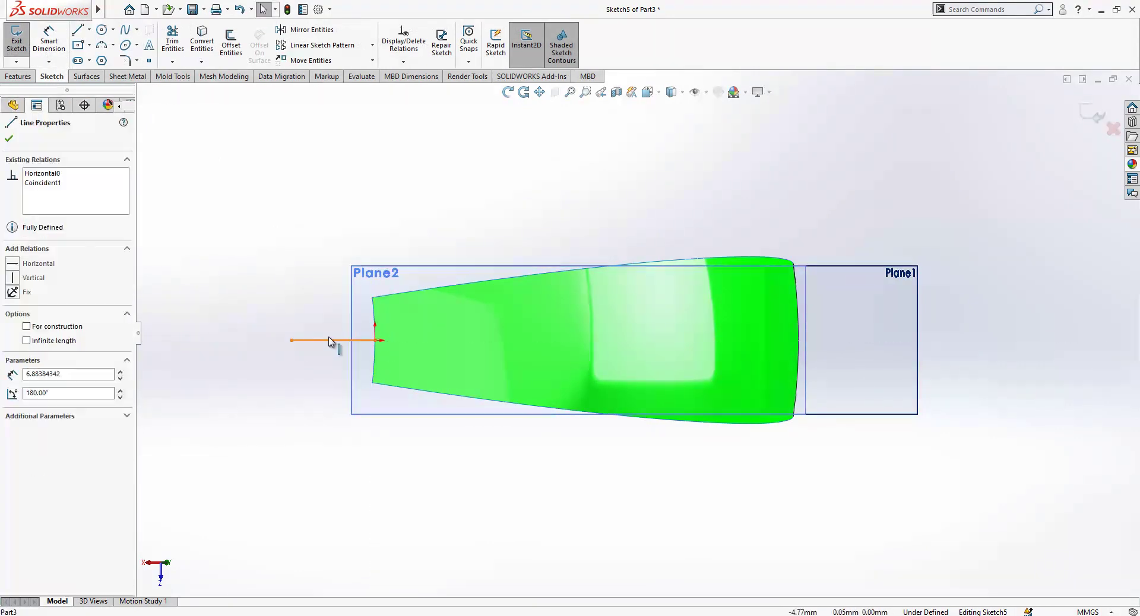
pyautogui.click(331, 341)
pyautogui.click(438, 302)
pyautogui.scroll(-3, 365, 344)
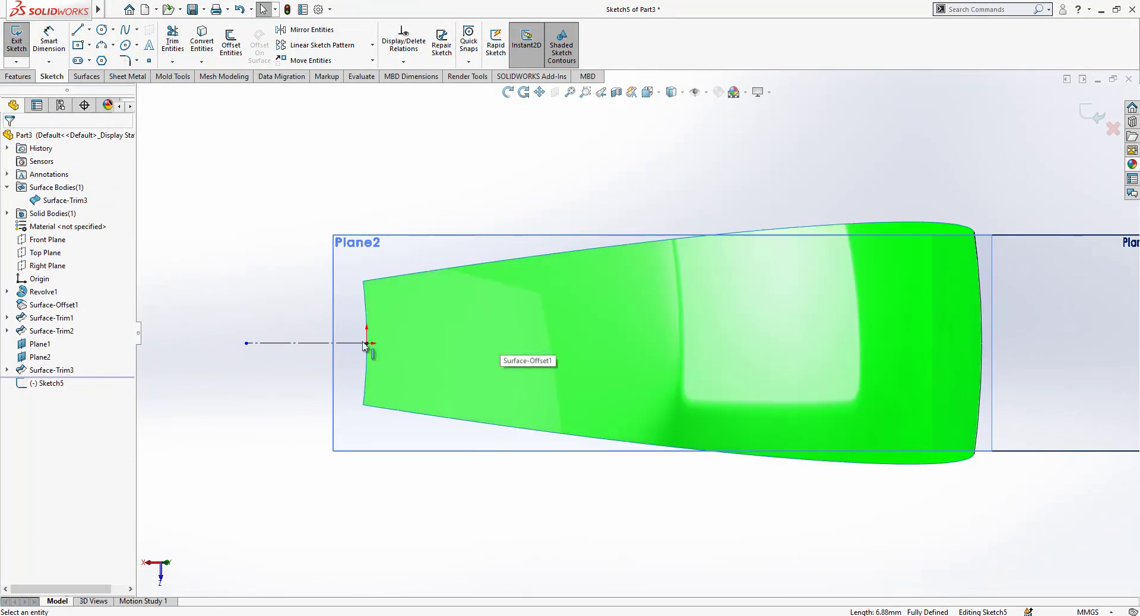
# Step: Draw a three-point arc between the top and bottom edges, tangent to the top edge
pyautogui.click(101, 45)
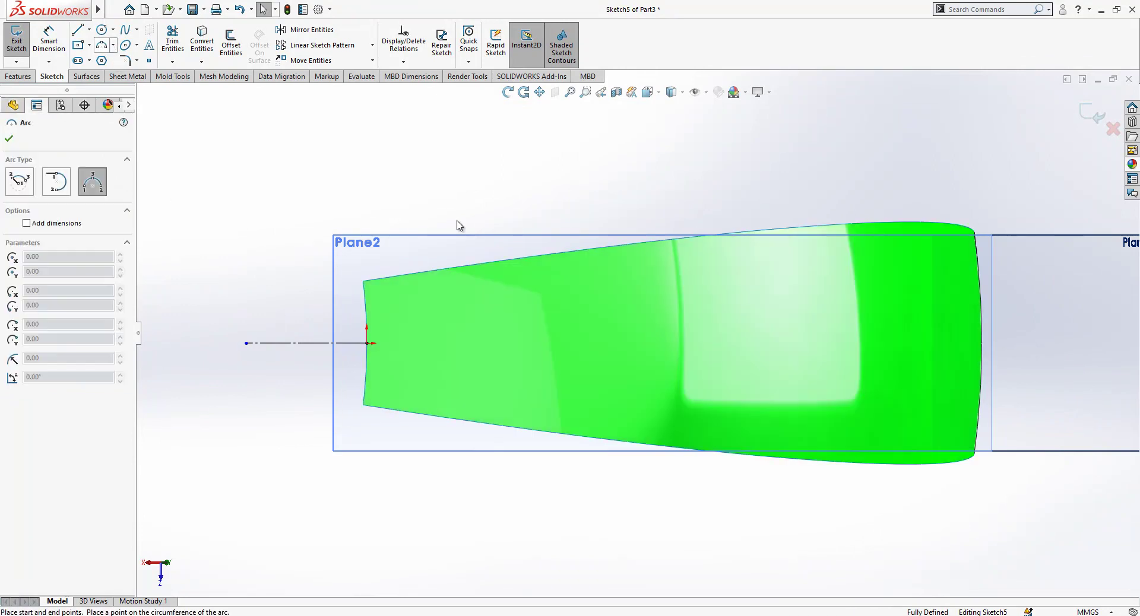
pyautogui.click(461, 268)
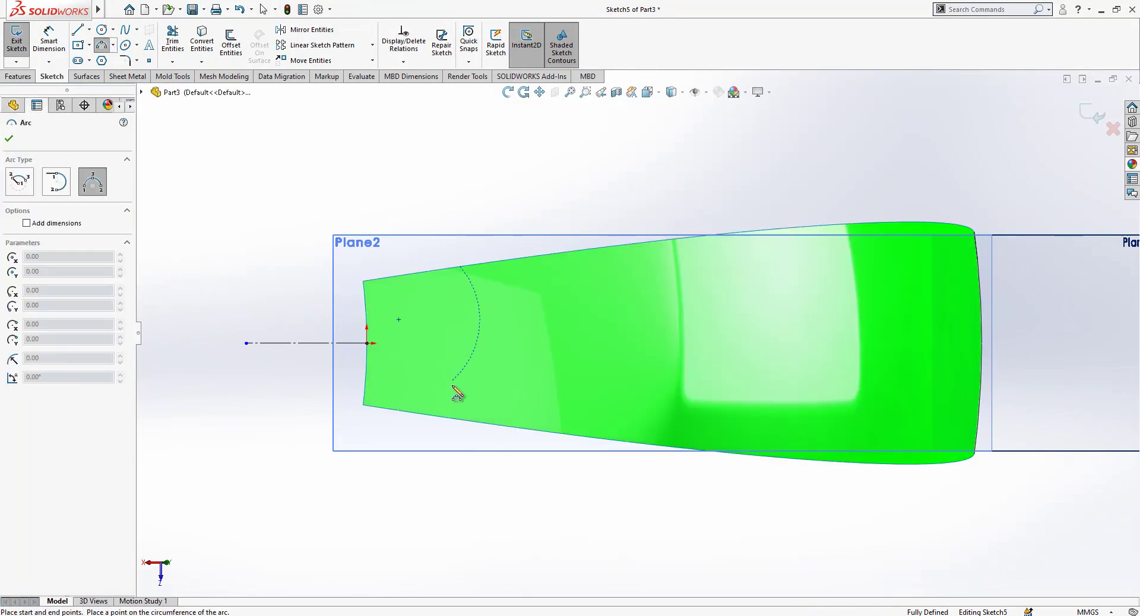
pyautogui.click(462, 421)
pyautogui.click(398, 345)
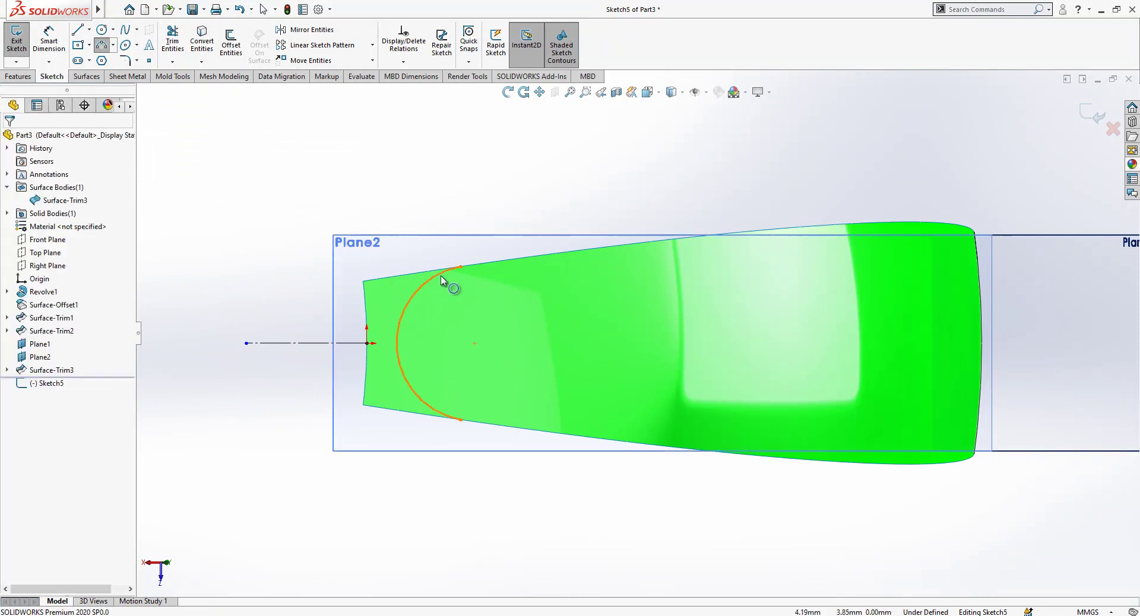
pyautogui.hotkey('ctrl', 'Escape')
pyautogui.keyDown('ctrl'); pyautogui.click(478, 265); pyautogui.keyUp('ctrl')
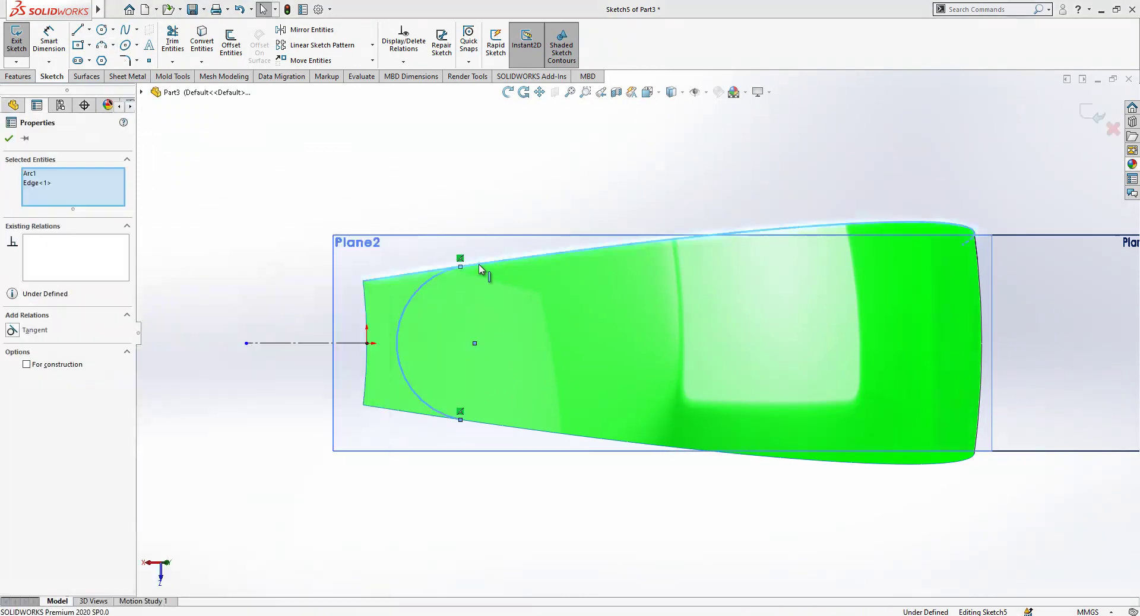
pyautogui.click(45, 331)
pyautogui.press('Escape')
pyautogui.click(434, 413)
pyautogui.keyDown('ctrl'); pyautogui.click(436, 418); pyautogui.keyUp('ctrl')
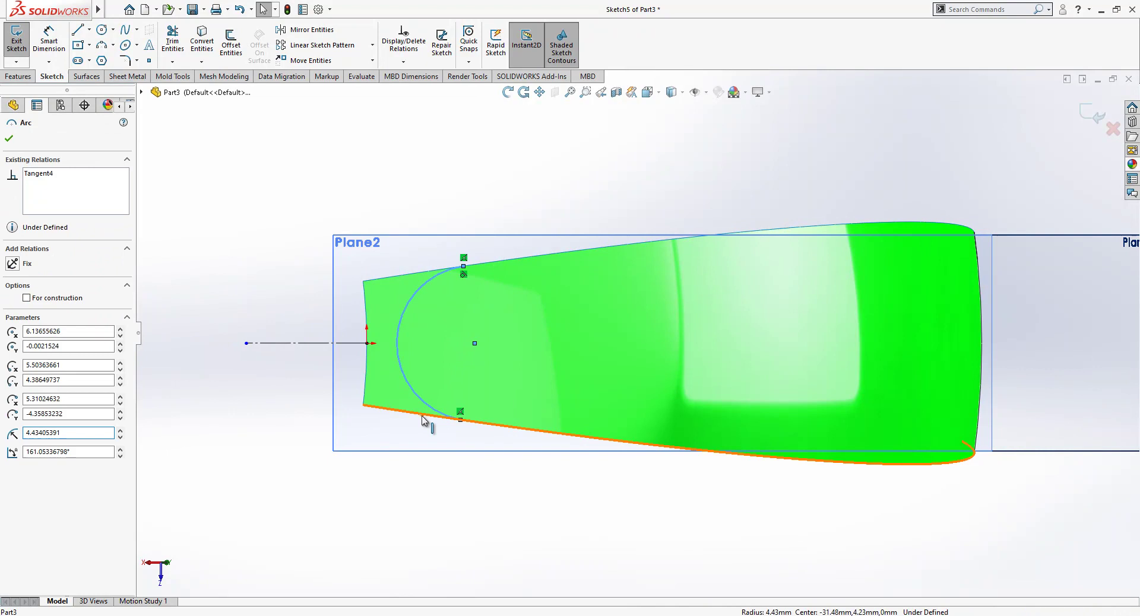
pyautogui.press('Escape')
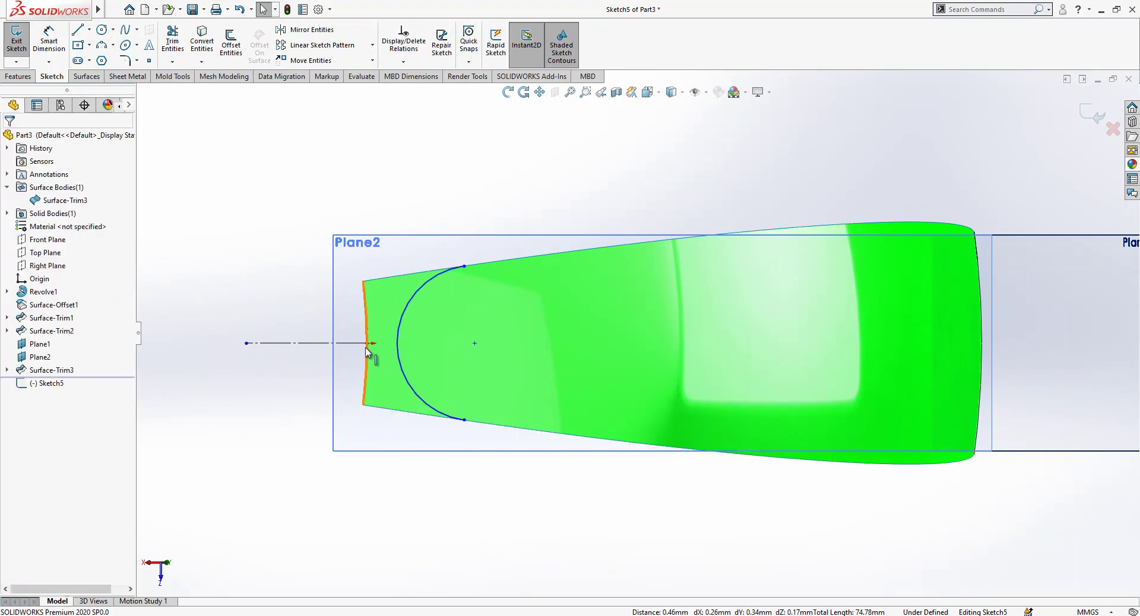
# Step: Make the arc pass through the centreline's end point and exit Sketch5
pyautogui.click(367, 343)
pyautogui.click(398, 350)
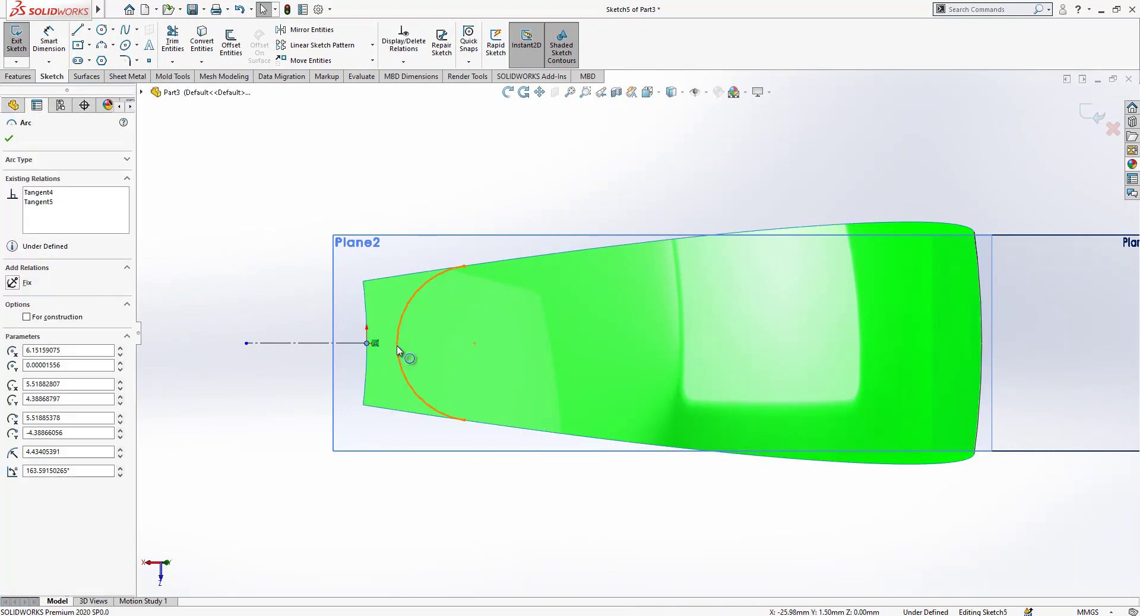
pyautogui.keyDown('ctrl'); pyautogui.click(367, 343); pyautogui.keyUp('ctrl')
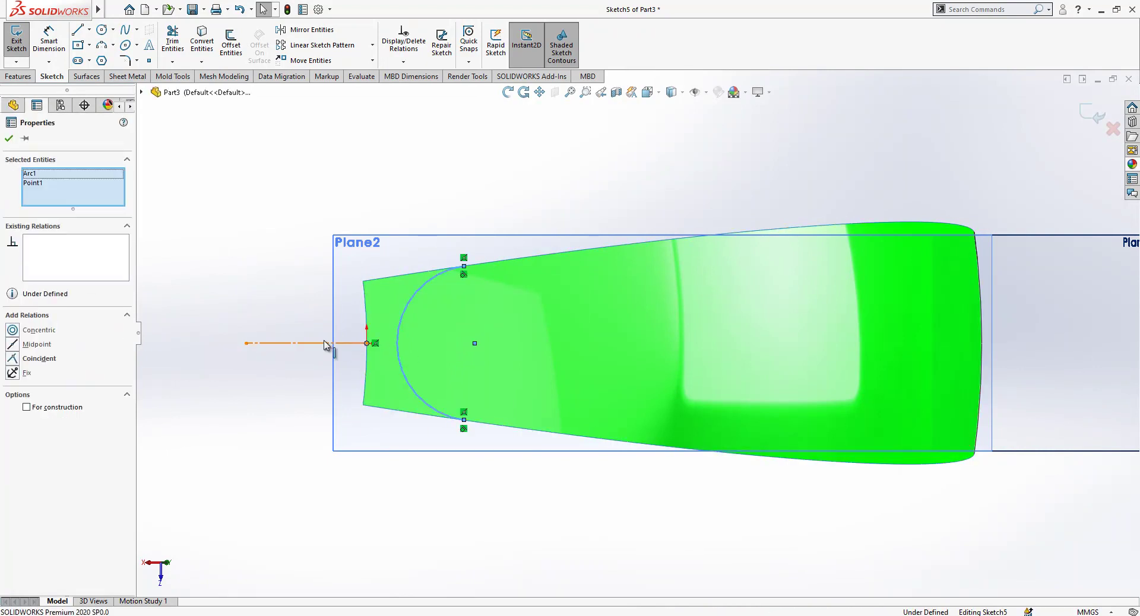
pyautogui.click(45, 356)
pyautogui.press('Escape')
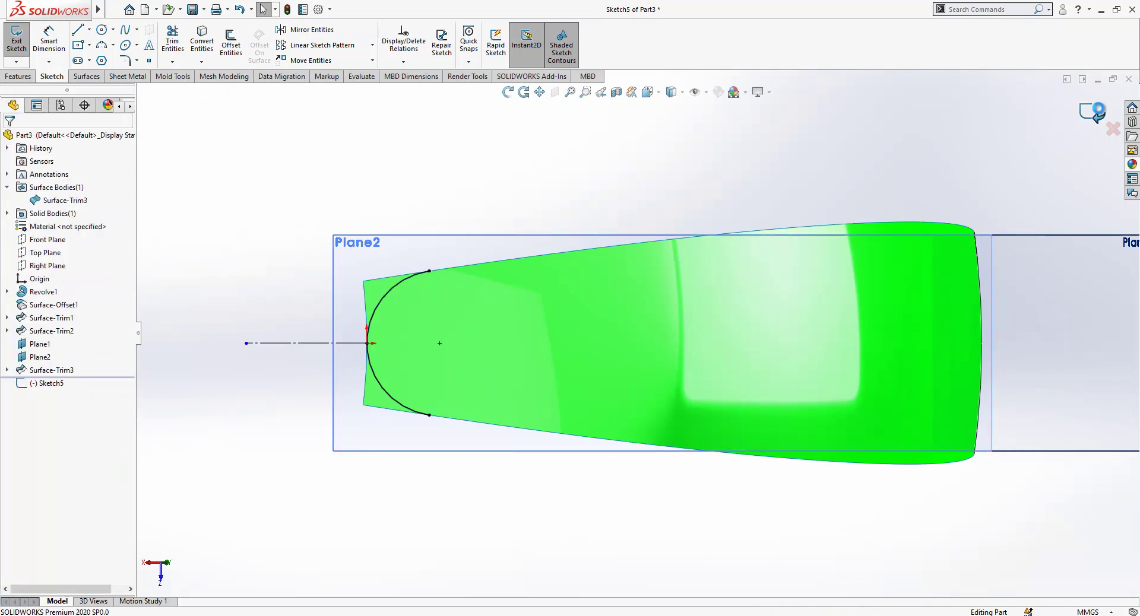
pyautogui.click(1096, 110)
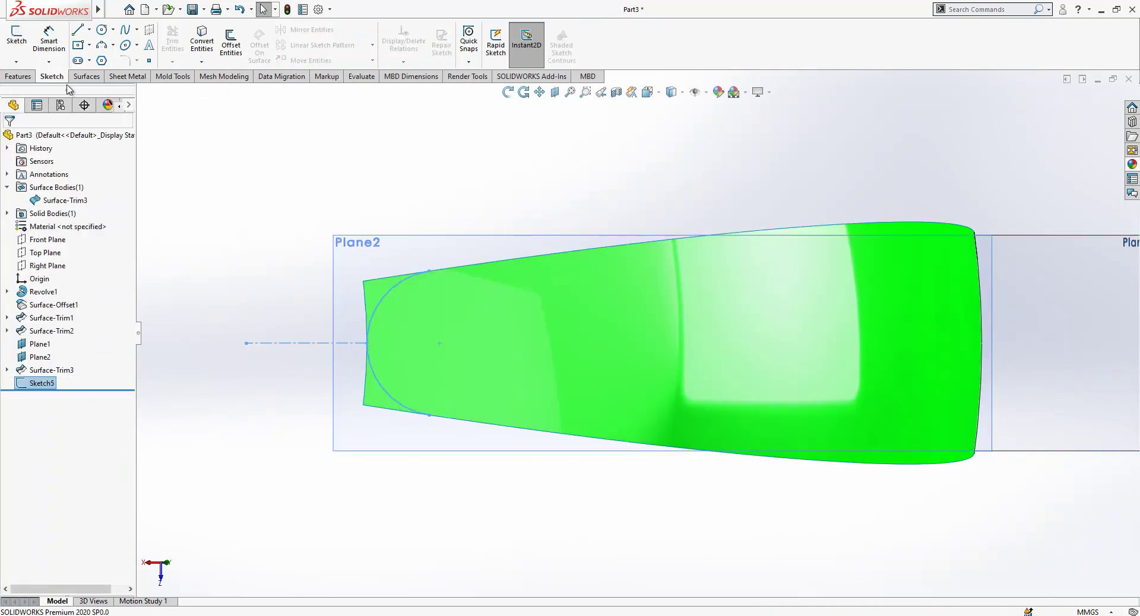
# Step: Trim the green surface with Sketch5, keeping only the thin curved strip piece
pyautogui.click(86, 76)
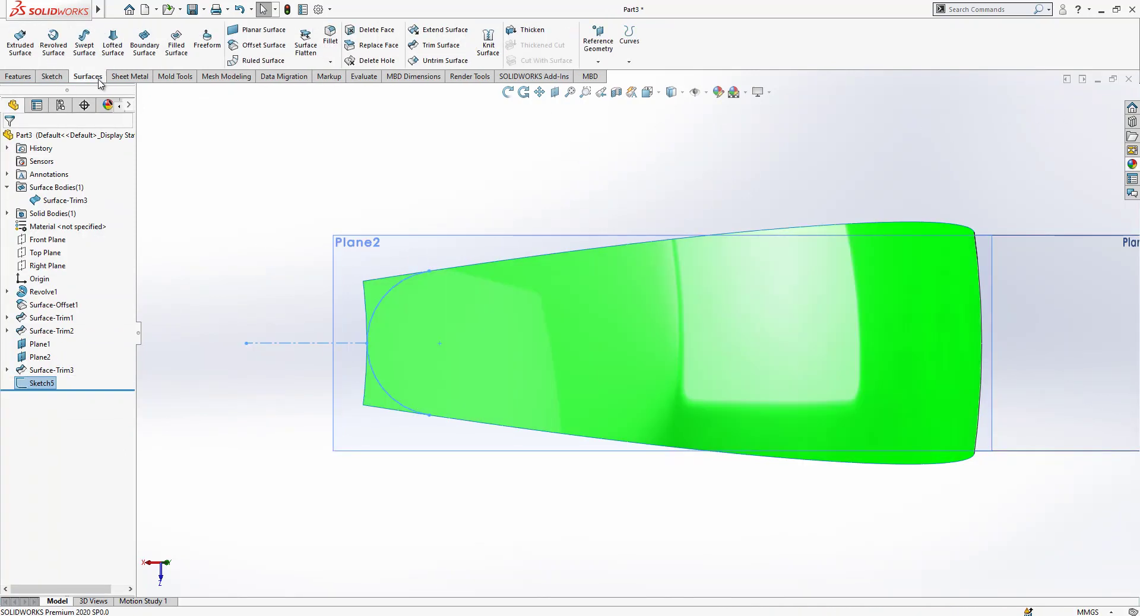
pyautogui.click(441, 48)
pyautogui.click(465, 305)
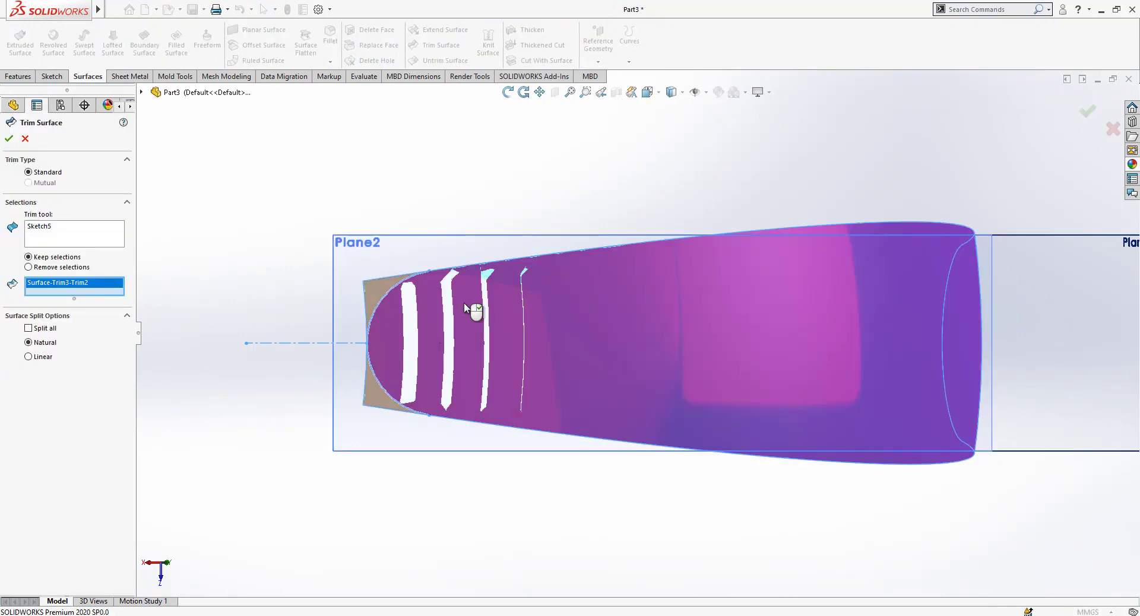
pyautogui.rightClick(466, 305)
# Step: Orbit and zoom around the trimmed strip, checking Plane1 and Plane2 against it
pyautogui.moveTo(422, 191); pyautogui.dragTo(601, 223, button='middle')
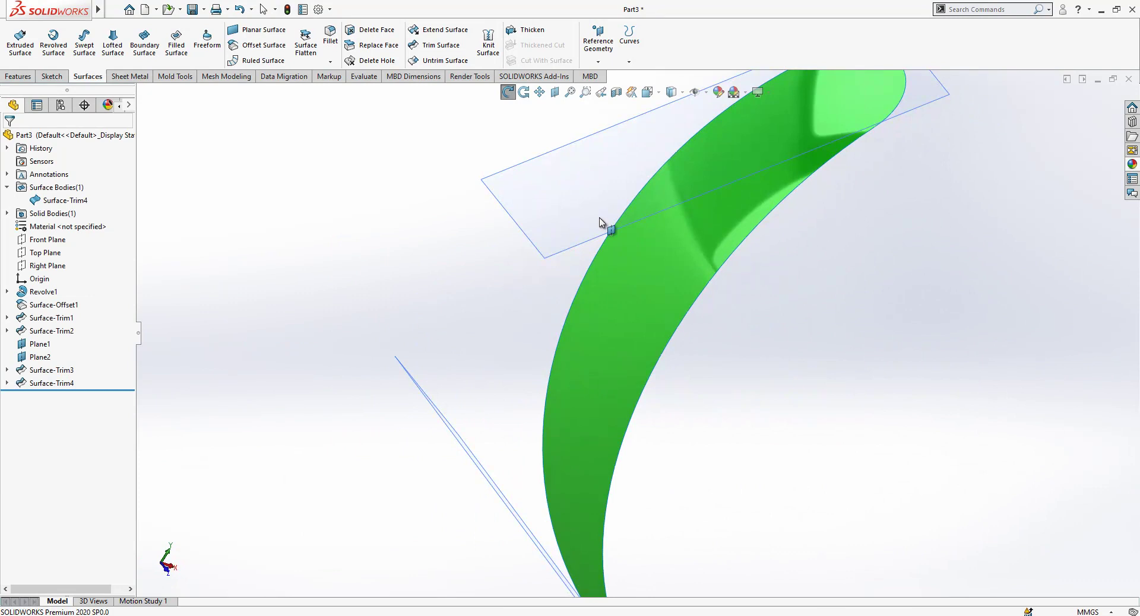
pyautogui.scroll(4, 600, 223)
pyautogui.click(603, 244)
pyautogui.press('Escape')
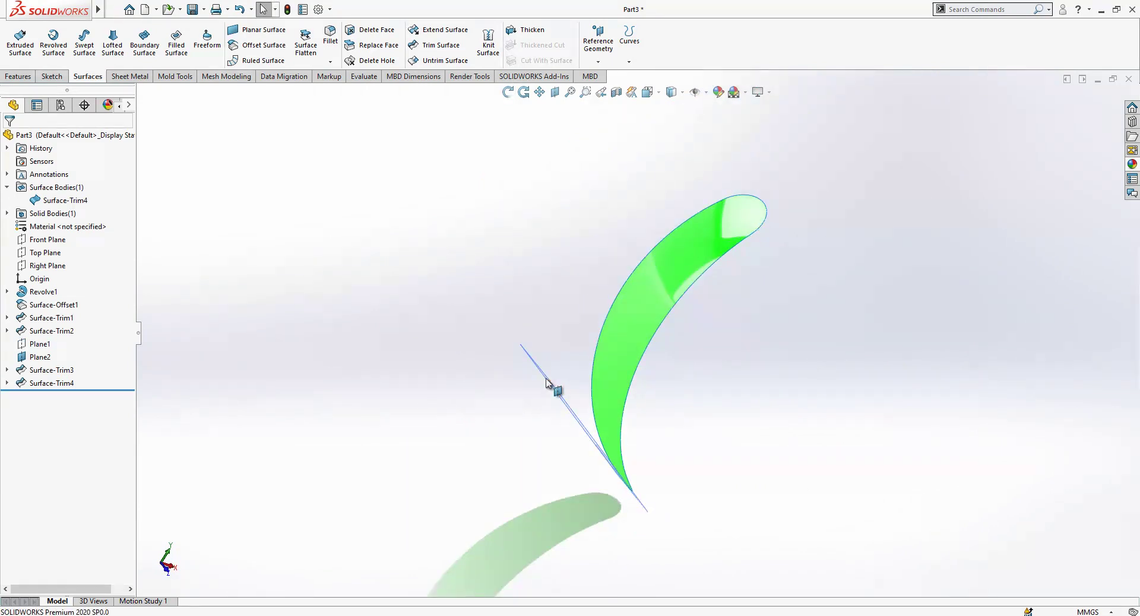
pyautogui.click(547, 383)
pyautogui.press('Escape')
pyautogui.moveTo(702, 312); pyautogui.dragTo(720, 261, button='middle')
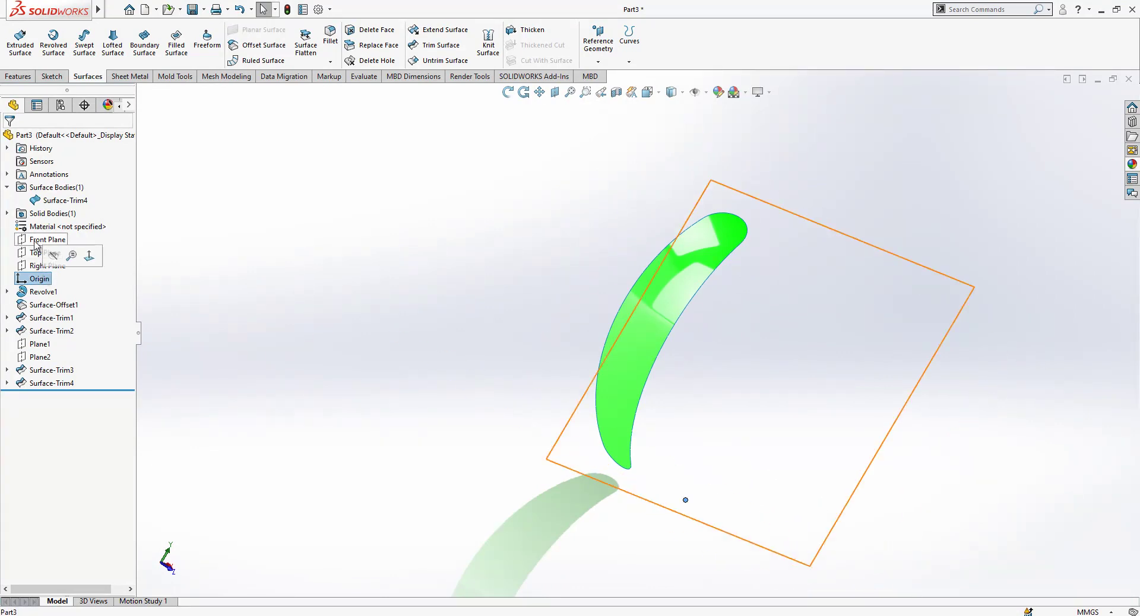
# Step: Split the strip's face with a split line where the Front Plane intersects it
pyautogui.click(48, 239)
pyautogui.moveTo(458, 275); pyautogui.dragTo(610, 173, button='middle')
pyautogui.click(598, 61)
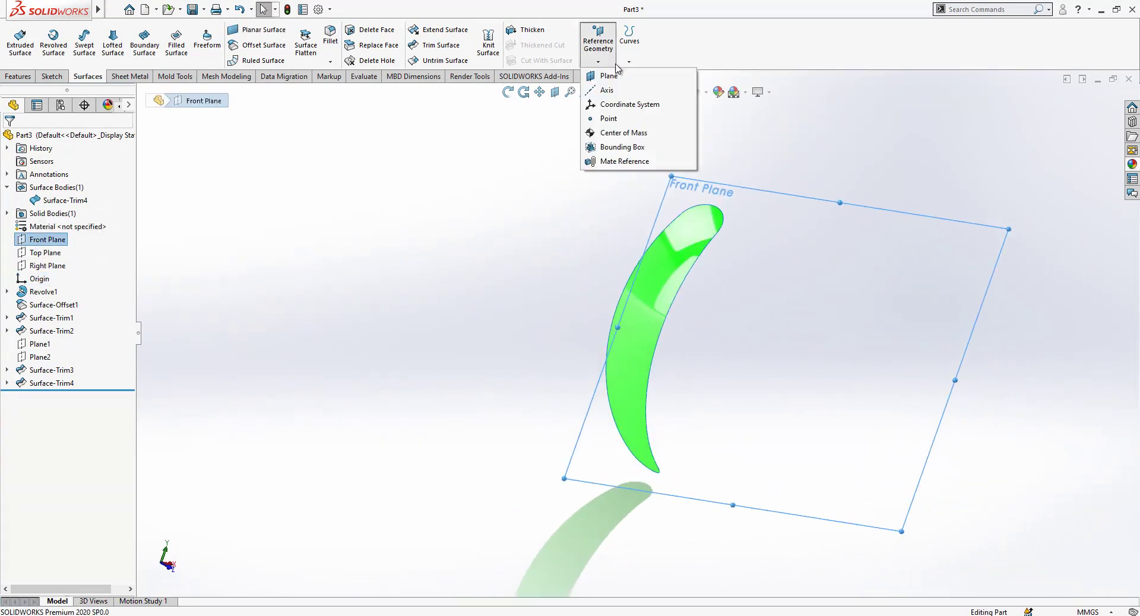
pyautogui.click(629, 61)
pyautogui.click(647, 76)
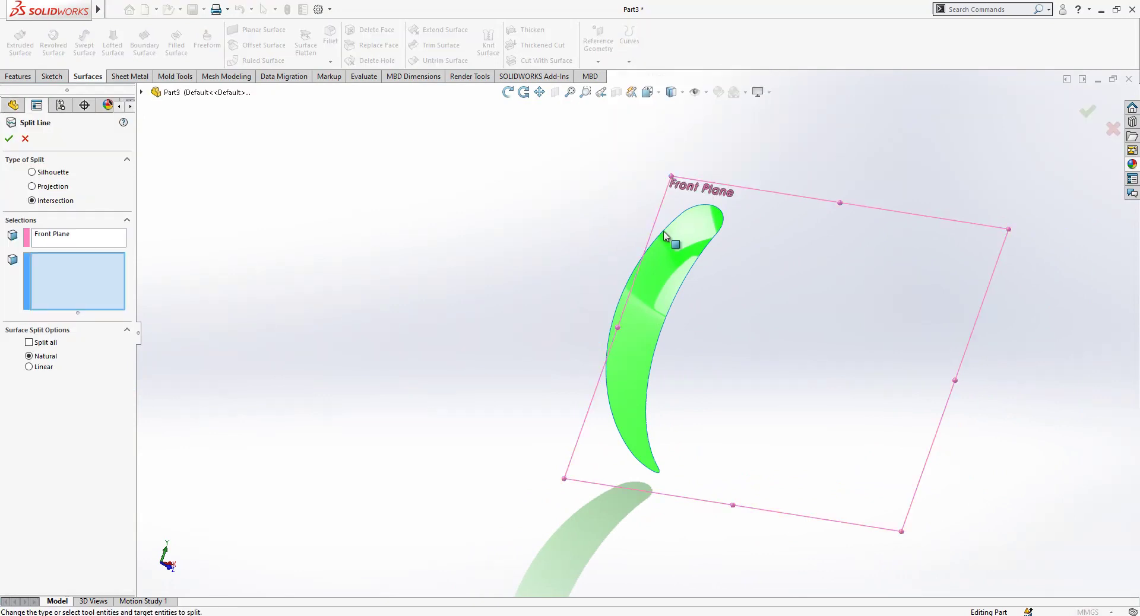
pyautogui.click(682, 249)
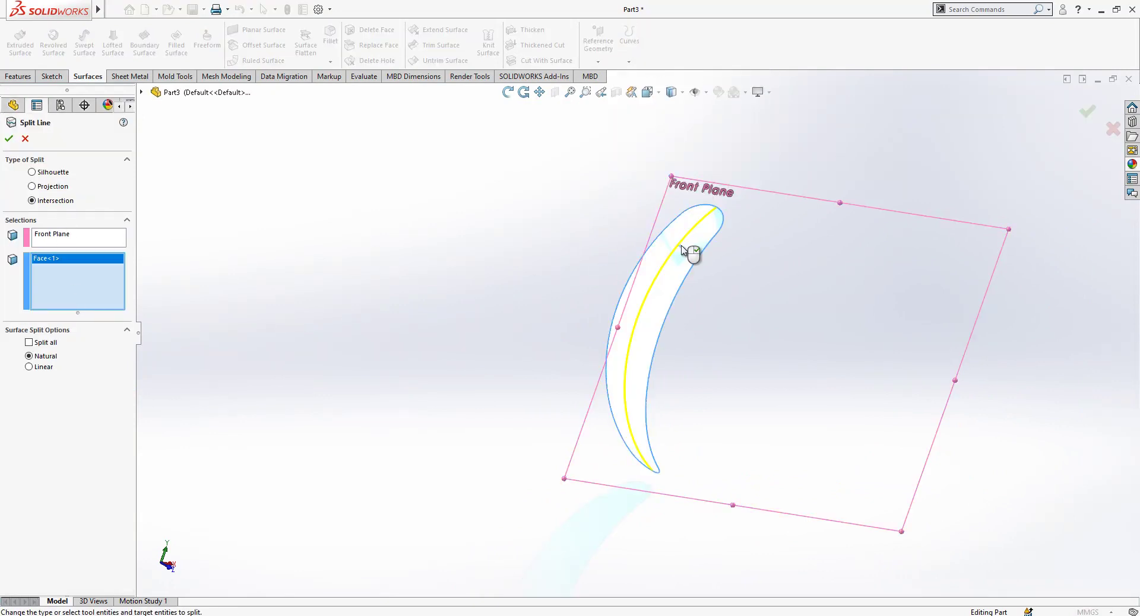
pyautogui.rightClick(681, 249)
pyautogui.press('f')
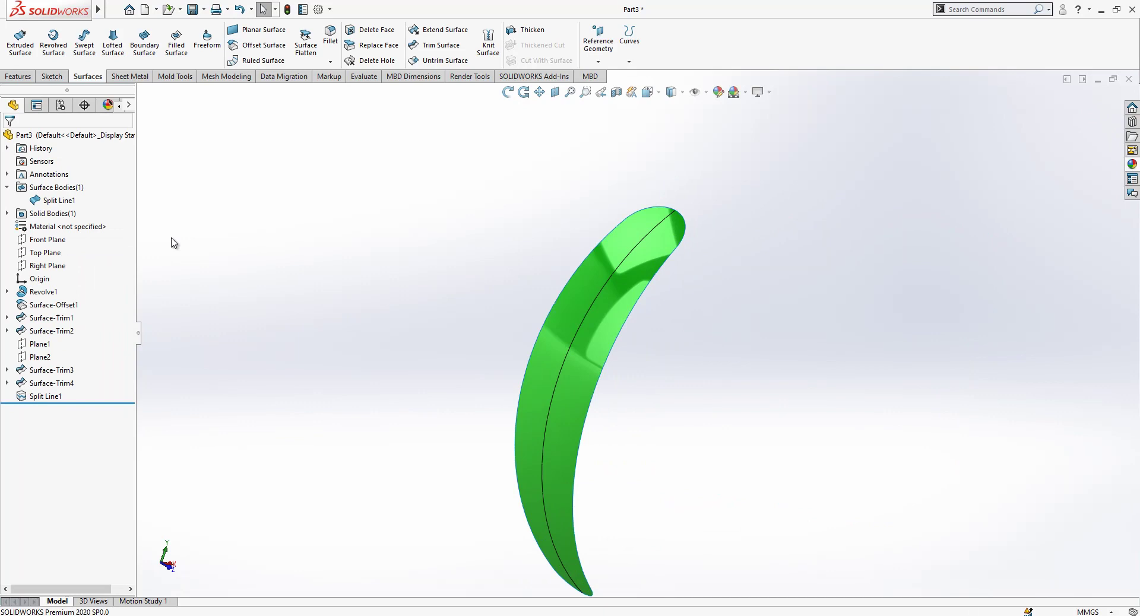
pyautogui.moveTo(624, 297); pyautogui.dragTo(742, 246, button='middle')
pyautogui.press('Escape')
# Step: Start a new sketch on the Front Plane, viewed normal to it
pyautogui.scroll(-5, 607, 487)
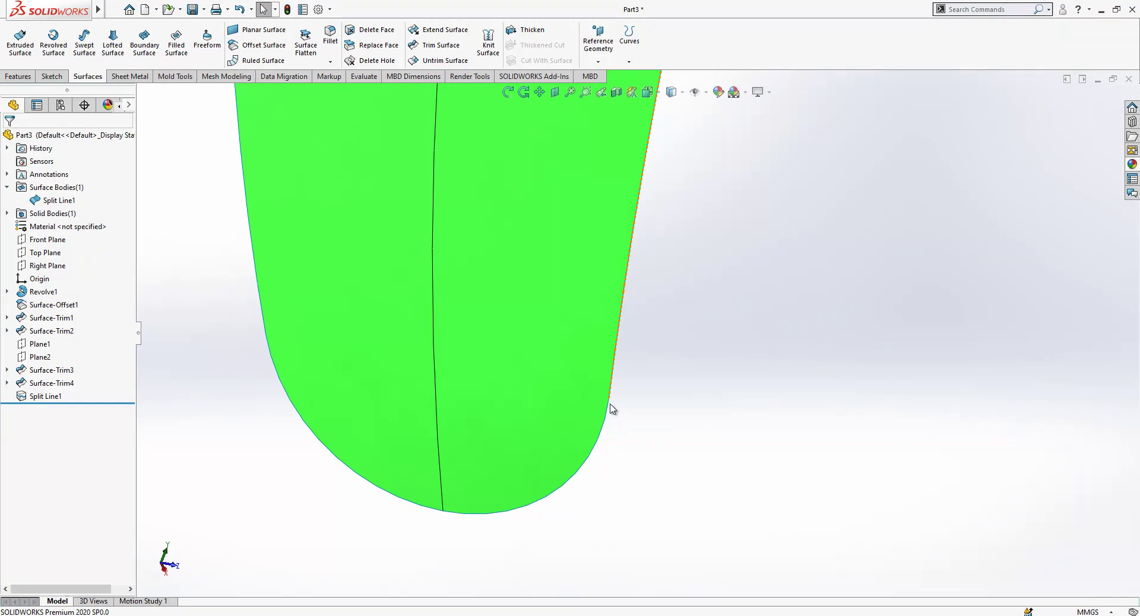
pyautogui.scroll(-3, 612, 409)
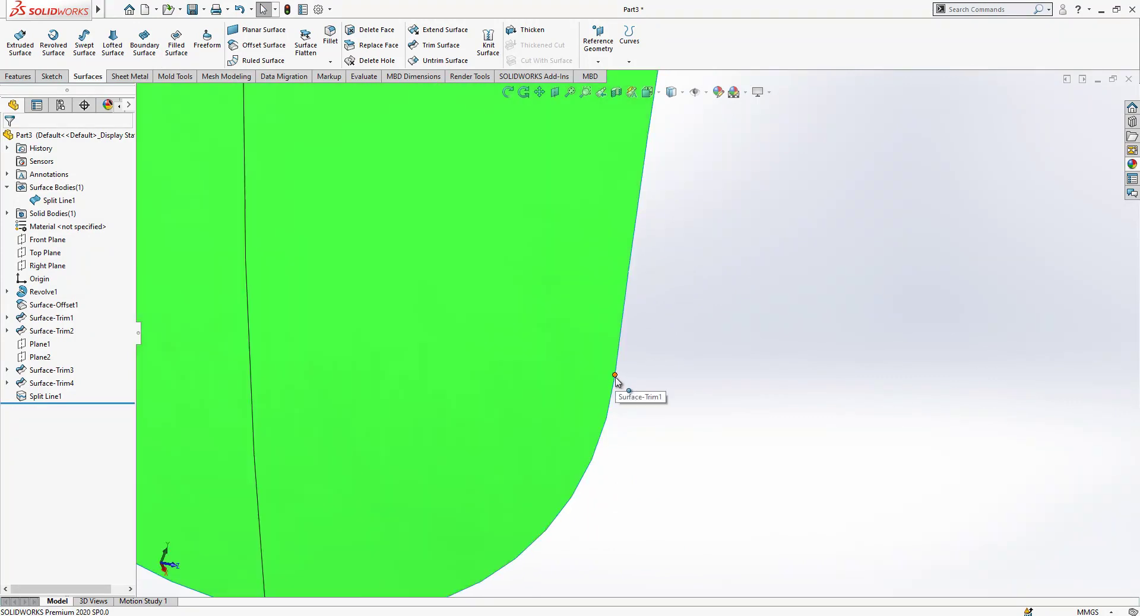
pyautogui.scroll(10, 616, 383)
pyautogui.moveTo(632, 413); pyautogui.dragTo(587, 340, button='middle')
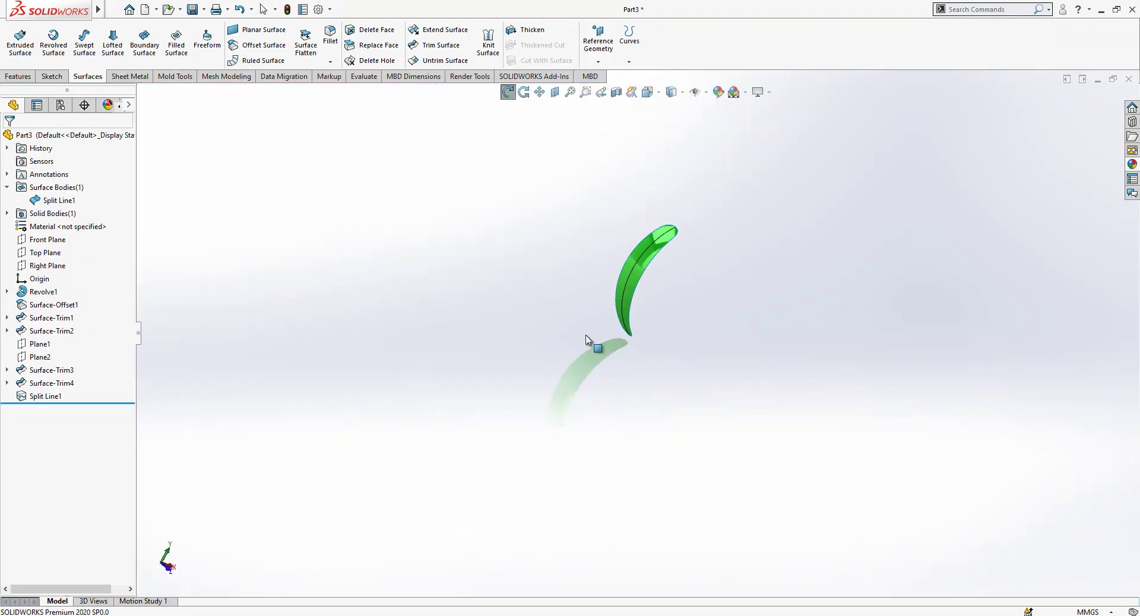
pyautogui.scroll(-3, 665, 255)
pyautogui.click(47, 239)
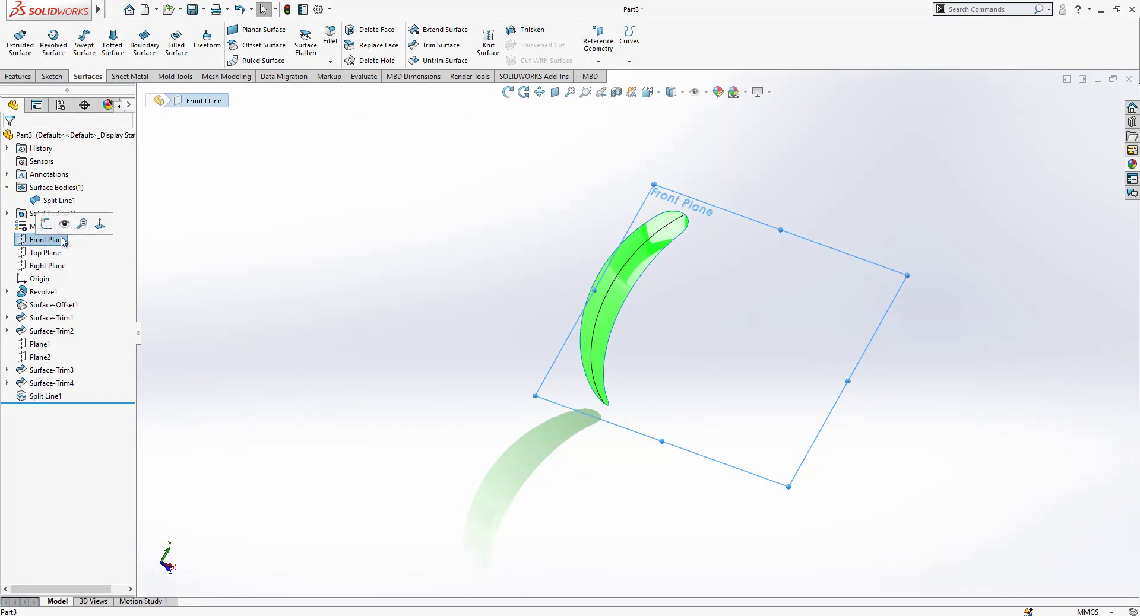
pyautogui.click(100, 229)
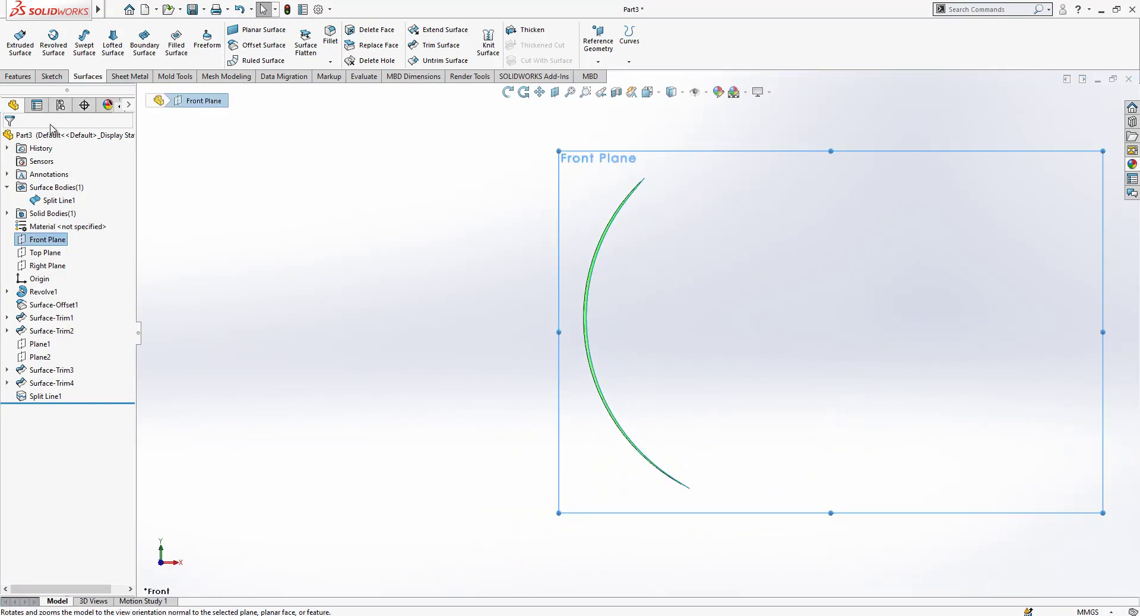
pyautogui.rightClick(60, 239)
pyautogui.click(102, 225)
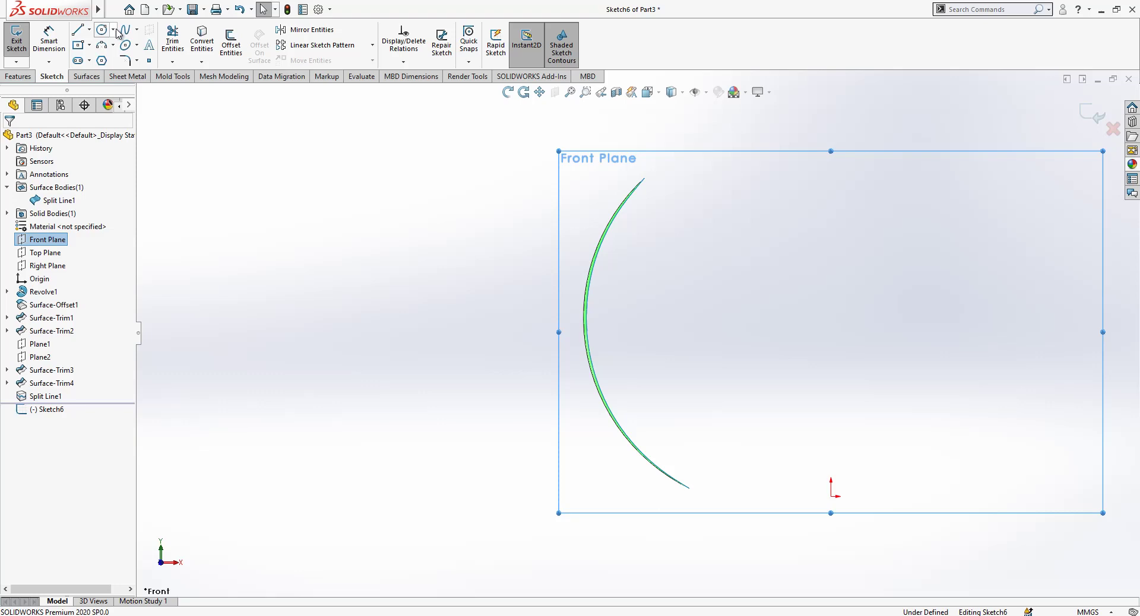
# Step: Offset the strip's edge arc 2 mm inward, then pull both ends of the offset arc shorter
pyautogui.click(229, 47)
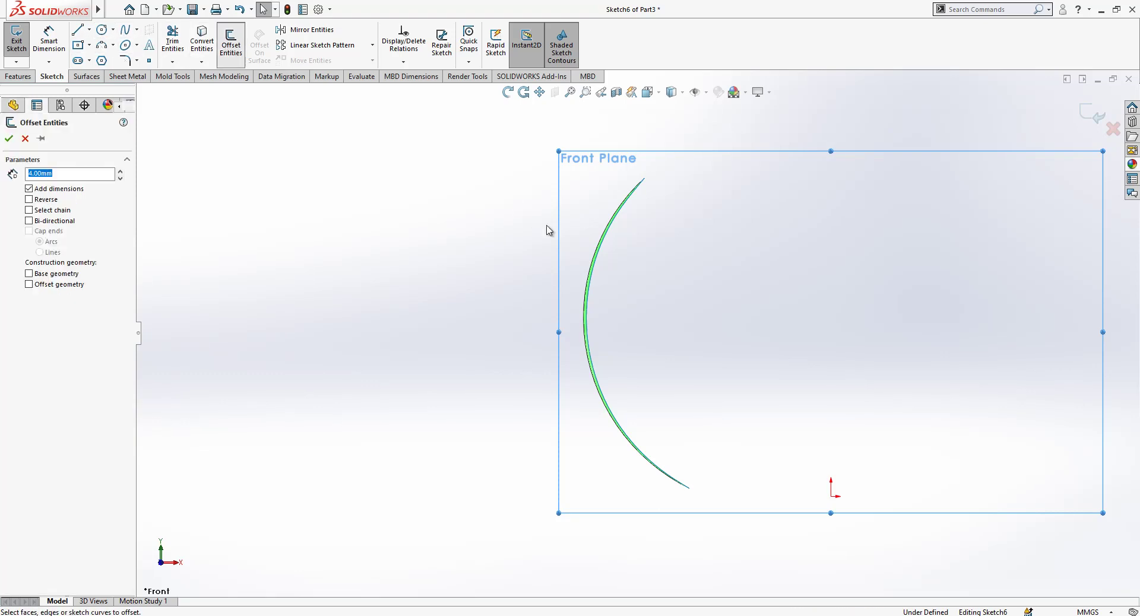
pyautogui.click(593, 261)
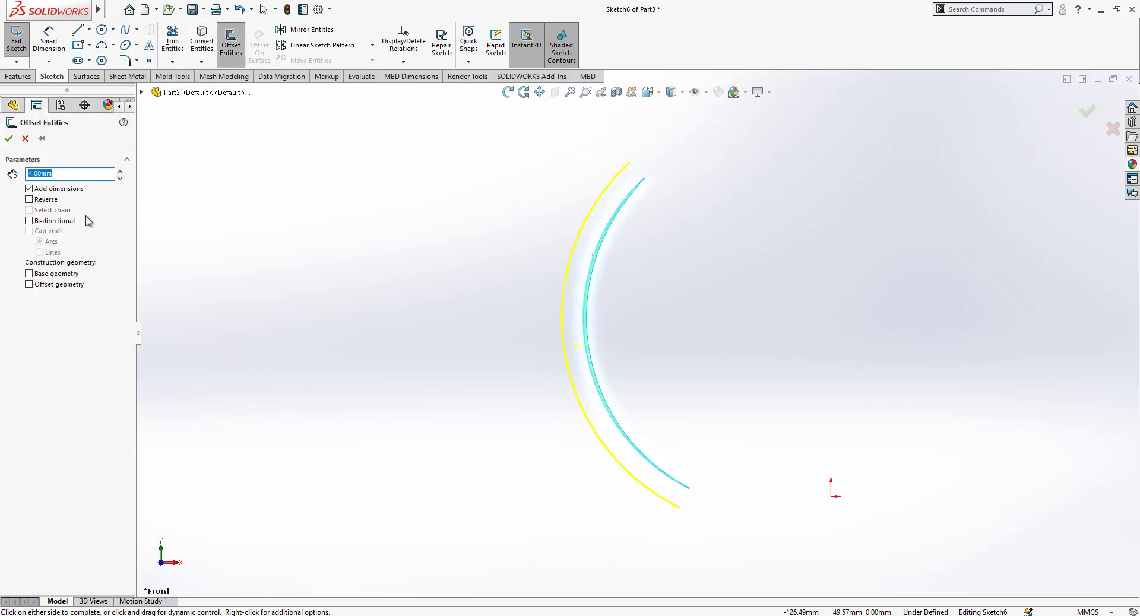
pyautogui.write('2')
pyautogui.press('Return')
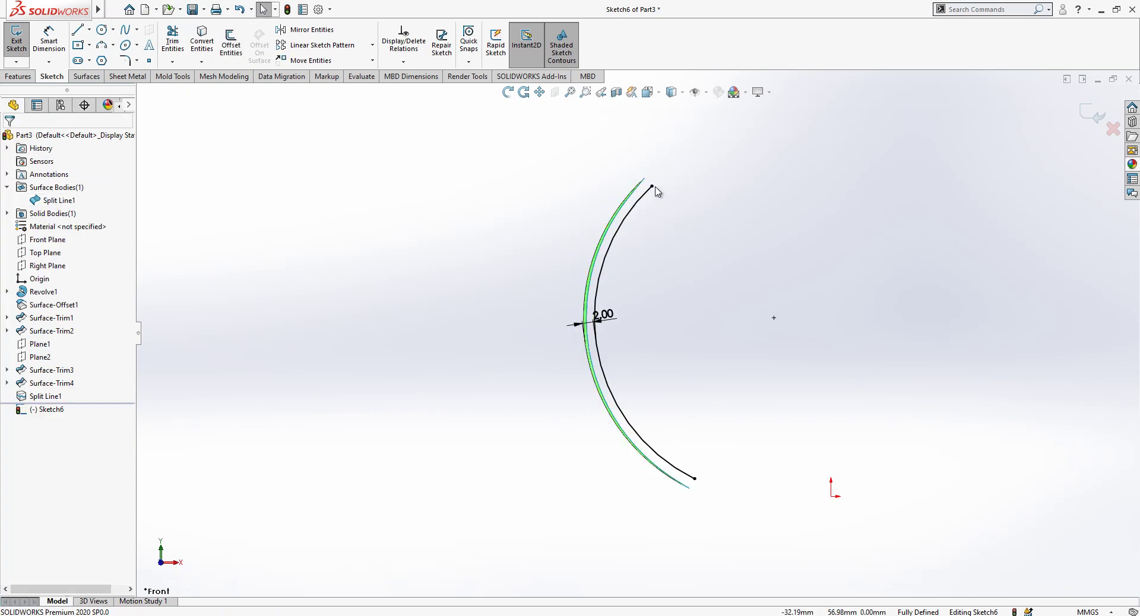
pyautogui.moveTo(652, 185); pyautogui.dragTo(633, 207)
pyautogui.moveTo(695, 478); pyautogui.dragTo(658, 472)
pyautogui.click(651, 234)
pyautogui.scroll(-5, 675, 184)
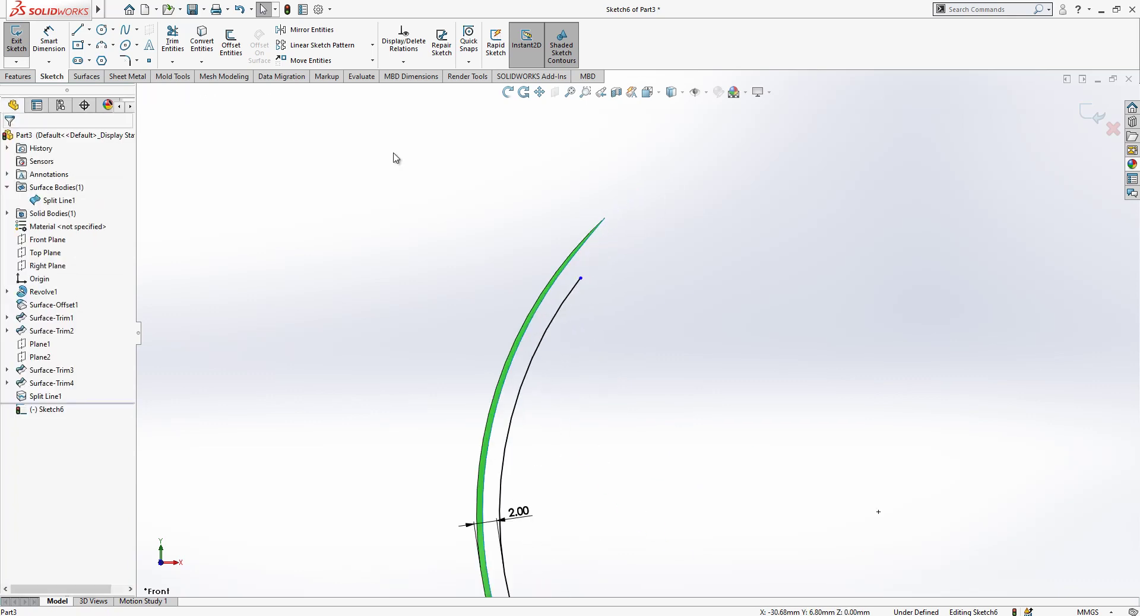
# Step: Draw a spline from the offset arc's top end to the strip's top tip, bowed outward
pyautogui.click(76, 31)
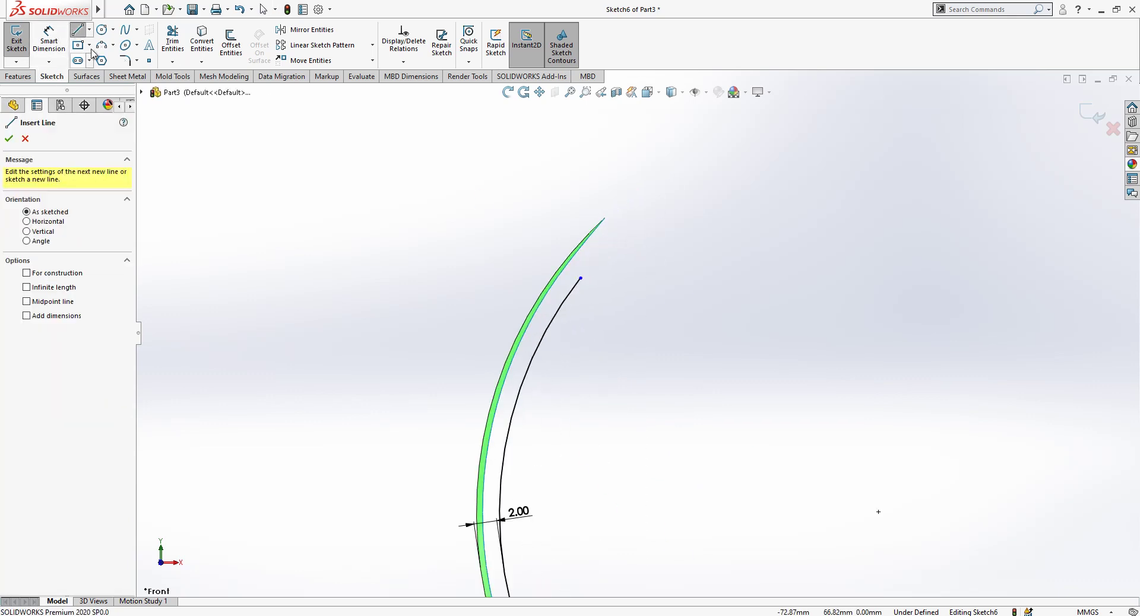
pyautogui.click(125, 30)
pyautogui.click(581, 278)
pyautogui.scroll(-2, 609, 226)
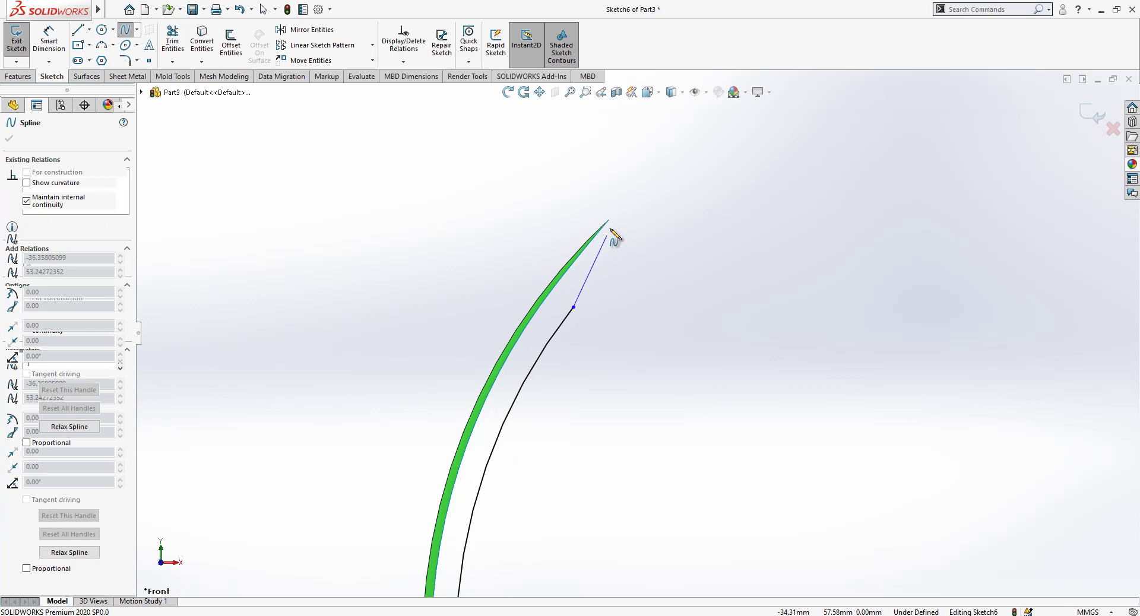
pyautogui.click(608, 221)
pyautogui.press('Escape')
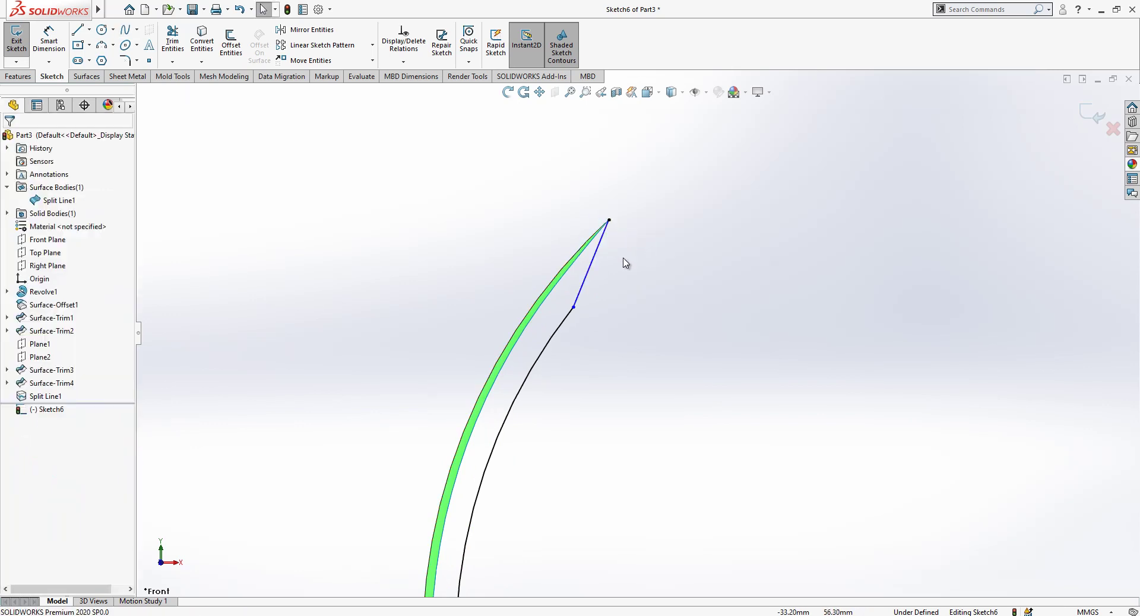
pyautogui.click(595, 261)
pyautogui.moveTo(597, 262); pyautogui.dragTo(644, 263)
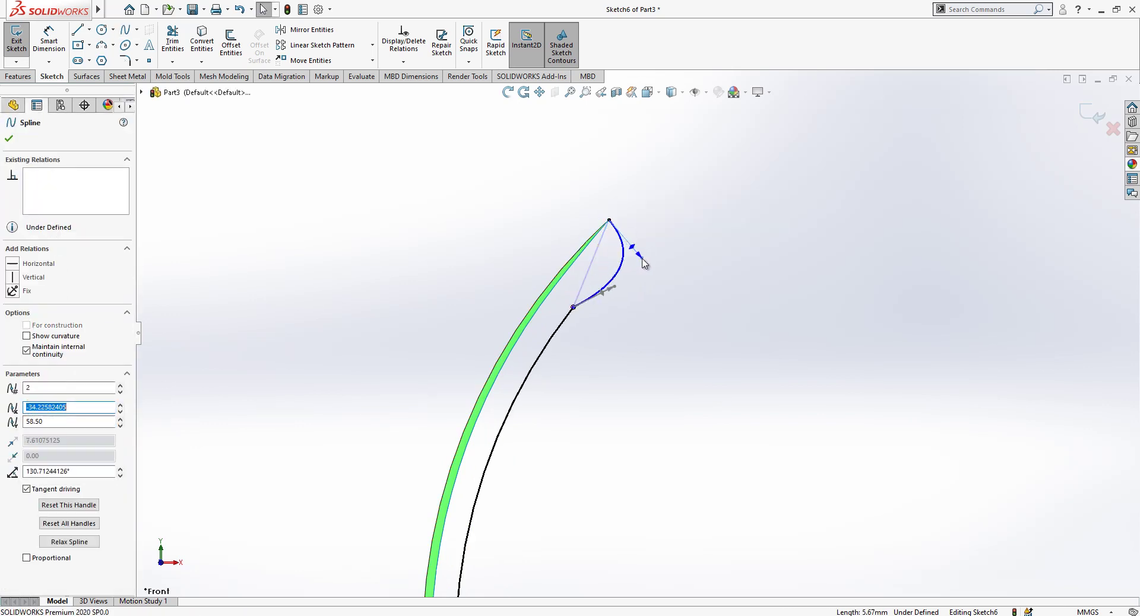
pyautogui.press('Escape')
pyautogui.scroll(3, 549, 254)
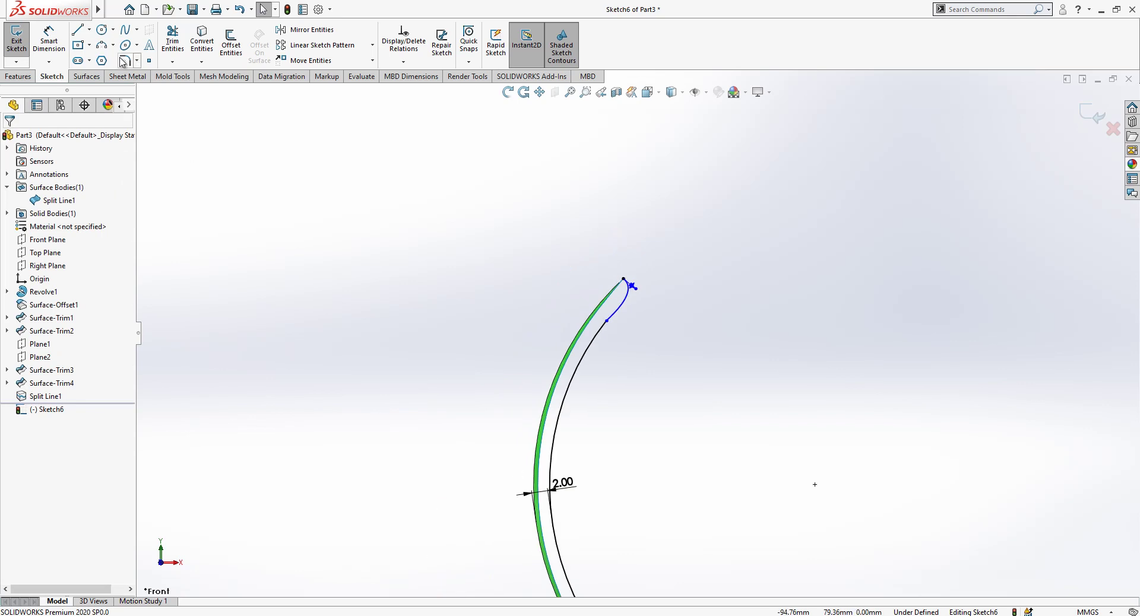
# Step: Add a second outward-bowed spline joining the lower curve ends, tangent to the offset arc
pyautogui.click(125, 29)
pyautogui.scroll(-2, 656, 510)
pyautogui.scroll(-3, 656, 509)
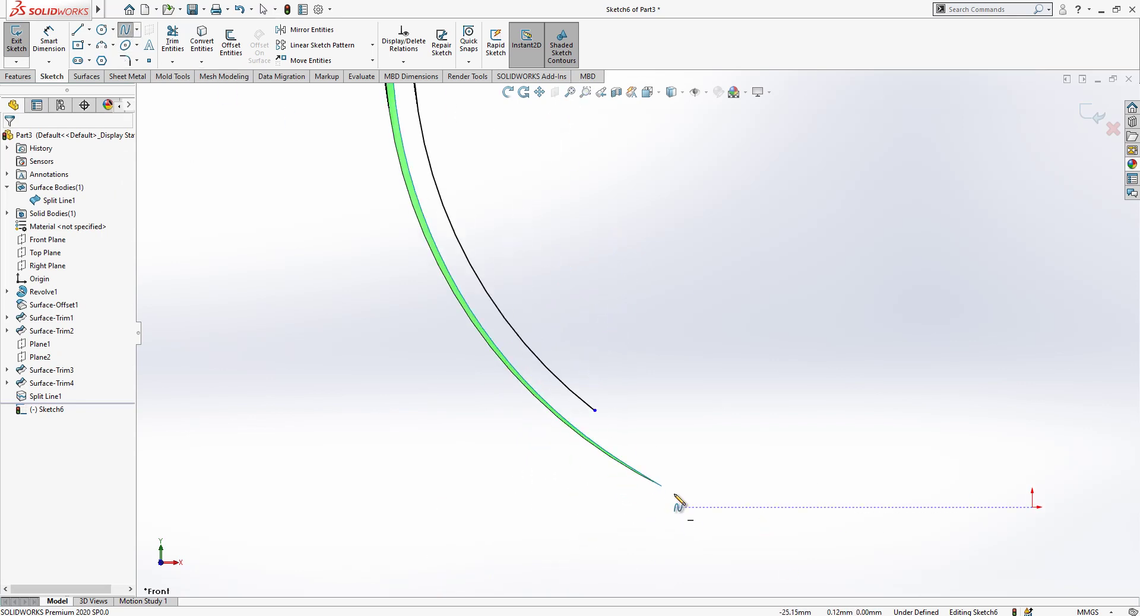
pyautogui.click(661, 486)
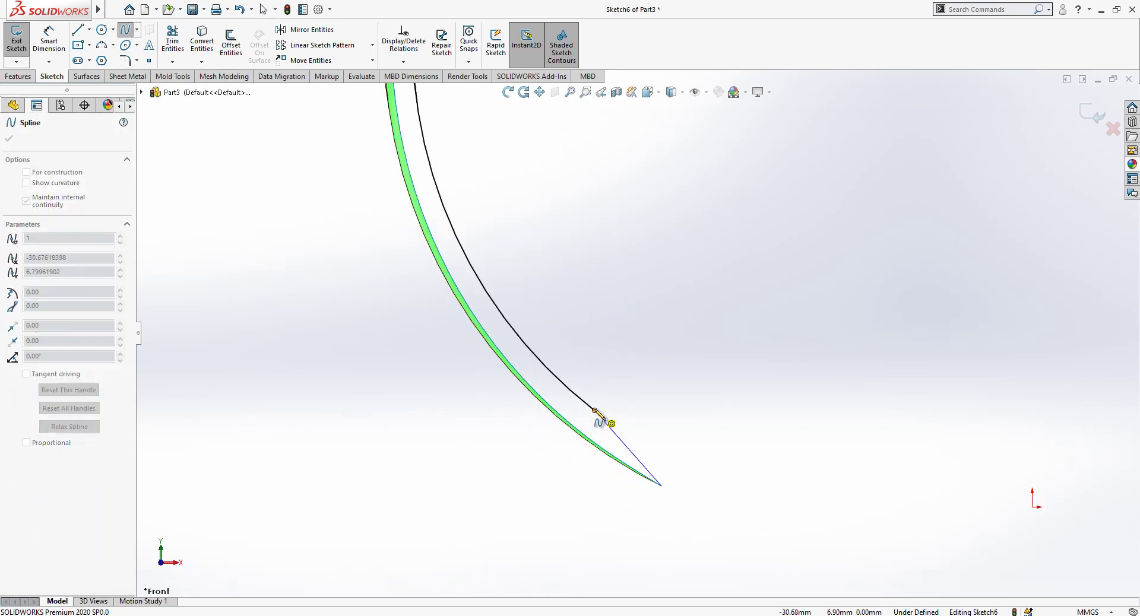
pyautogui.doubleClick(595, 410)
pyautogui.press('Escape')
pyautogui.click(612, 434)
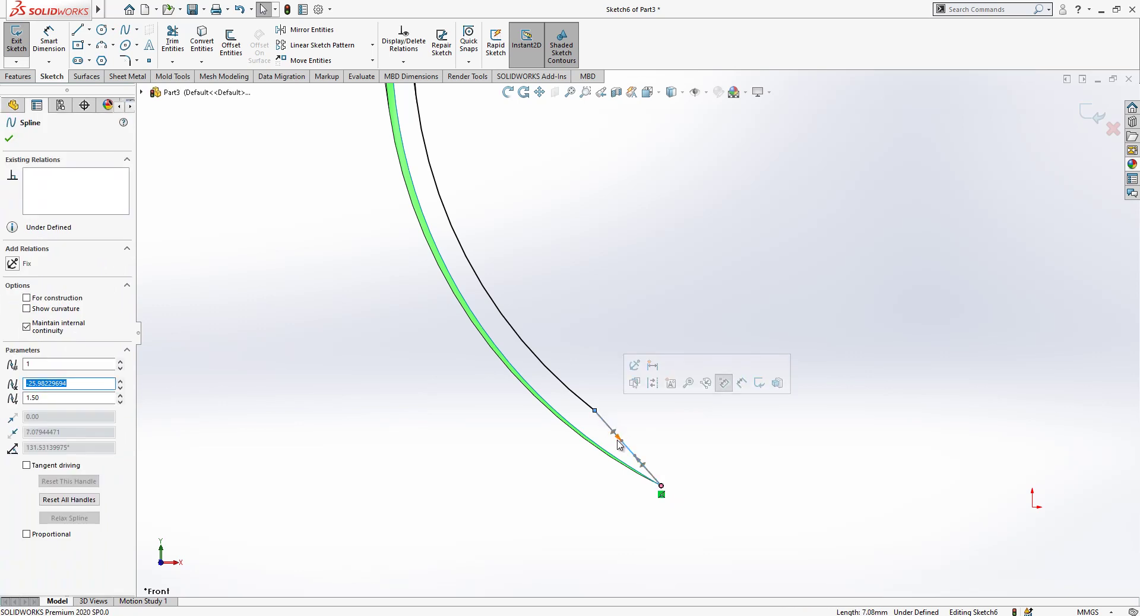
pyautogui.moveTo(639, 462); pyautogui.dragTo(680, 459)
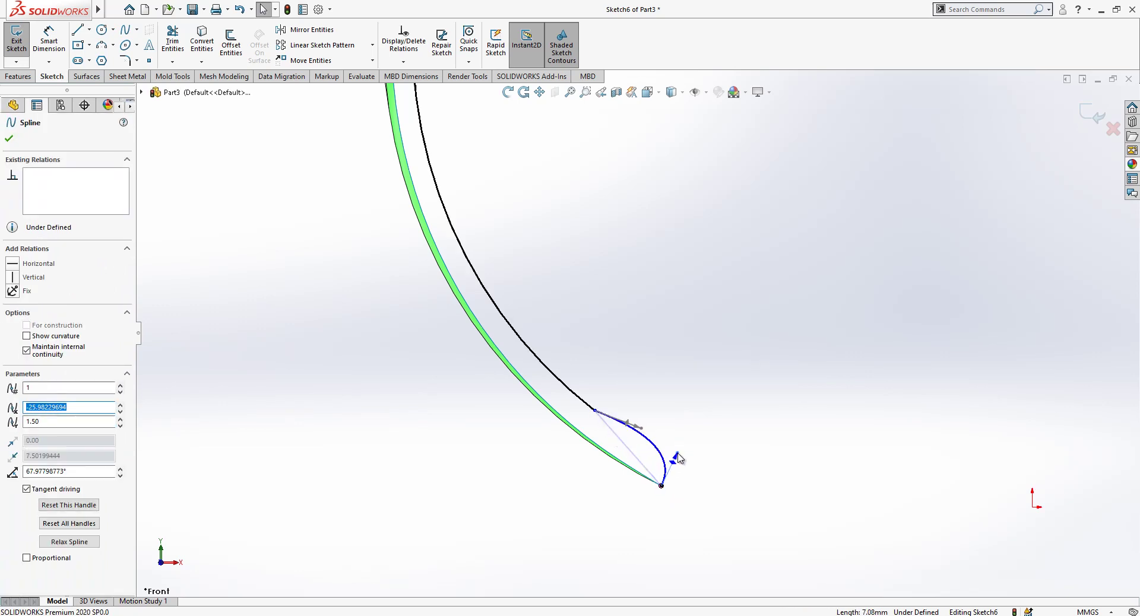
pyautogui.click(647, 374)
pyautogui.scroll(5, 653, 357)
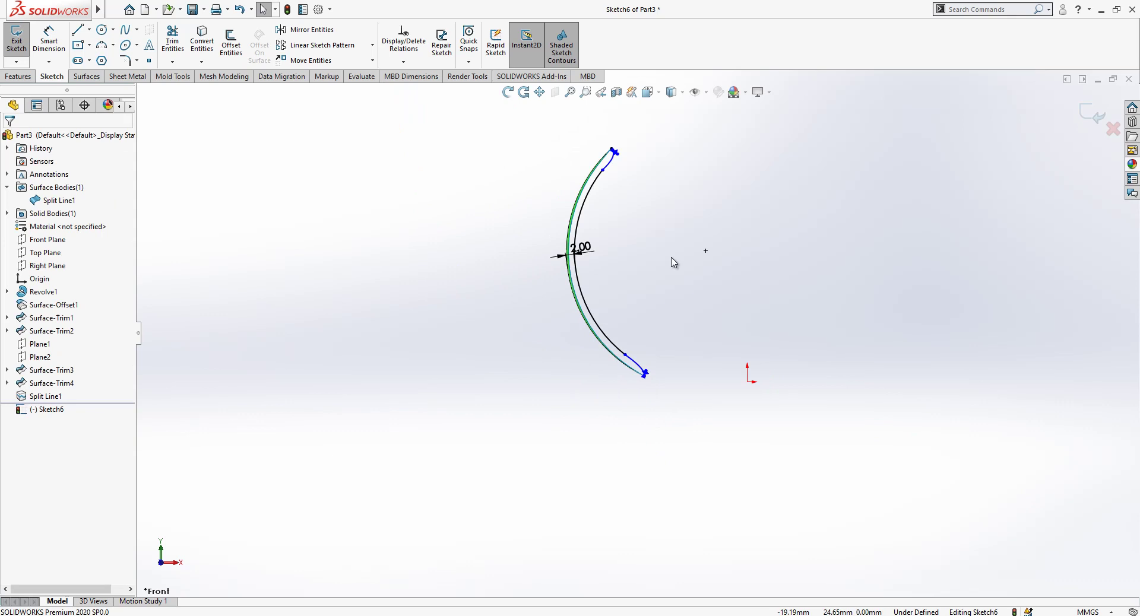
pyautogui.scroll(-8, 596, 184)
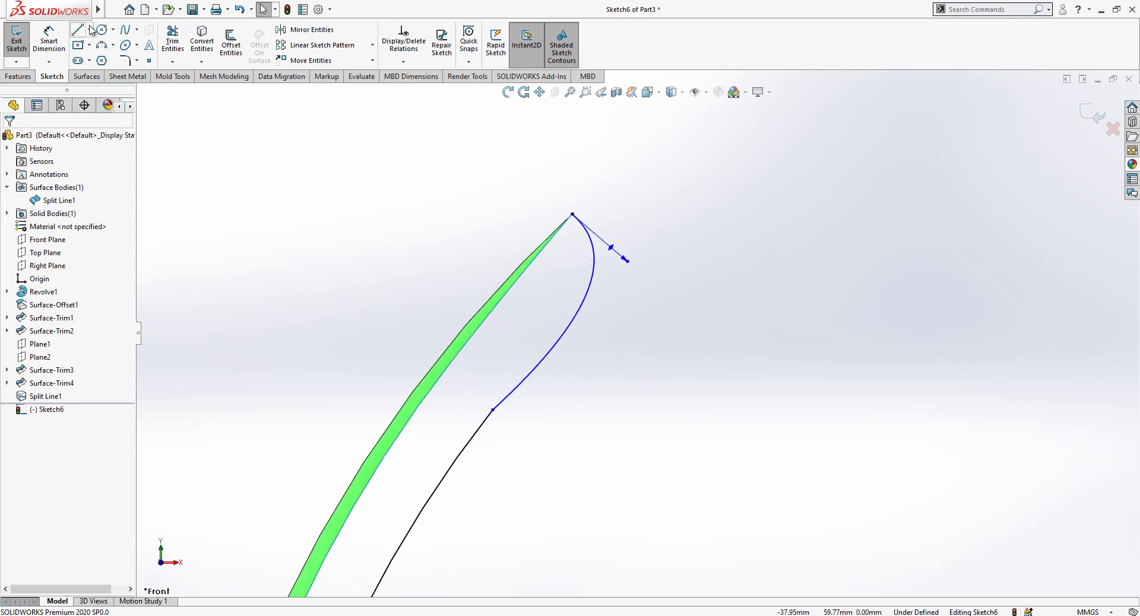
pyautogui.click(509, 412)
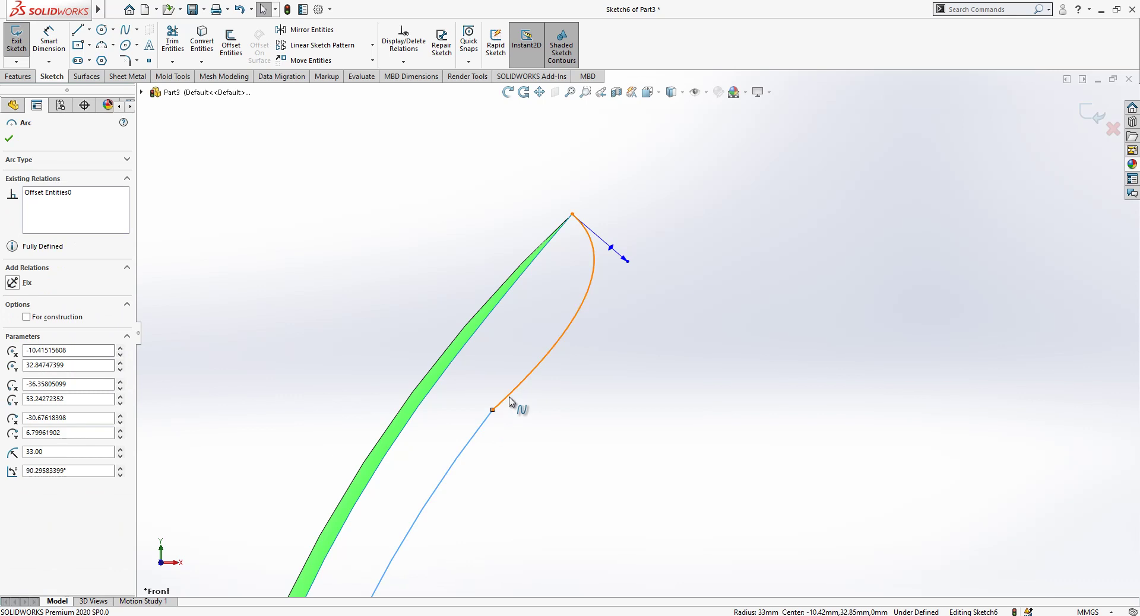
pyautogui.keyDown('ctrl'); pyautogui.click(510, 401); pyautogui.keyUp('ctrl')
pyautogui.click(32, 333)
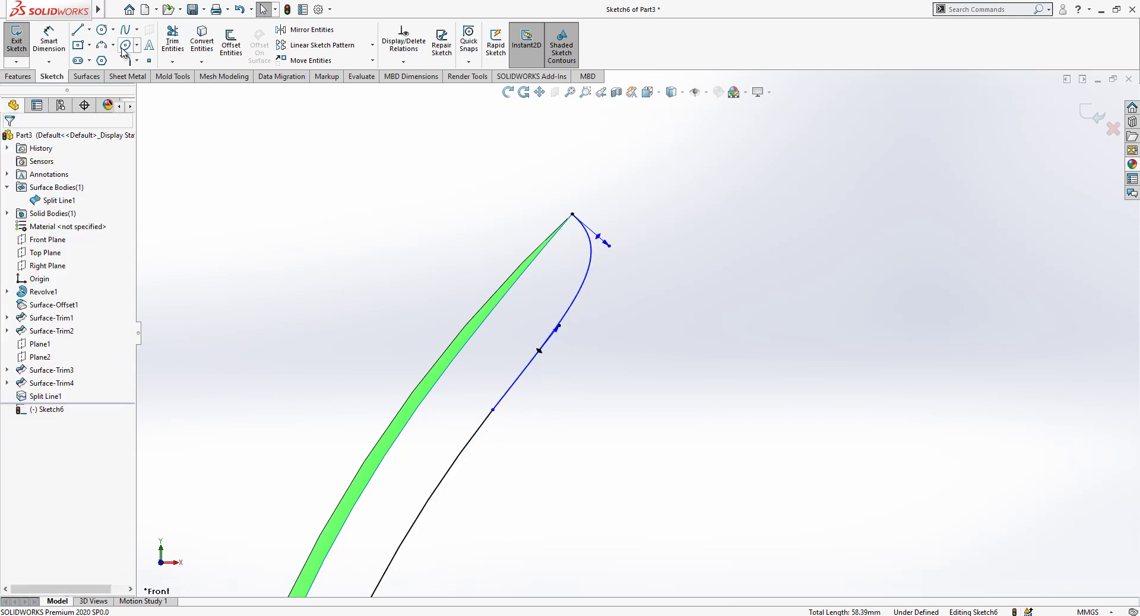
# Step: Draw two construction lines from the offset arc's upper endpoint, one at 45° and one up-left
pyautogui.press('l')
pyautogui.click(572, 215)
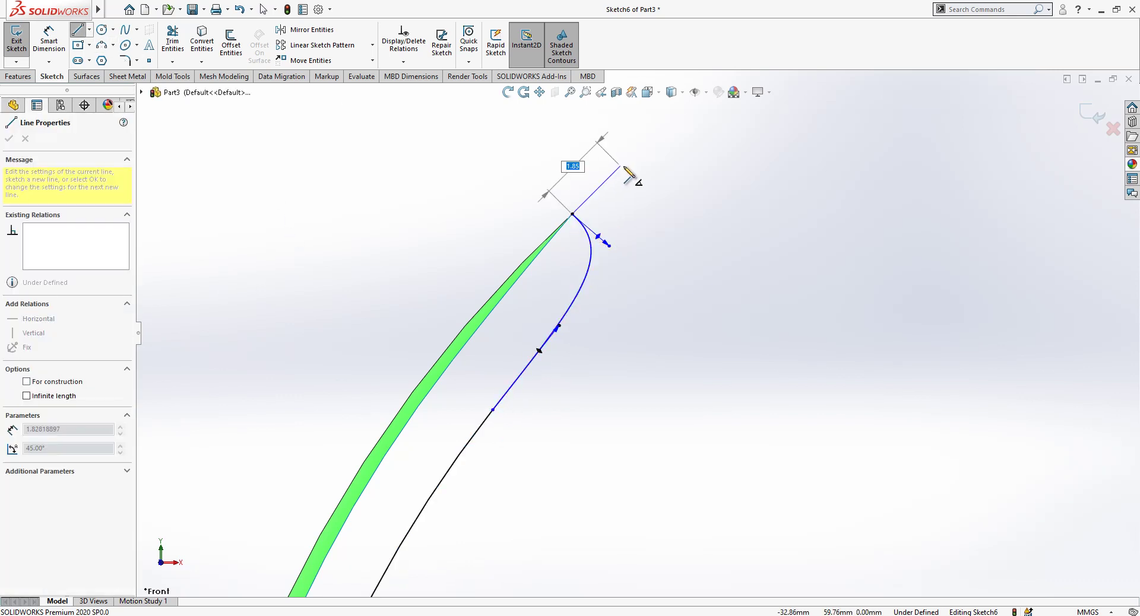
pyautogui.click(622, 163)
pyautogui.press('Escape')
pyautogui.click(618, 168)
pyautogui.click(455, 115)
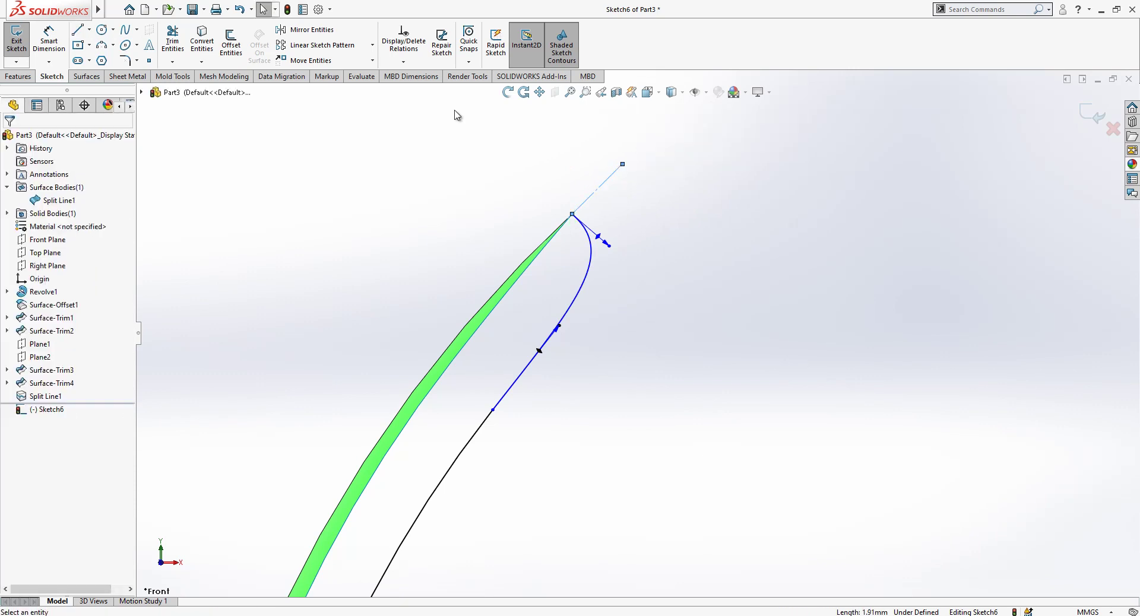
pyautogui.press('l')
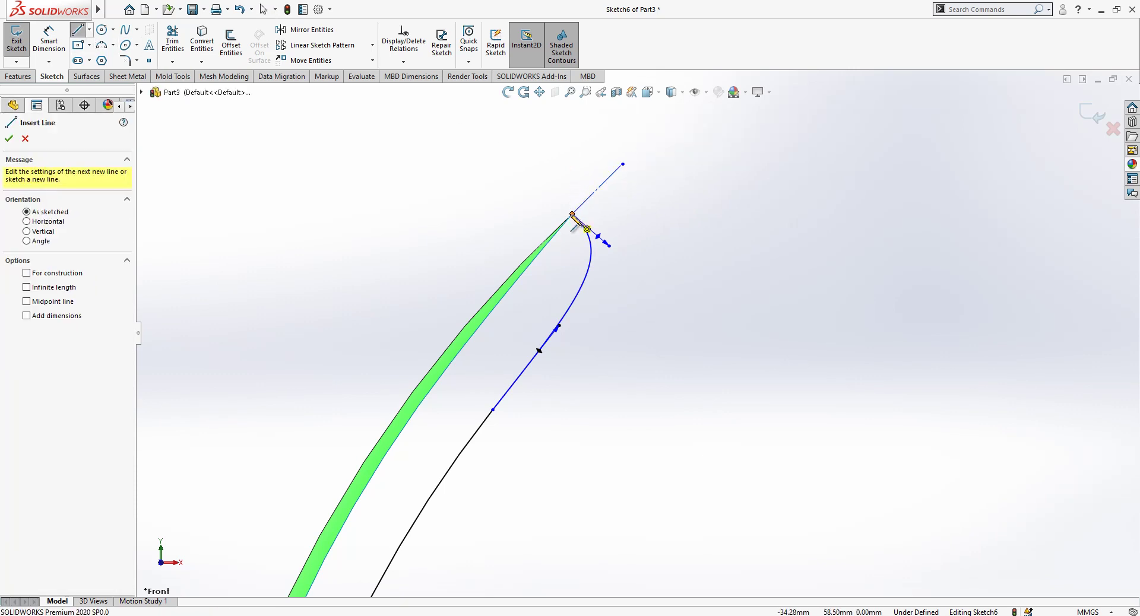
pyautogui.moveTo(572, 215); pyautogui.dragTo(508, 159)
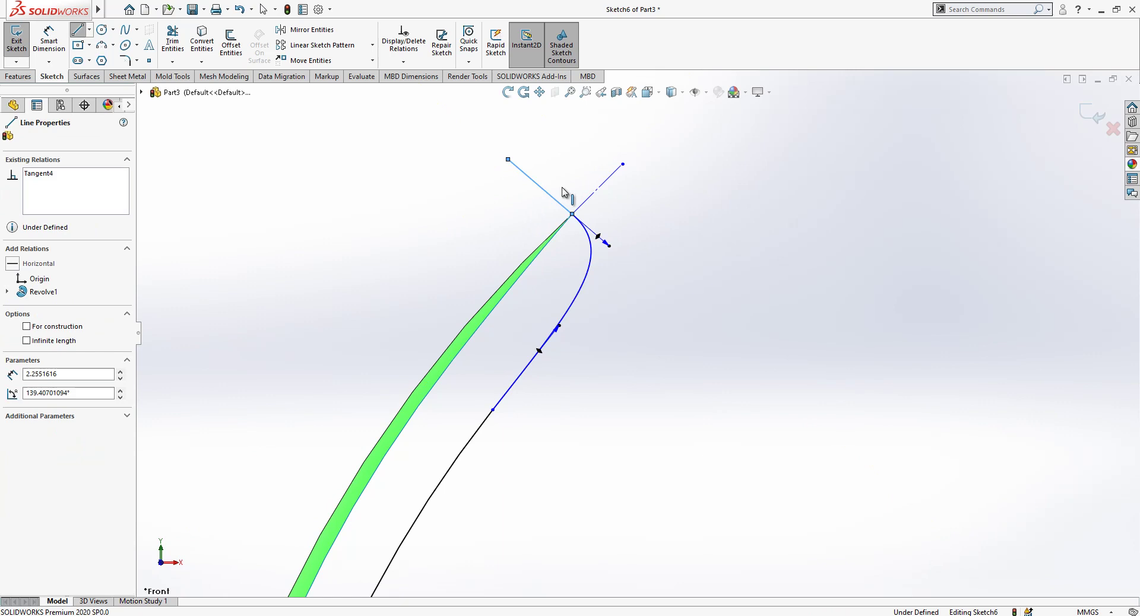
pyautogui.press('Escape')
pyautogui.click(593, 154)
# Step: Make the two construction lines perpendicular and the spline tangent to the up-left line
pyautogui.click(591, 202)
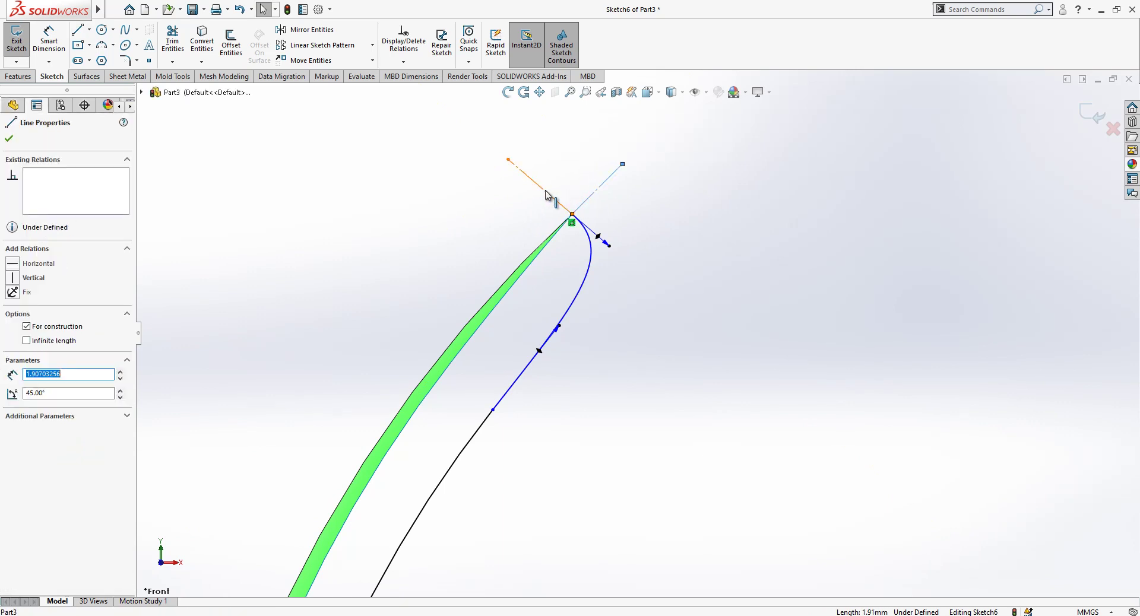
pyautogui.keyDown('ctrl'); pyautogui.click(545, 191); pyautogui.keyUp('ctrl')
pyautogui.click(44, 373)
pyautogui.press('Escape')
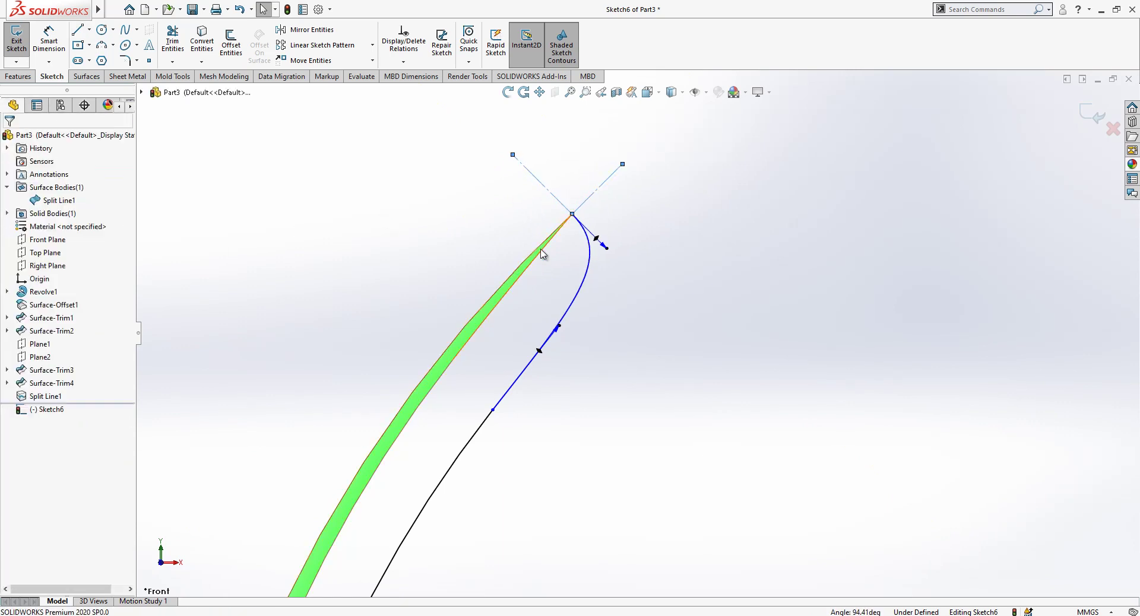
pyautogui.click(591, 254)
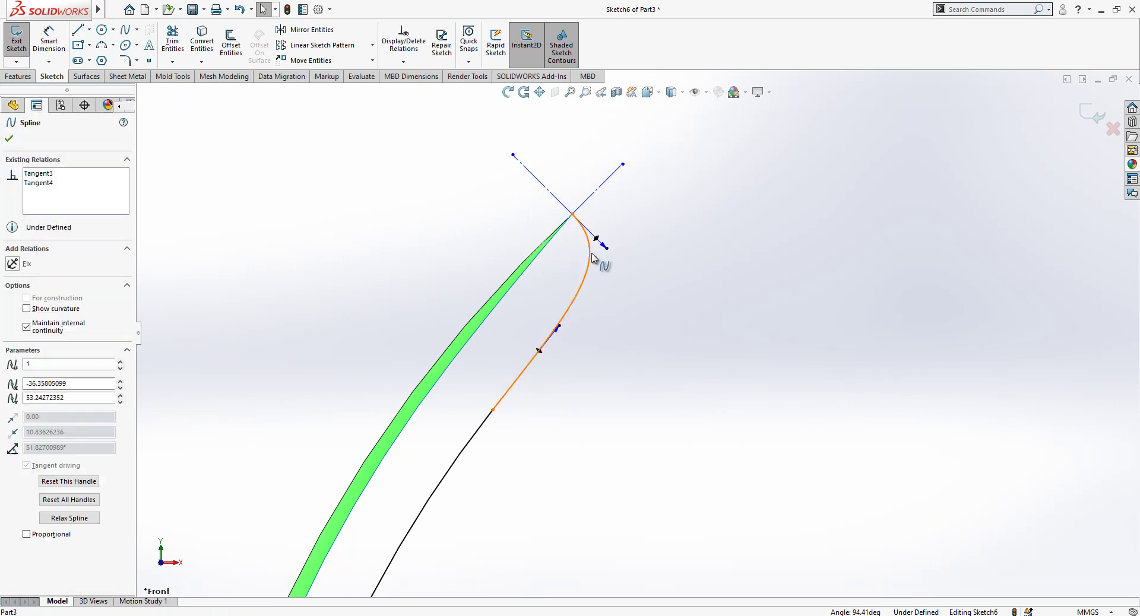
pyautogui.keyDown('ctrl'); pyautogui.click(552, 198); pyautogui.keyUp('ctrl')
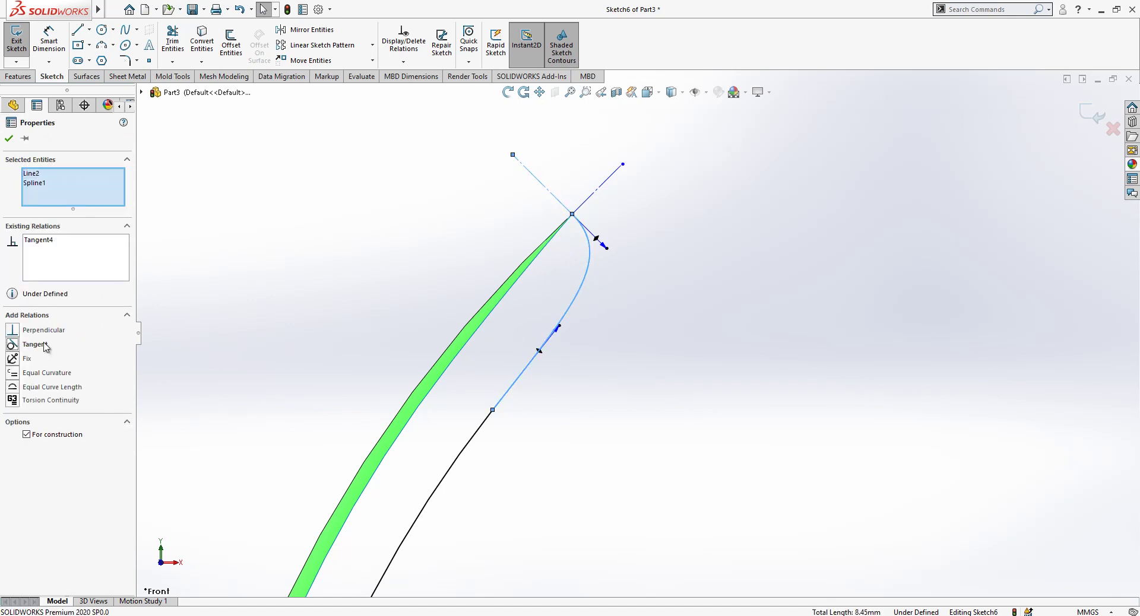
pyautogui.press('Escape')
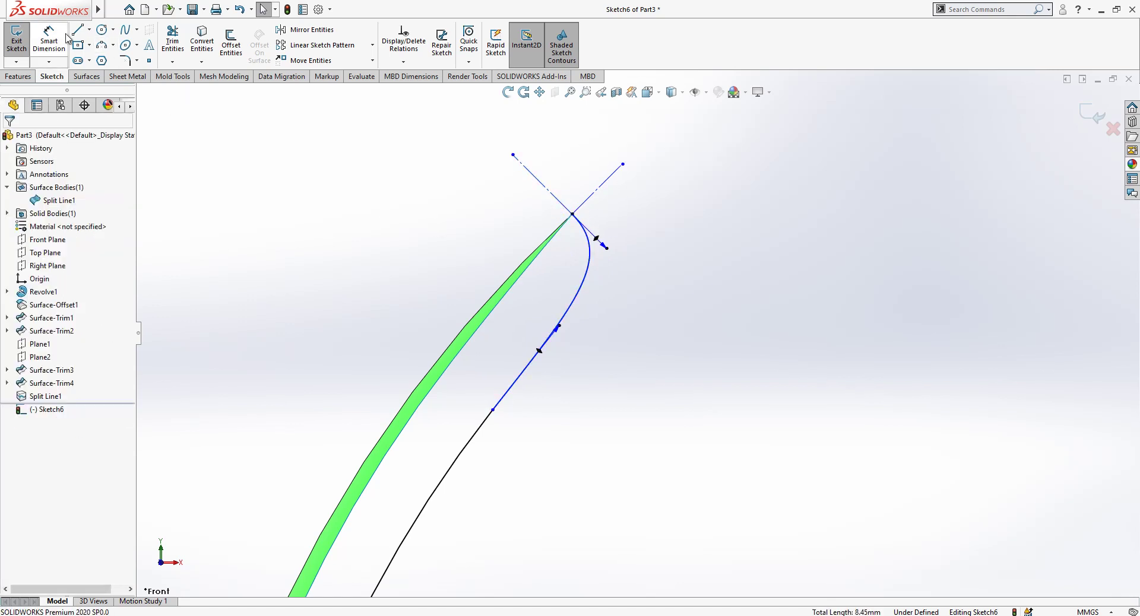
pyautogui.click(65, 38)
# Step: Dimension the spline's tangent handles to 5.00 mm each
pyautogui.click(493, 410)
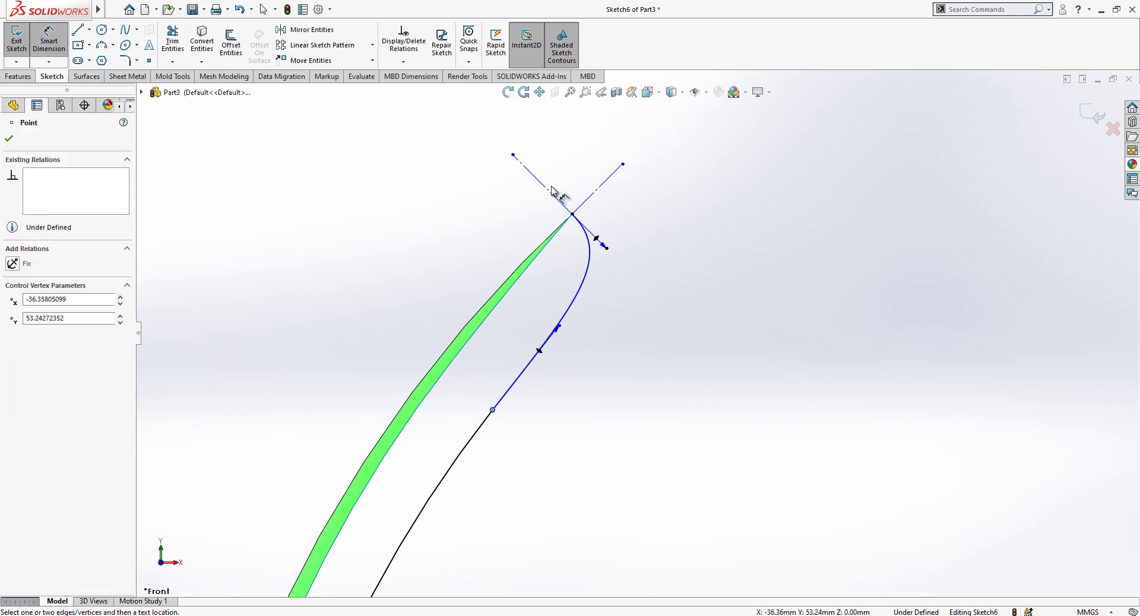
pyautogui.click(517, 196)
pyautogui.click(472, 182)
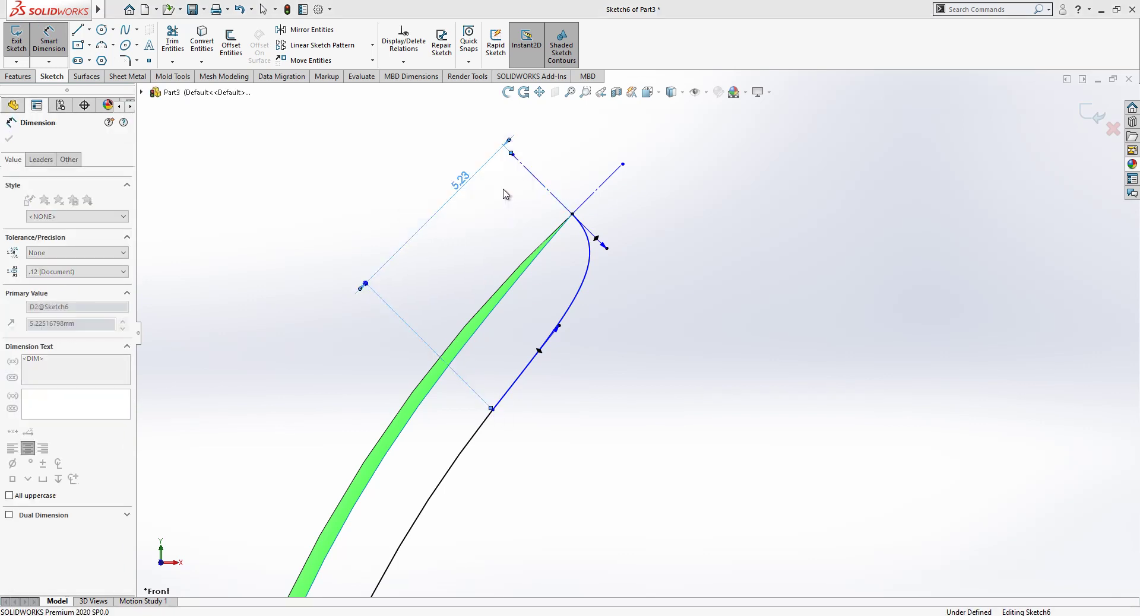
pyautogui.click(602, 249)
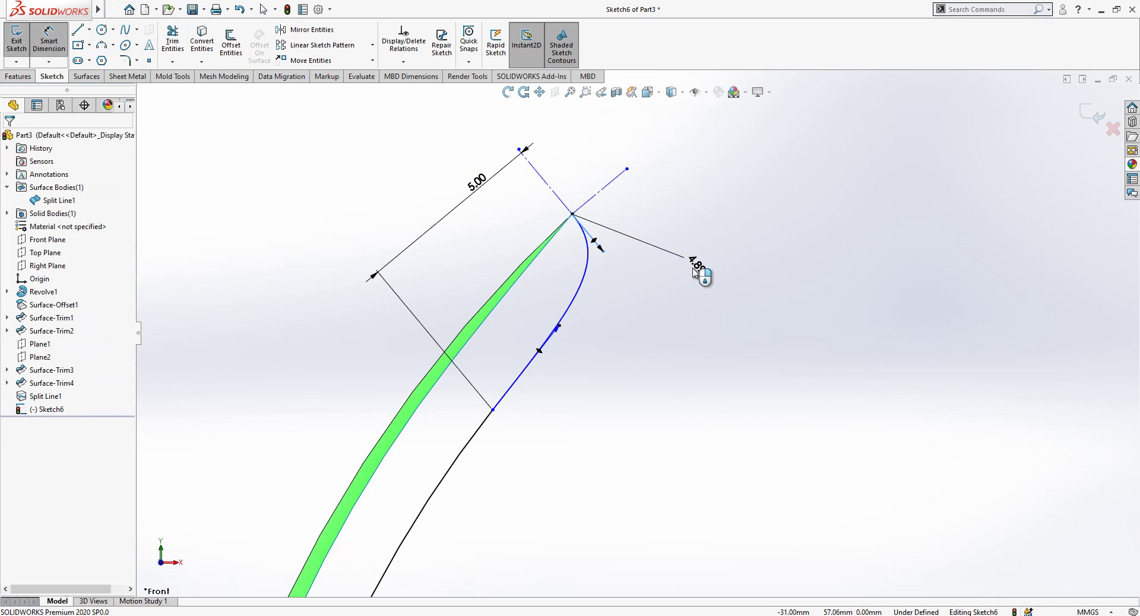
pyautogui.click(701, 272)
pyautogui.write('5')
pyautogui.press('Return')
pyautogui.click(558, 328)
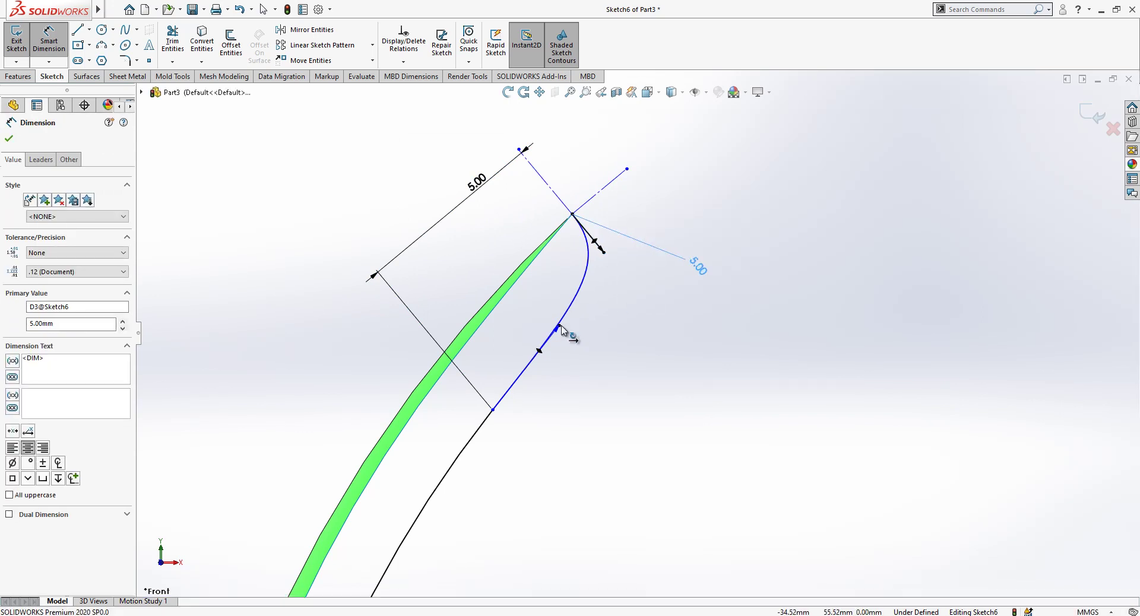
pyautogui.click(641, 331)
pyautogui.write('5')
pyautogui.press('Return')
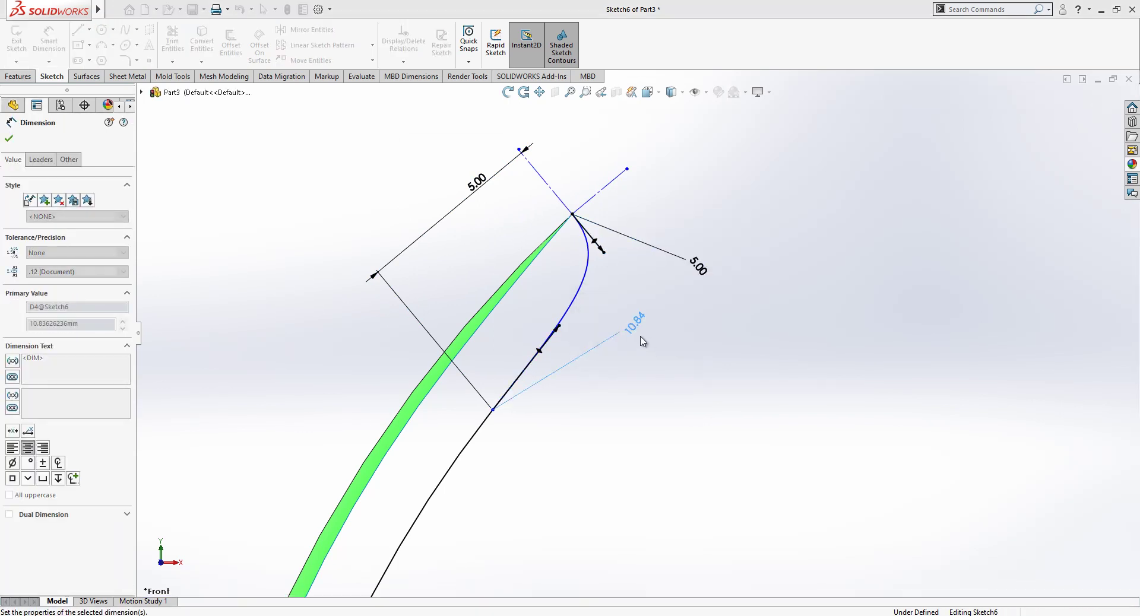
pyautogui.press('Escape')
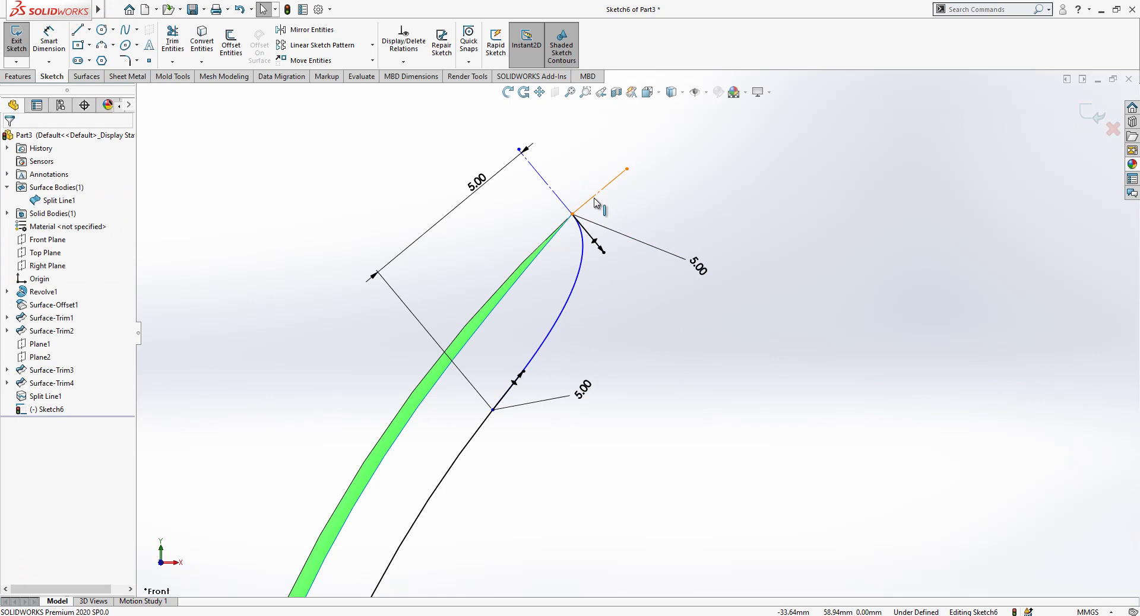
# Step: Make the upper tangent handle tangent to the green surface's edge, then inspect the spline end
pyautogui.click(596, 202)
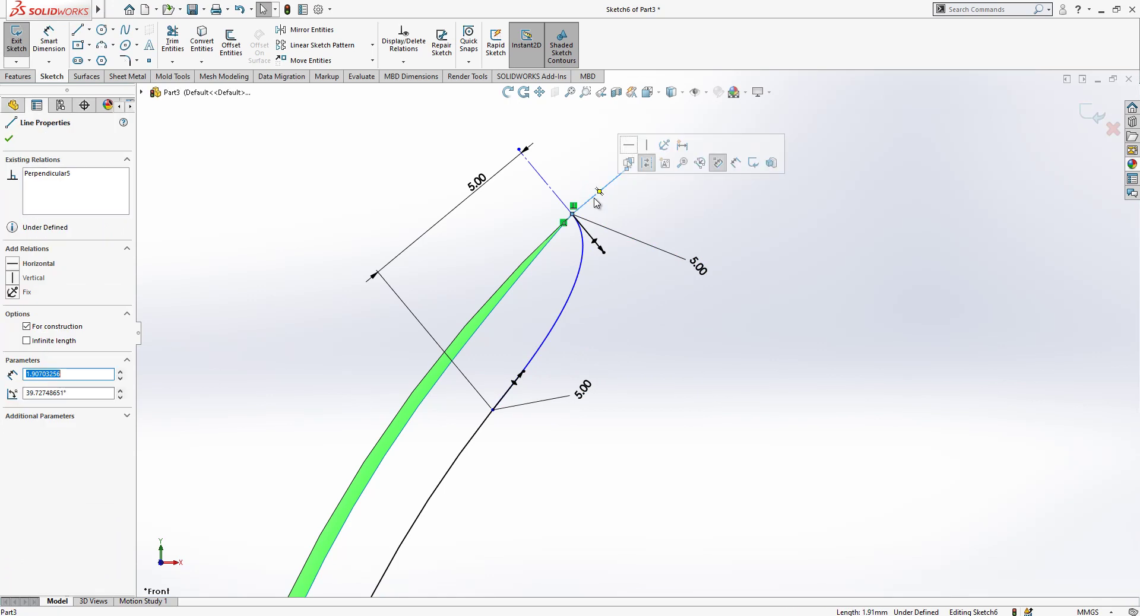
pyautogui.keyDown('ctrl'); pyautogui.click(530, 259); pyautogui.keyUp('ctrl')
pyautogui.click(12, 330)
pyautogui.press('Escape')
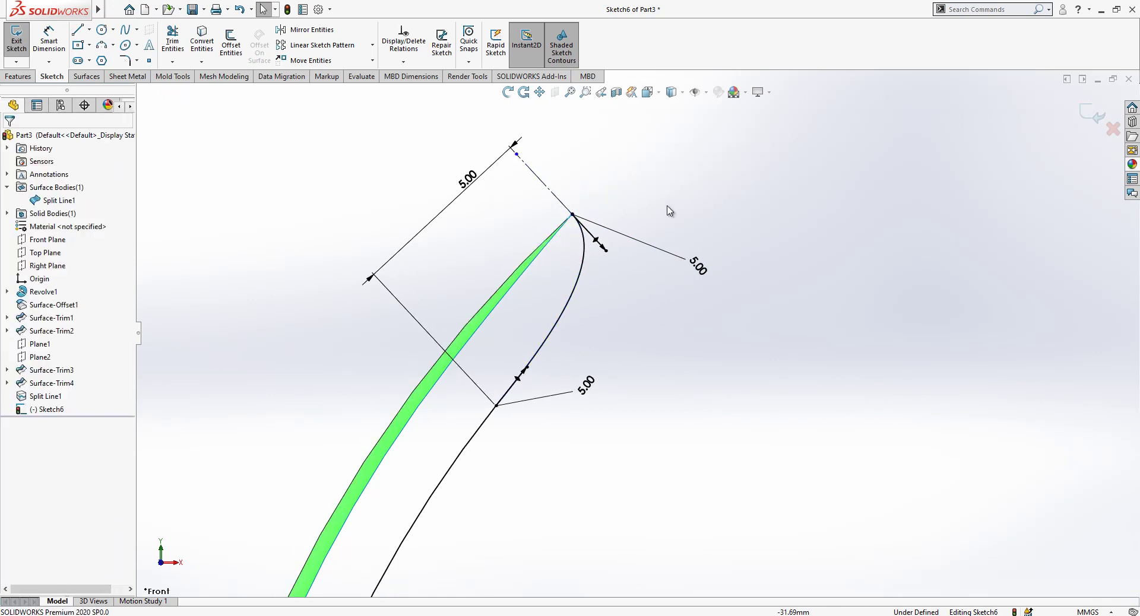
pyautogui.scroll(2, 626, 220)
pyautogui.scroll(-2, 594, 258)
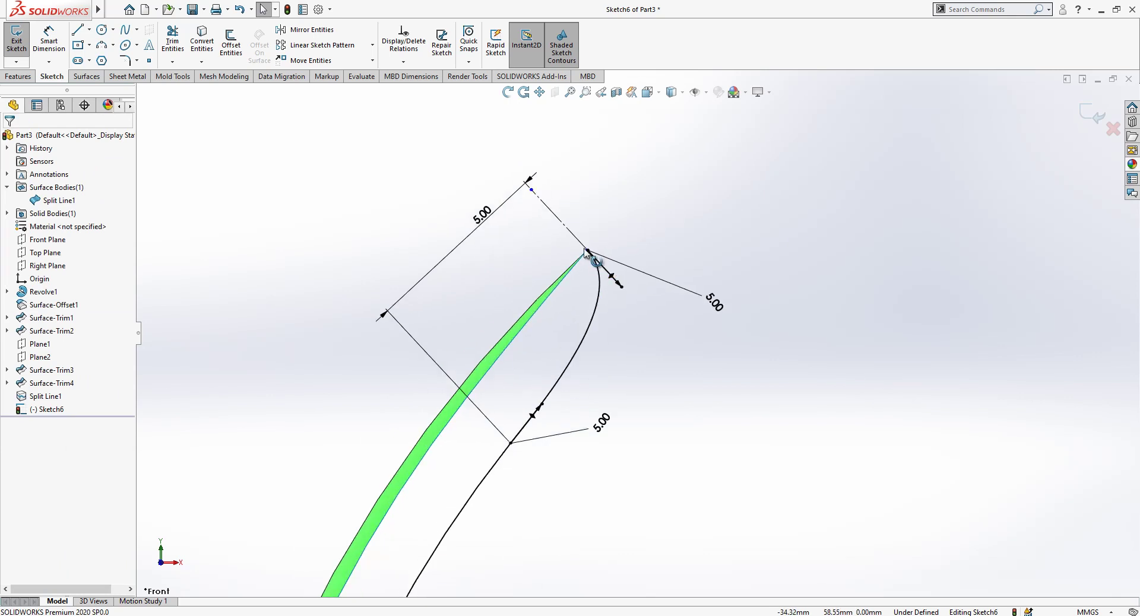
pyautogui.scroll(-4, 593, 255)
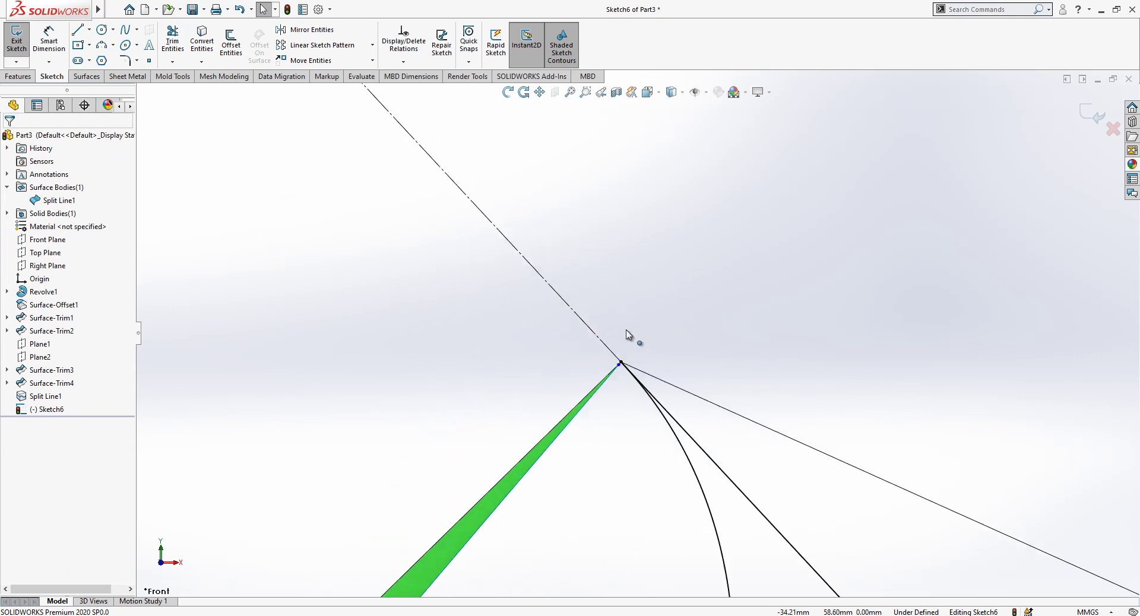
pyautogui.click(612, 371)
pyautogui.scroll(5, 706, 295)
pyautogui.press('Escape')
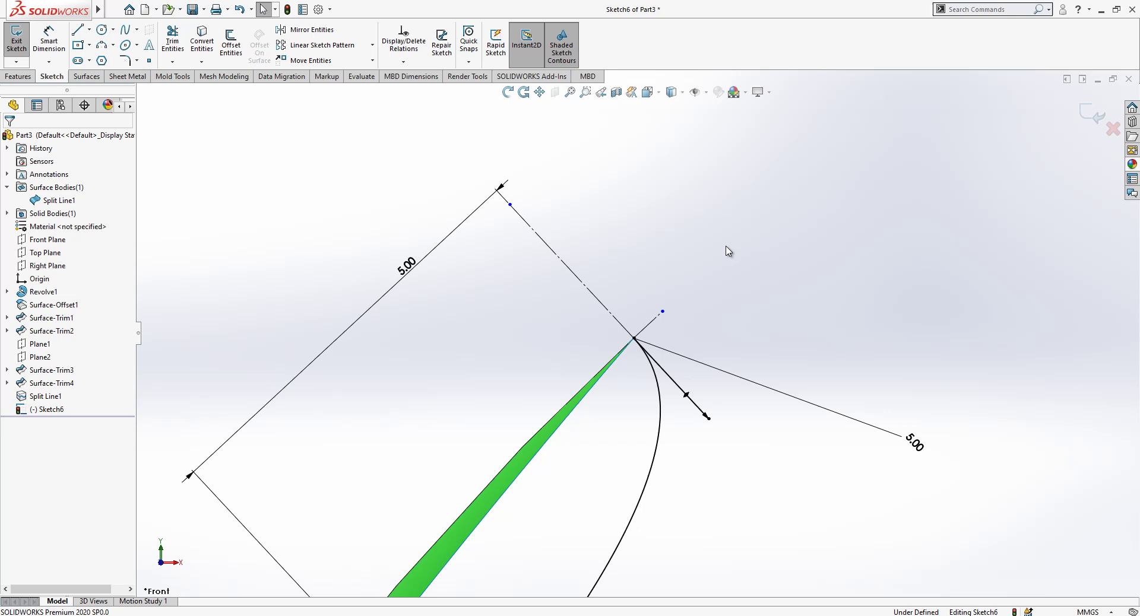
pyautogui.scroll(3, 715, 347)
# Step: Make the lower spline tangent to the offset arc
pyautogui.scroll(-5, 687, 588)
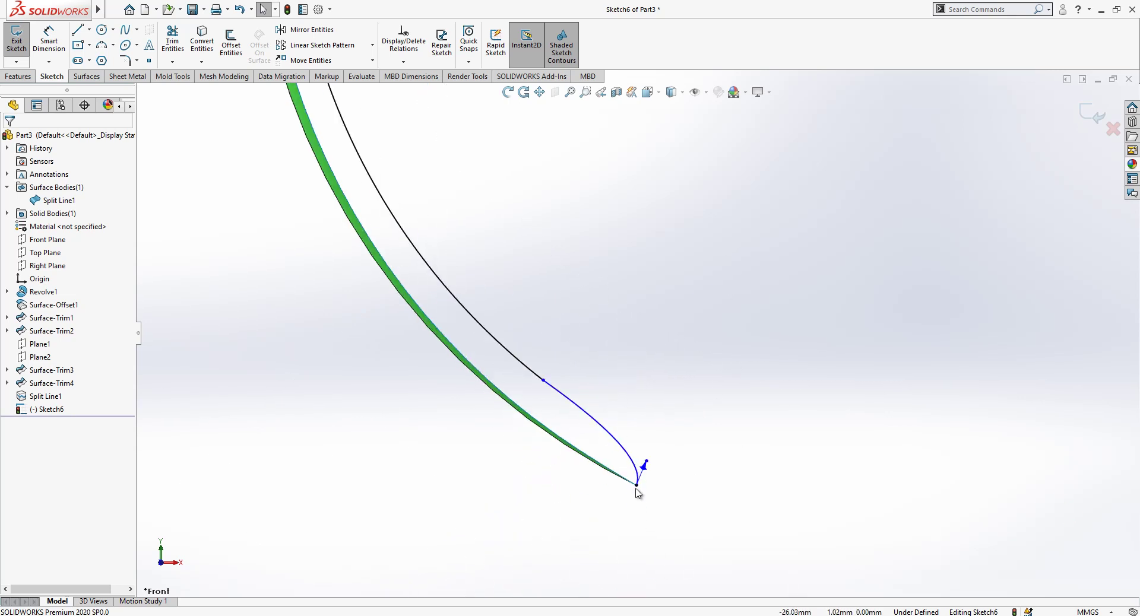
pyautogui.click(536, 381)
pyautogui.keyDown('ctrl'); pyautogui.click(526, 374); pyautogui.keyUp('ctrl')
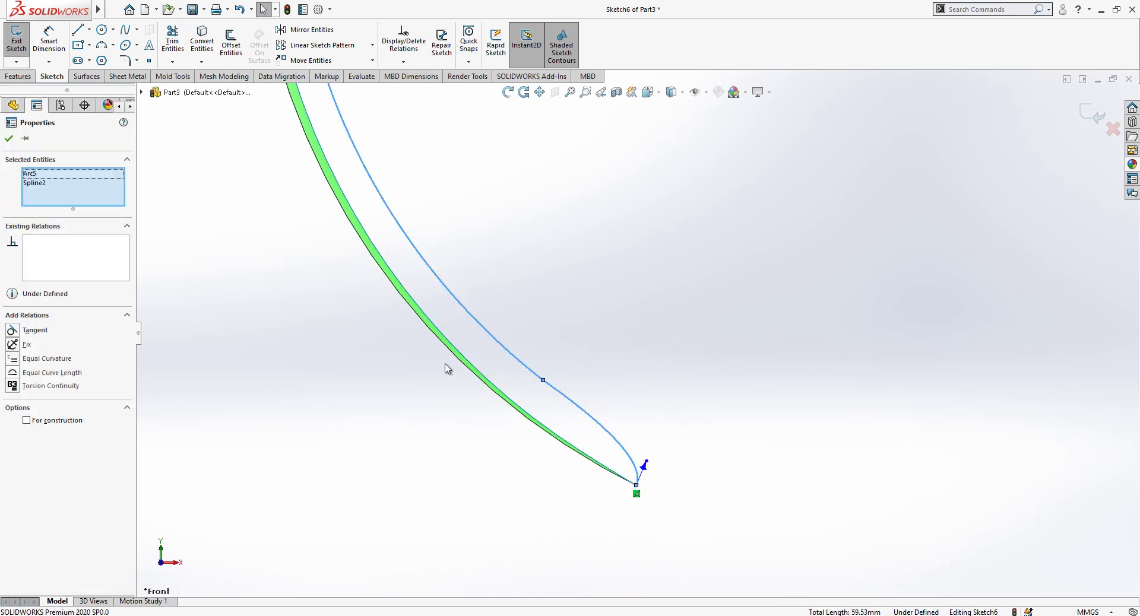
pyautogui.click(35, 330)
pyautogui.press('Escape')
# Step: Draw two construction lines from the spline's lower end, one downward and one to the right
pyautogui.press('l')
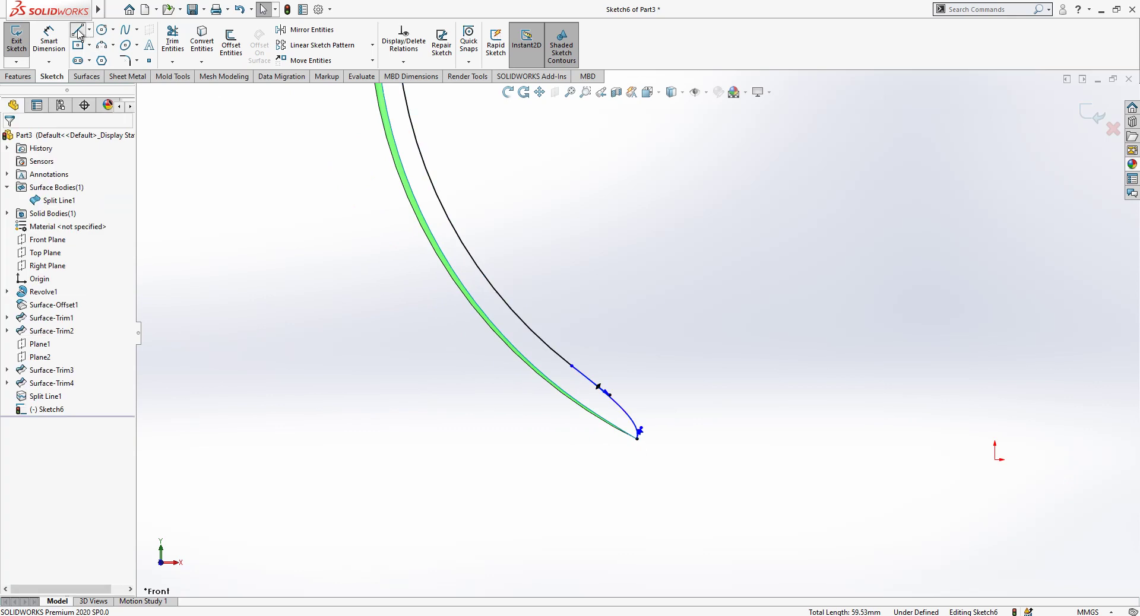
pyautogui.scroll(-3, 658, 457)
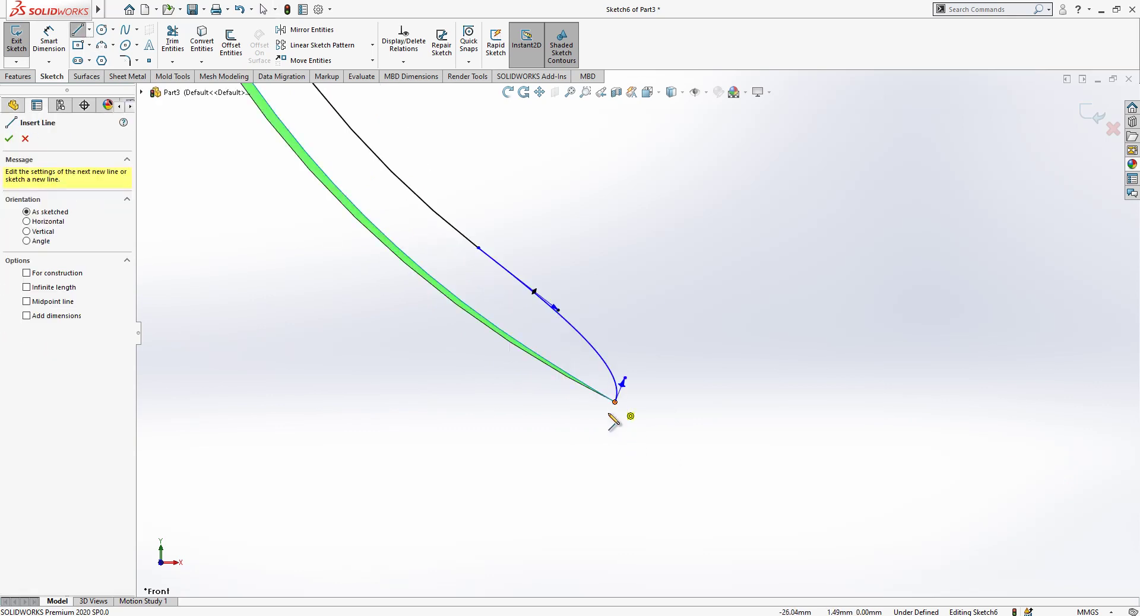
pyautogui.click(614, 402)
pyautogui.click(561, 493)
pyautogui.press('Escape')
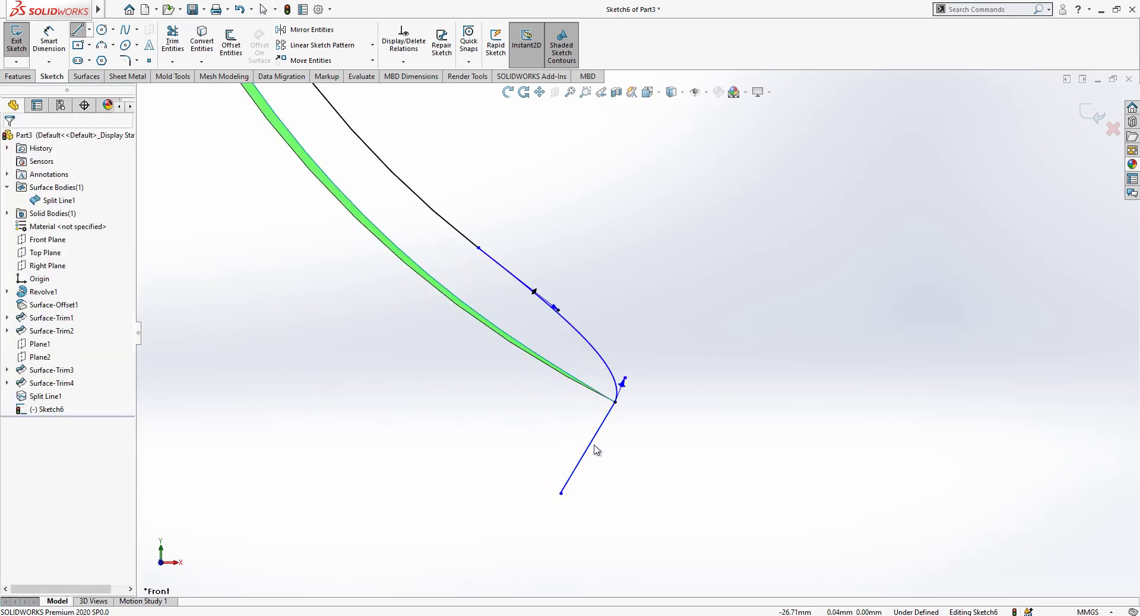
pyautogui.click(600, 438)
pyautogui.click(718, 402)
pyautogui.press('l')
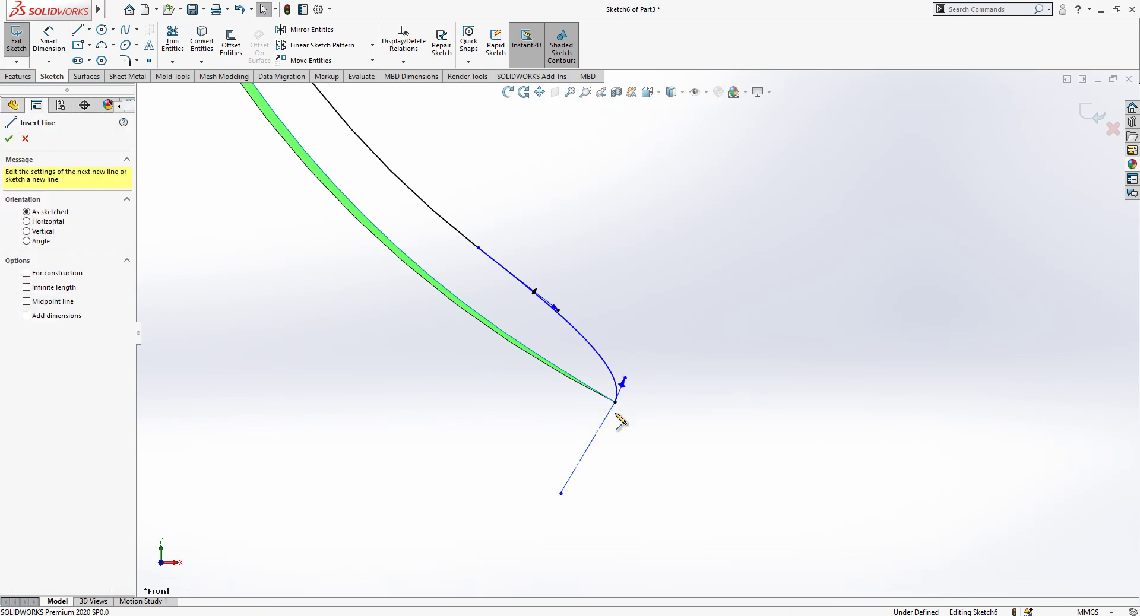
pyautogui.click(616, 403)
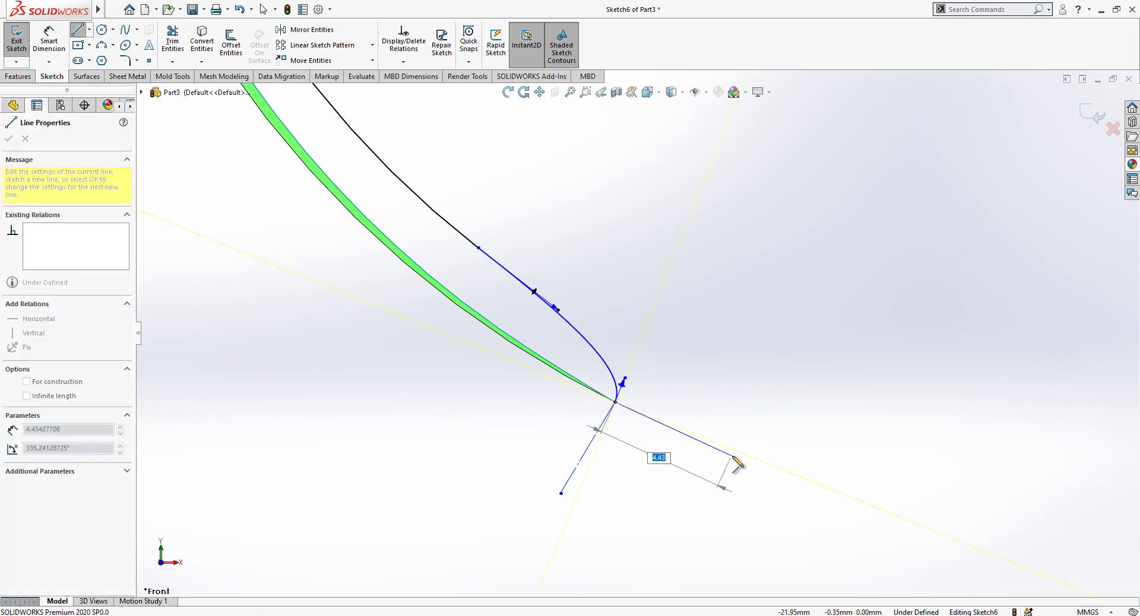
pyautogui.click(741, 454)
pyautogui.press('Escape')
pyautogui.click(674, 433)
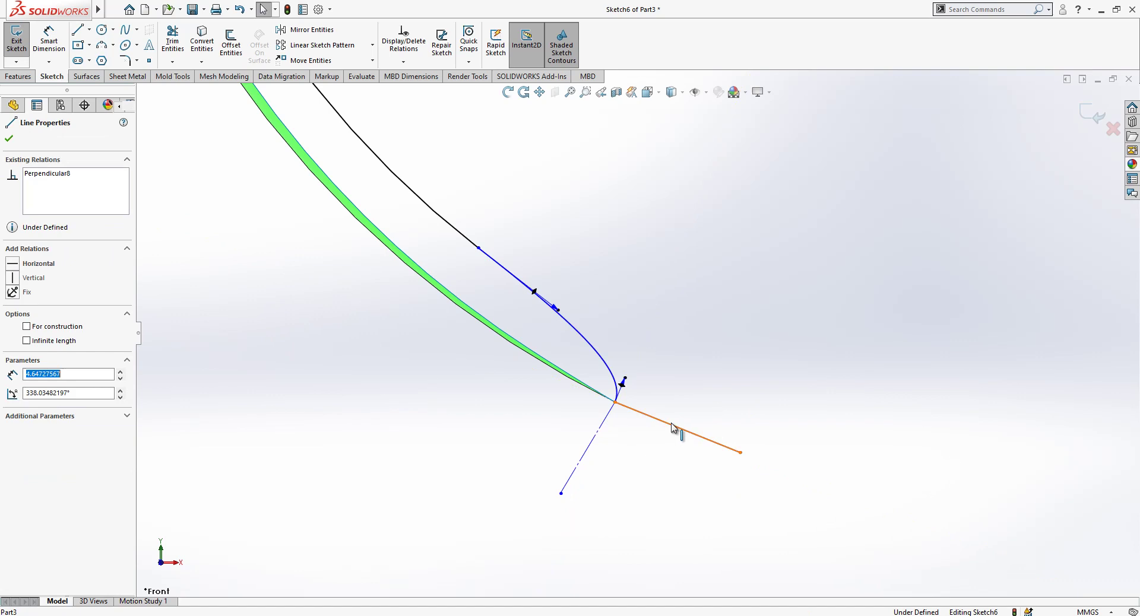
pyautogui.click(718, 403)
# Step: Make the right line tangent to the green edge and the lower line tangent to the curve
pyautogui.click(651, 427)
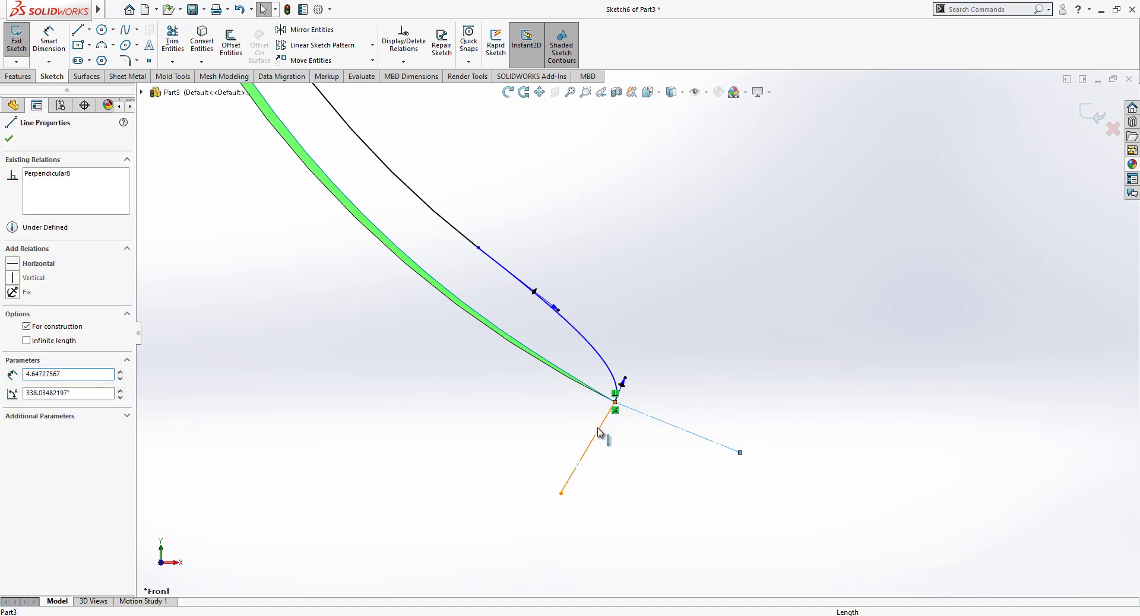
pyautogui.keyDown('ctrl'); pyautogui.click(595, 437); pyautogui.keyUp('ctrl')
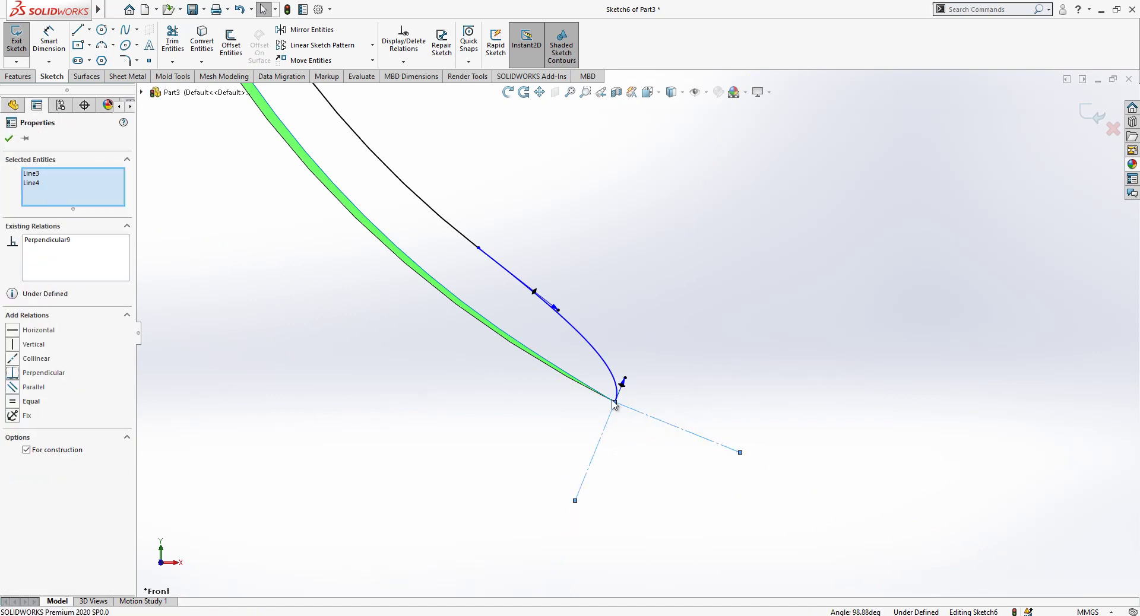
pyautogui.click(617, 420)
pyautogui.click(585, 391)
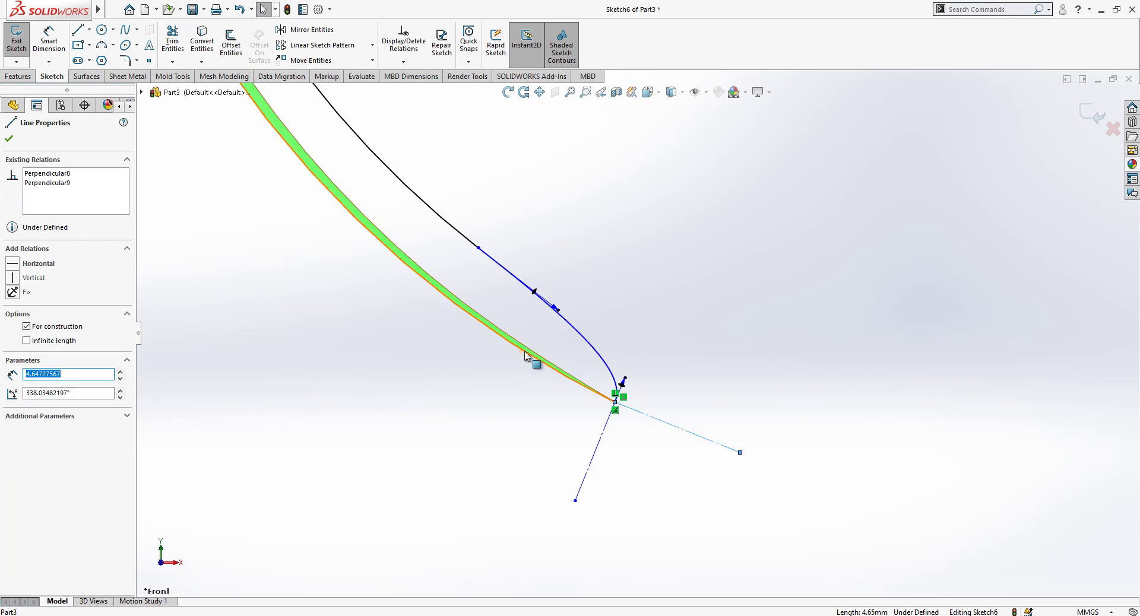
pyautogui.keyDown('ctrl'); pyautogui.click(524, 357); pyautogui.keyUp('ctrl')
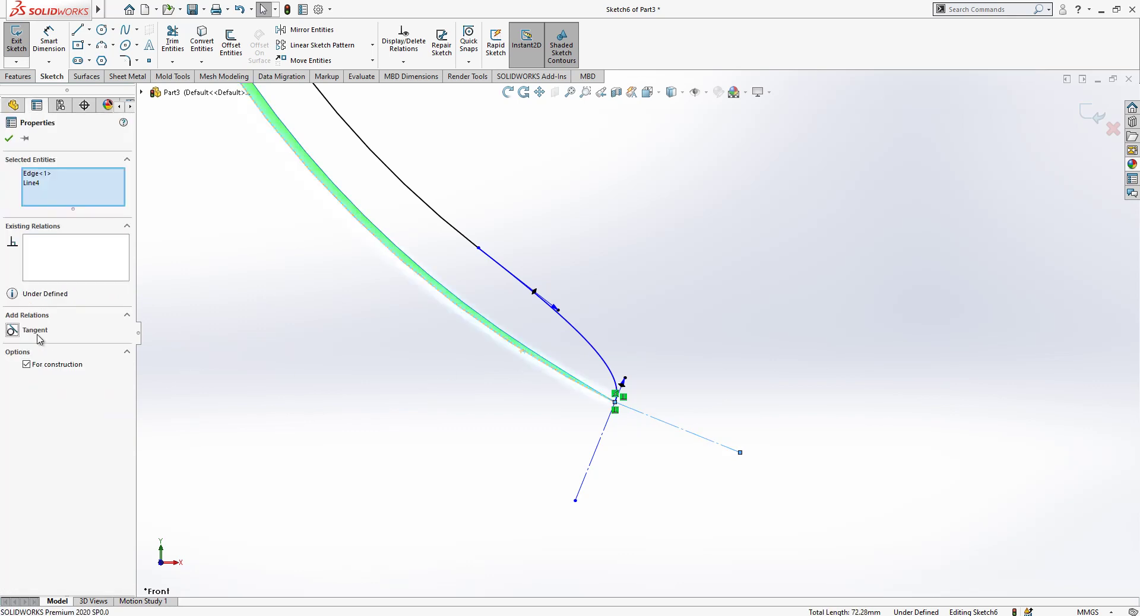
pyautogui.click(35, 330)
pyautogui.click(615, 424)
pyautogui.click(609, 425)
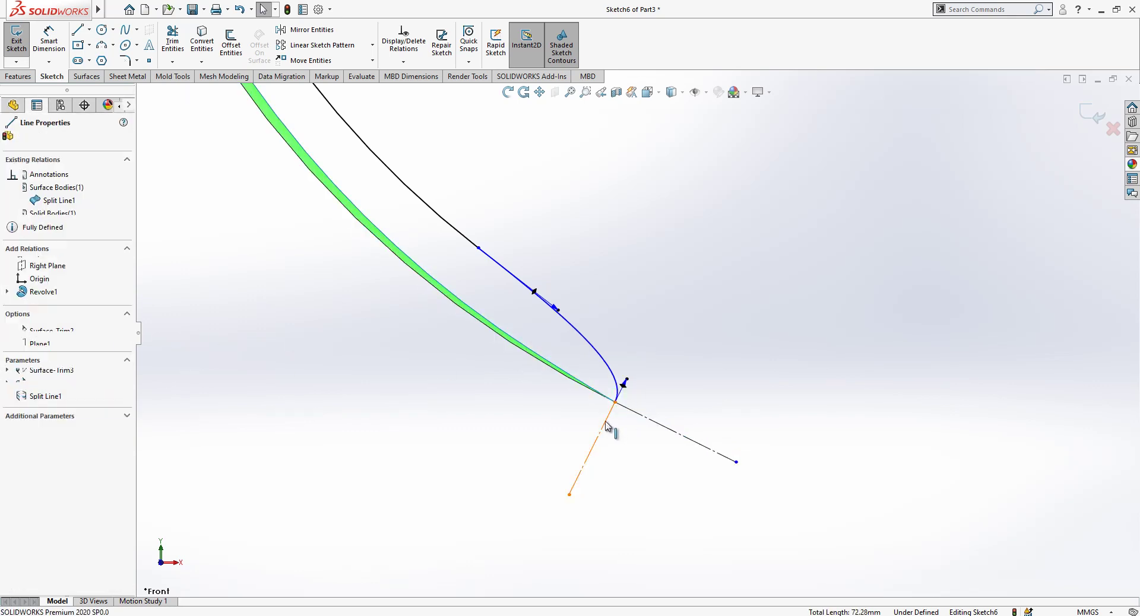
pyautogui.keyDown('ctrl'); pyautogui.click(616, 381); pyautogui.keyUp('ctrl')
pyautogui.click(36, 344)
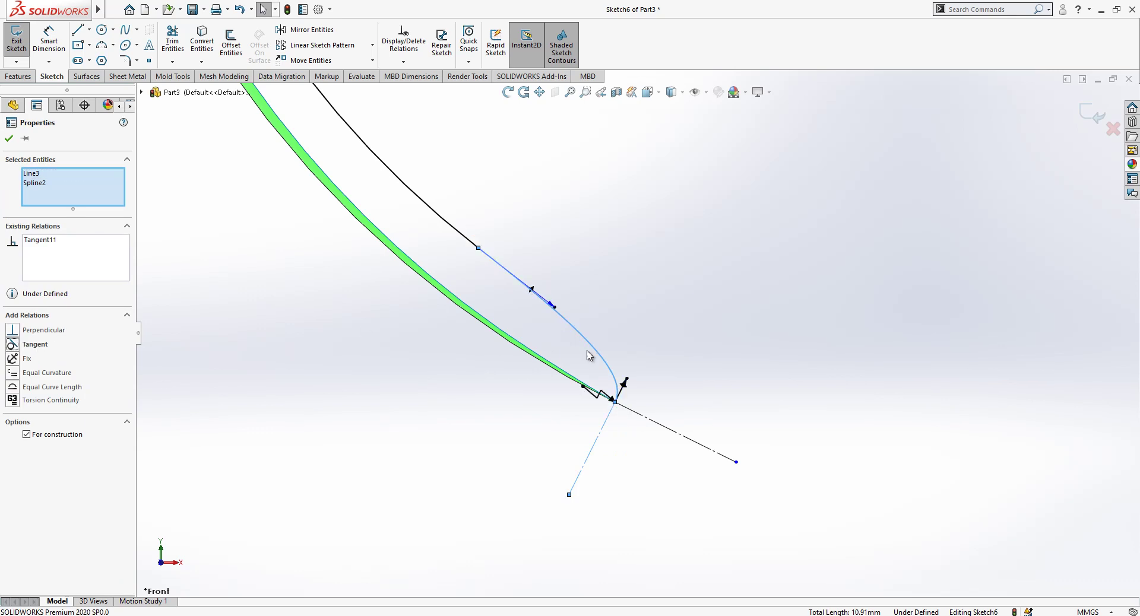
pyautogui.click(591, 356)
# Step: Dimension the short tangent line to 5.00 and the curve's end span from 13.01 to 5.00
pyautogui.click(47, 37)
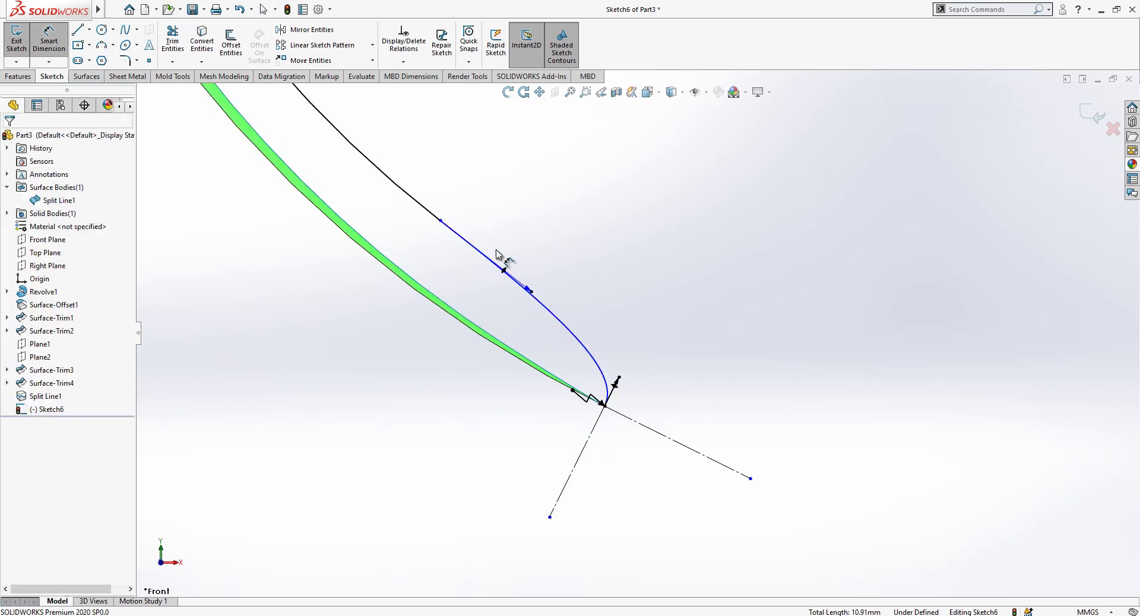
pyautogui.click(621, 375)
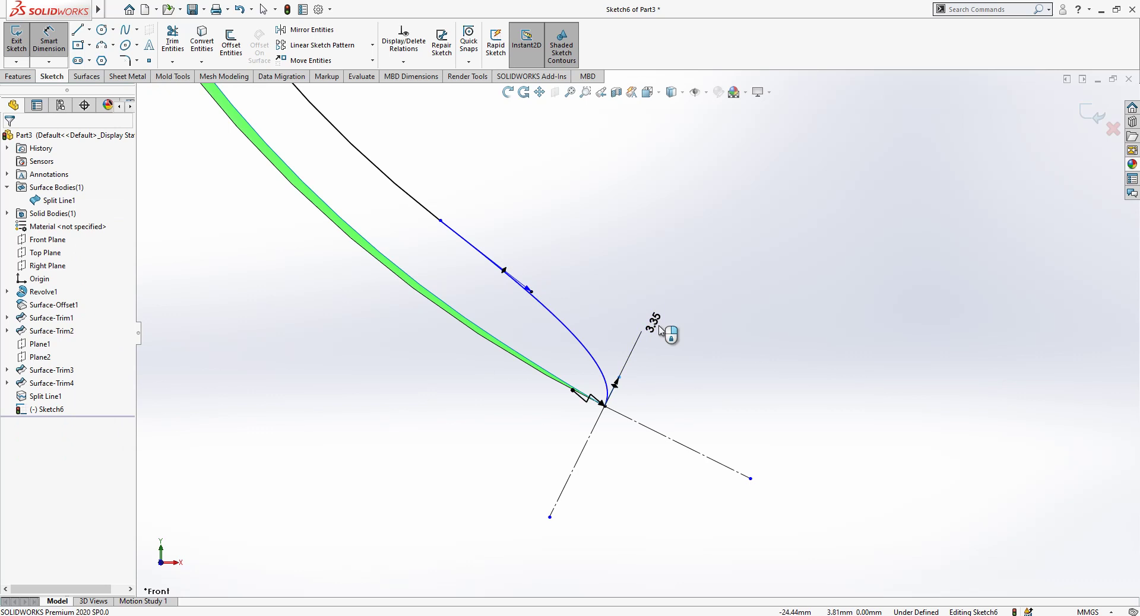
pyautogui.click(664, 330)
pyautogui.write('5')
pyautogui.press('Return')
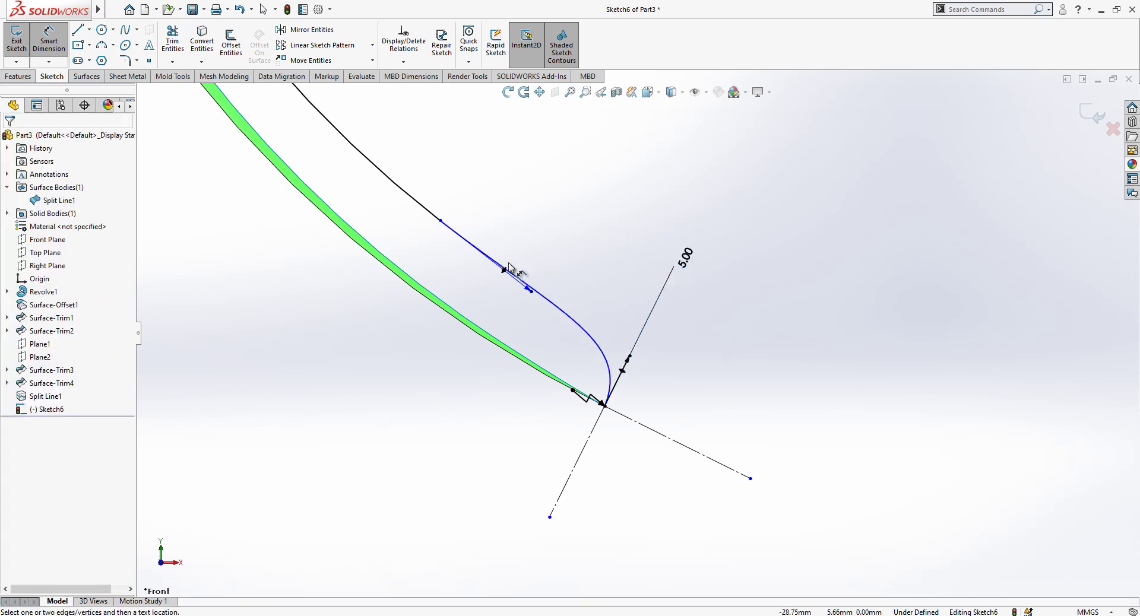
pyautogui.click(528, 294)
pyautogui.click(440, 220)
pyautogui.click(564, 249)
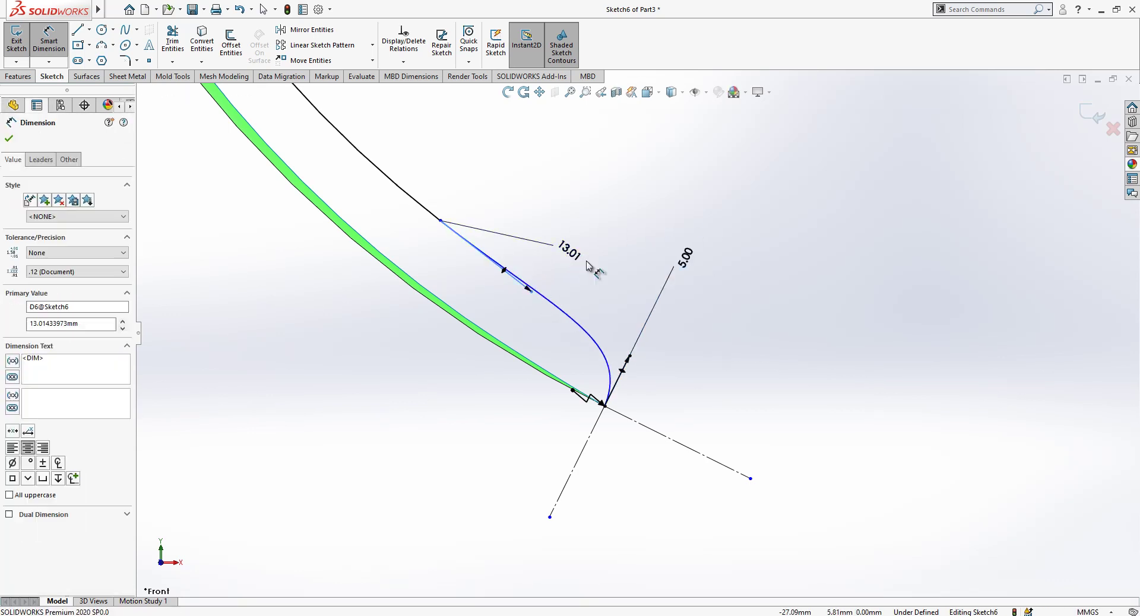
pyautogui.write('5')
pyautogui.press('Return')
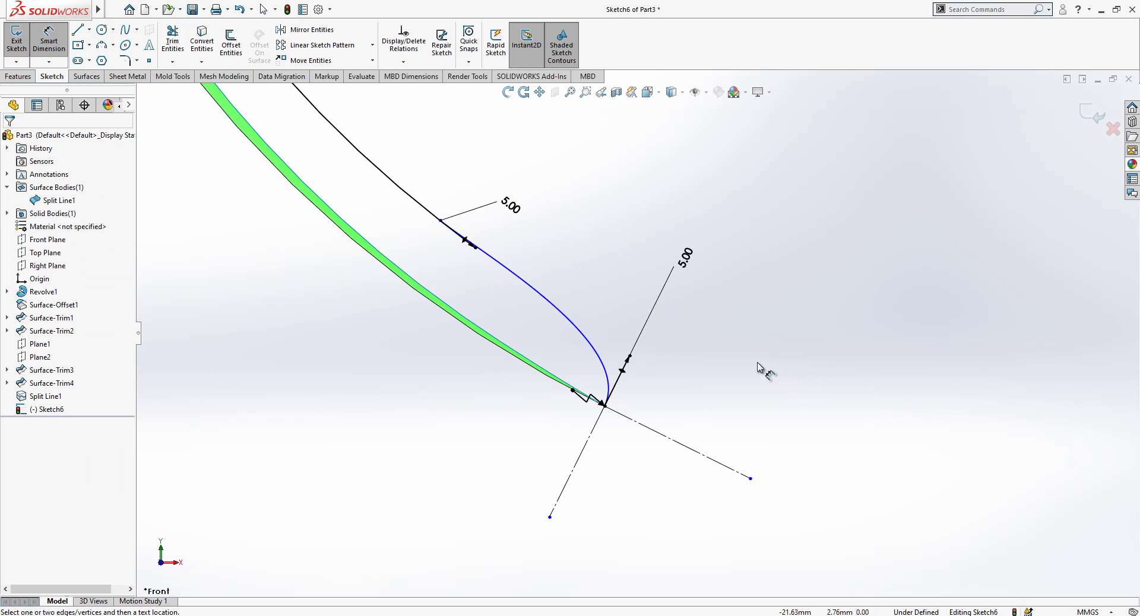
# Step: Add a 6.56 distance from the right construction line to the curve's end, then delete it
pyautogui.click(596, 426)
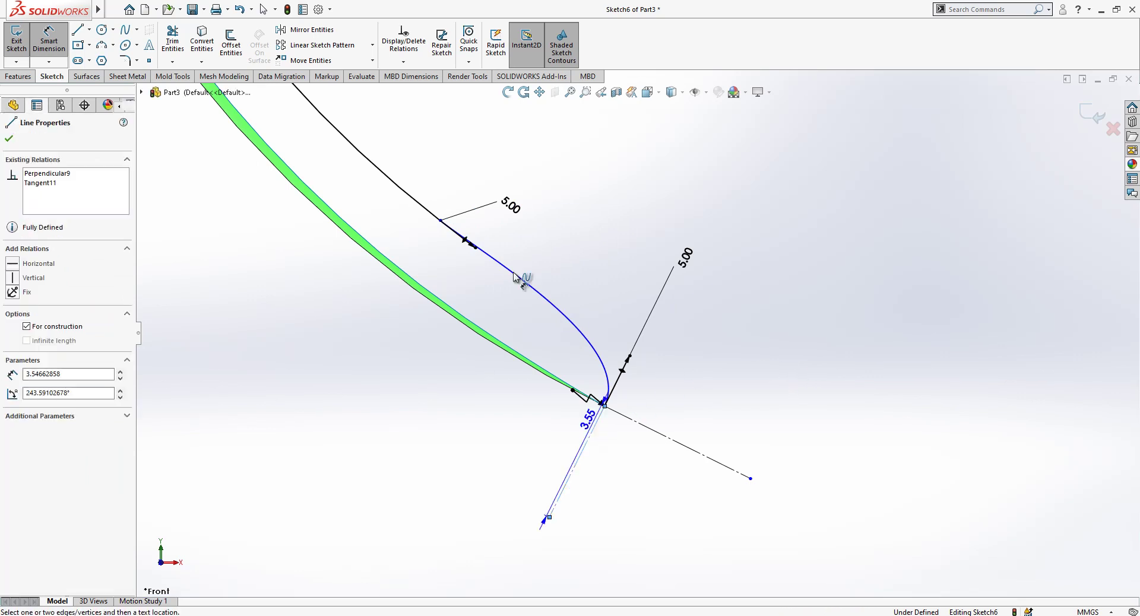
pyautogui.click(442, 222)
pyautogui.click(562, 182)
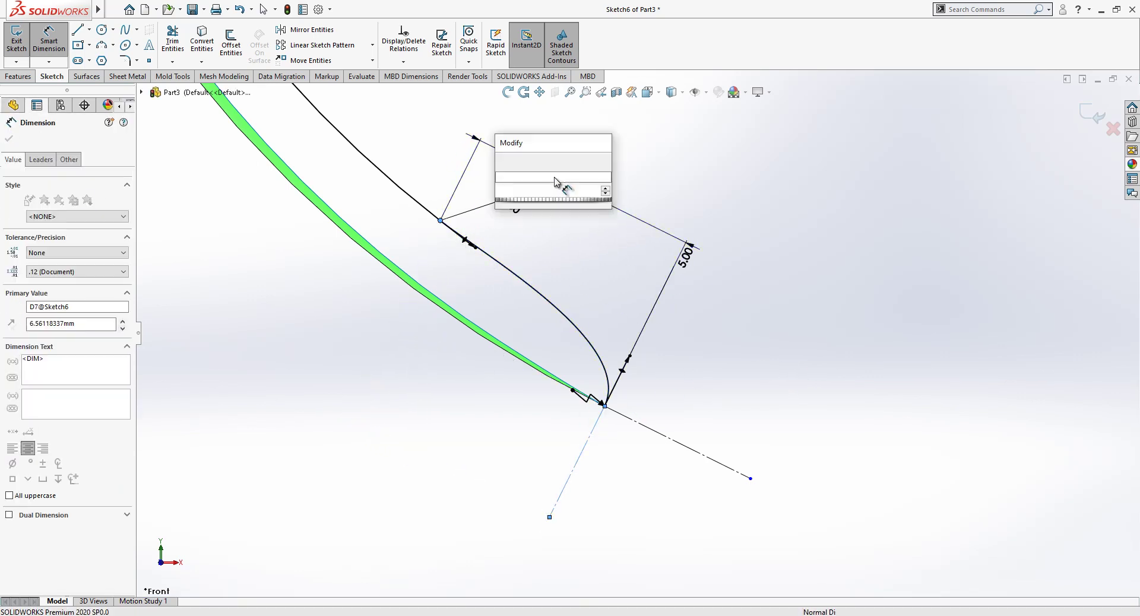
pyautogui.press('Return')
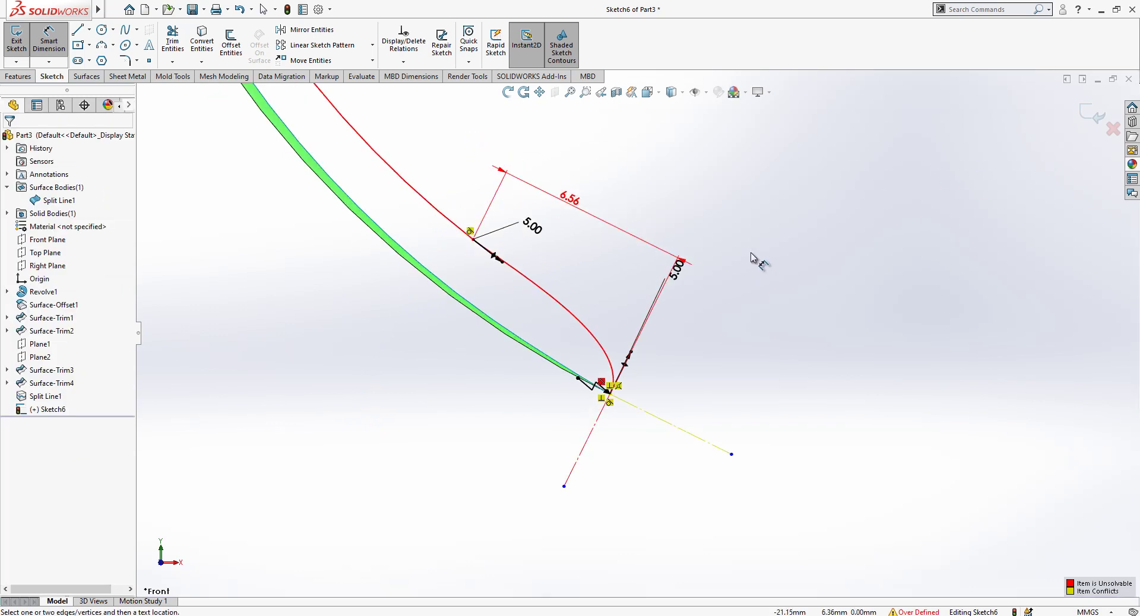
pyautogui.press('Escape')
pyautogui.scroll(-3, 598, 381)
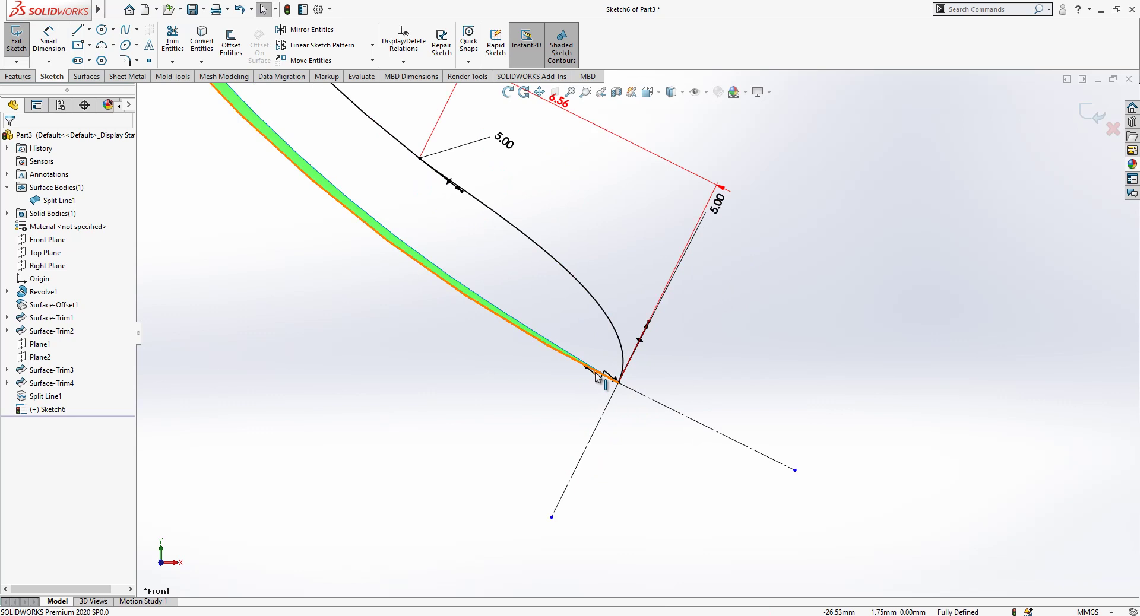
pyautogui.scroll(2, 598, 385)
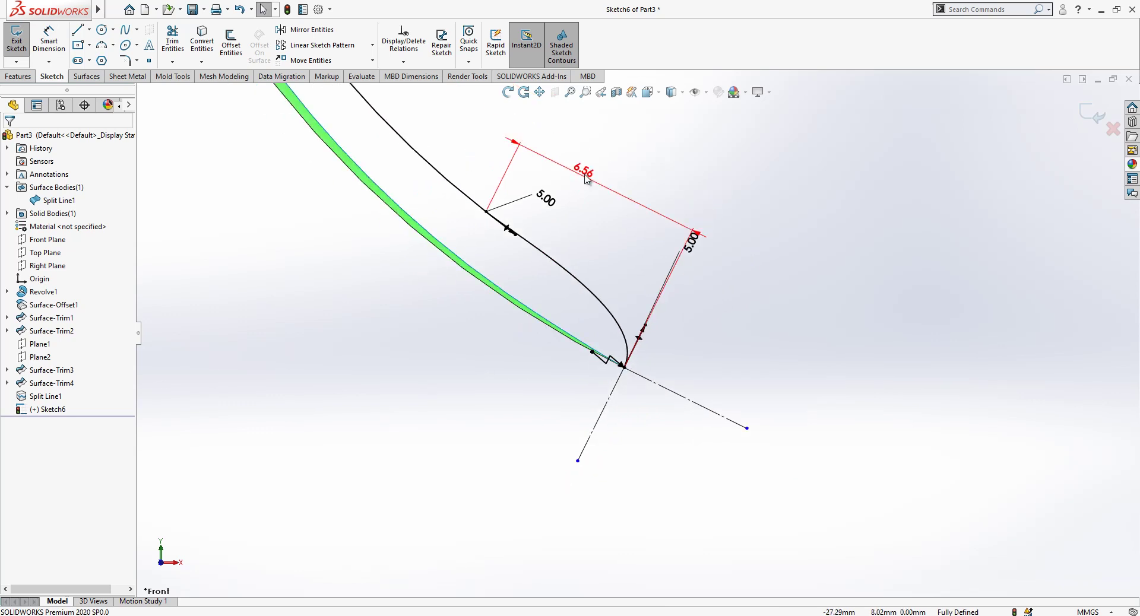
pyautogui.click(600, 168)
pyautogui.press('Delete')
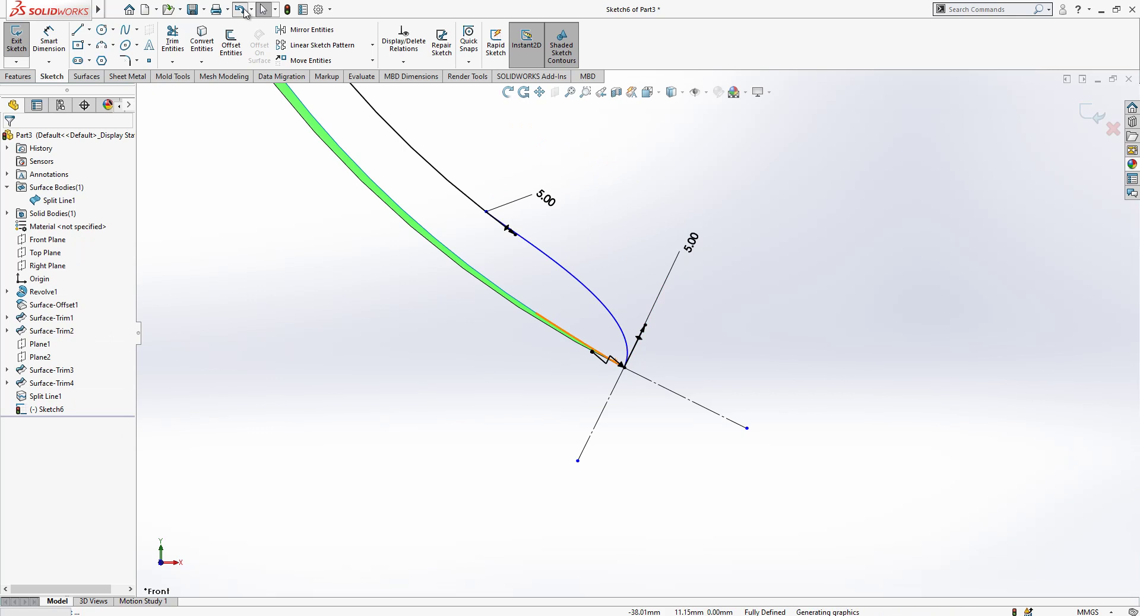
# Step: Undo the last four dimension changes and set the remaining 3.35 dimension to 5.00
pyautogui.click(241, 10)
pyautogui.click(241, 10)
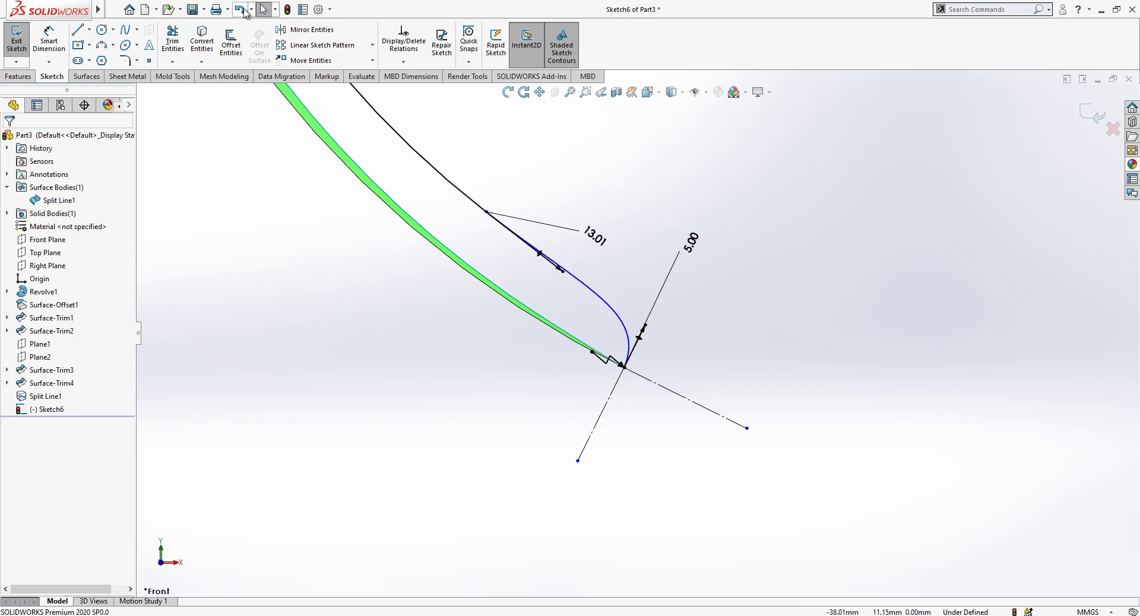
pyautogui.click(242, 10)
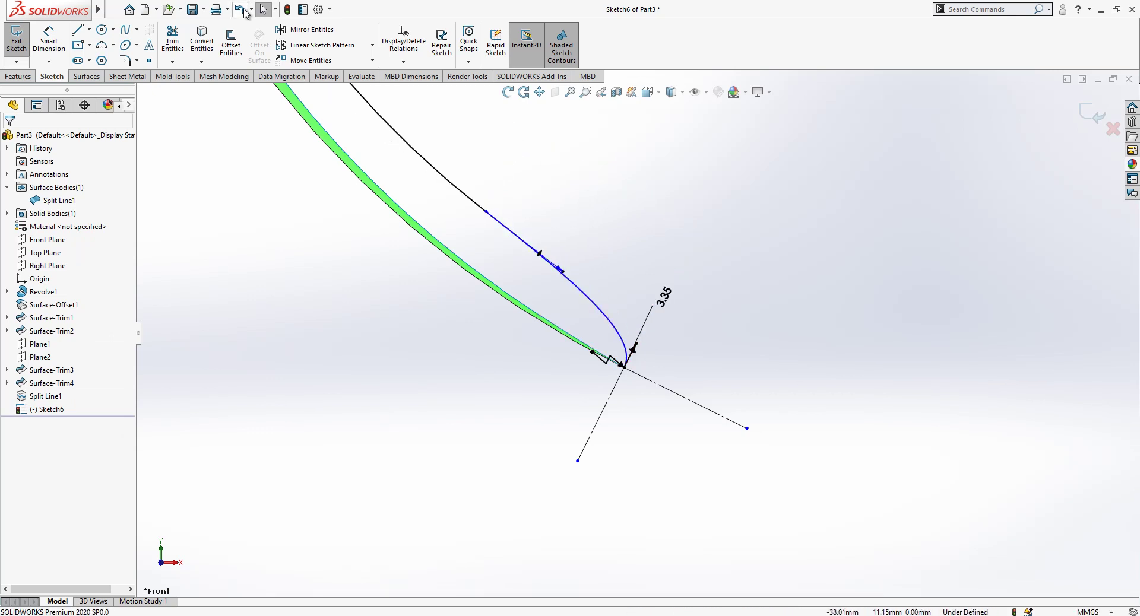
pyautogui.click(242, 10)
pyautogui.scroll(5, 725, 394)
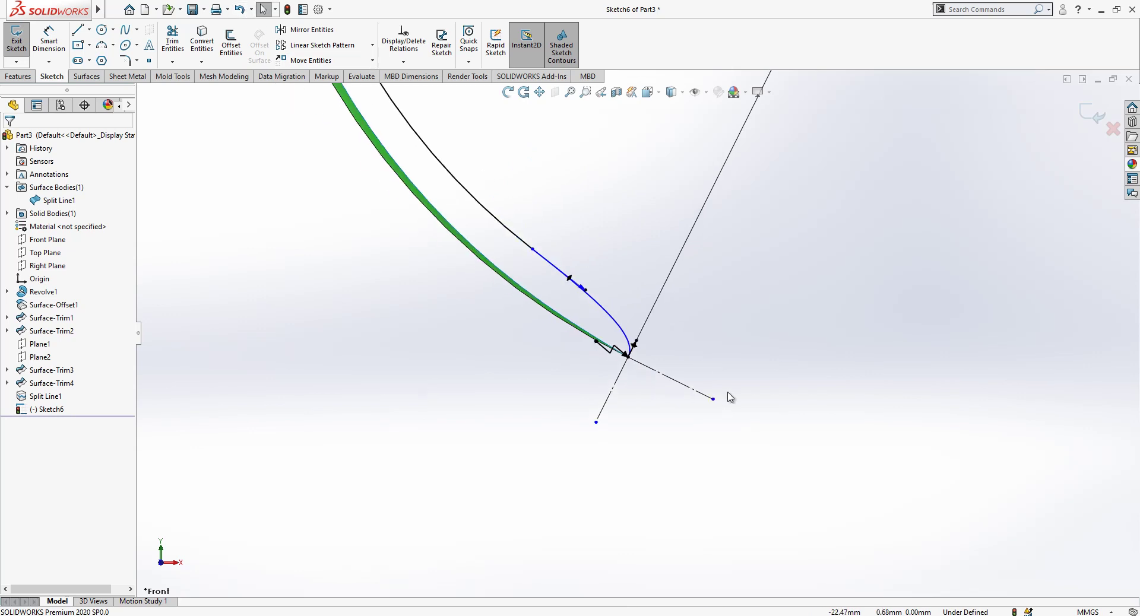
pyautogui.click(732, 128)
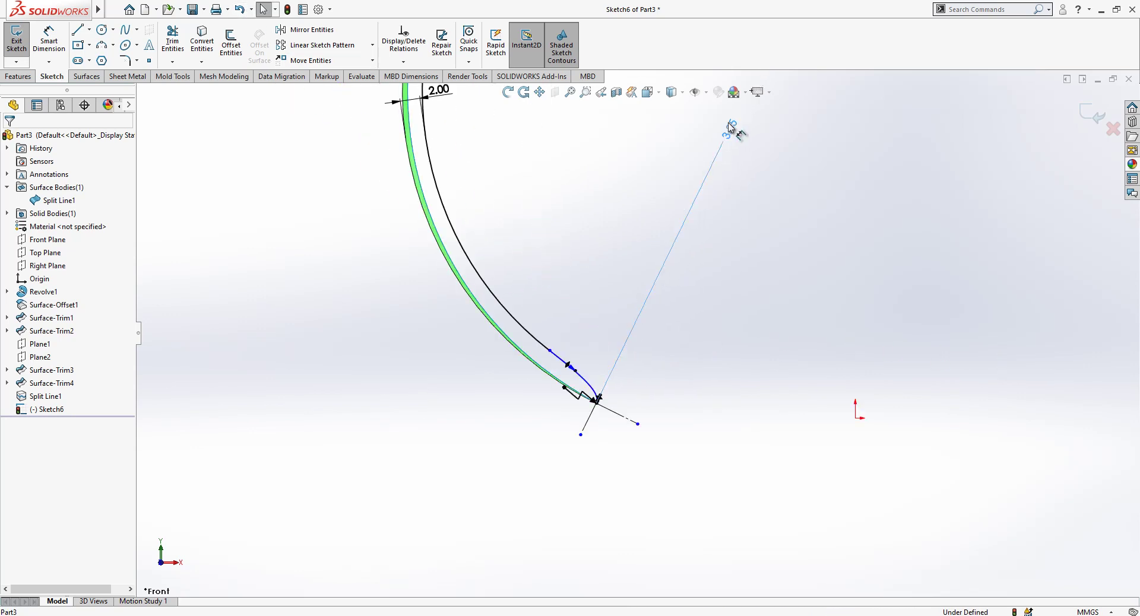
pyautogui.write('5')
pyautogui.press('Return')
pyautogui.scroll(-3, 514, 374)
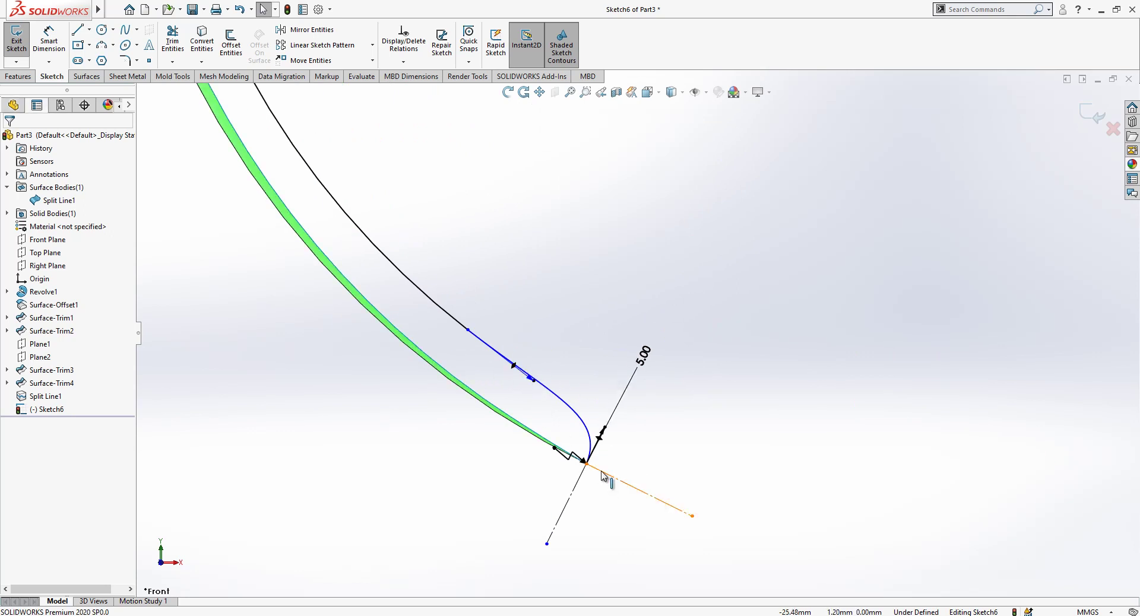
# Step: Add a relation to the right construction lines and delete the conflicting 5.00 dimension
pyautogui.click(604, 475)
pyautogui.press('Escape')
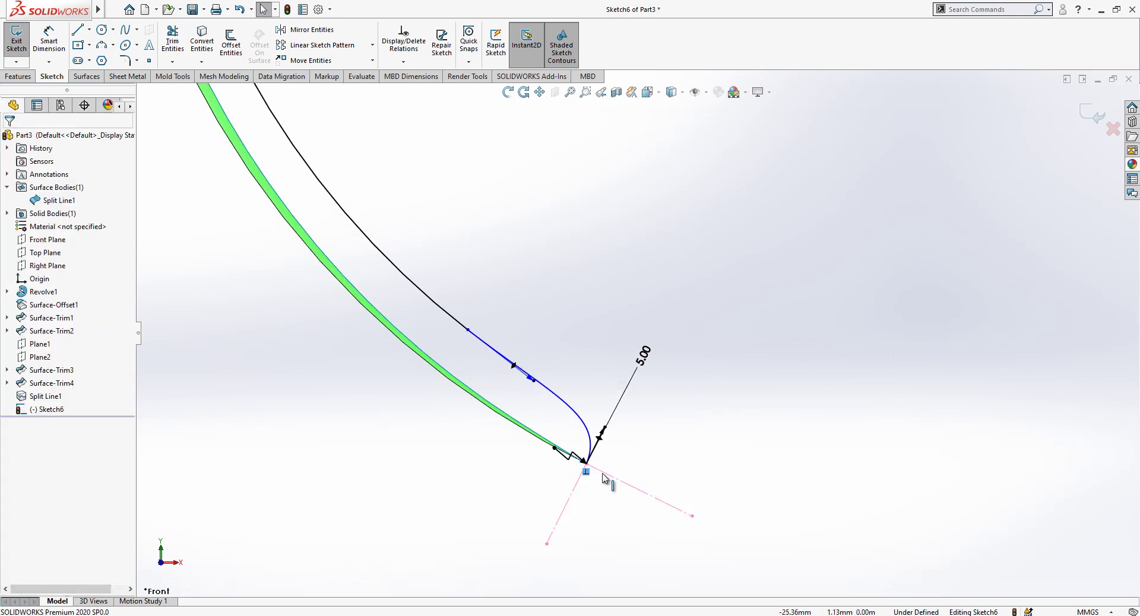
pyautogui.click(604, 475)
pyautogui.press('Escape')
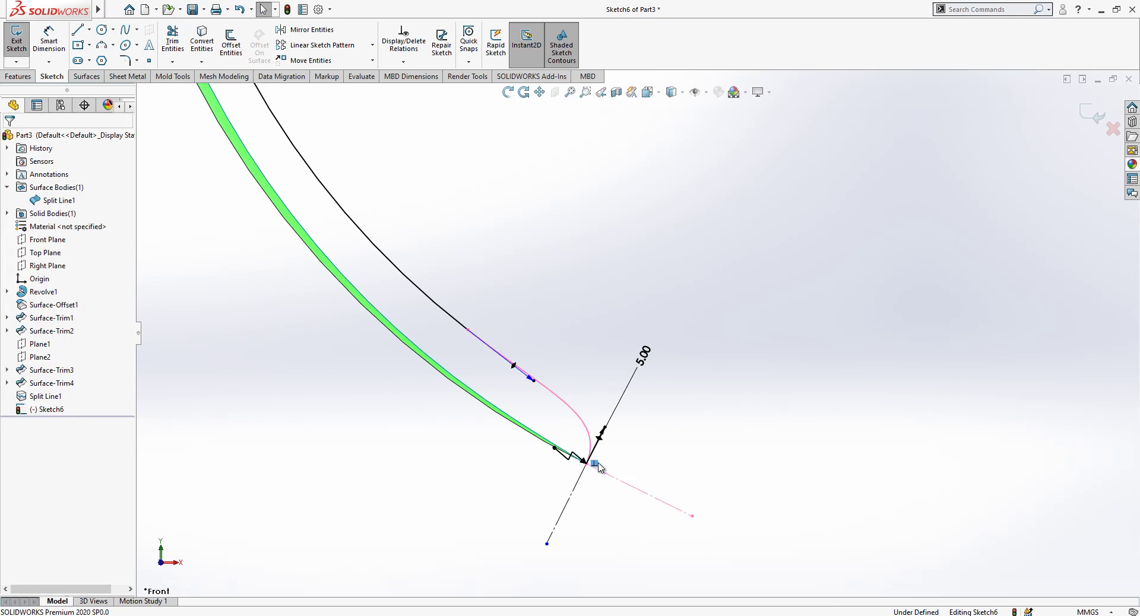
pyautogui.click(600, 467)
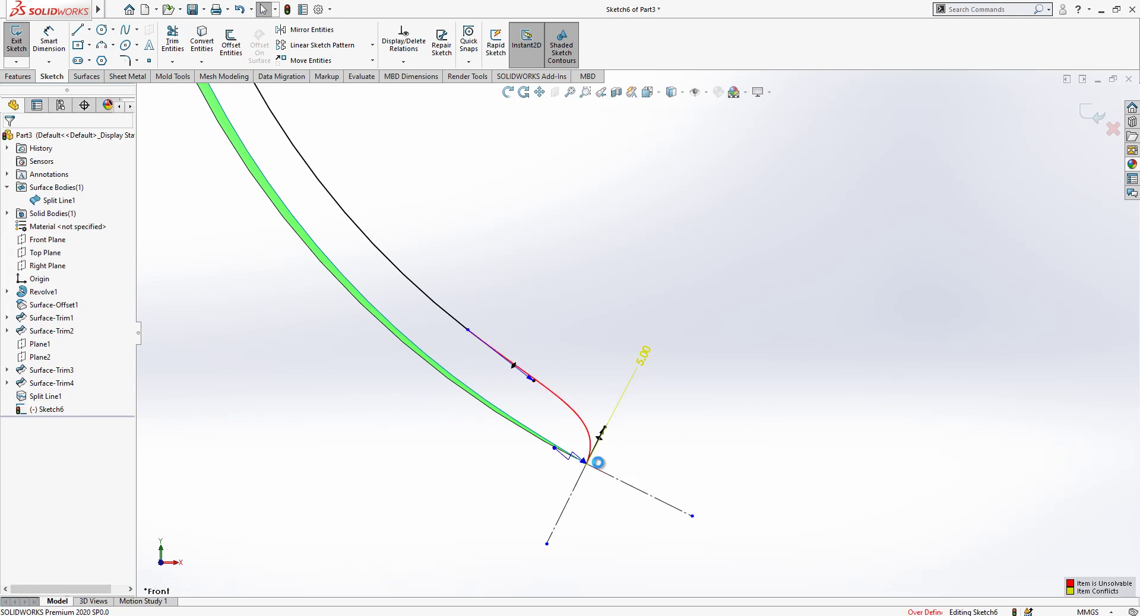
pyautogui.click(664, 378)
pyautogui.press('Delete')
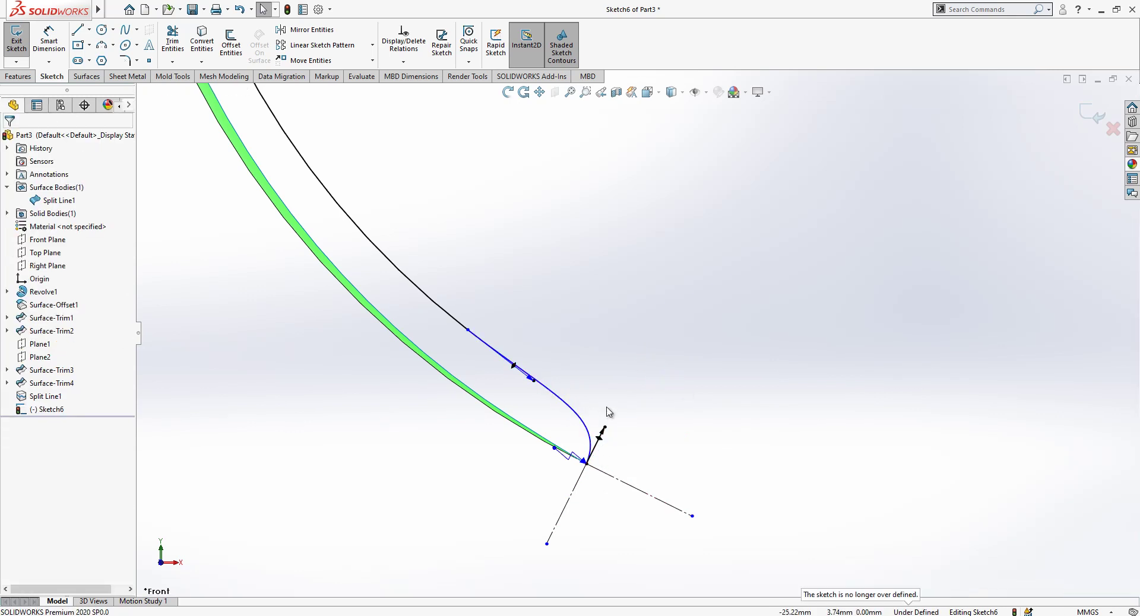
pyautogui.scroll(1, 608, 411)
pyautogui.click(49, 41)
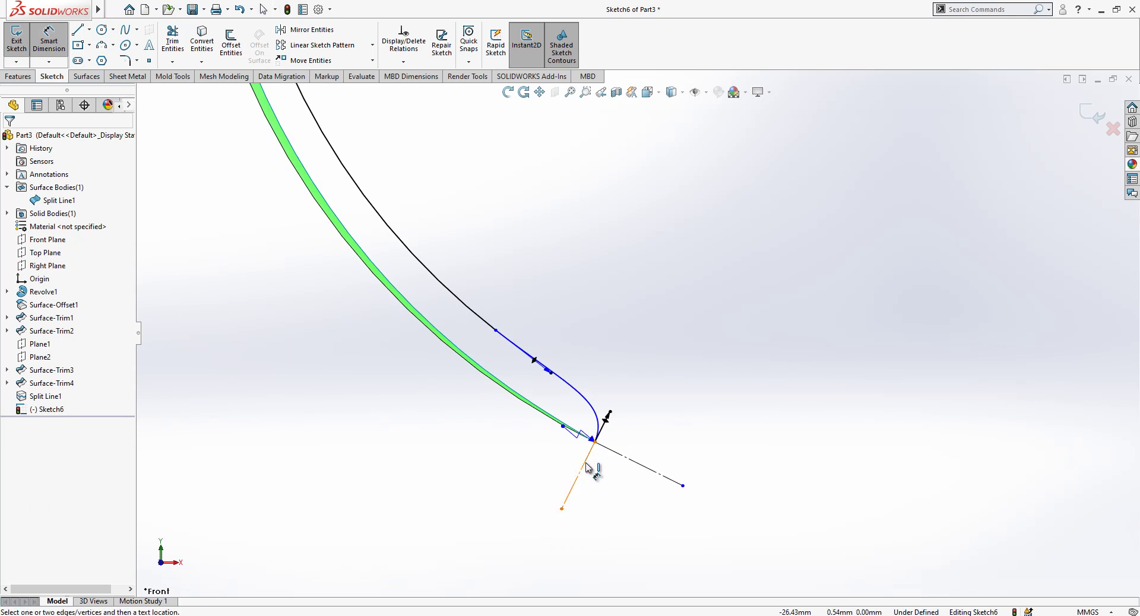
# Step: Add a 5.00 mm distance between the construction line and the curve's endpoint
pyautogui.click(587, 467)
pyautogui.click(496, 331)
pyautogui.click(564, 332)
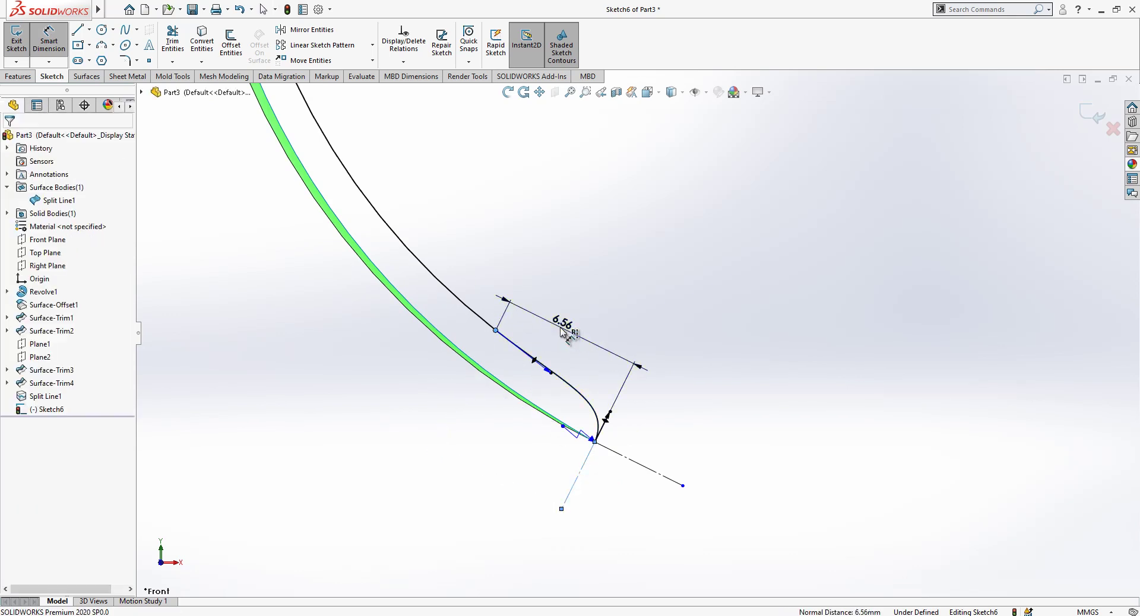
pyautogui.click(565, 332)
pyautogui.press('Return')
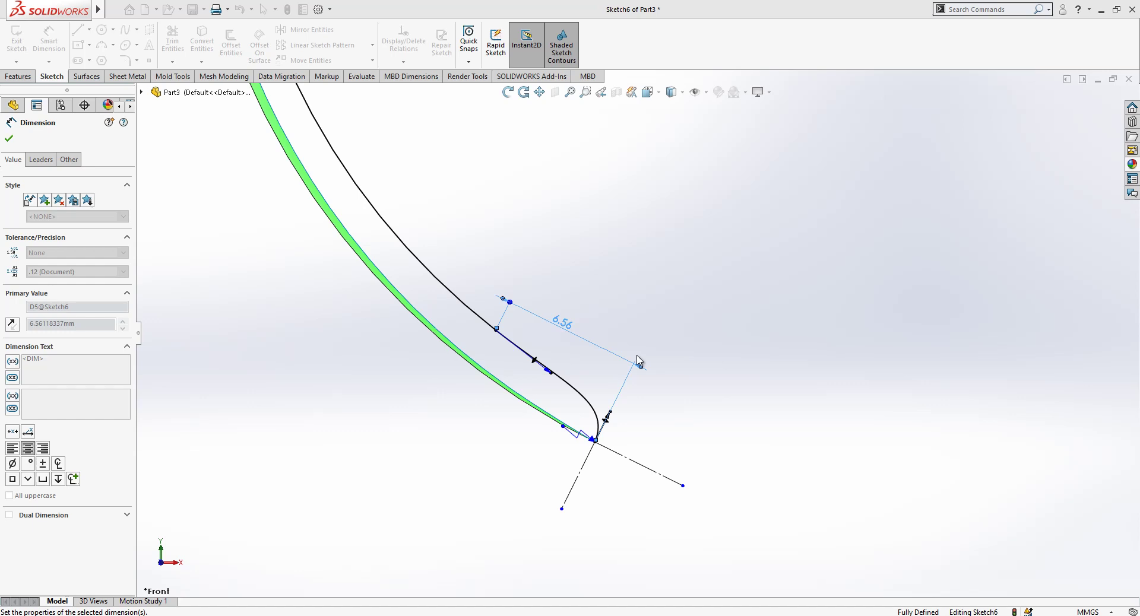
pyautogui.press('Escape')
pyautogui.click(639, 466)
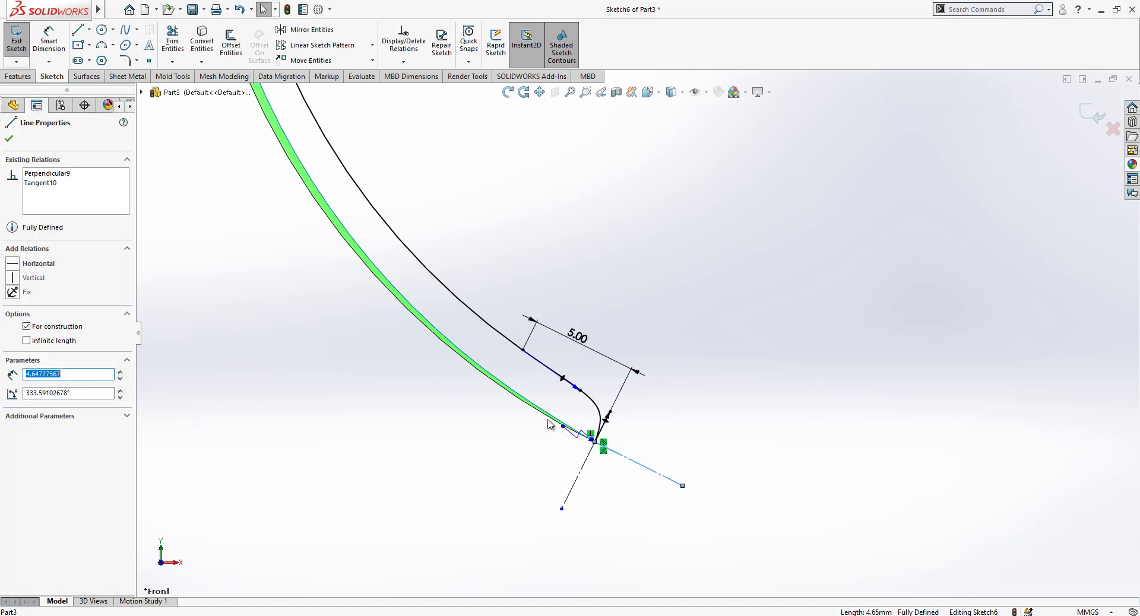
pyautogui.keyDown('ctrl'); pyautogui.click(542, 416); pyautogui.keyUp('ctrl')
pyautogui.press('Escape')
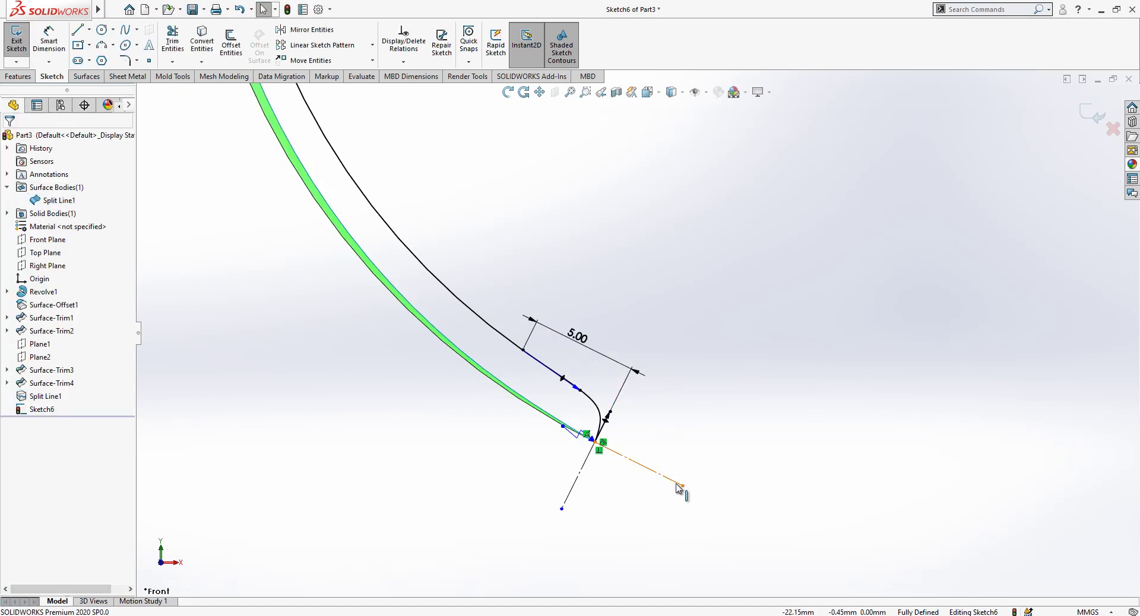
pyautogui.click(683, 486)
pyautogui.press('Escape')
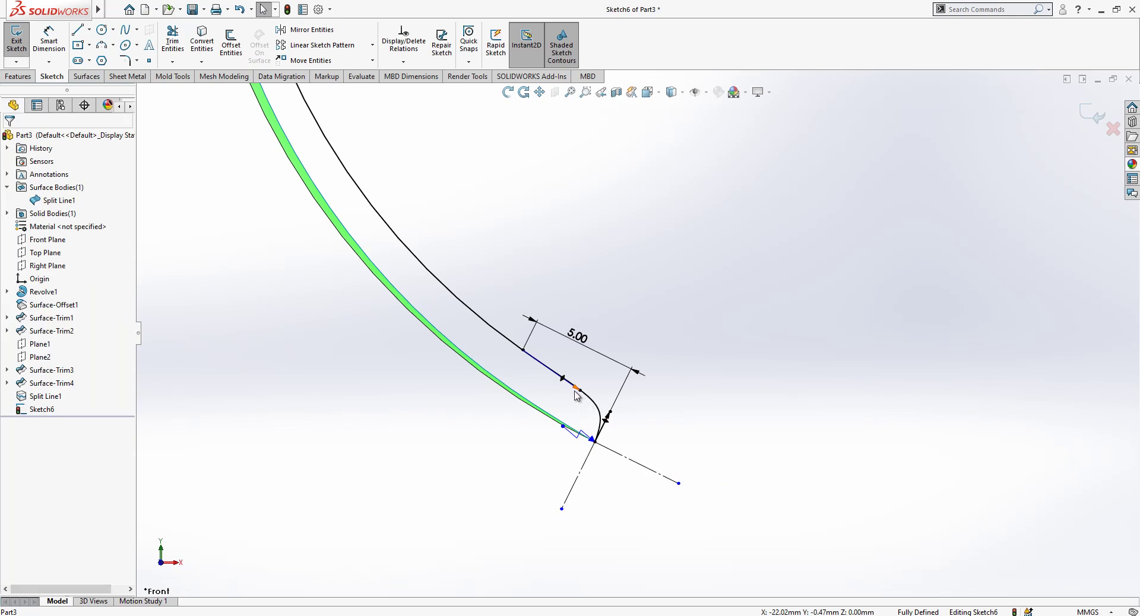
# Step: Add a second 5.00 dimension at the spline's lower end and discard the redundant radius dimension
pyautogui.click(49, 42)
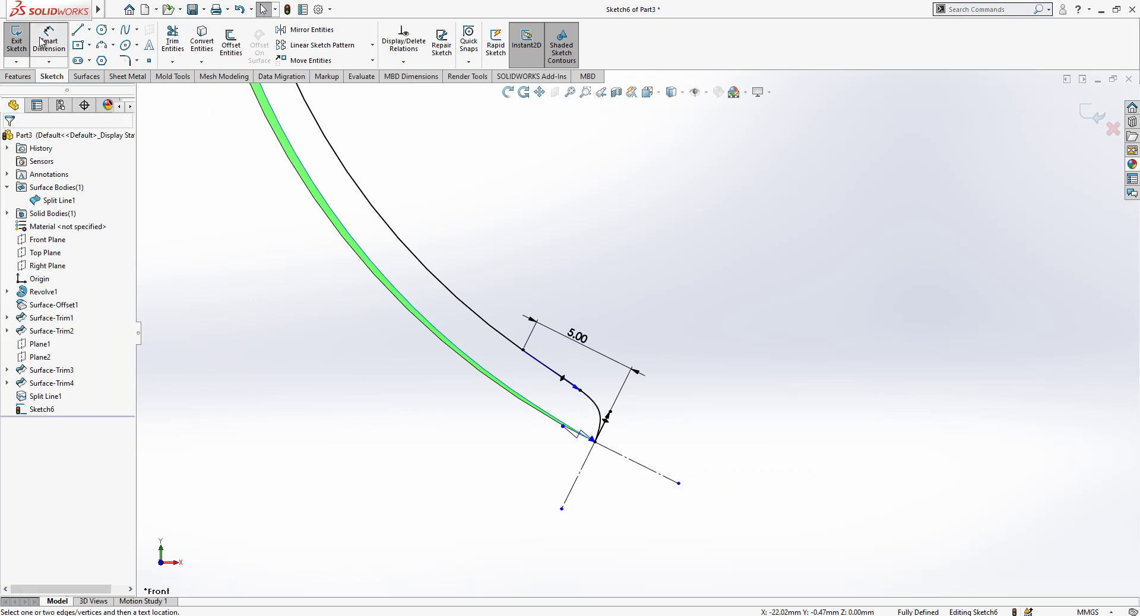
pyautogui.click(580, 392)
pyautogui.click(660, 328)
pyautogui.press('Return')
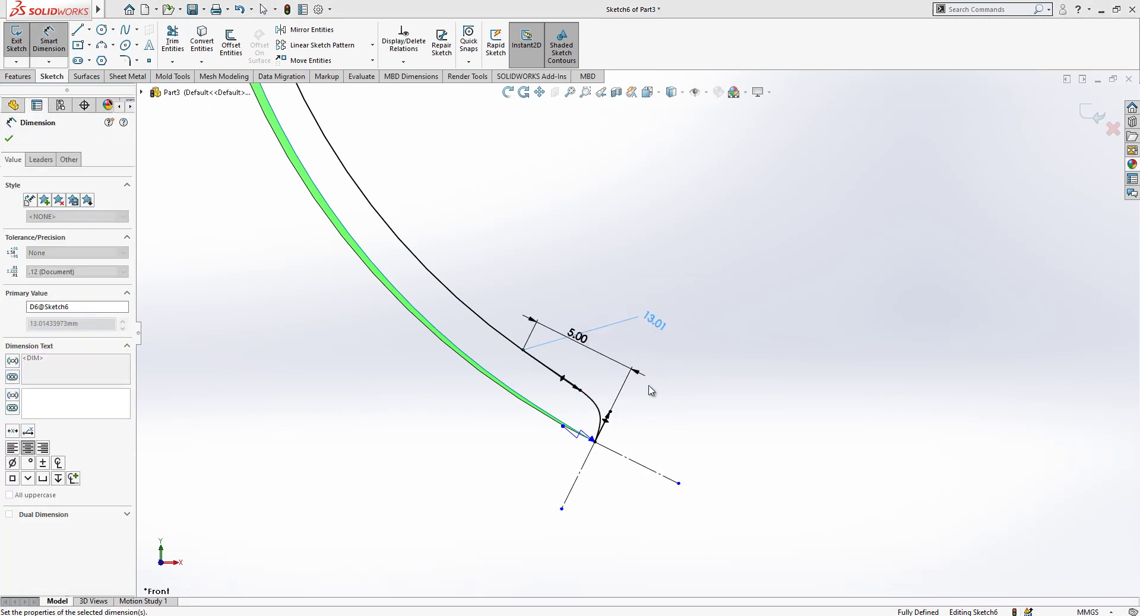
pyautogui.click(597, 412)
pyautogui.click(650, 426)
pyautogui.click(569, 319)
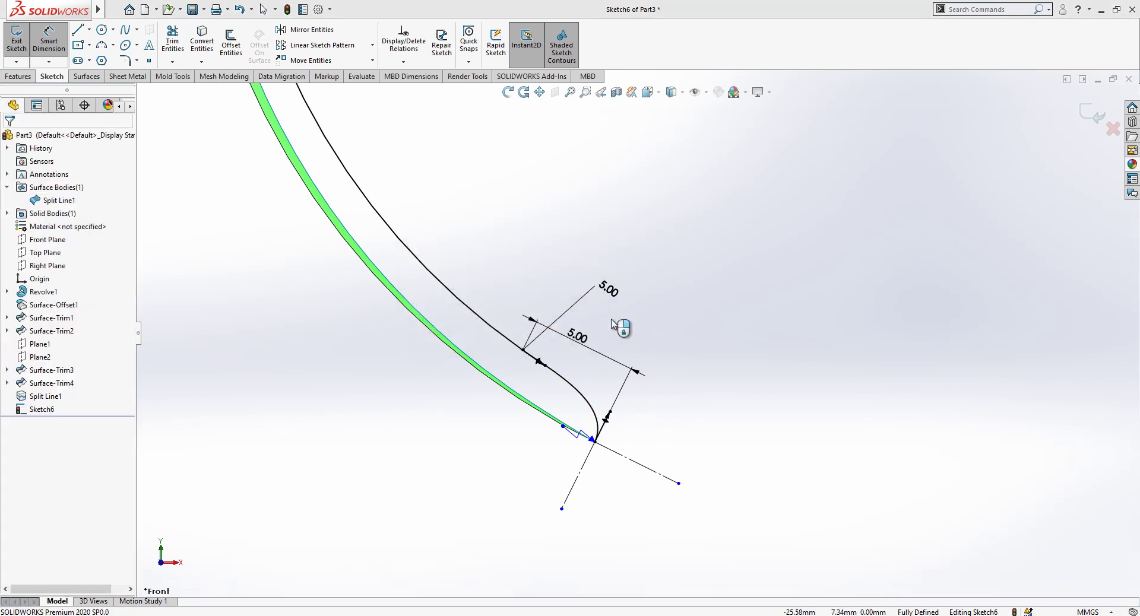
pyautogui.scroll(2, 635, 338)
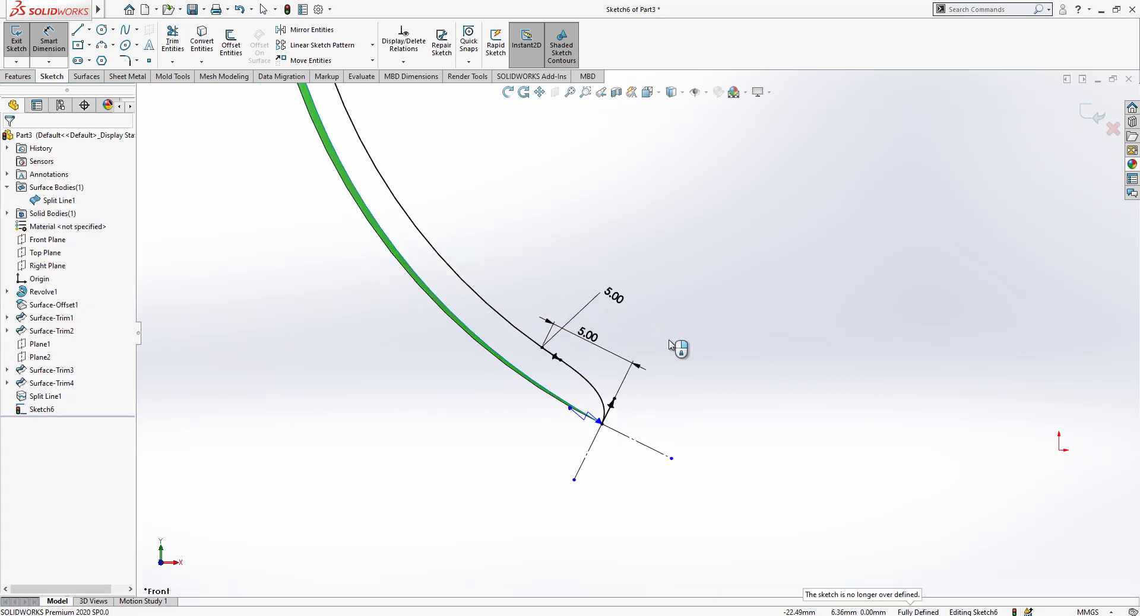
# Step: Exit Sketch6 and orbit to view the curved green surface face-on
pyautogui.click(1084, 113)
pyautogui.scroll(4, 671, 409)
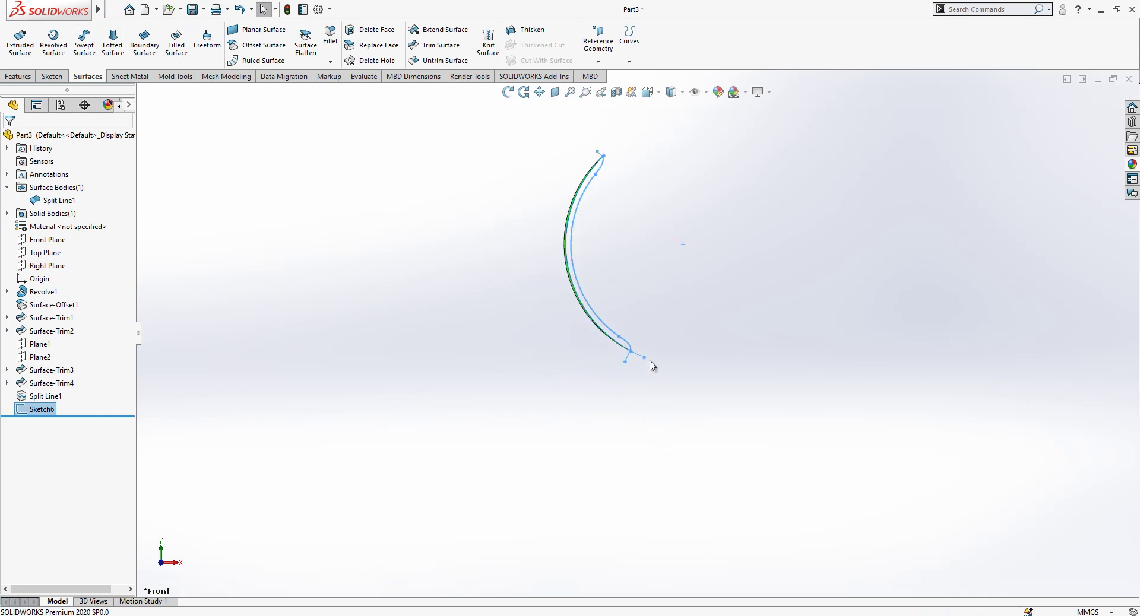
pyautogui.moveTo(653, 366); pyautogui.dragTo(708, 354, button='middle')
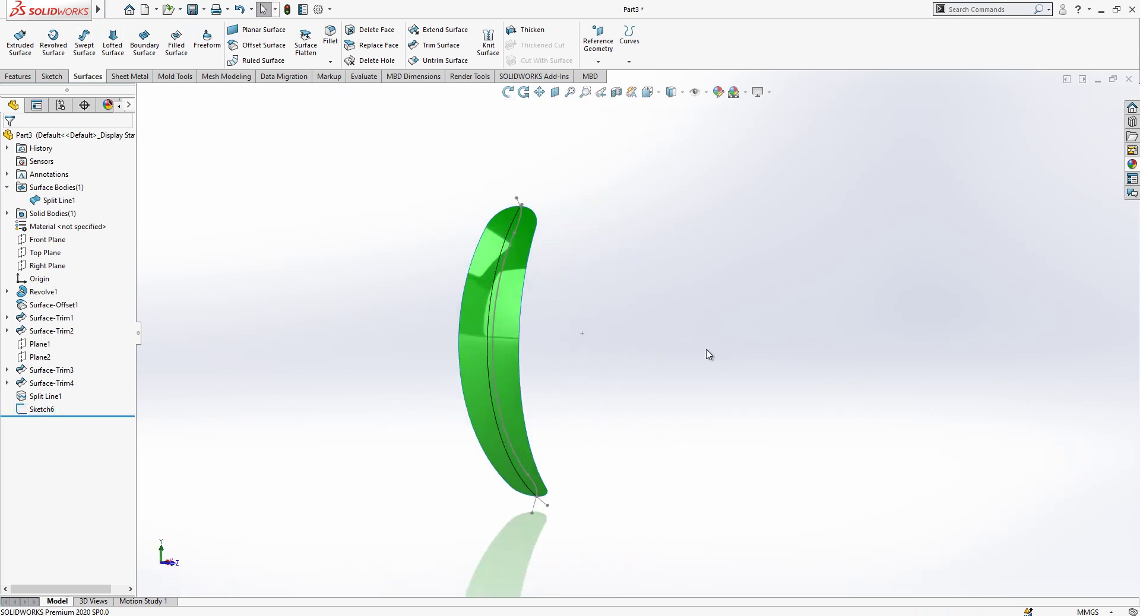
# Step: Try converting the outer surface face in a trial 3D sketch, then abandon it and exit
pyautogui.click(33, 78)
pyautogui.click(58, 78)
pyautogui.click(16, 62)
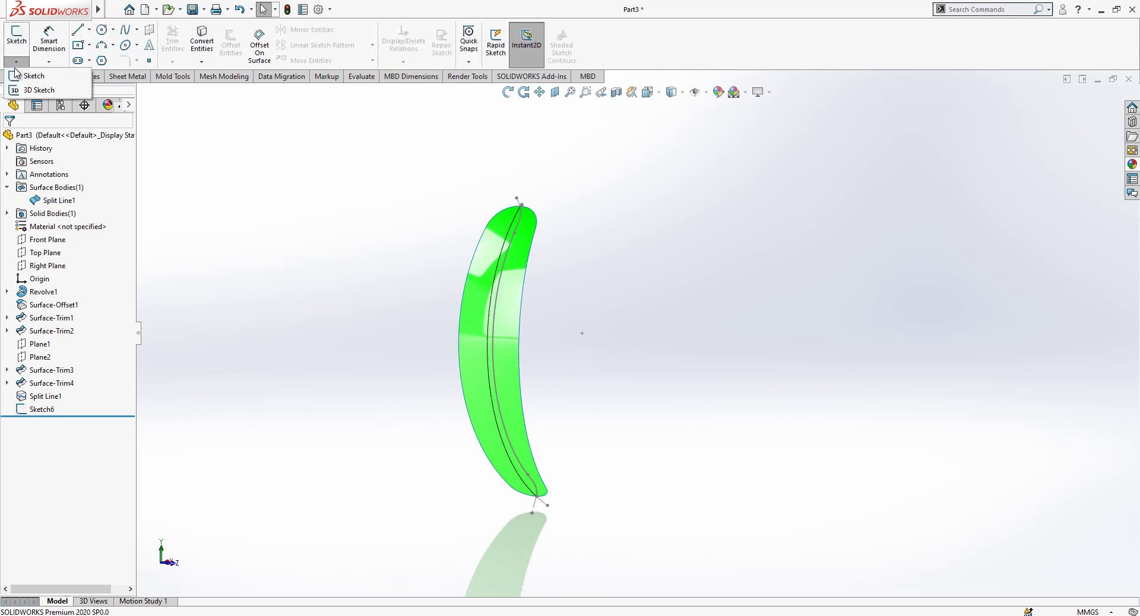
pyautogui.click(27, 84)
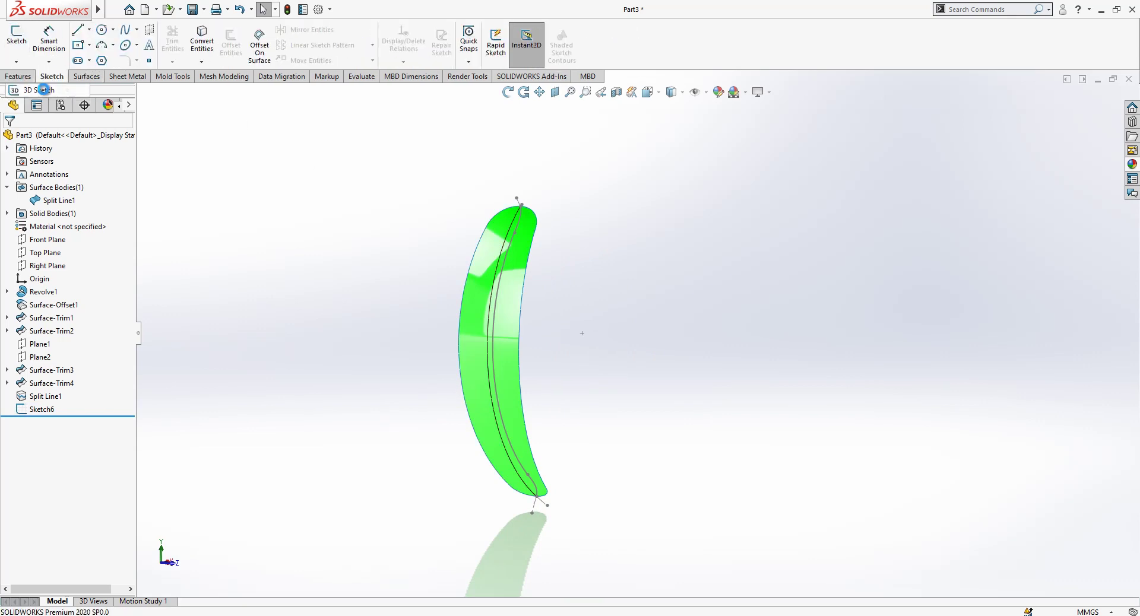
pyautogui.click(200, 47)
pyautogui.click(484, 256)
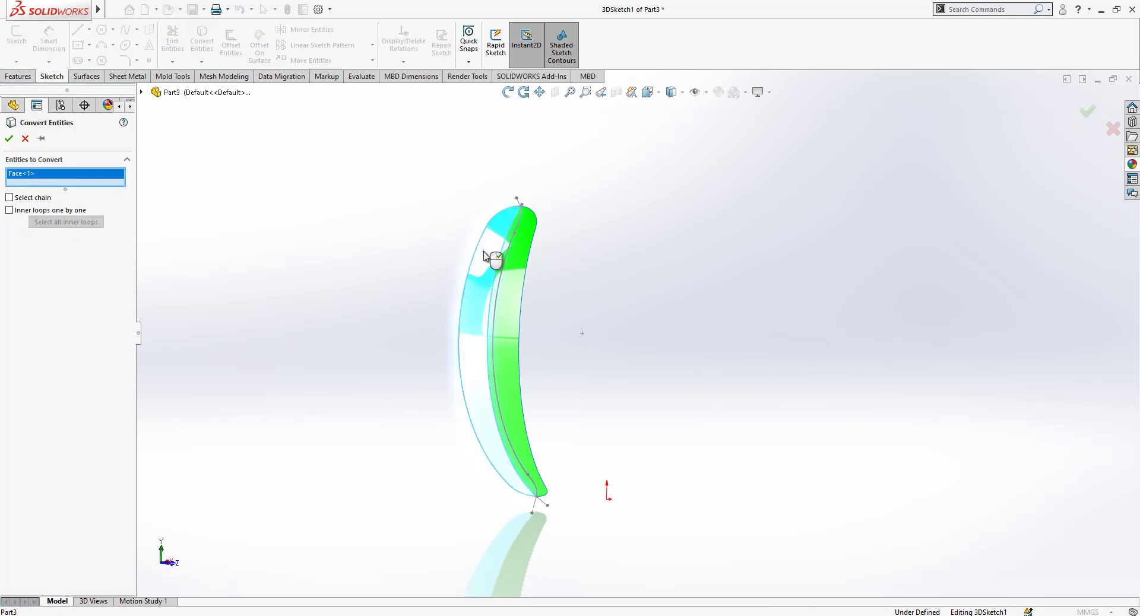
pyautogui.click(7, 138)
pyautogui.click(644, 351)
pyautogui.scroll(-3, 496, 255)
pyautogui.click(9, 138)
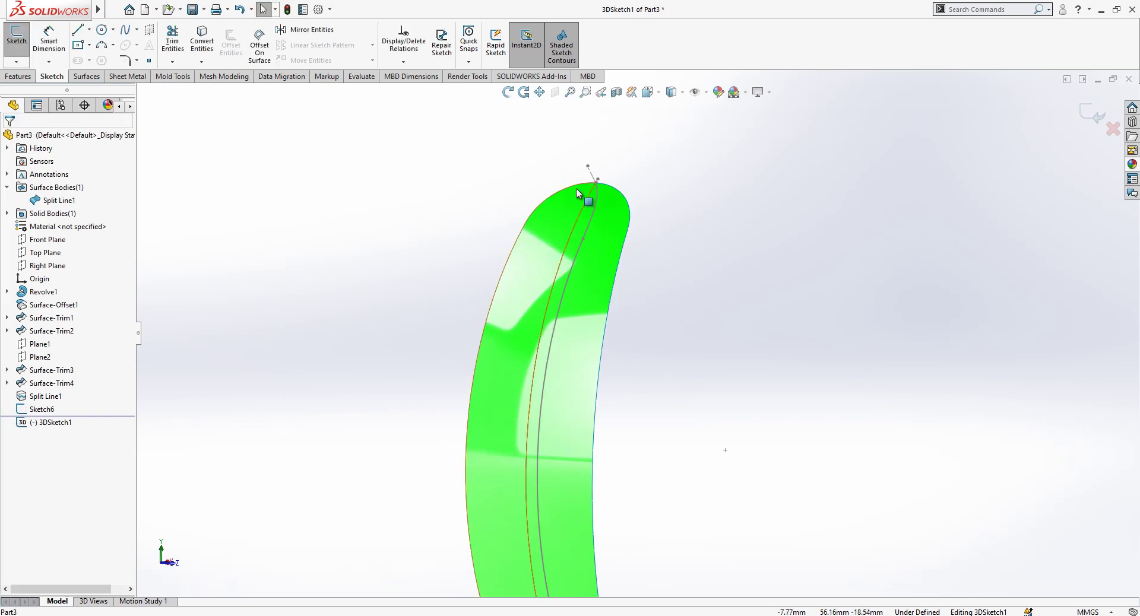
pyautogui.click(1092, 112)
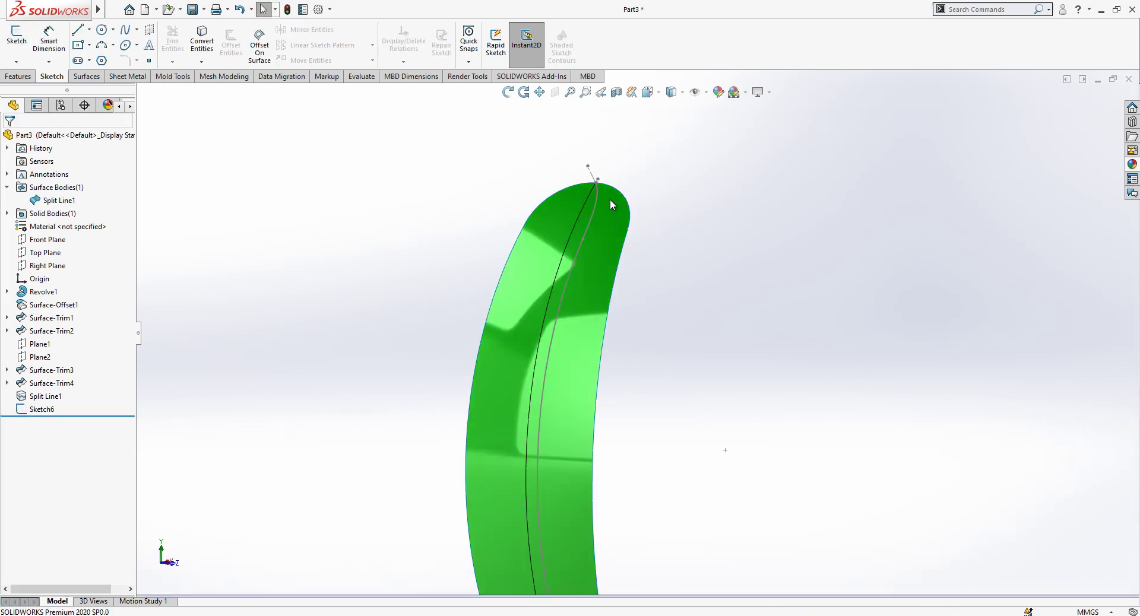
pyautogui.scroll(3, 665, 342)
pyautogui.scroll(-4, 648, 452)
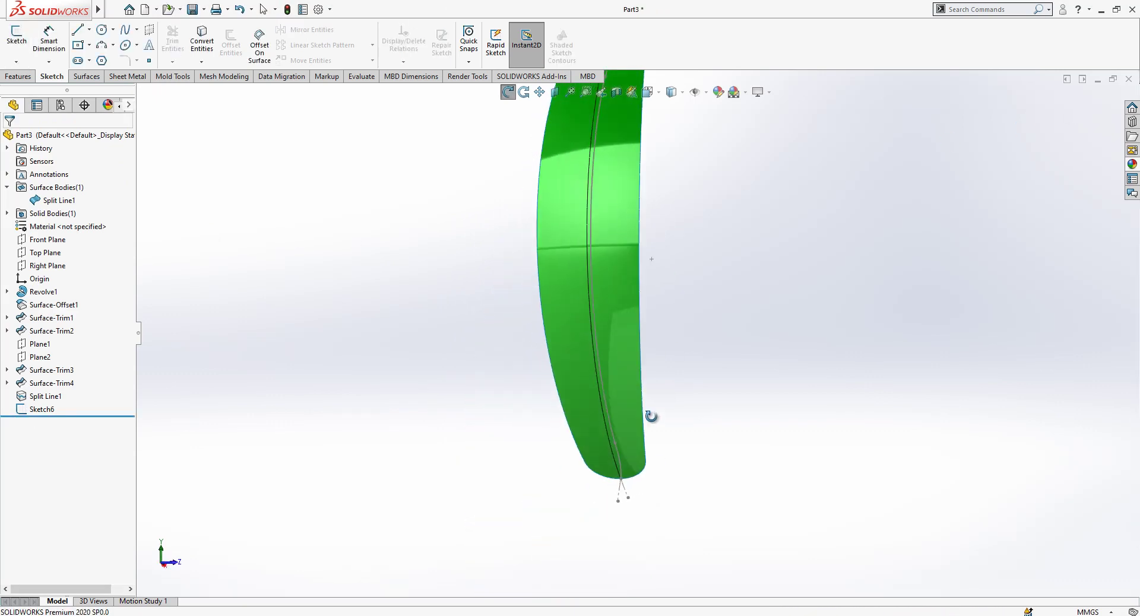
pyautogui.moveTo(652, 414); pyautogui.dragTo(649, 224, button='middle')
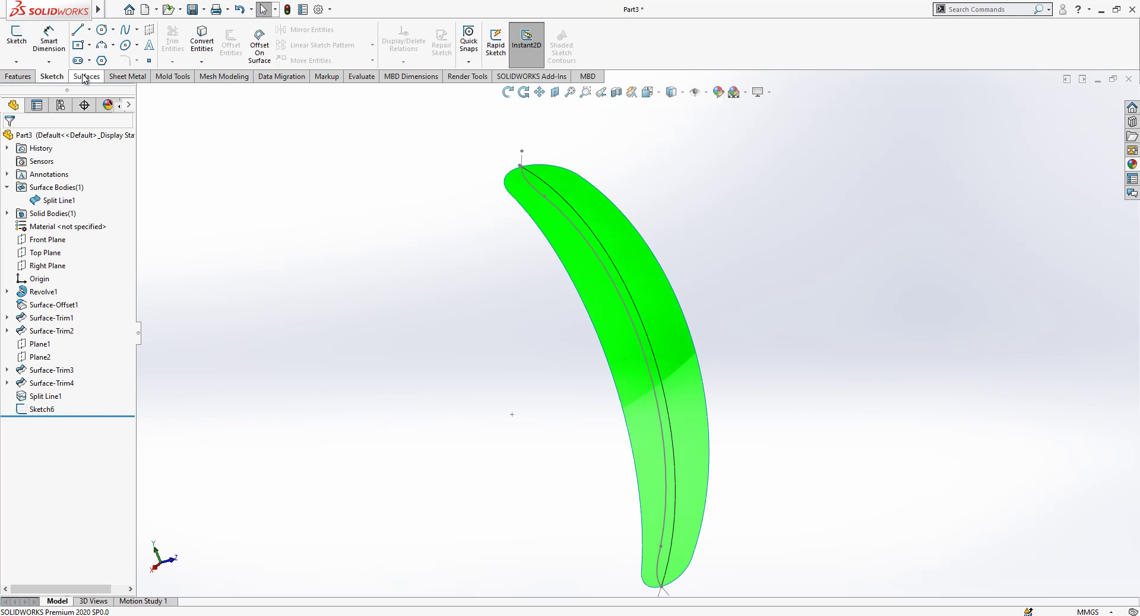
# Step: Start a Boundary-Surface and add the top arc edge as Open Group<1> in Direction 1
pyautogui.click(84, 76)
pyautogui.click(144, 47)
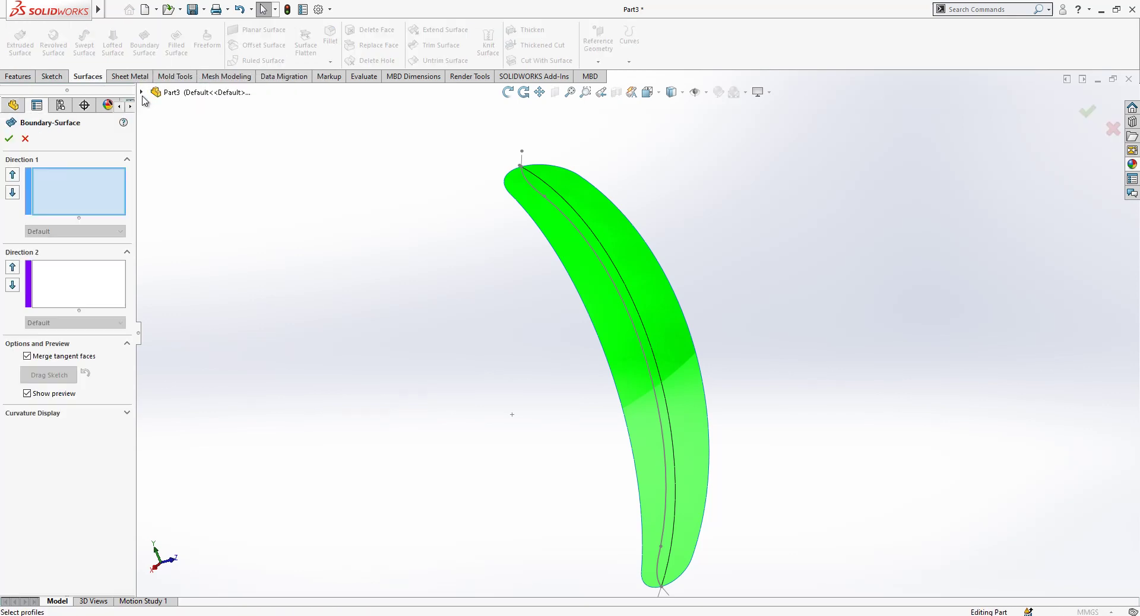
pyautogui.rightClick(84, 174)
pyautogui.click(121, 210)
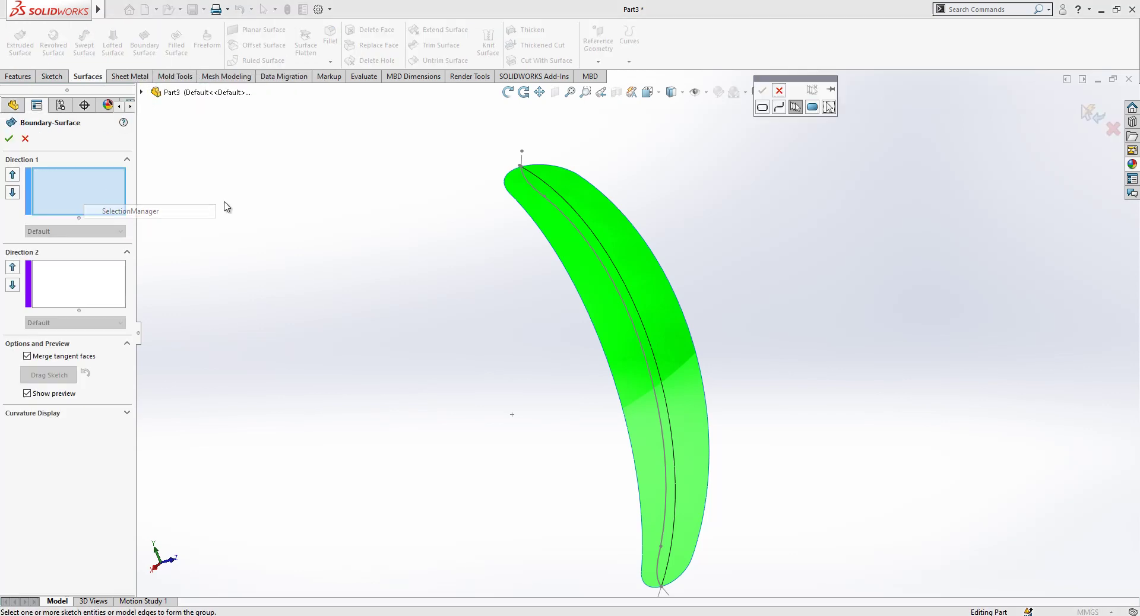
pyautogui.scroll(-4, 522, 178)
pyautogui.click(535, 201)
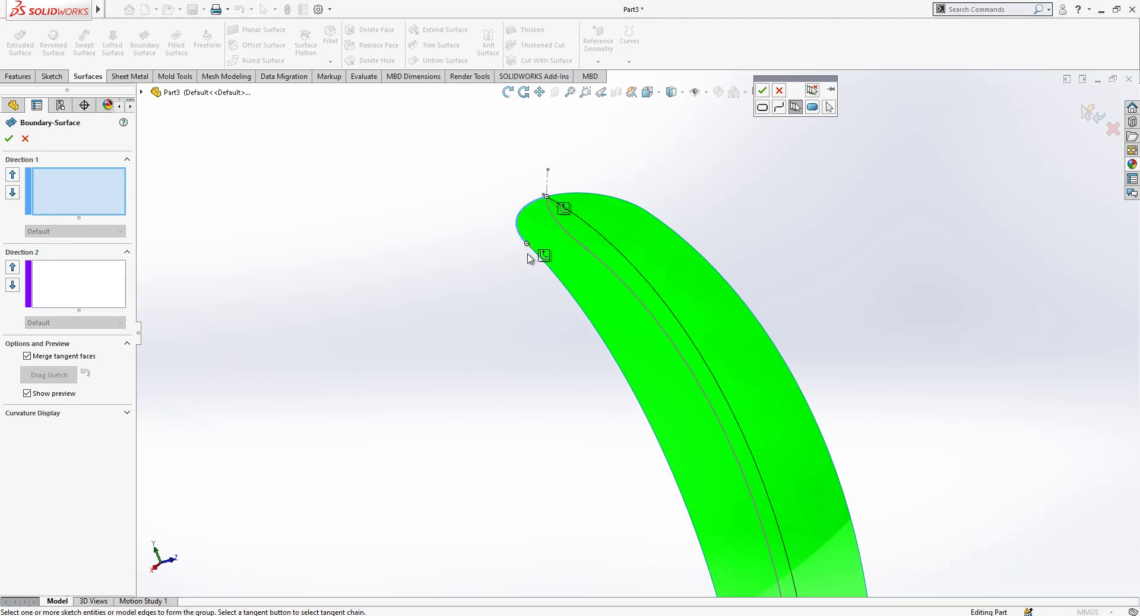
pyautogui.scroll(5, 594, 249)
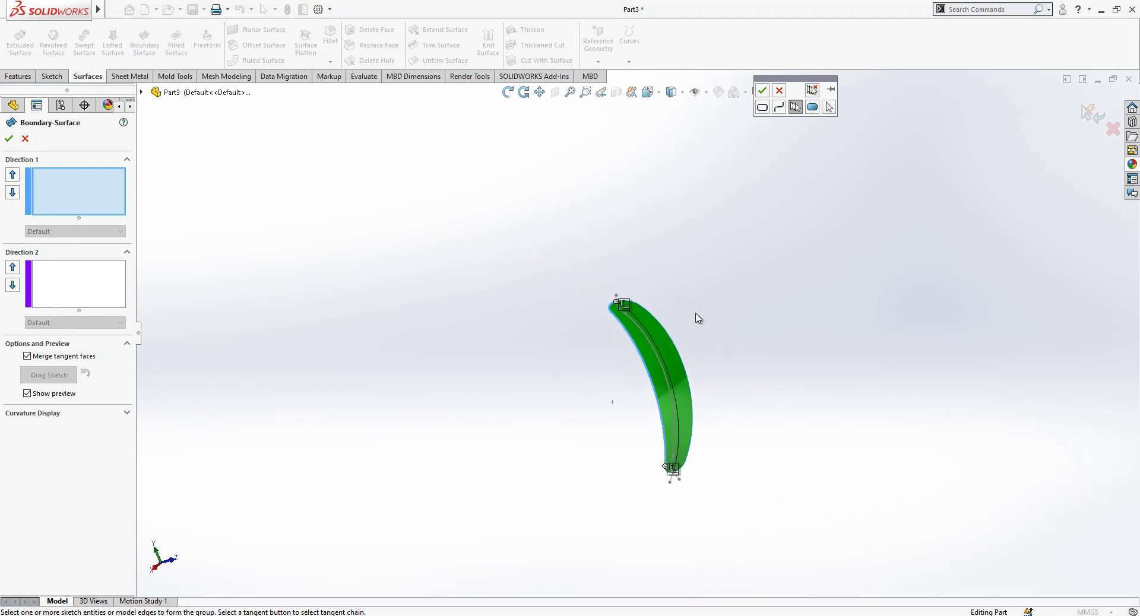
pyautogui.scroll(-6, 687, 448)
pyautogui.scroll(-5, 588, 386)
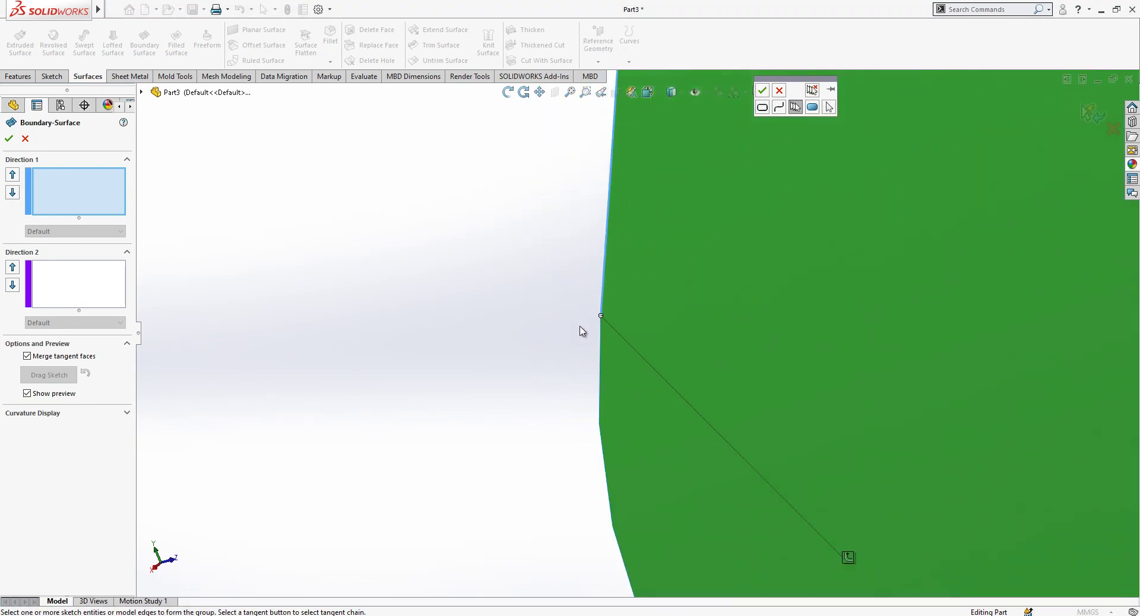
pyautogui.scroll(-2, 602, 327)
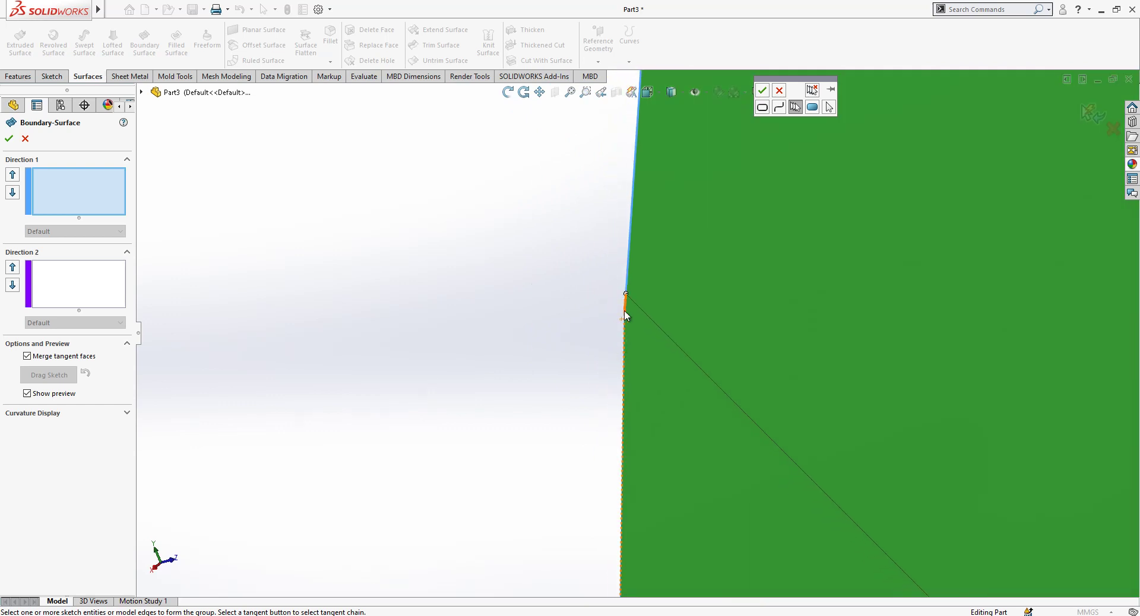
pyautogui.scroll(5, 624, 332)
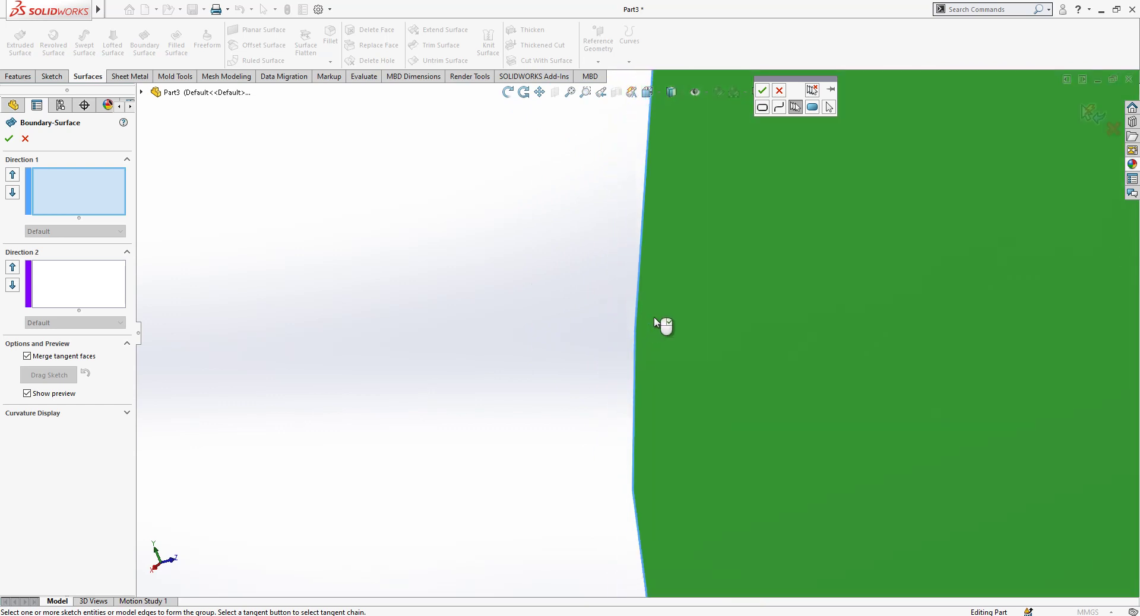
pyautogui.click(762, 92)
pyautogui.scroll(3, 784, 392)
# Step: Add Sketch6 as the second Direction 1 curve
pyautogui.moveTo(784, 392); pyautogui.dragTo(616, 216, button='middle')
pyautogui.scroll(-3, 588, 214)
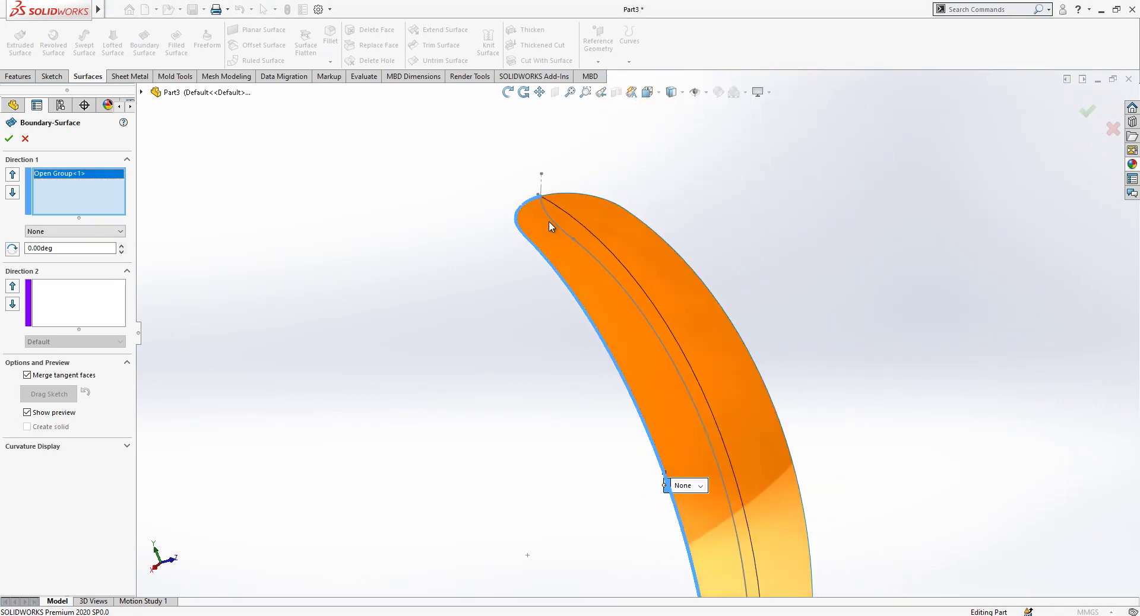
pyautogui.click(556, 226)
pyautogui.moveTo(588, 252)
pyautogui.mouseDown(button='middle')
pyautogui.moveTo(762, 182)
pyautogui.moveTo(778, 209)
pyautogui.moveTo(447, 224)
pyautogui.mouseUp(button='middle')
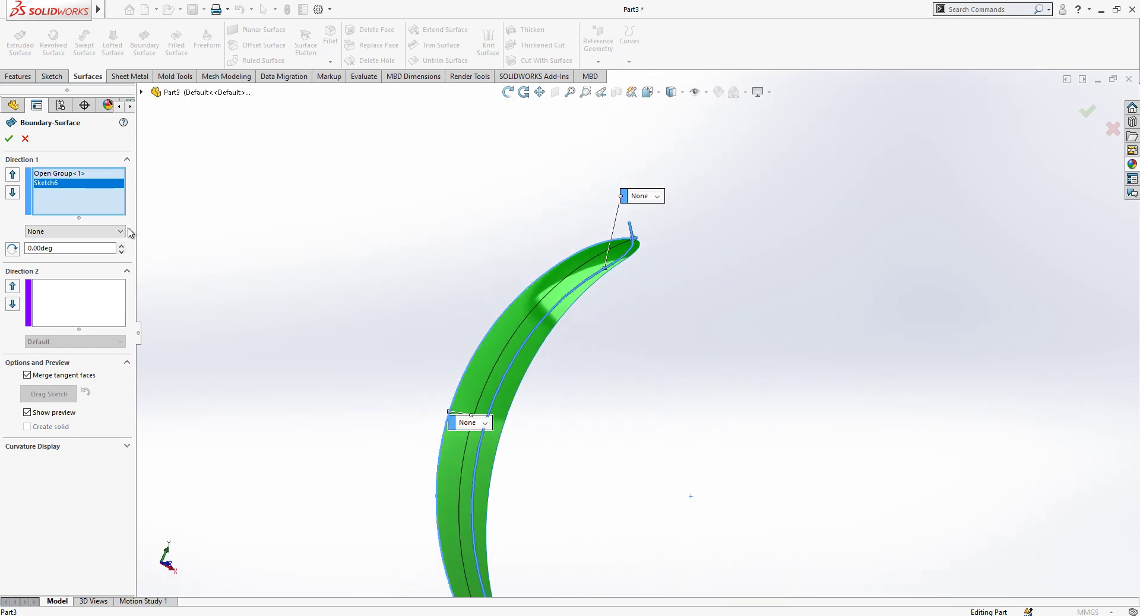
# Step: Add the right surface edge as Open Group<2> in Direction 1 and check the preview
pyautogui.rightClick(86, 209)
pyautogui.click(122, 247)
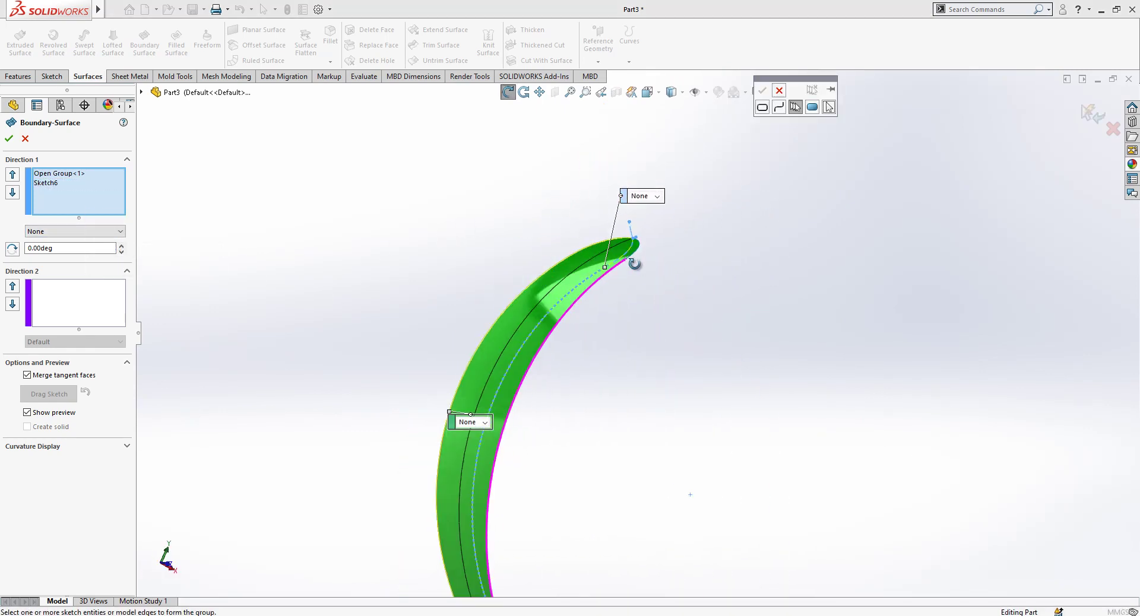
pyautogui.moveTo(634, 264); pyautogui.dragTo(642, 365, button='middle')
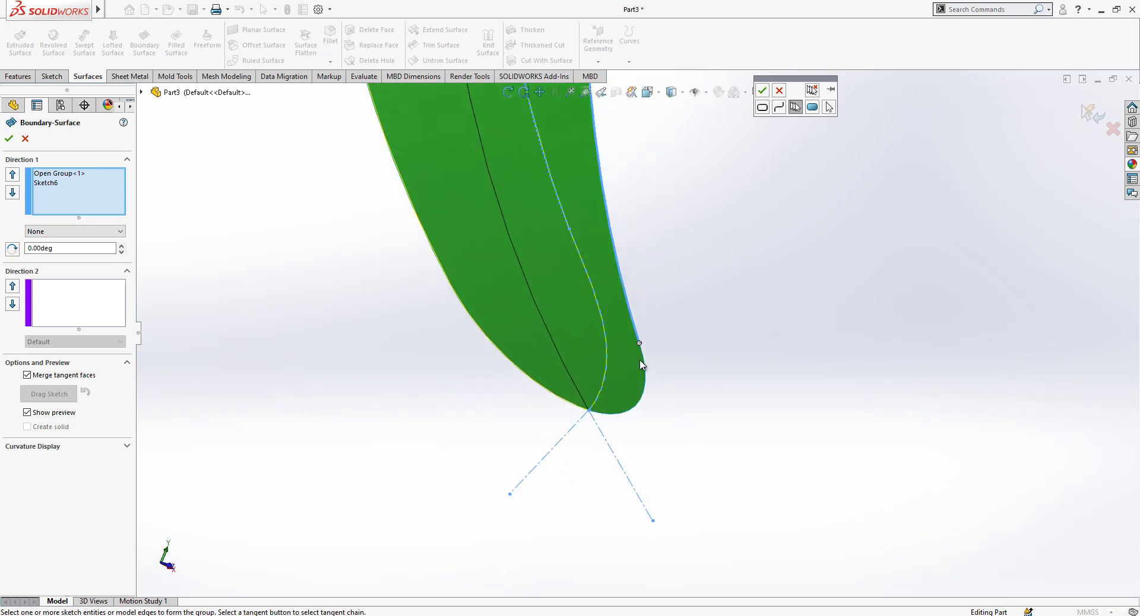
pyautogui.scroll(-5, 641, 350)
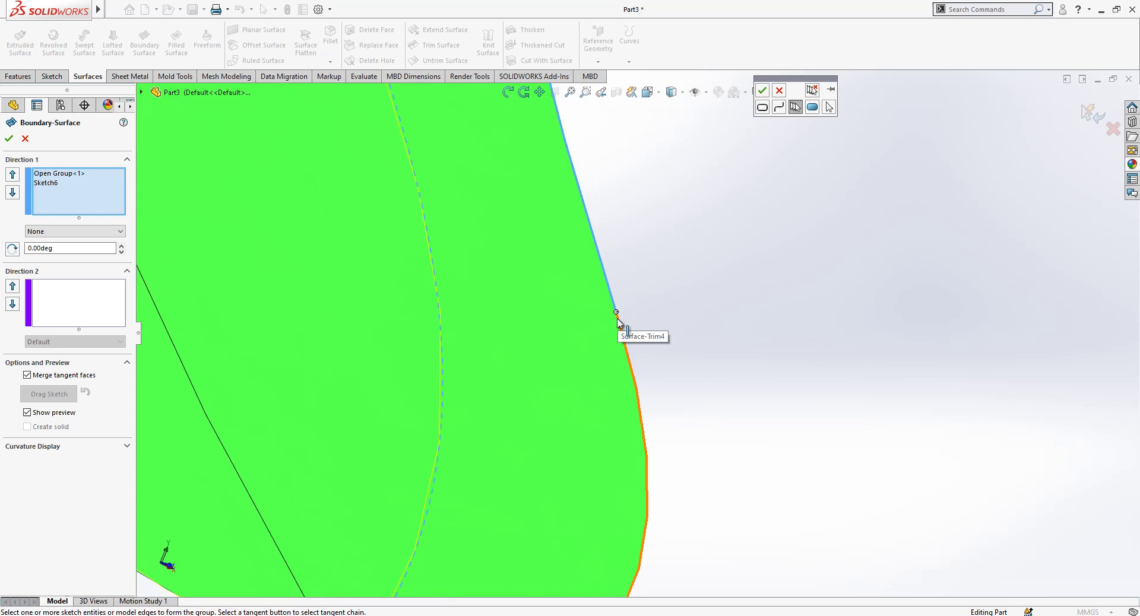
pyautogui.scroll(-5, 618, 323)
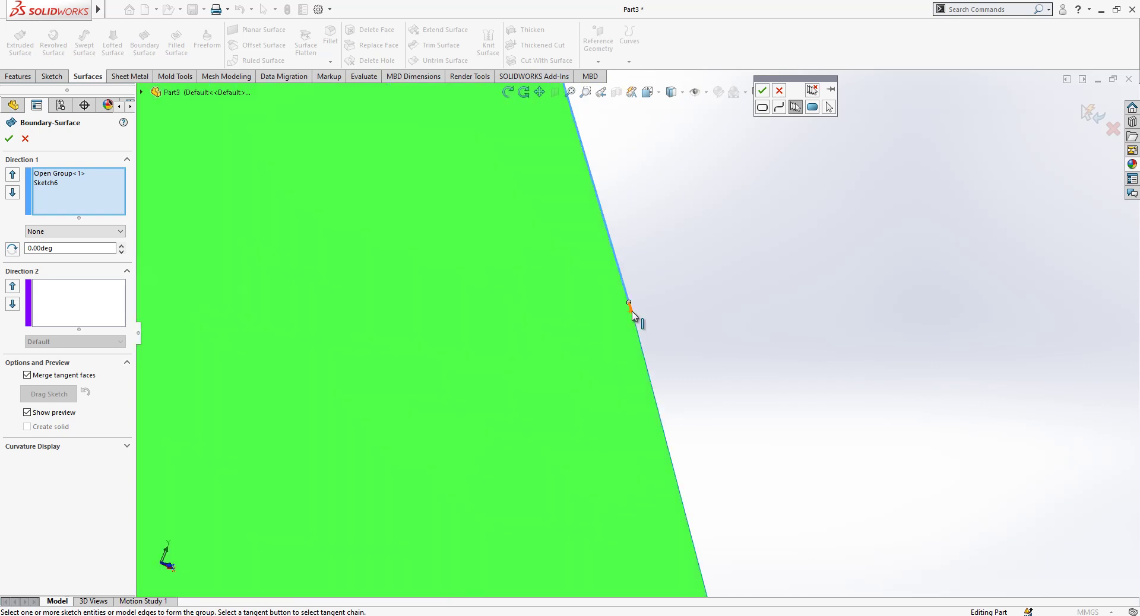
pyautogui.scroll(5, 679, 326)
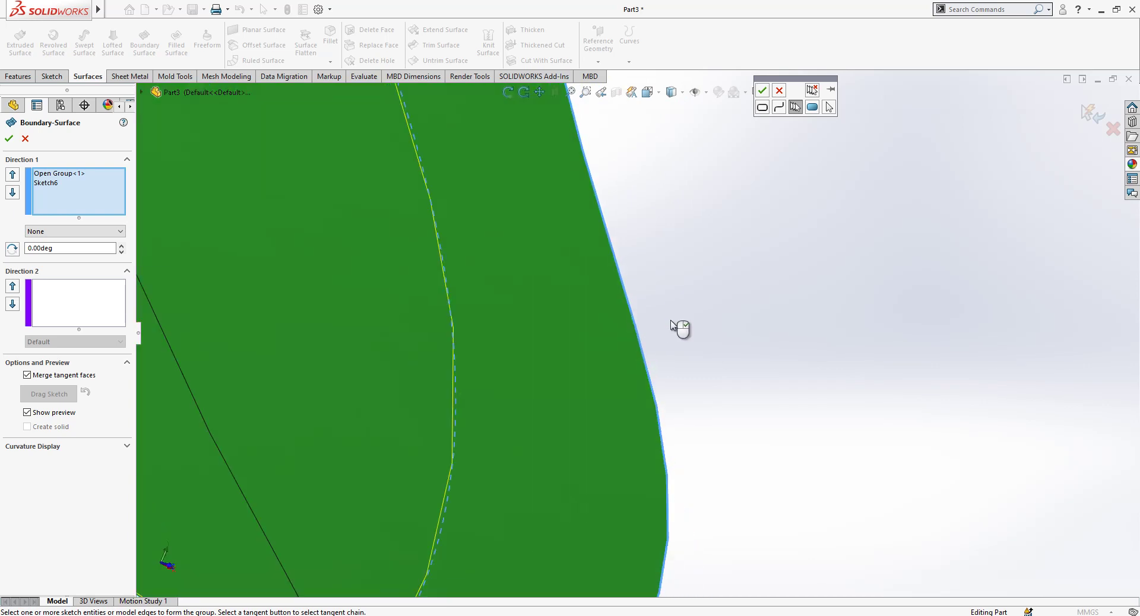
pyautogui.click(762, 107)
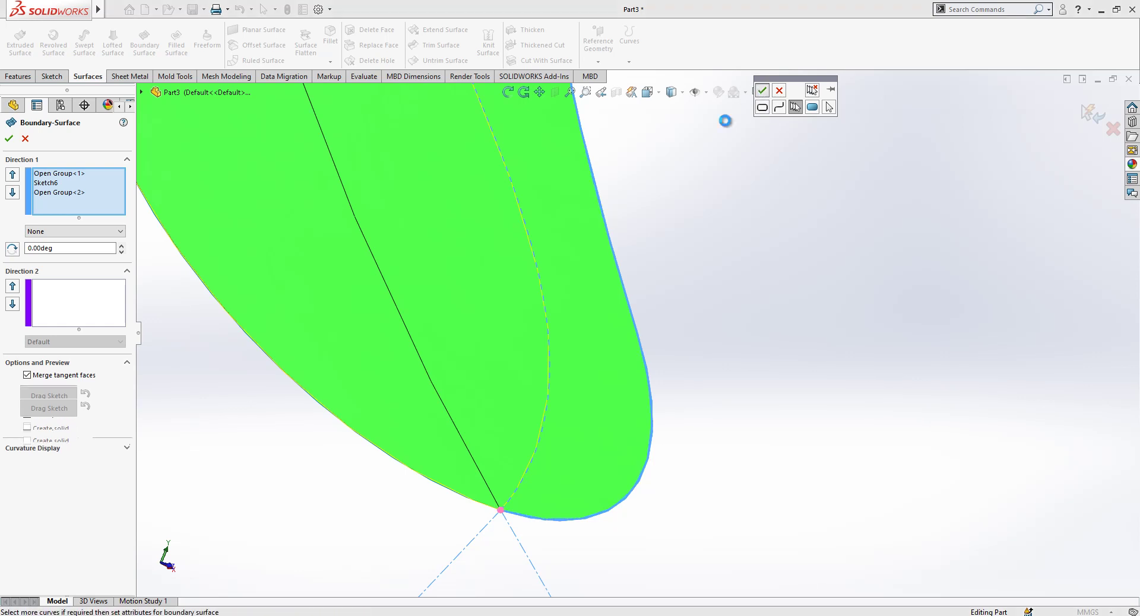
pyautogui.click(642, 387)
pyautogui.scroll(-2, 646, 402)
pyautogui.scroll(-5, 594, 407)
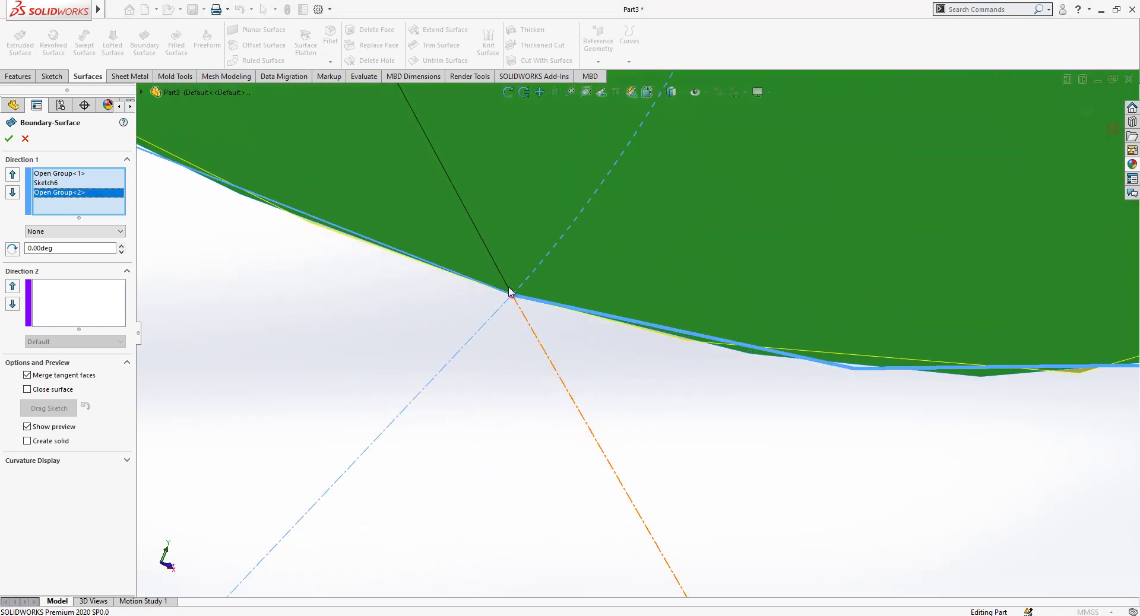
pyautogui.scroll(6, 629, 402)
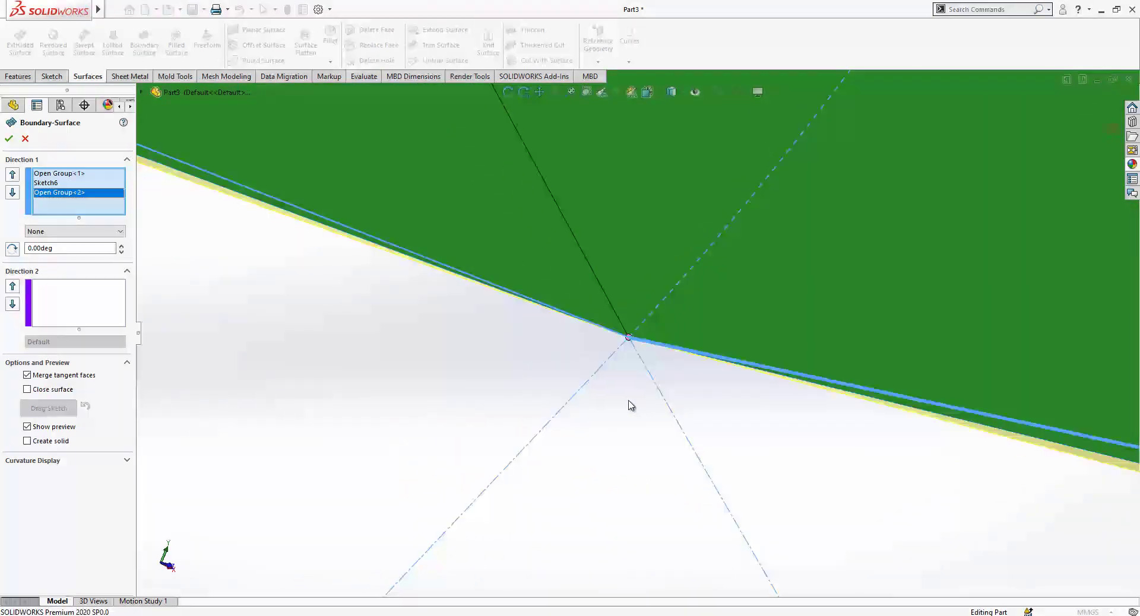
pyautogui.scroll(4, 612, 383)
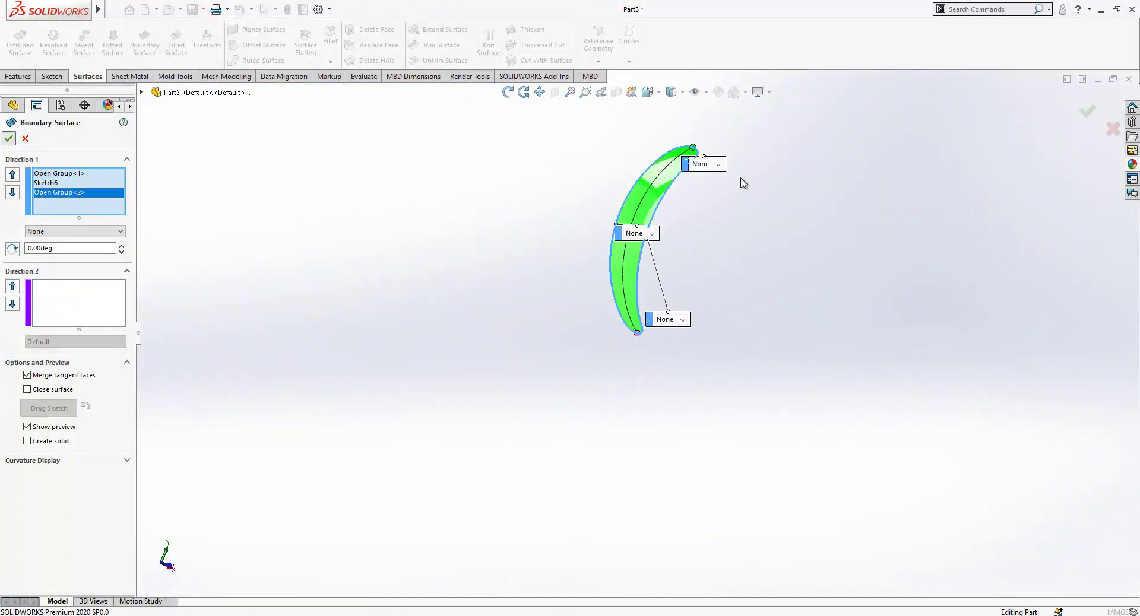
# Step: Accept Boundary-Surface1, hide the Split Line1 surface body, and show the solid bowl body
pyautogui.press('Return')
pyautogui.click(660, 181)
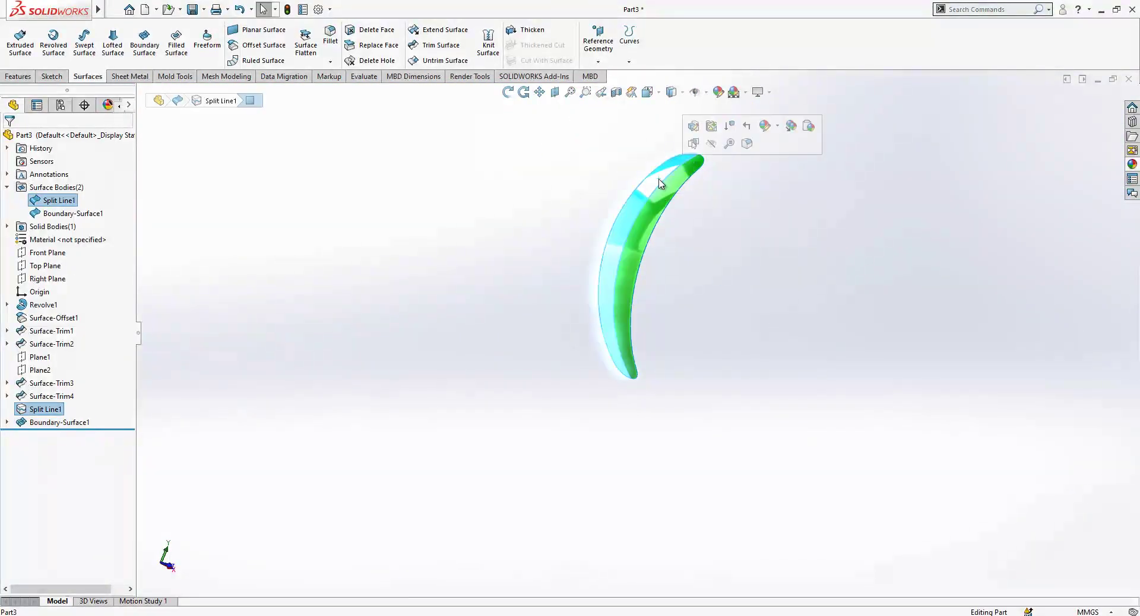
pyautogui.click(707, 144)
pyautogui.moveTo(766, 198); pyautogui.dragTo(683, 178, button='middle')
pyautogui.click(52, 226)
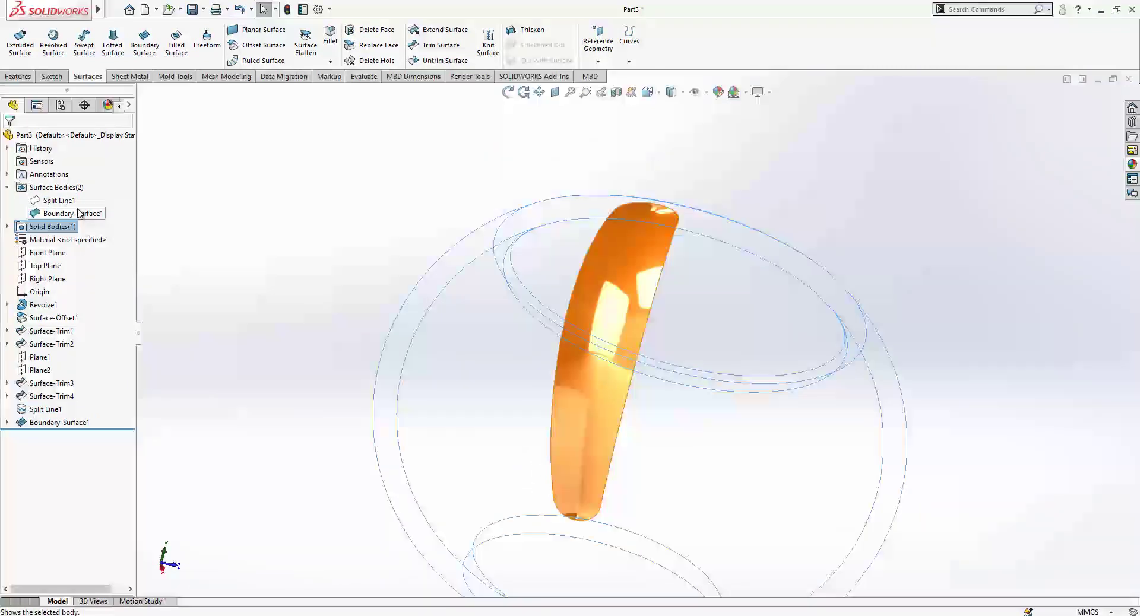
pyautogui.click(79, 214)
pyautogui.moveTo(301, 181); pyautogui.dragTo(530, 251, button='middle')
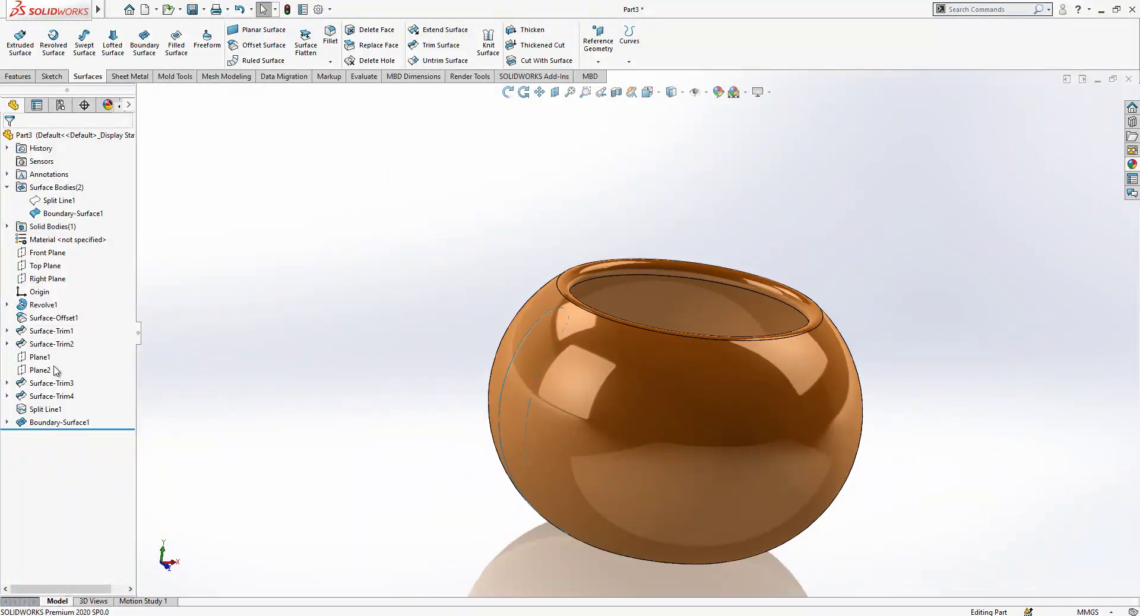
# Step: Cut the pot body with Boundary-Surface1 as SurfaceCut1
pyautogui.click(532, 62)
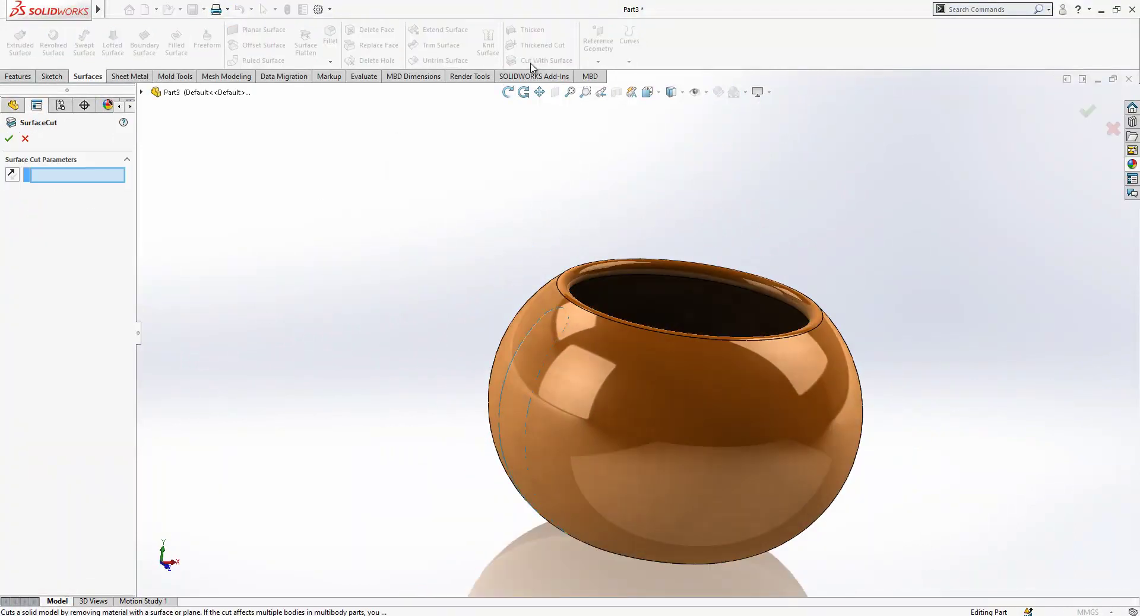
pyautogui.click(143, 92)
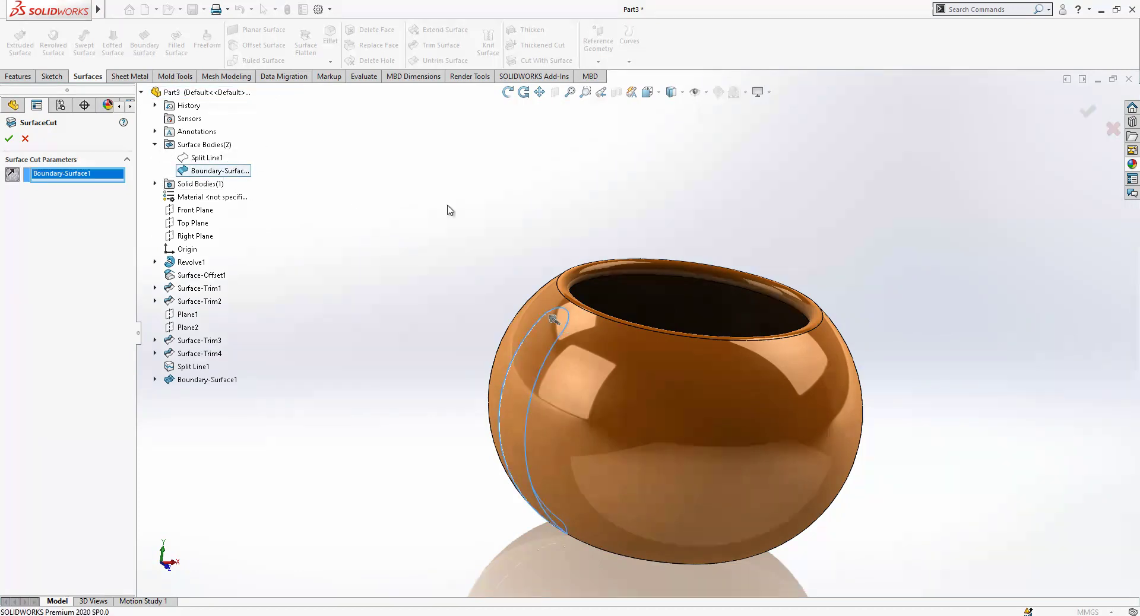
pyautogui.press('Return')
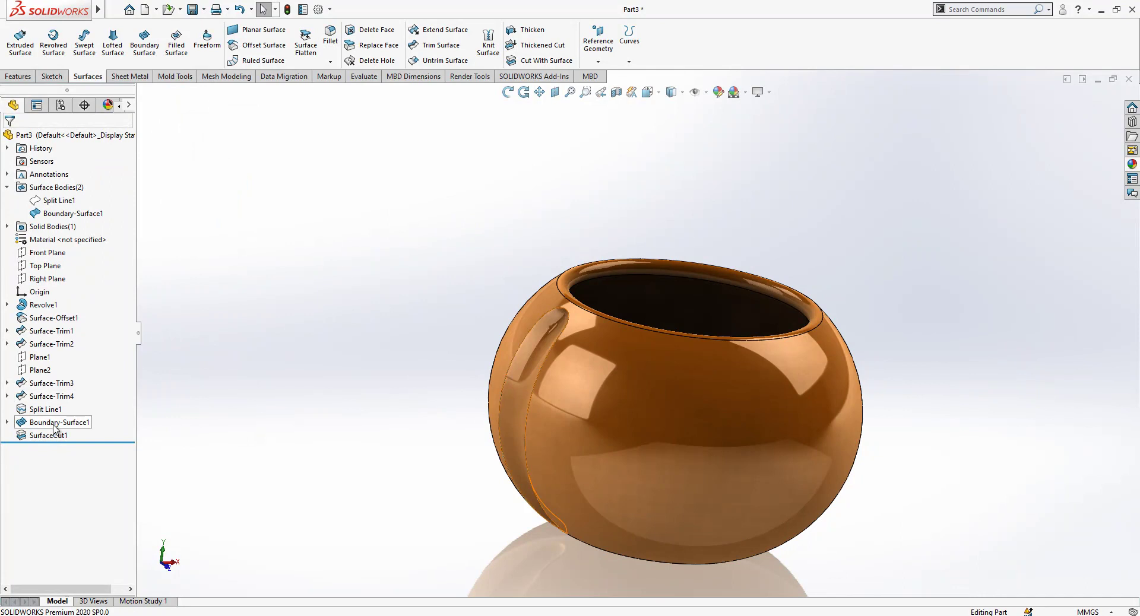
# Step: Hide Boundary-Surface1 and orbit to see the recess side-on
pyautogui.click(74, 214)
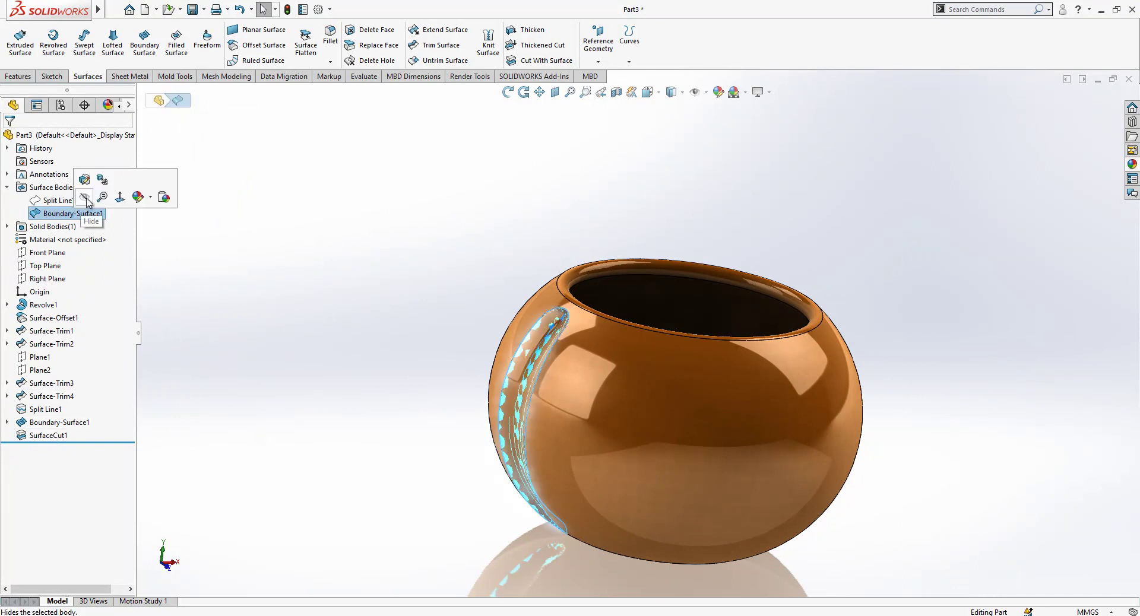
pyautogui.click(89, 190)
pyautogui.moveTo(505, 317); pyautogui.dragTo(575, 265, button='middle')
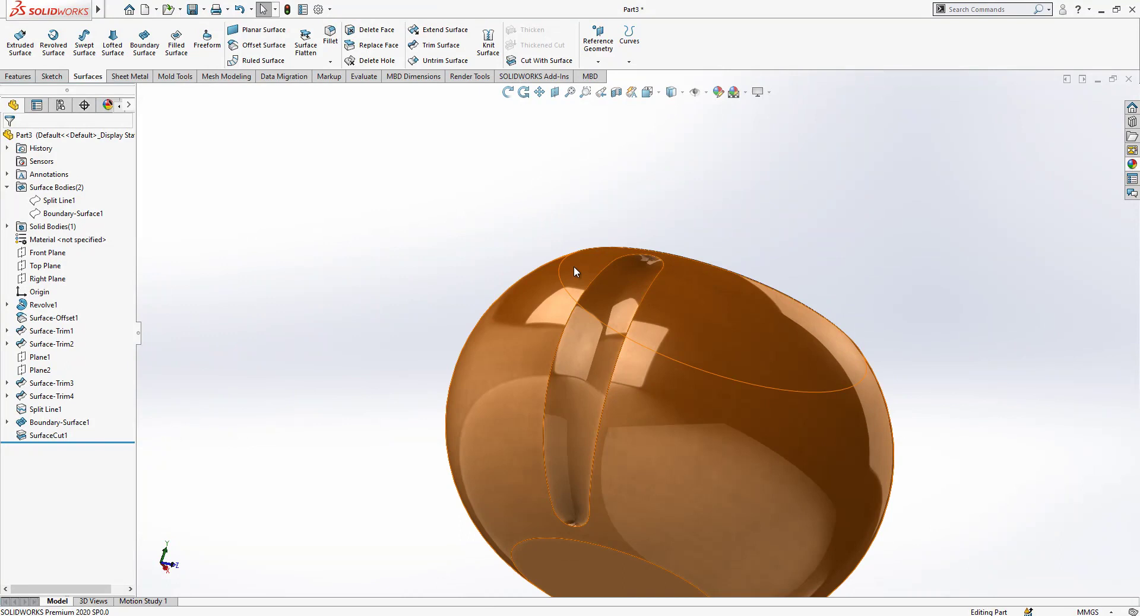
# Step: Convert the recess's two long edges into a new Sketch7 on Front Plane
pyautogui.click(40, 254)
pyautogui.click(63, 233)
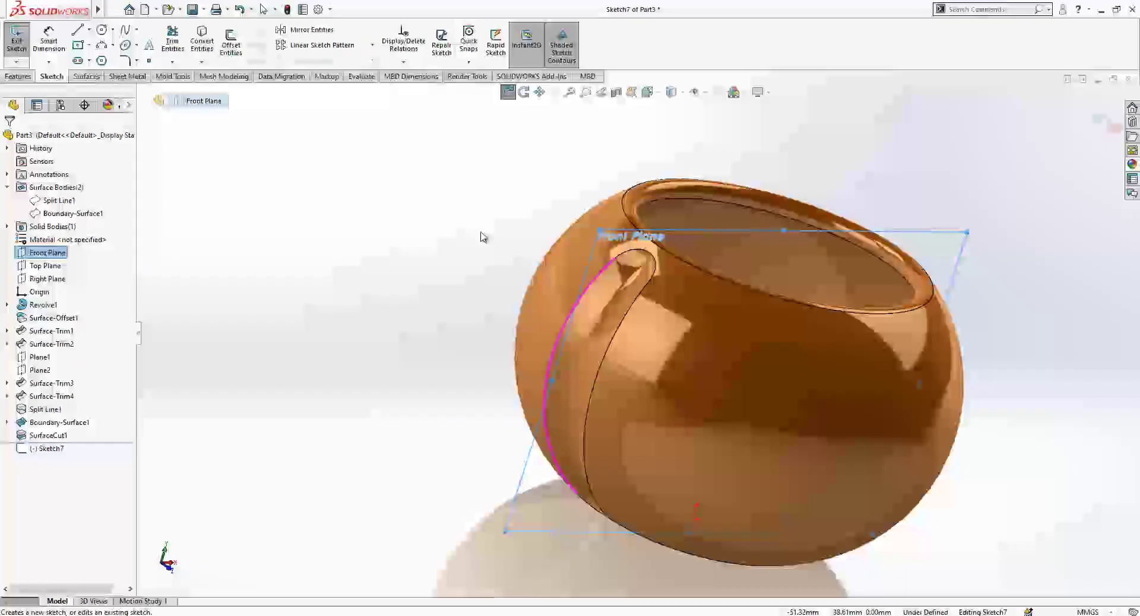
pyautogui.click(202, 43)
pyautogui.scroll(-5, 647, 265)
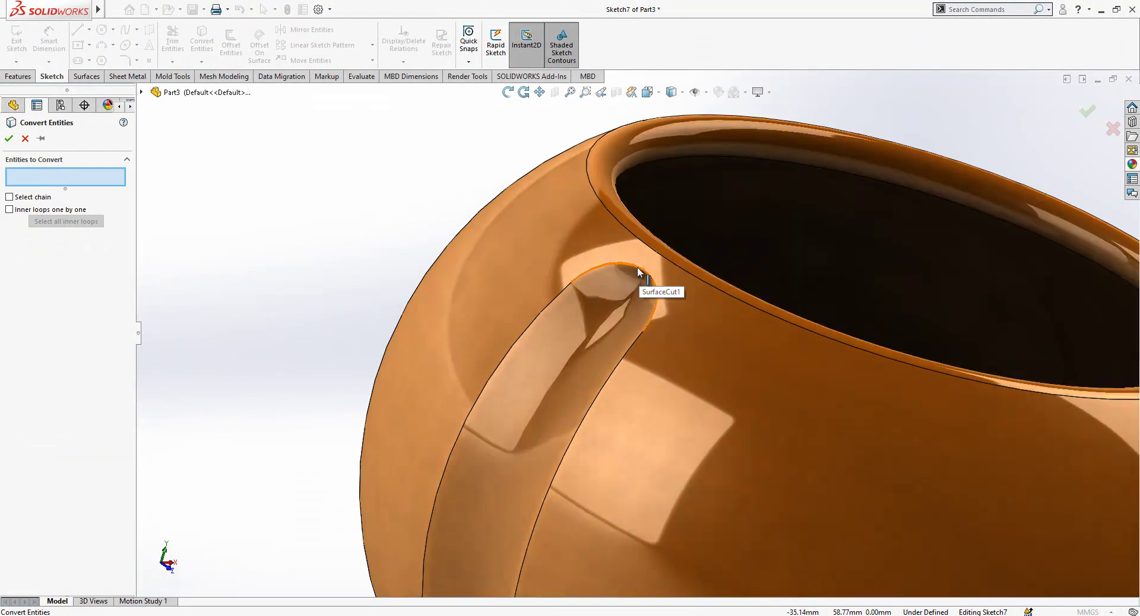
pyautogui.click(639, 272)
pyautogui.scroll(5, 634, 278)
pyautogui.click(589, 326)
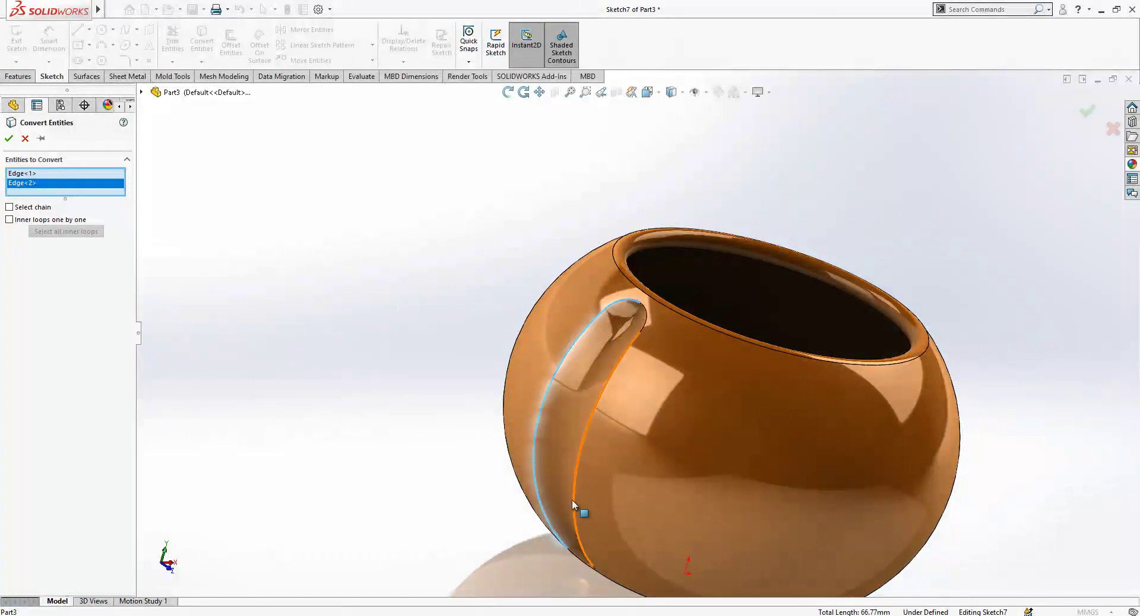
pyautogui.press('Return')
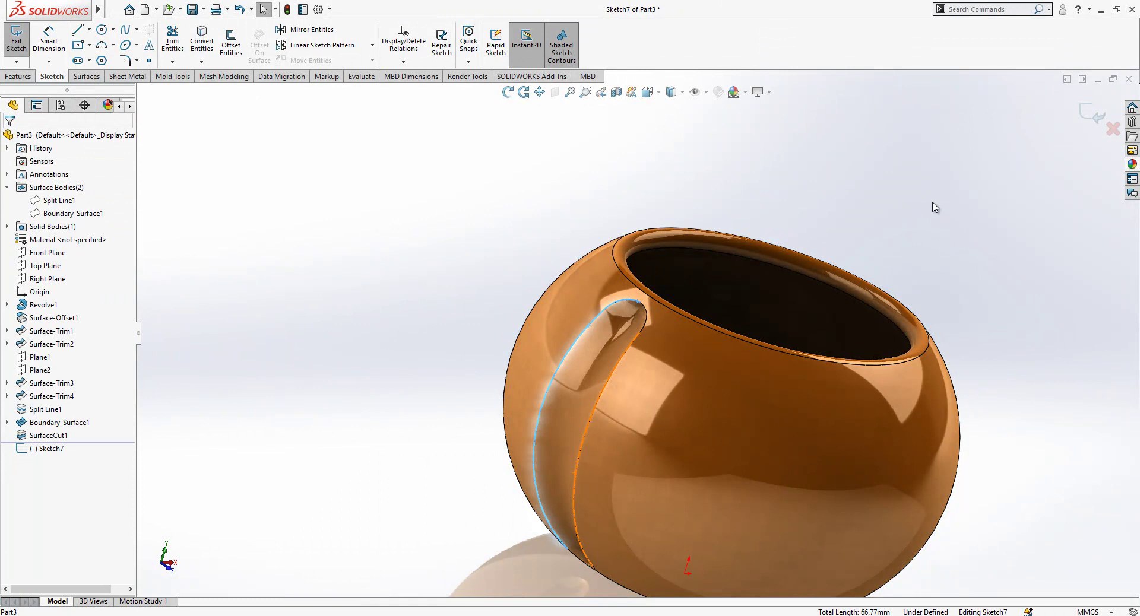
pyautogui.scroll(3, 870, 244)
pyautogui.moveTo(870, 244); pyautogui.dragTo(753, 295, button='middle')
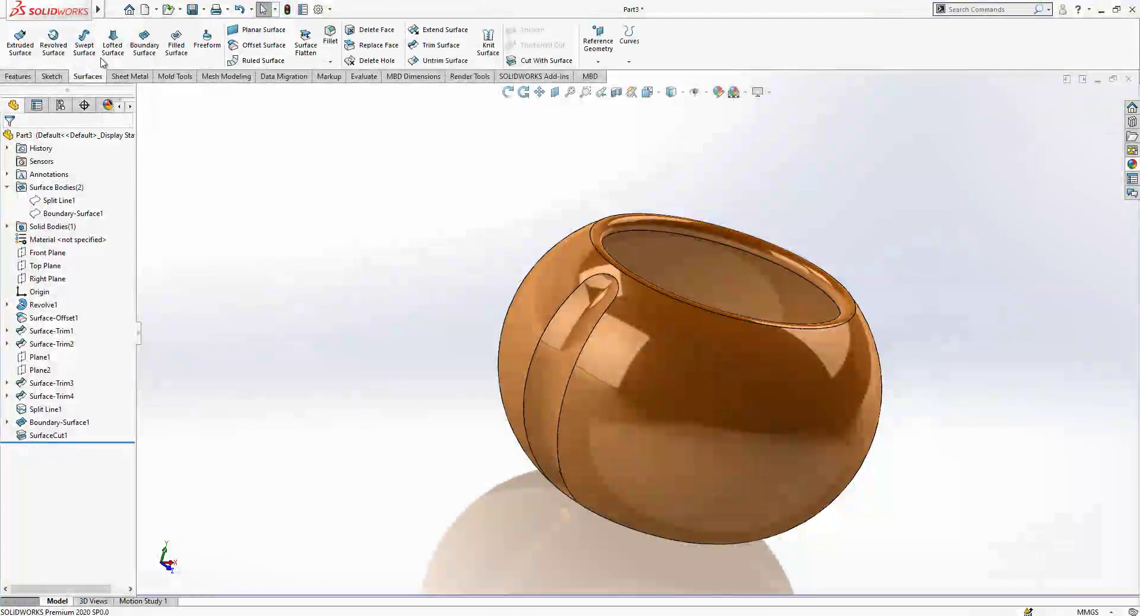
# Step: Start a 3D sketch and convert the rib recess's two long edges
pyautogui.click(54, 78)
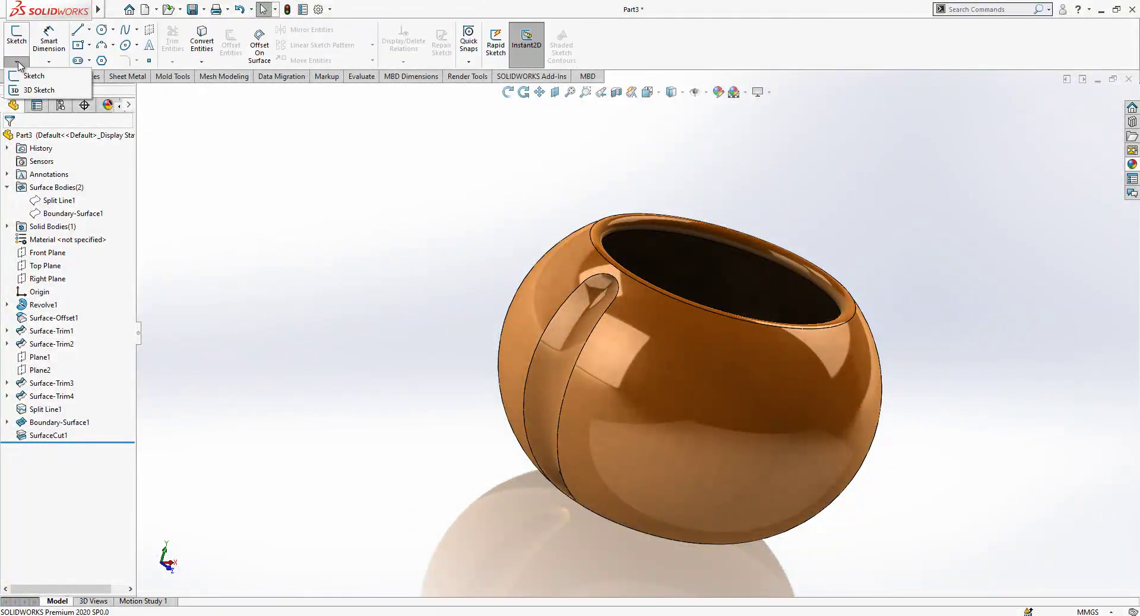
pyautogui.click(37, 91)
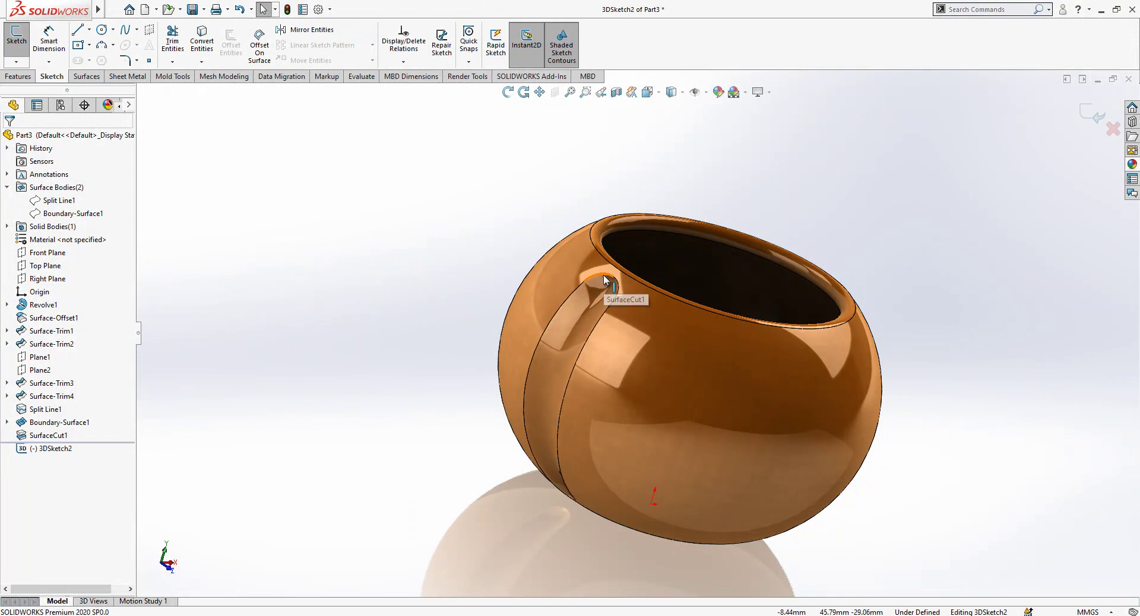
pyautogui.hotkey('ctrl', 'shift', 'c')
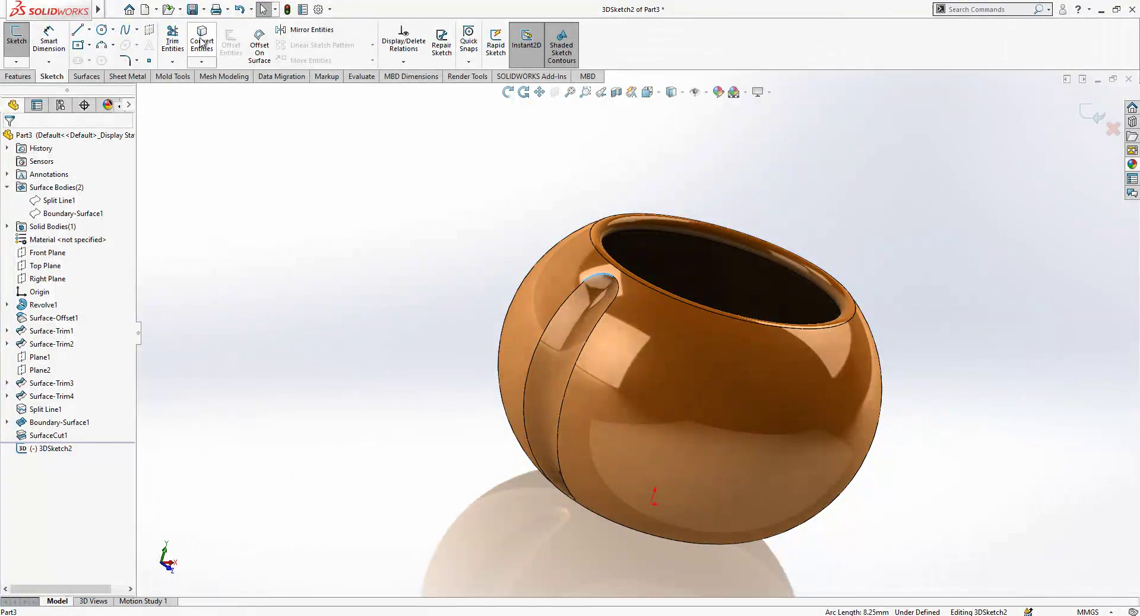
pyautogui.click(576, 287)
pyautogui.moveTo(576, 287); pyautogui.dragTo(643, 249, button='middle')
pyautogui.click(646, 255)
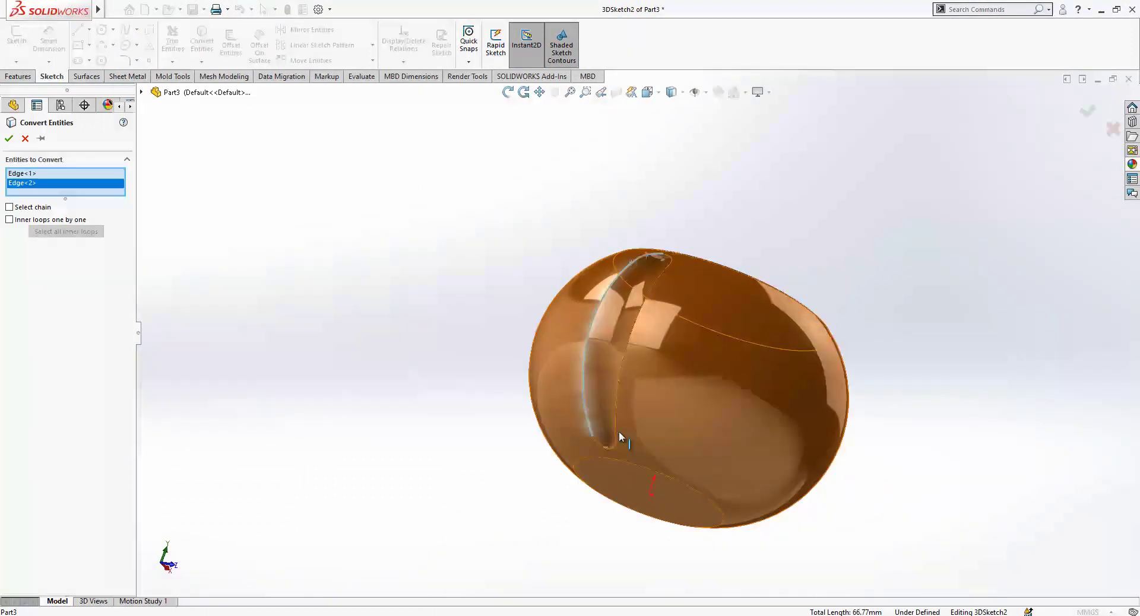
pyautogui.scroll(-5, 598, 427)
pyautogui.scroll(-2, 597, 428)
# Step: Add the curved edge around the recess's lower end and finish converting the three edges
pyautogui.click(640, 389)
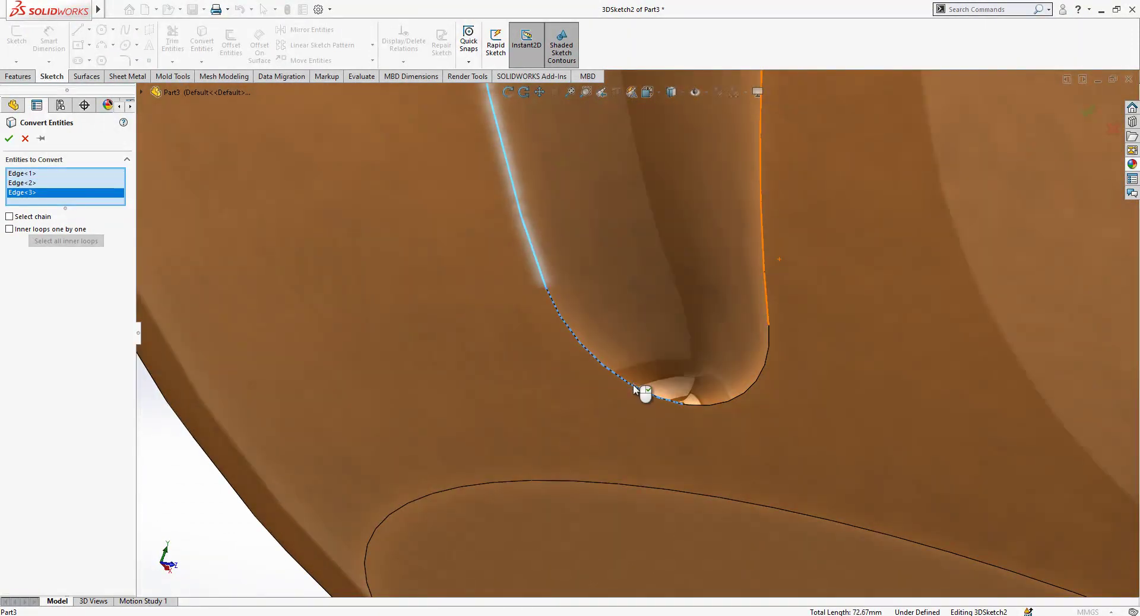
pyautogui.scroll(-3, 679, 403)
pyautogui.scroll(4, 679, 403)
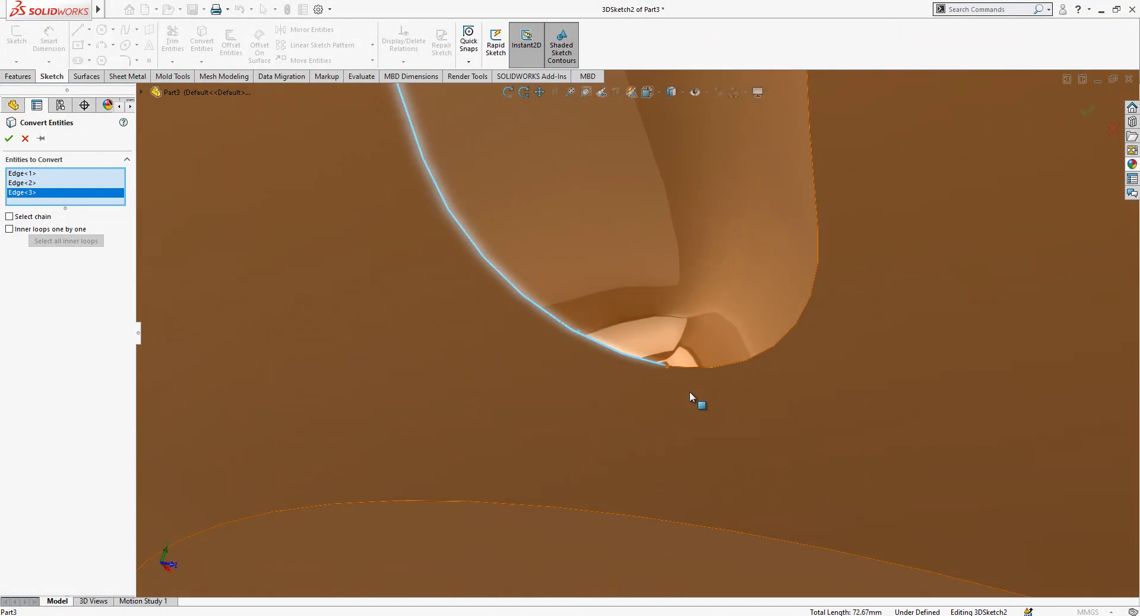
pyautogui.scroll(1, 488, 243)
pyautogui.scroll(-8, 514, 205)
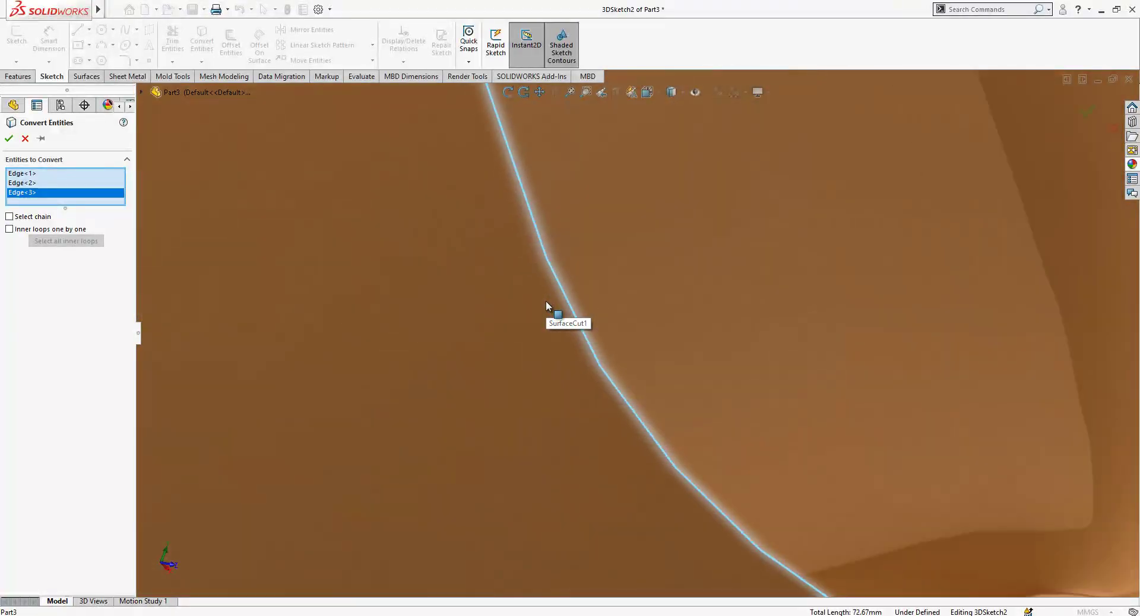
pyautogui.scroll(-3, 580, 337)
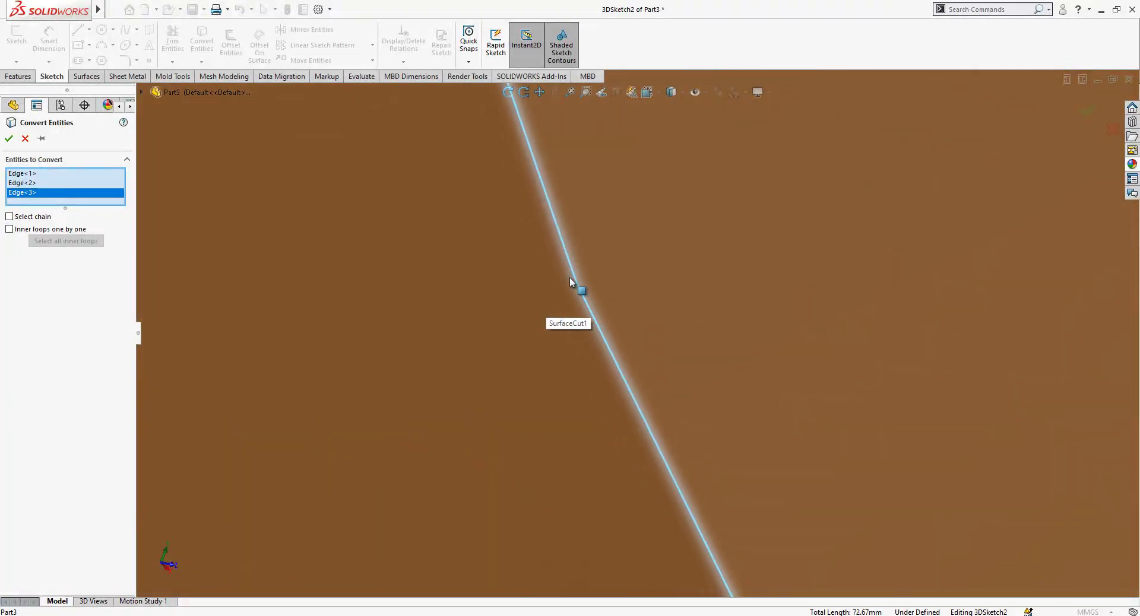
pyautogui.click(9, 138)
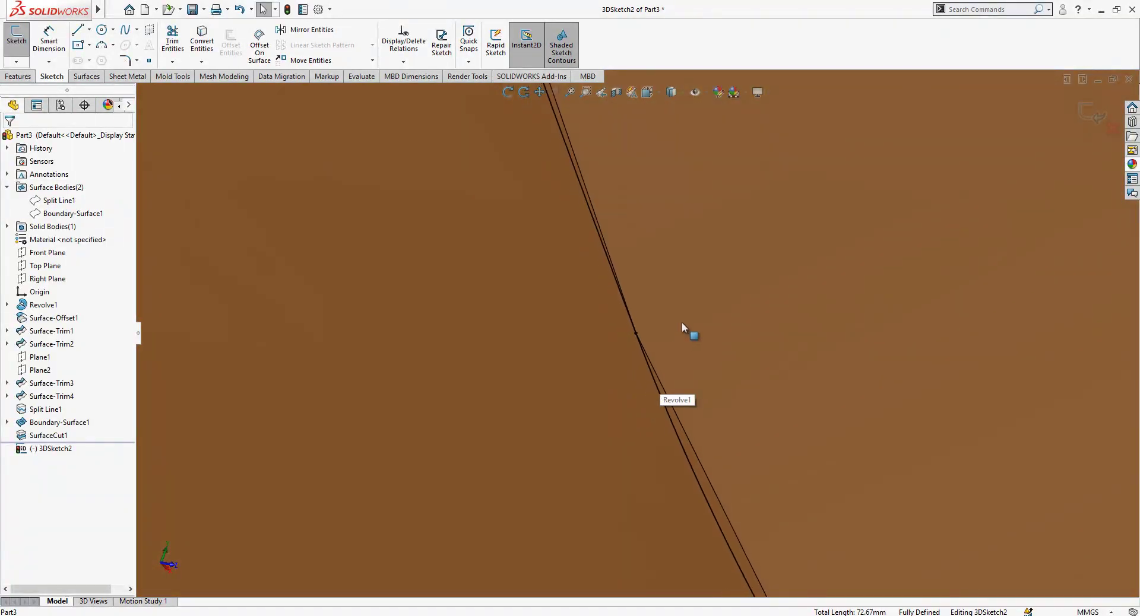
pyautogui.scroll(10, 683, 321)
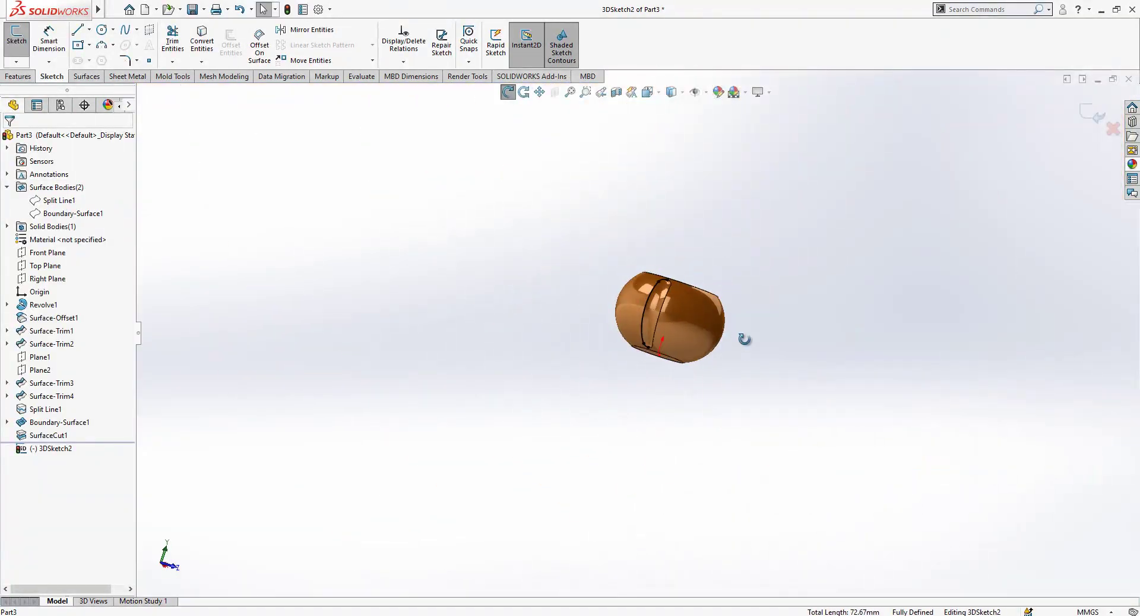
pyautogui.moveTo(744, 339); pyautogui.dragTo(649, 285)
pyautogui.scroll(-8, 649, 285)
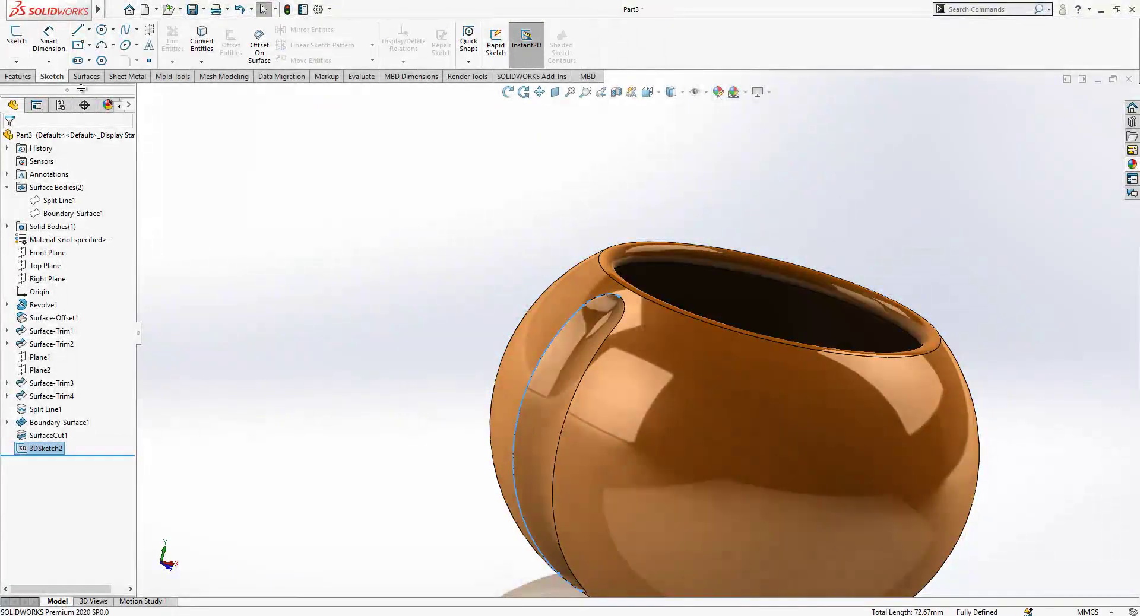
# Step: Draw a small circle on the Front Plane at the rib recess's top end
pyautogui.click(47, 253)
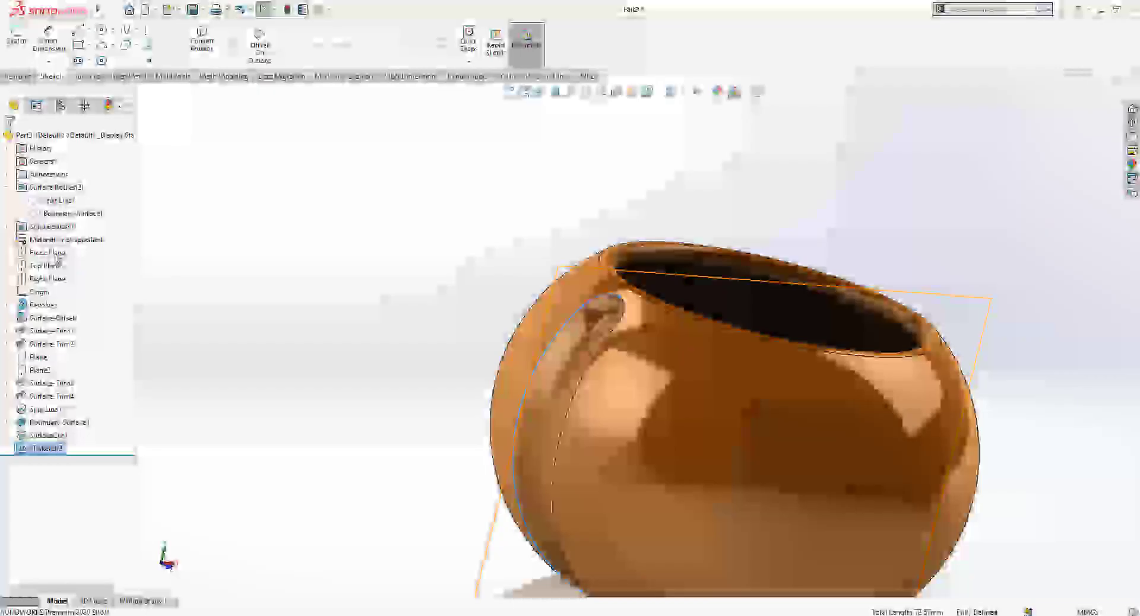
pyautogui.click(59, 233)
pyautogui.click(102, 31)
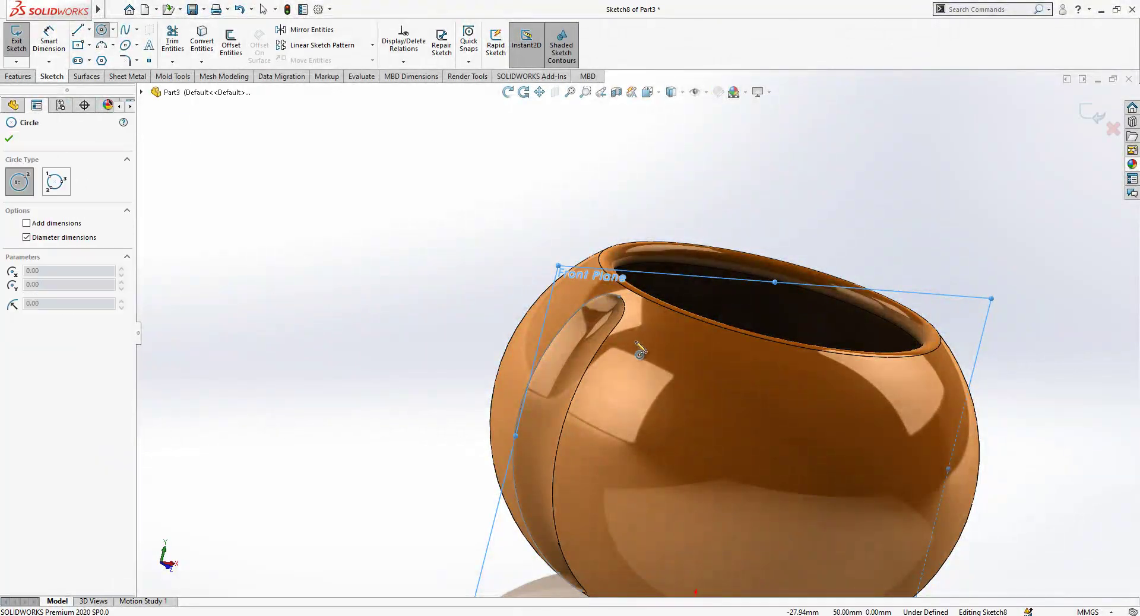
pyautogui.scroll(-5, 625, 303)
pyautogui.click(620, 293)
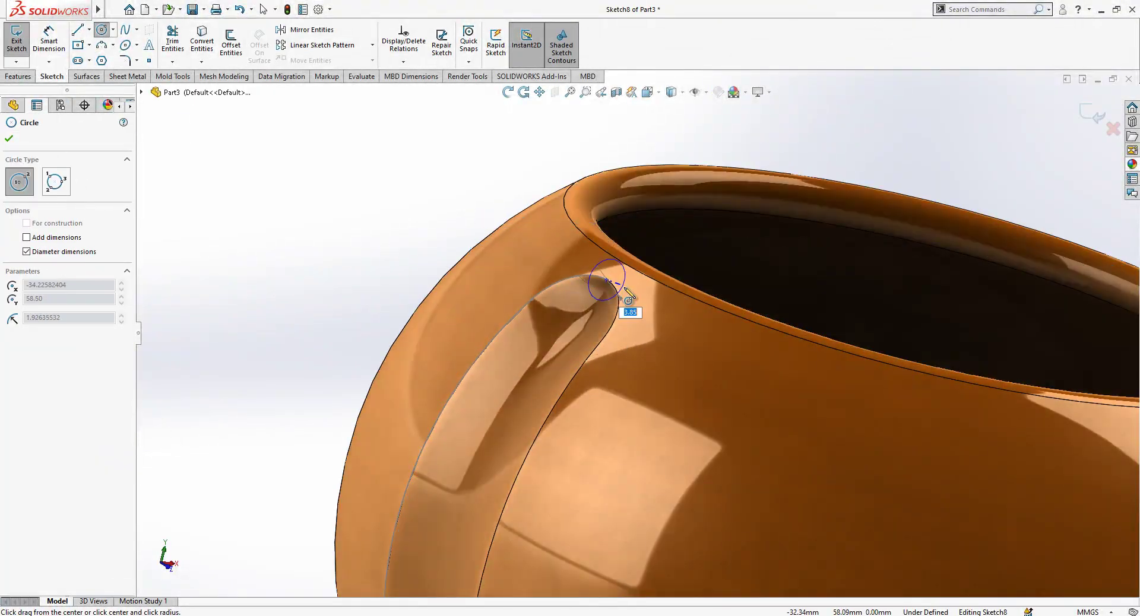
pyautogui.click(628, 296)
# Step: Dimension the circle's diameter to 1 mm
pyautogui.press('d')
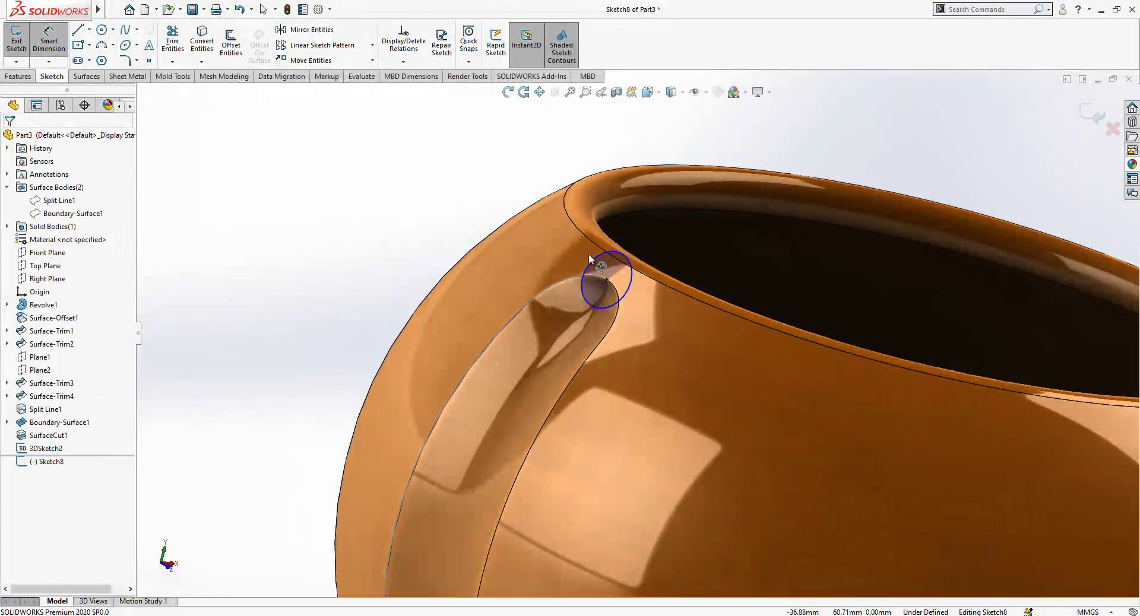
pyautogui.click(595, 260)
pyautogui.click(574, 245)
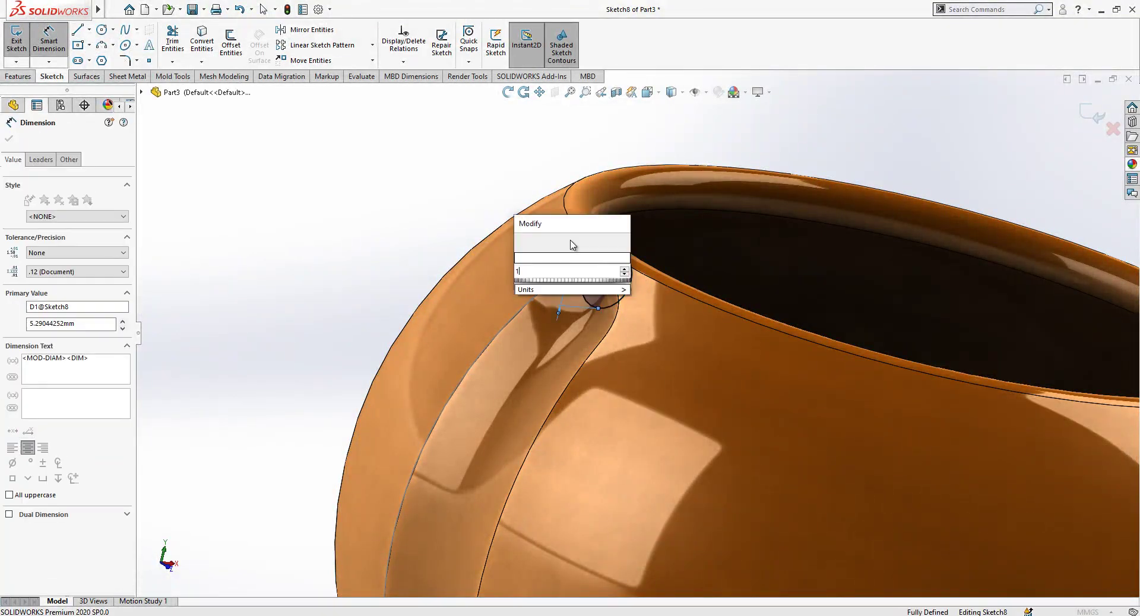
pyautogui.press('Return')
pyautogui.click(410, 217)
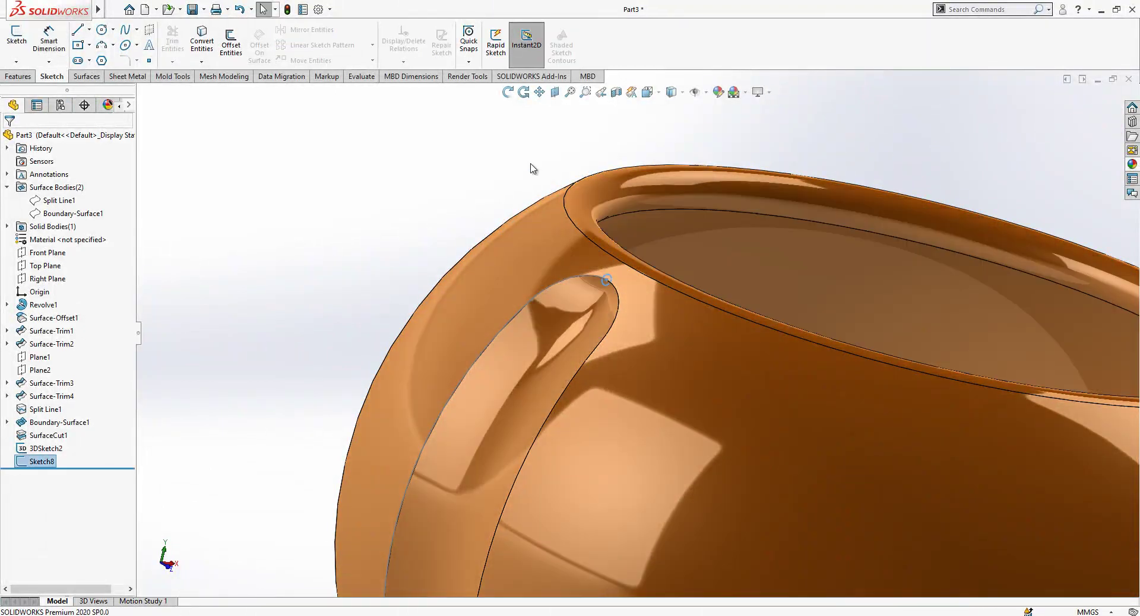
# Step: Attempt a sweep with Sketch8 as profile and 3DSketch2 as path
pyautogui.click(33, 75)
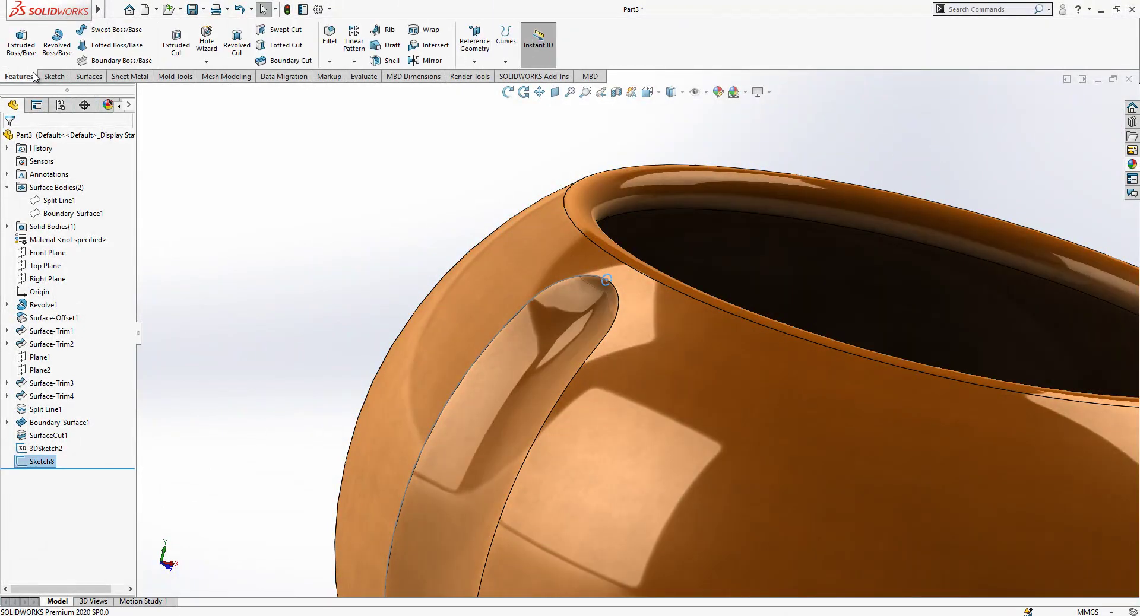
pyautogui.click(102, 31)
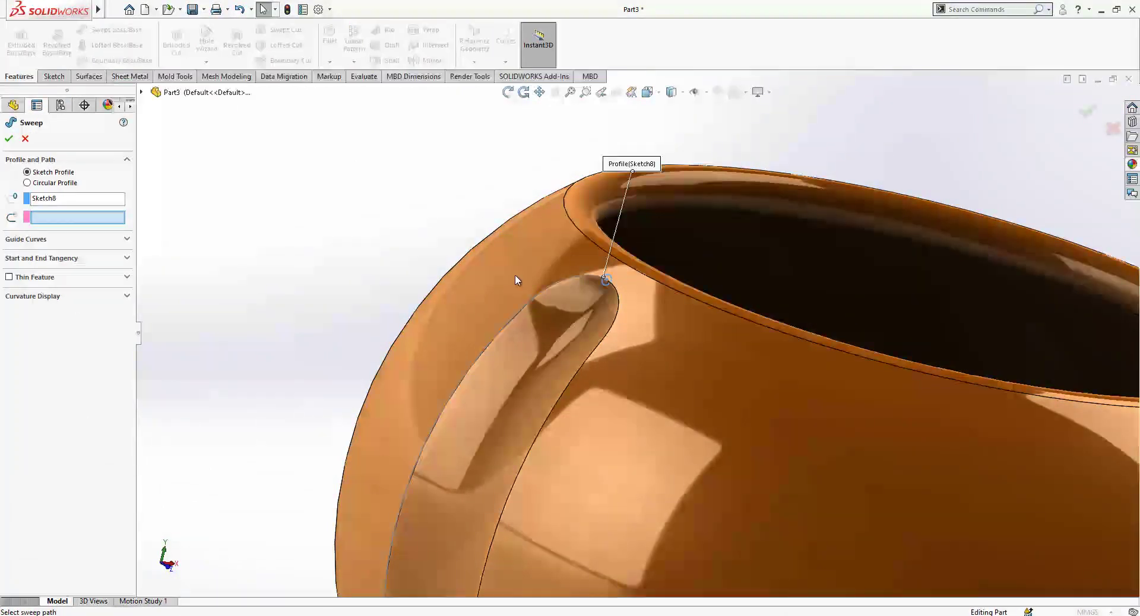
pyautogui.click(142, 92)
pyautogui.click(193, 380)
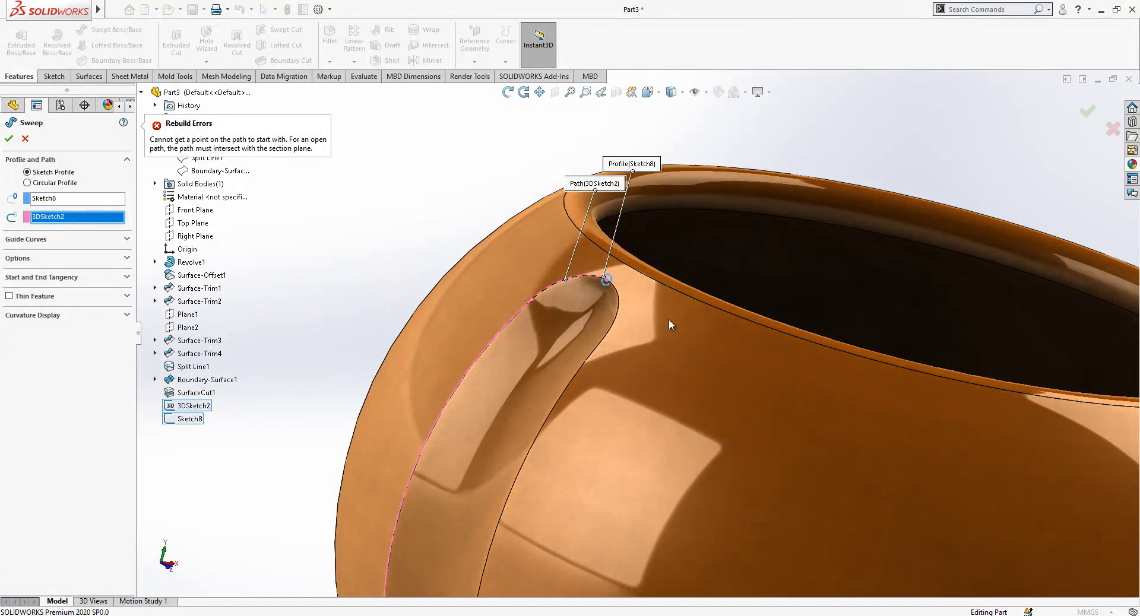
pyautogui.scroll(-10, 668, 319)
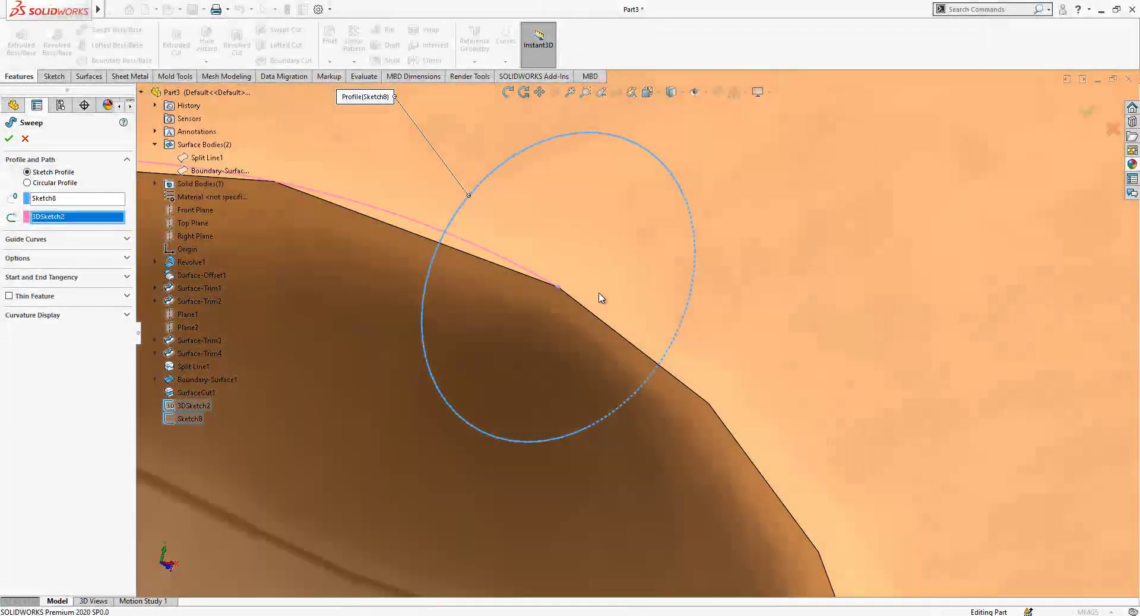
# Step: Cancel the failed sweep and delete both 3DSketch2 and Sketch8
pyautogui.press('Escape')
pyautogui.scroll(5, 599, 292)
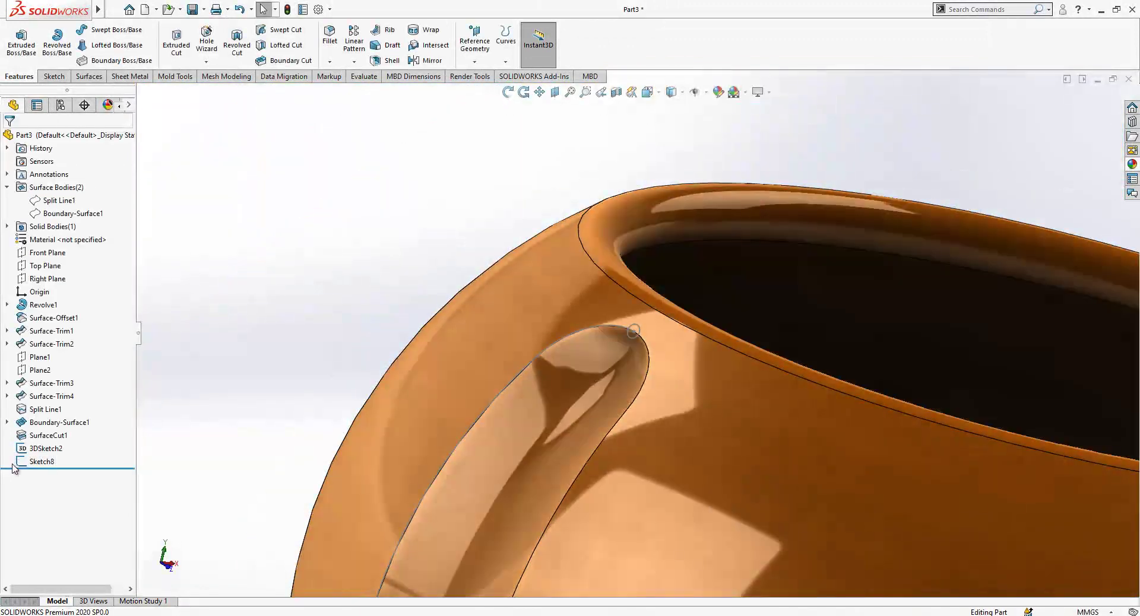
pyautogui.press('Delete')
pyautogui.click(570, 248)
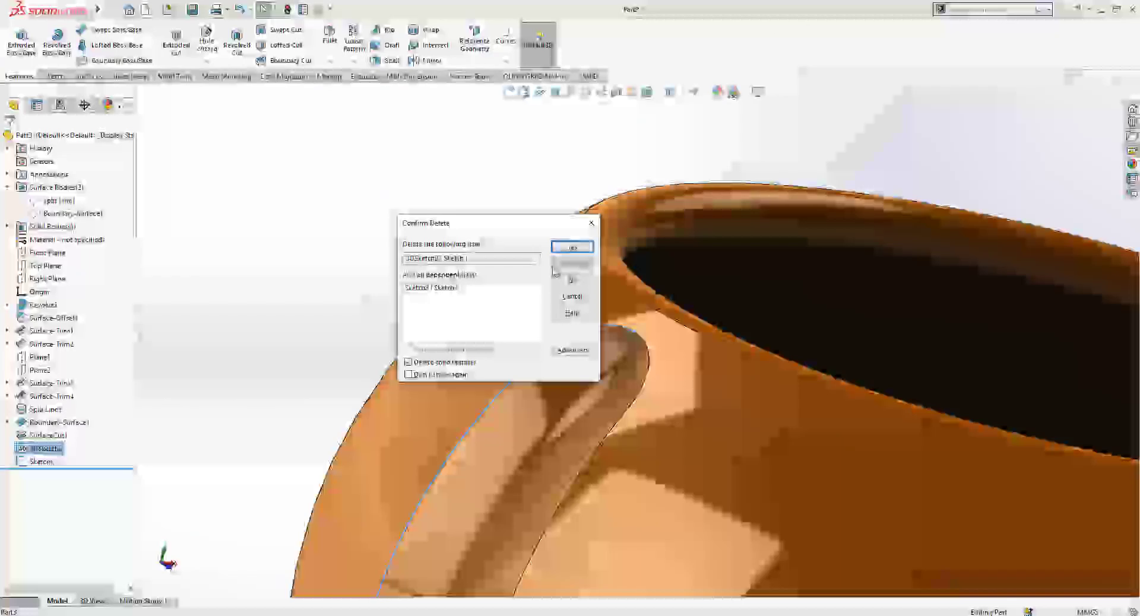
pyautogui.scroll(8, 438, 326)
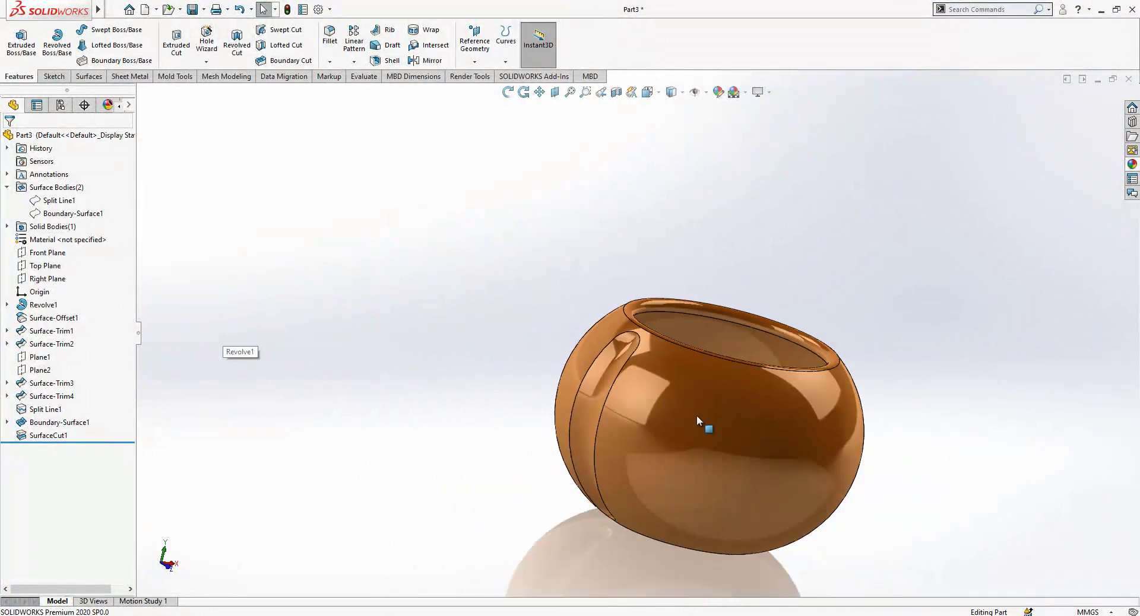
# Step: Start a 1 mm circular-profile sweep with the recess's top and side edges as path
pyautogui.click(117, 31)
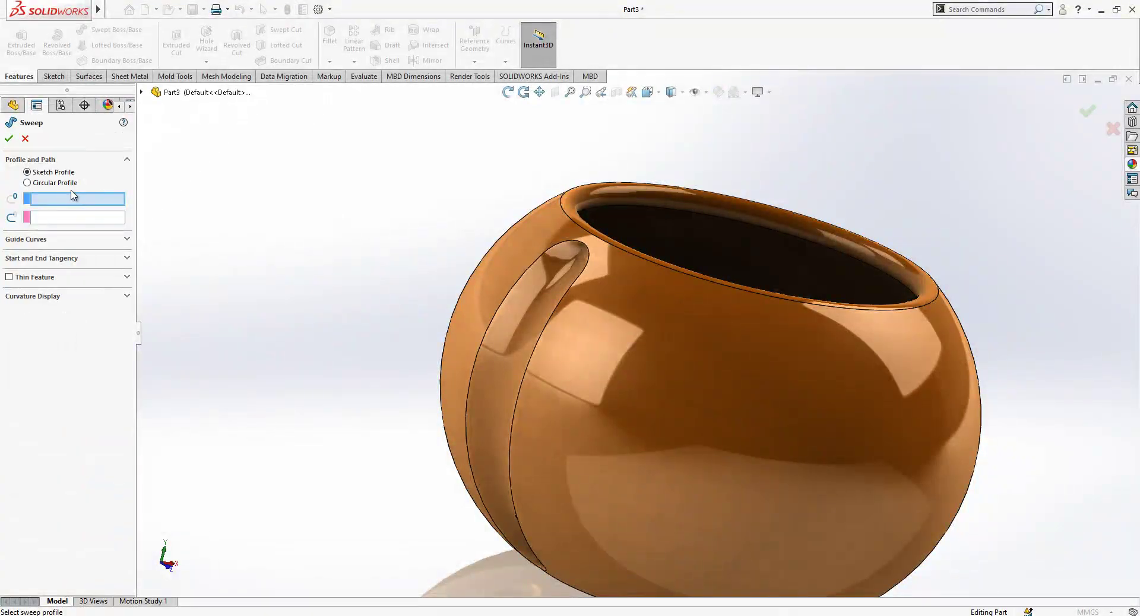
pyautogui.click(28, 183)
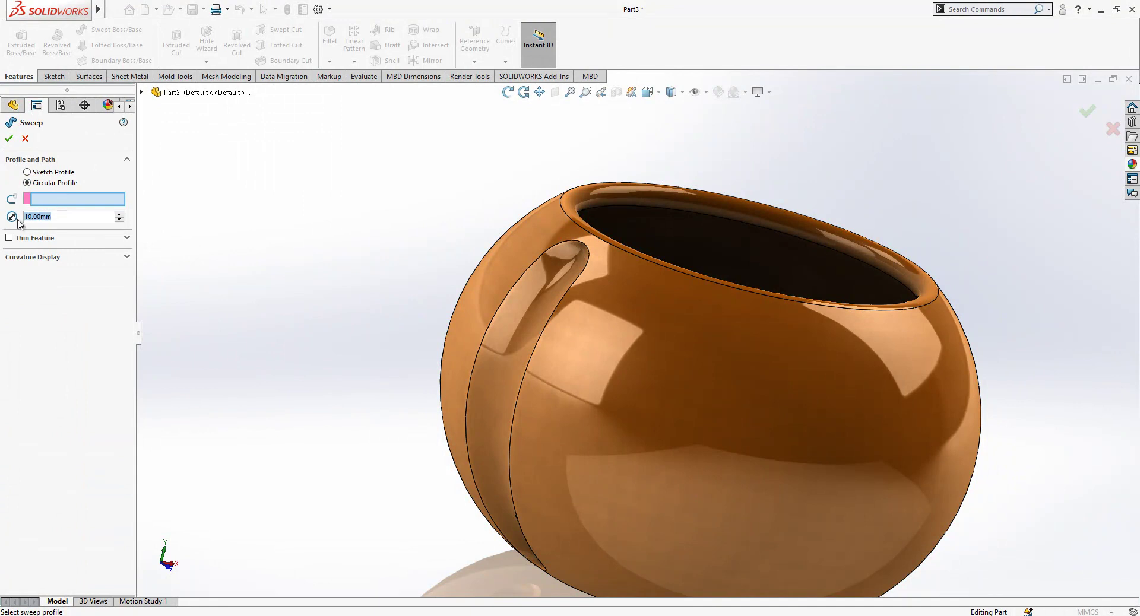
pyautogui.rightClick(72, 203)
pyautogui.click(140, 222)
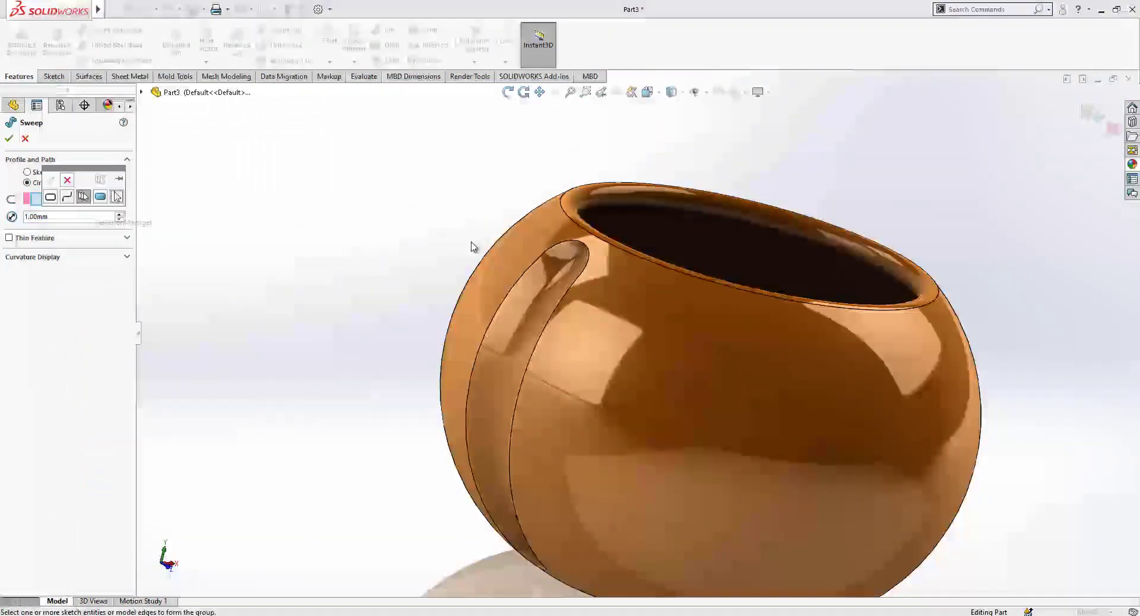
pyautogui.click(578, 241)
pyautogui.click(541, 259)
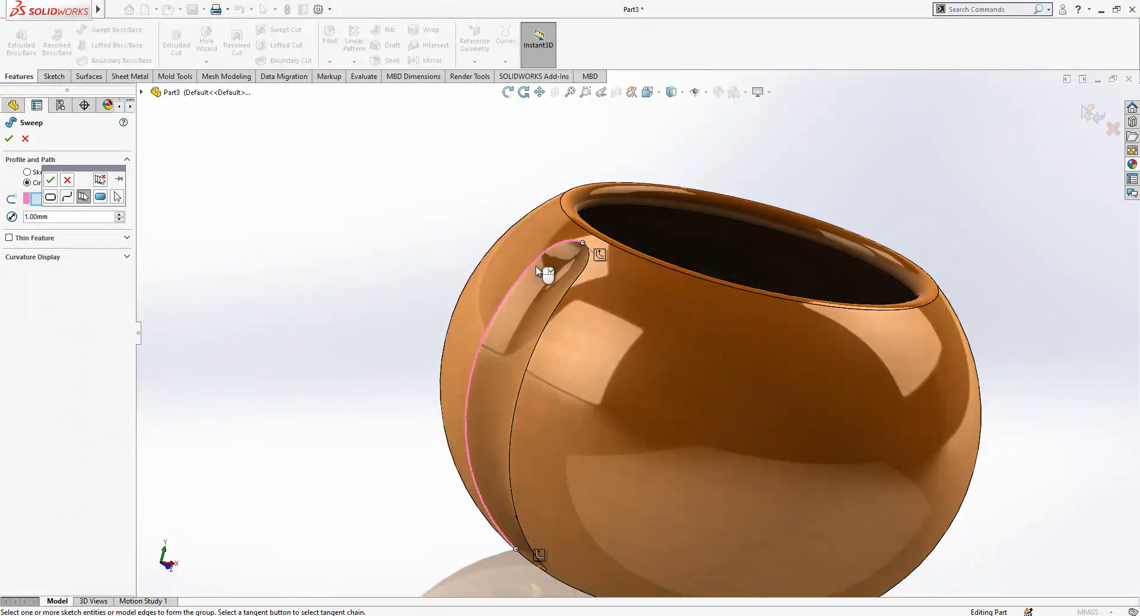
pyautogui.moveTo(541, 261); pyautogui.dragTo(535, 508, button='middle')
# Step: Add the recess's lower curved edge to the path and create Sweep2
pyautogui.scroll(-10, 557, 418)
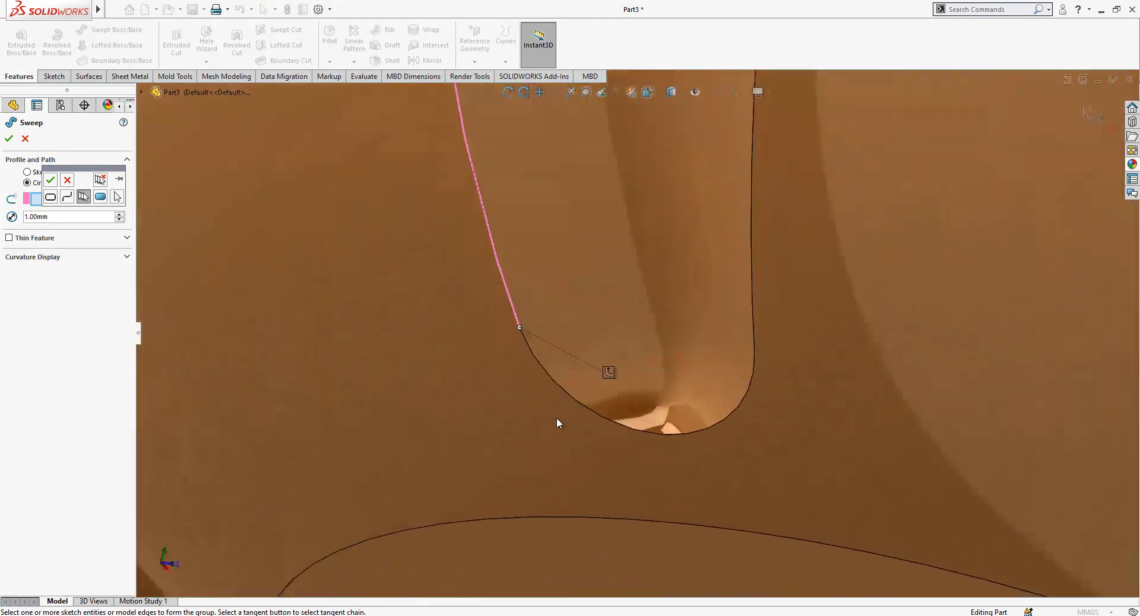
pyautogui.click(511, 316)
pyautogui.scroll(5, 517, 338)
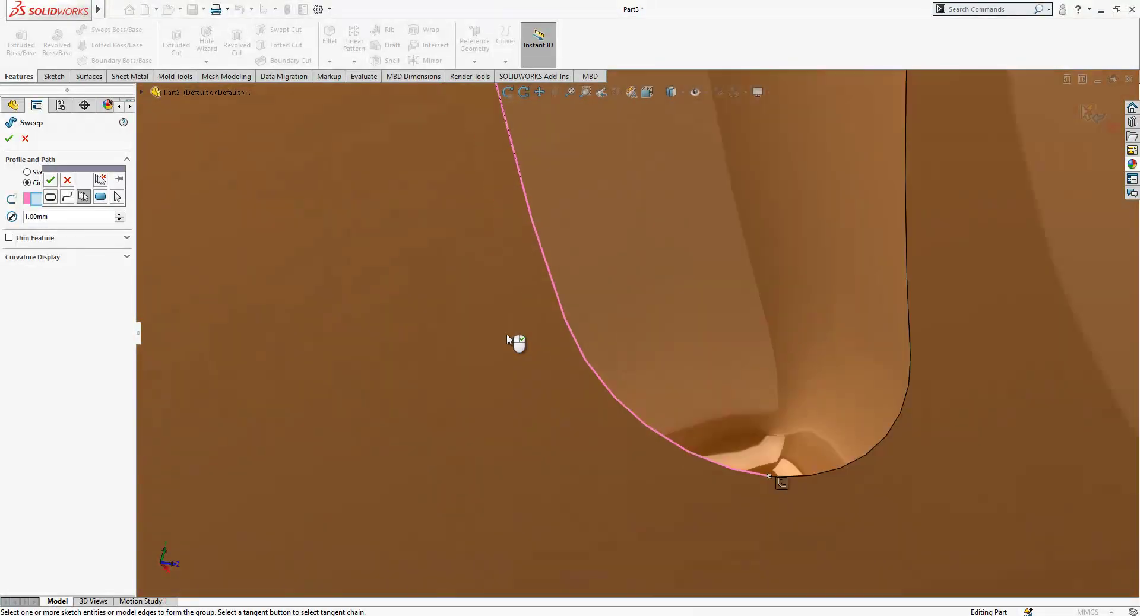
pyautogui.click(51, 180)
pyautogui.scroll(8, 677, 385)
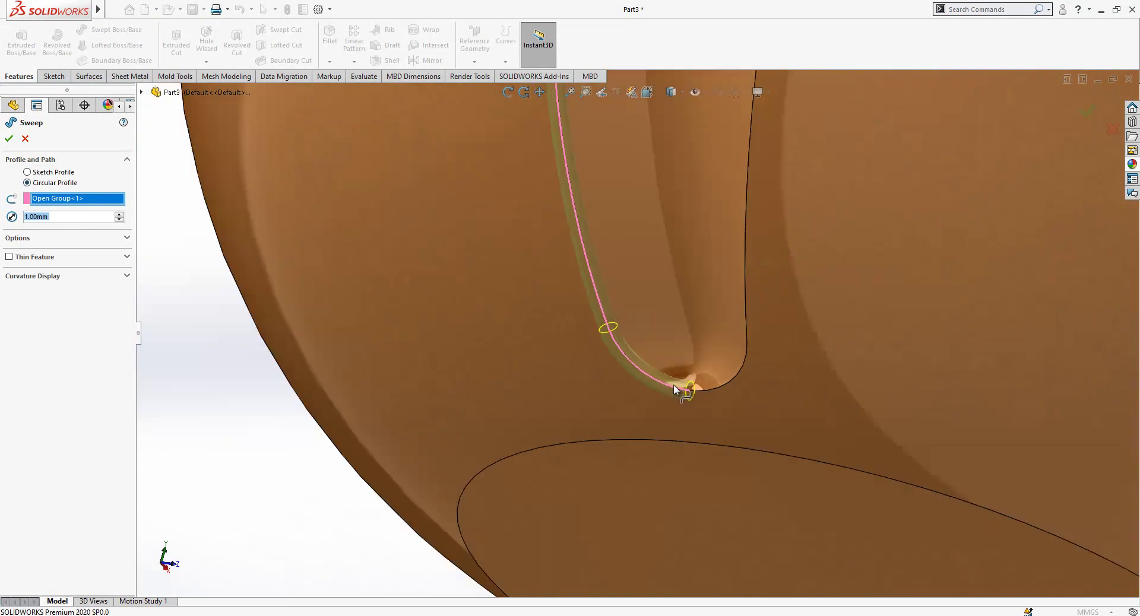
pyautogui.scroll(-5, 677, 240)
pyautogui.scroll(8, 694, 160)
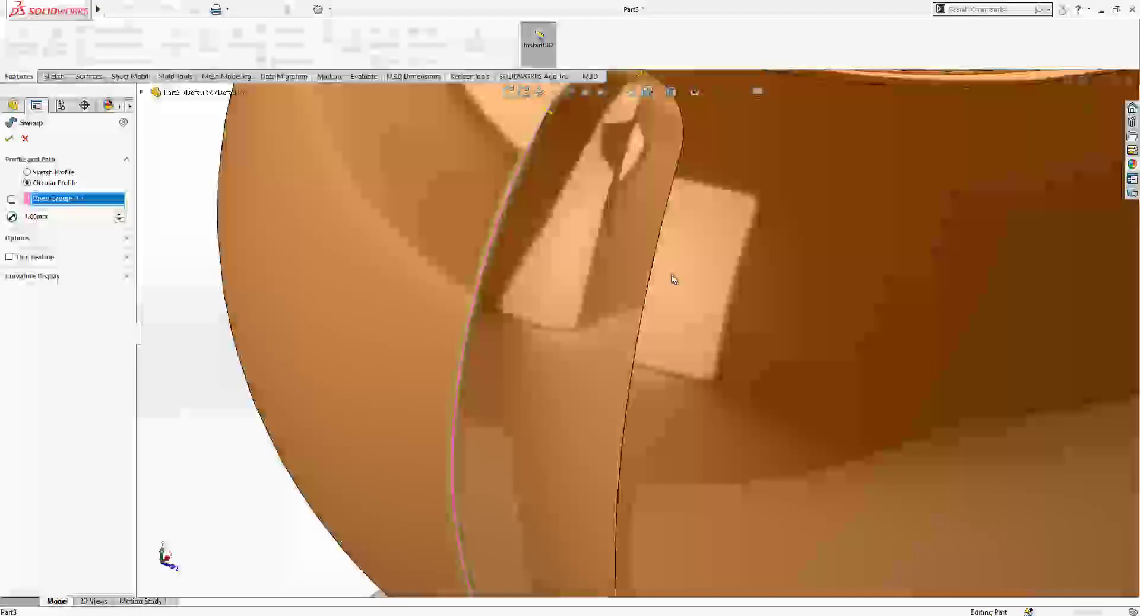
pyautogui.scroll(-10, 653, 232)
pyautogui.scroll(-2, 612, 249)
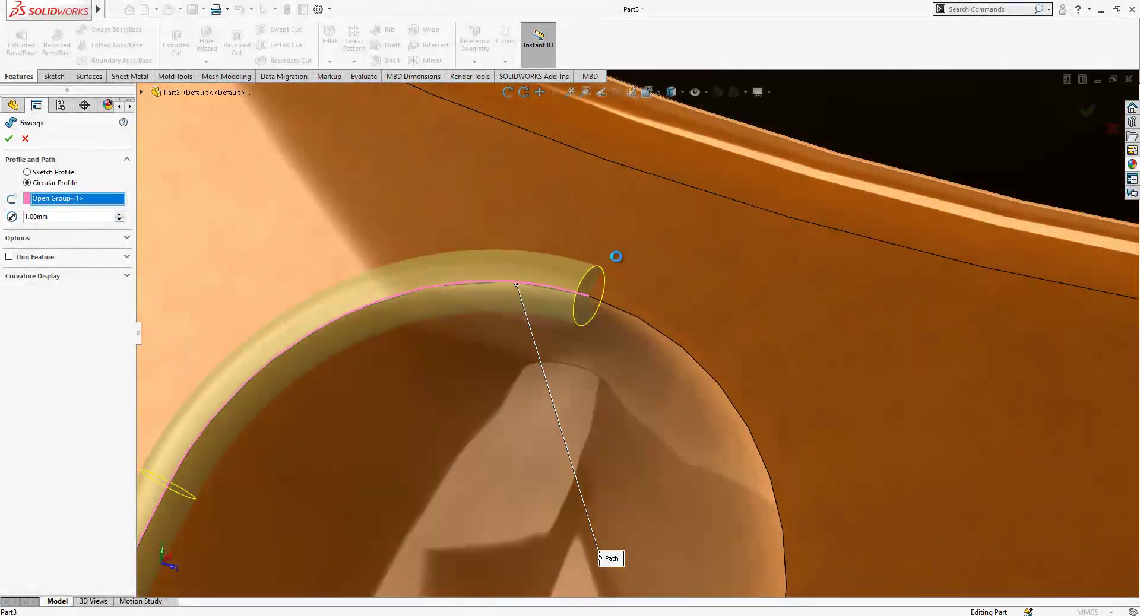
pyautogui.press('Return')
pyautogui.scroll(10, 676, 306)
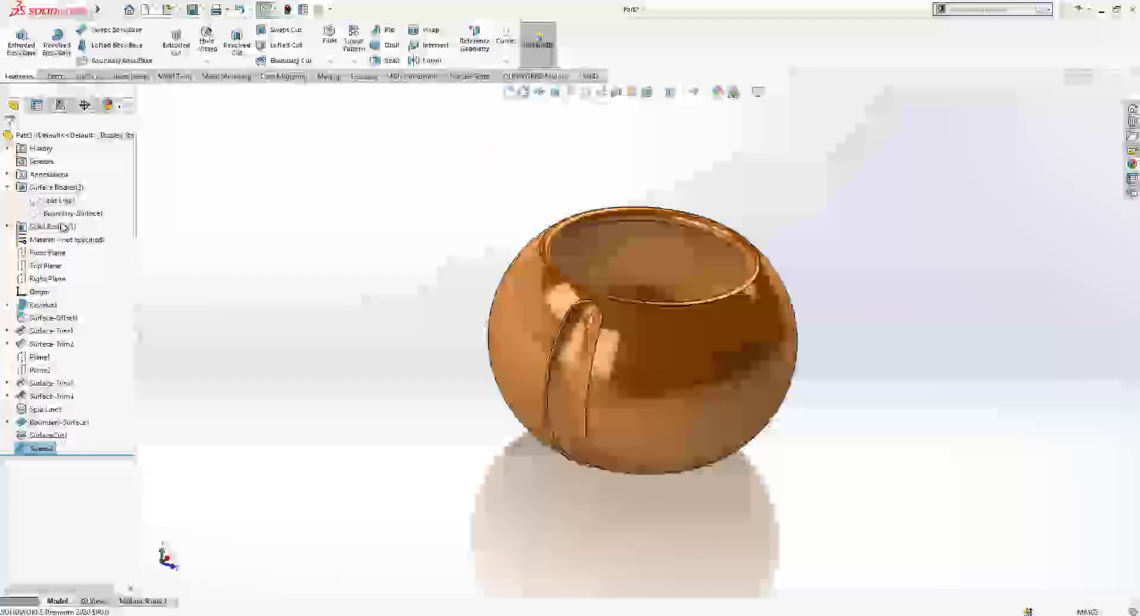
pyautogui.click(47, 253)
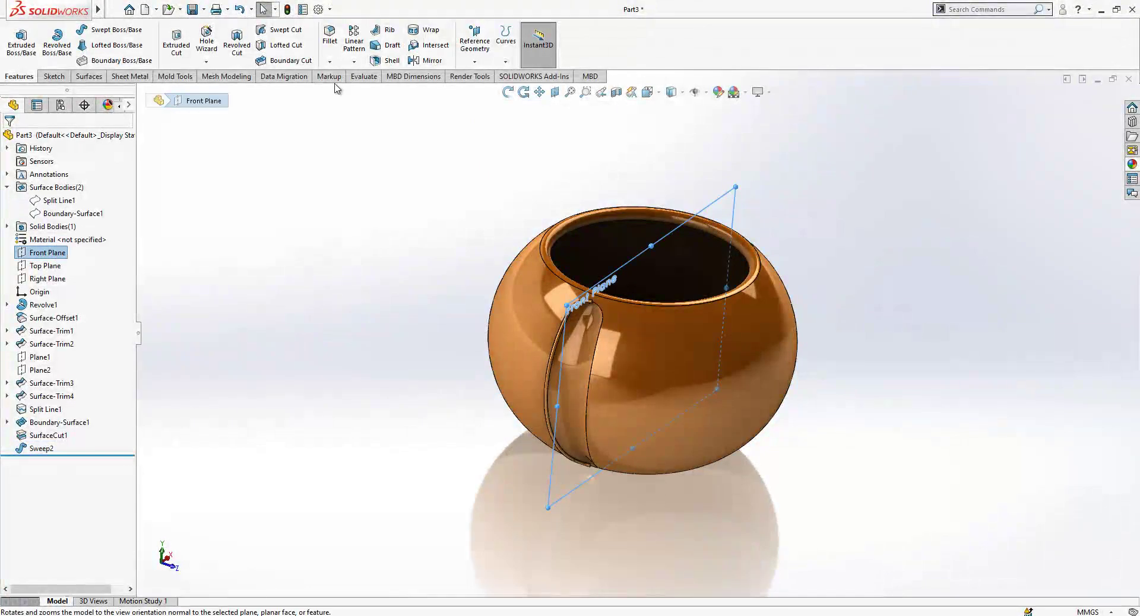
pyautogui.click(412, 61)
pyautogui.scroll(-4, 565, 358)
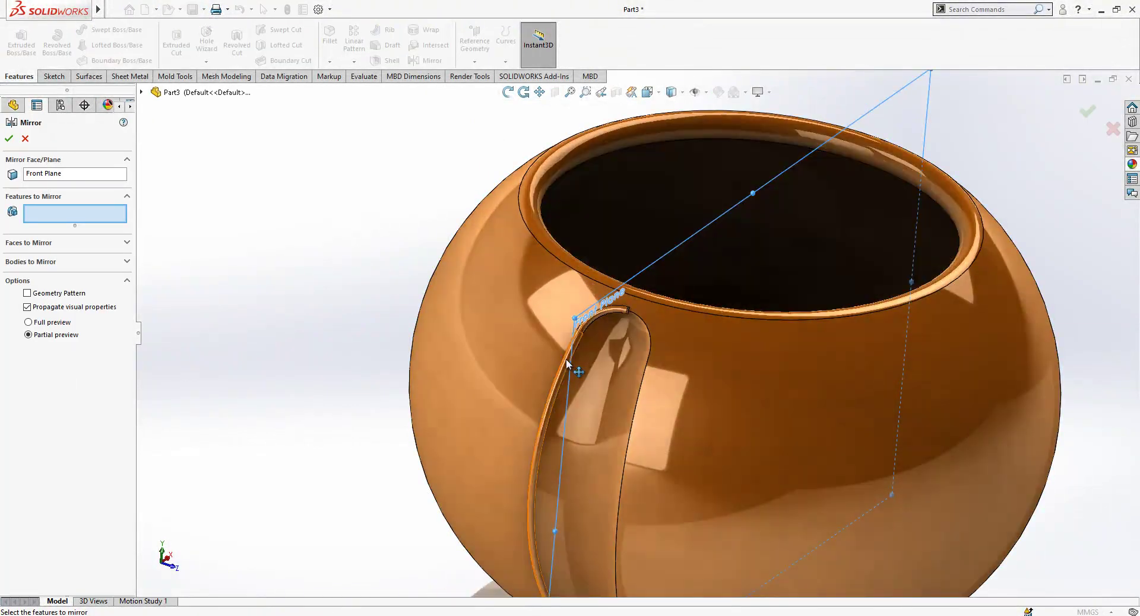
pyautogui.click(565, 362)
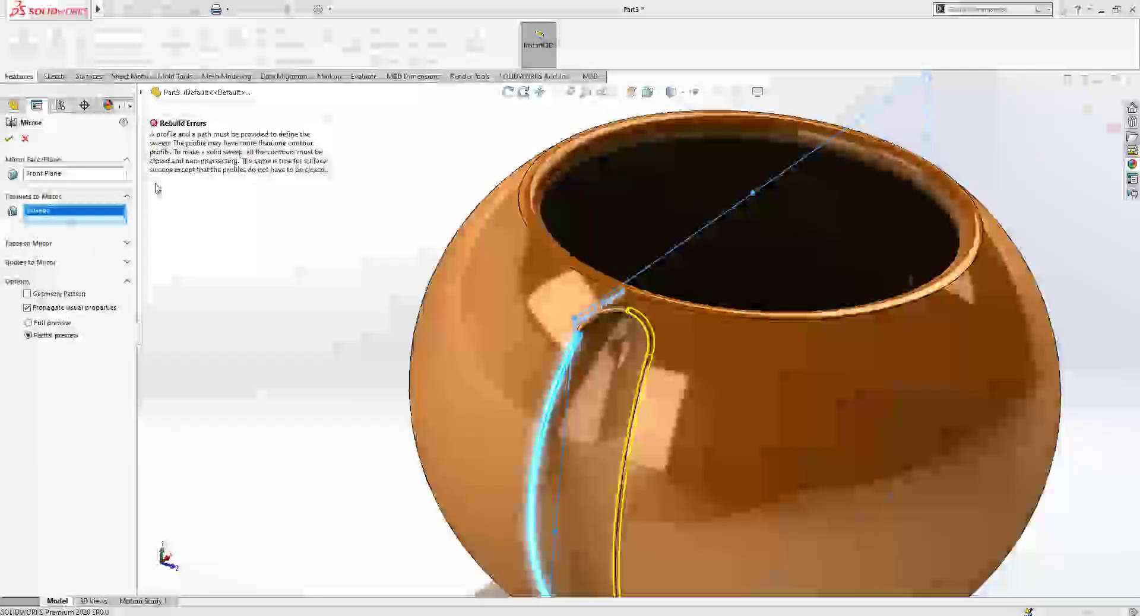
pyautogui.click(62, 296)
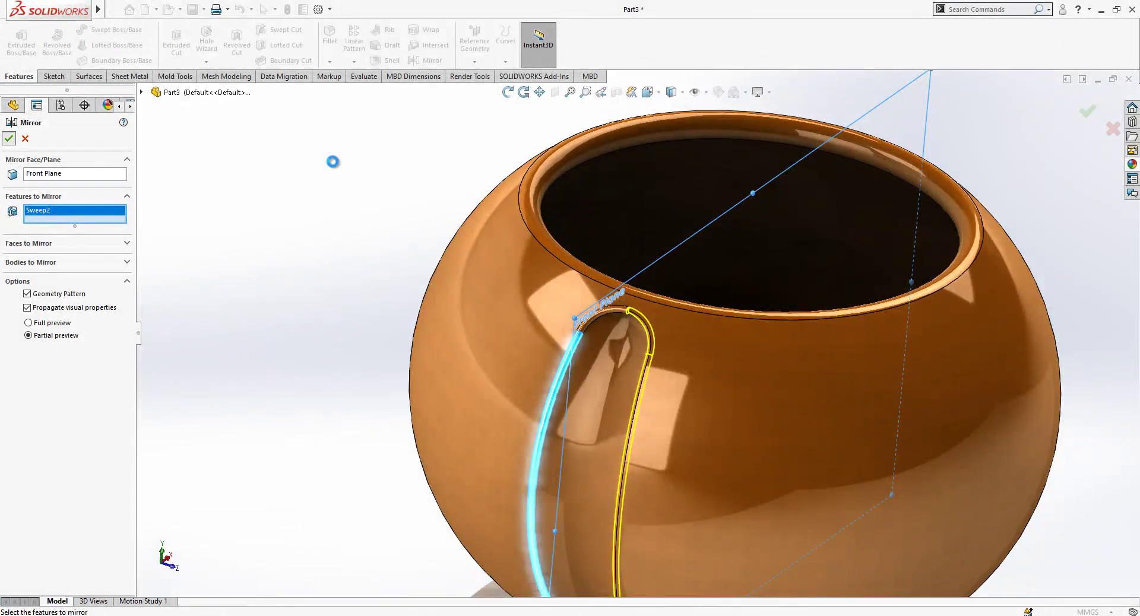
pyautogui.scroll(3, 407, 216)
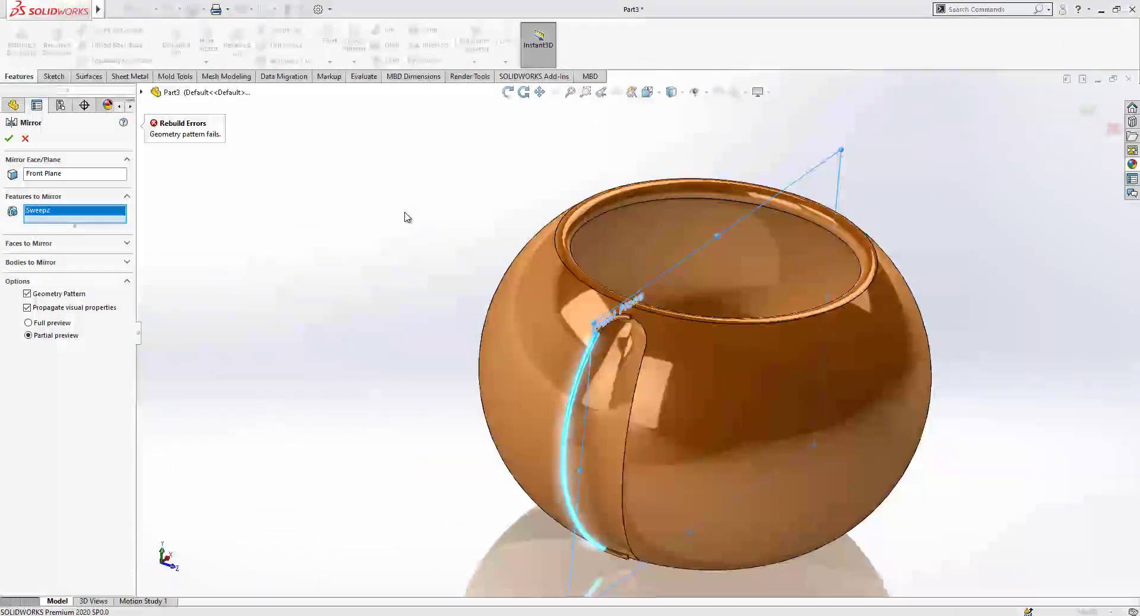
pyautogui.scroll(-3, 656, 344)
pyautogui.scroll(2, 657, 344)
pyautogui.scroll(-6, 608, 287)
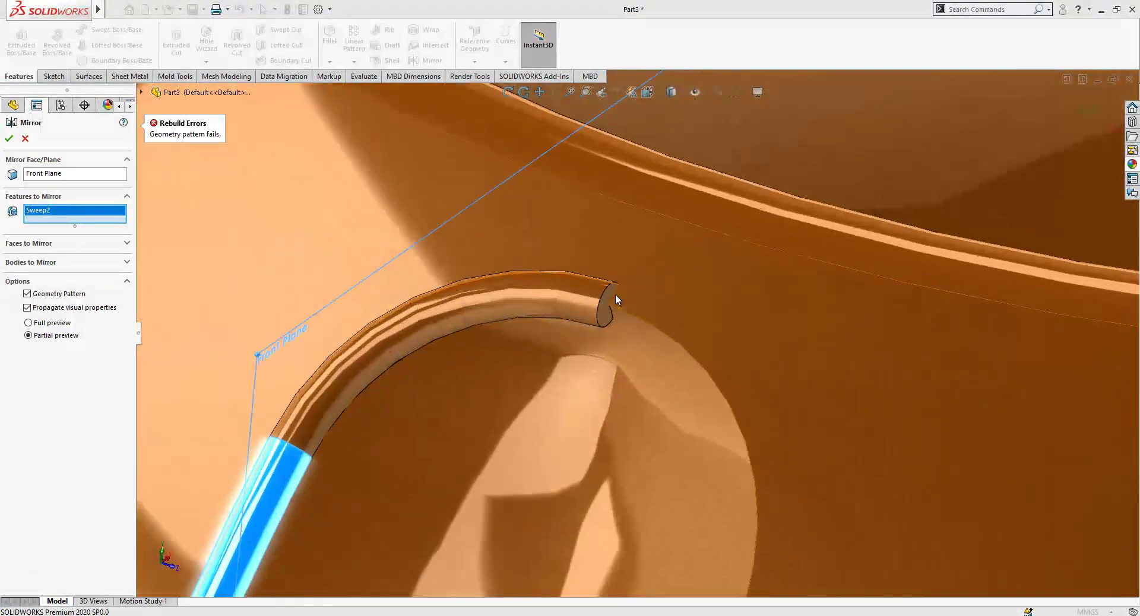
pyautogui.scroll(3, 615, 293)
pyautogui.scroll(5, 645, 304)
pyautogui.scroll(-2, 667, 402)
pyautogui.moveTo(657, 438); pyautogui.dragTo(633, 233, button='middle')
pyautogui.scroll(3, 640, 443)
pyautogui.scroll(-8, 598, 336)
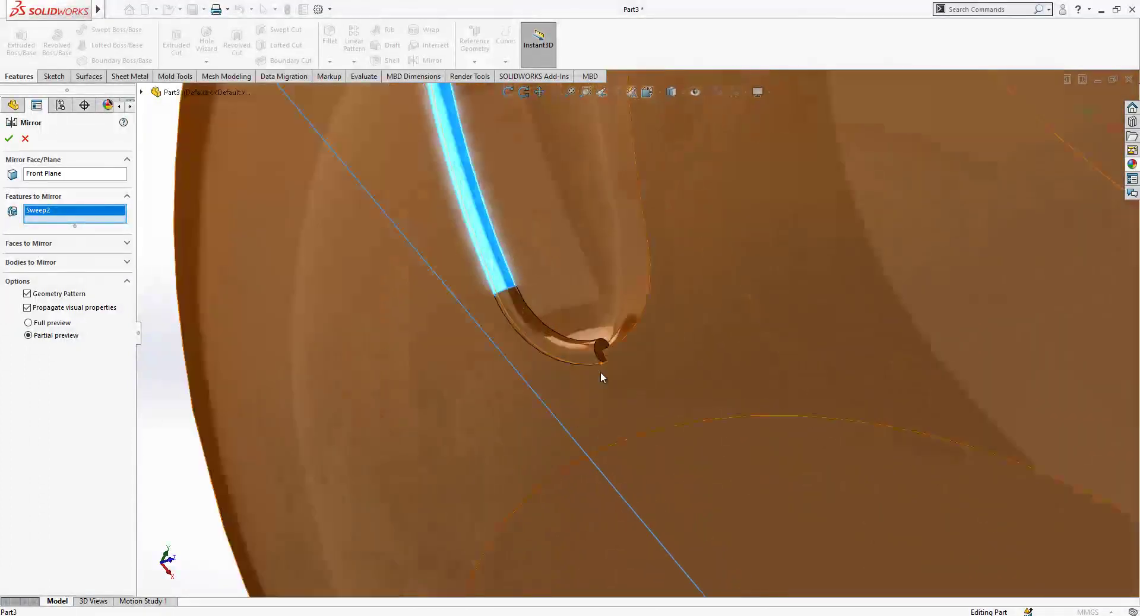
pyautogui.scroll(2, 612, 326)
pyautogui.moveTo(521, 331); pyautogui.dragTo(564, 471, button='middle')
pyautogui.scroll(3, 564, 471)
pyautogui.click(25, 138)
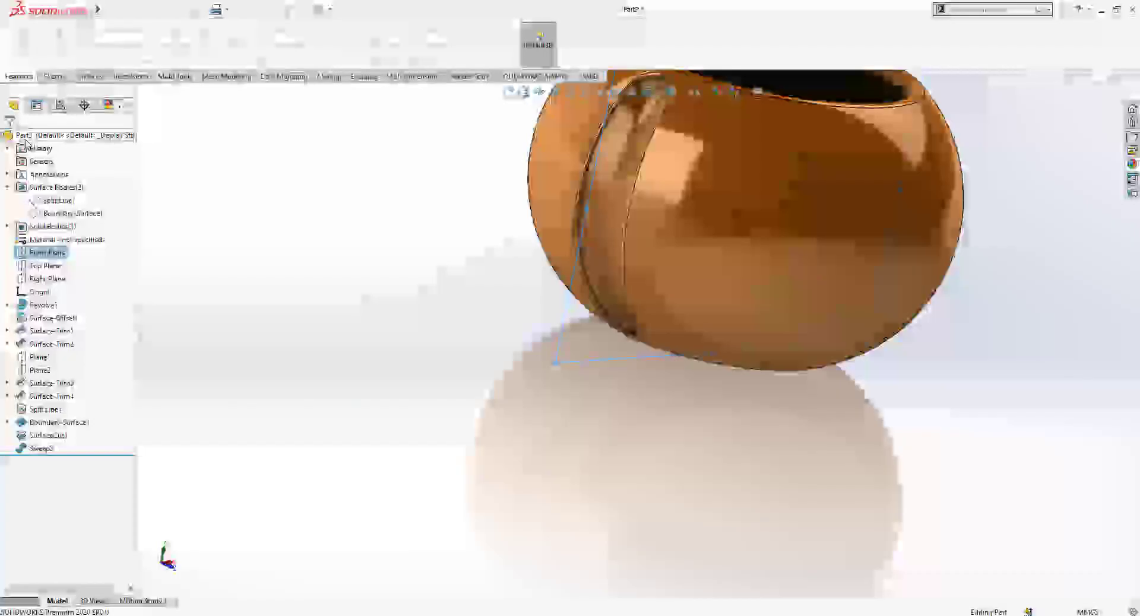
# Step: Reopen Sweep2, check its options and accept the bead strip
pyautogui.click(42, 449)
pyautogui.click(56, 415)
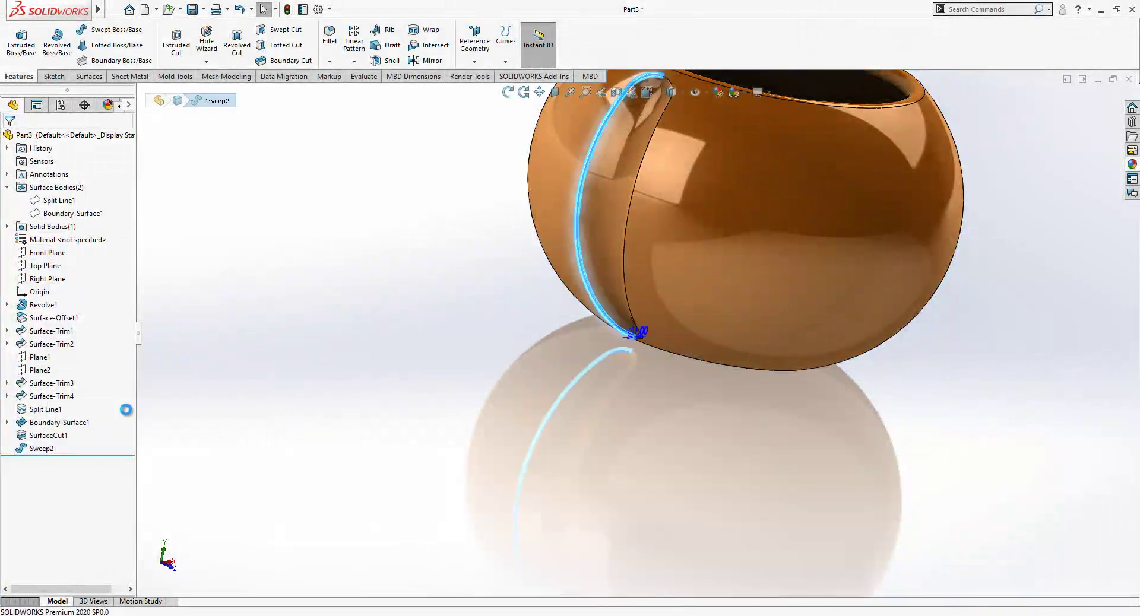
pyautogui.click(42, 238)
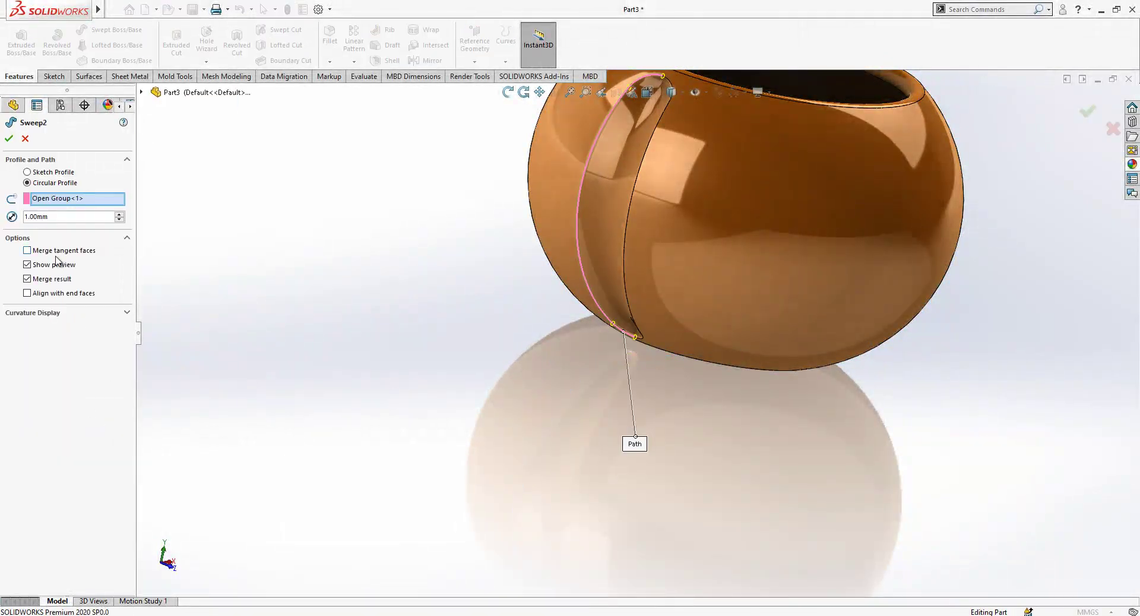
pyautogui.press('Return')
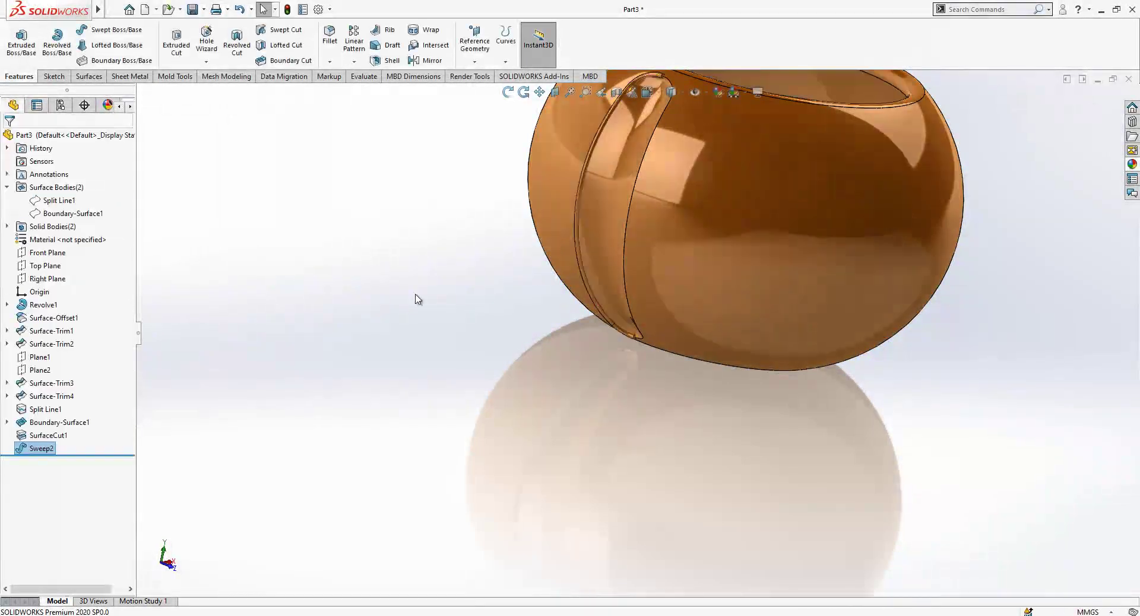
pyautogui.scroll(3, 580, 291)
pyautogui.scroll(3, 688, 181)
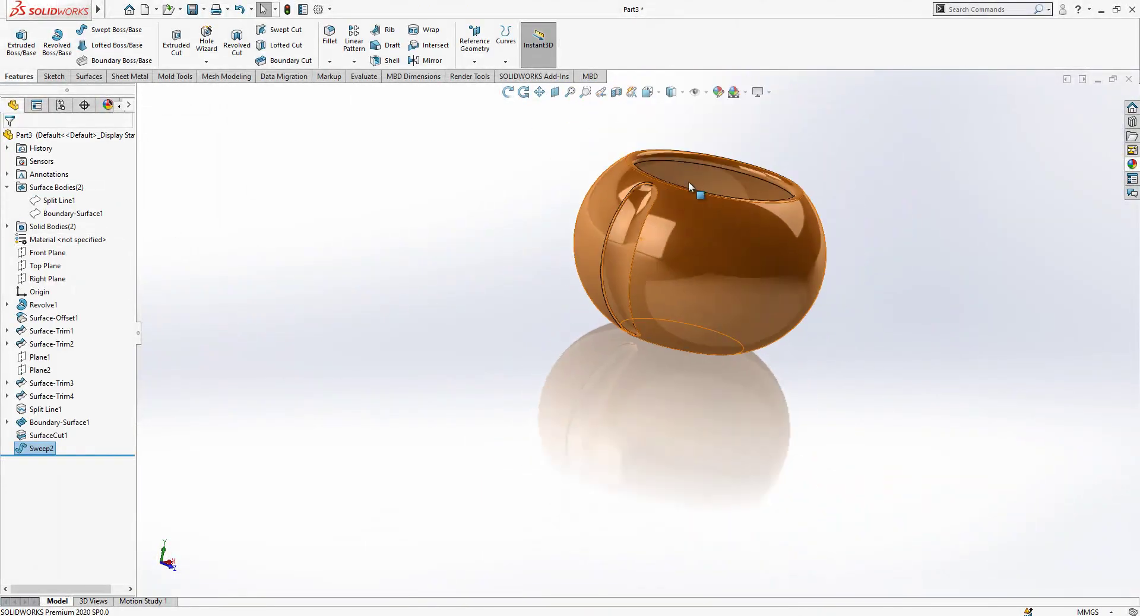
pyautogui.scroll(-2, 689, 181)
# Step: Mirror the Sweep2 body across the Front Plane
pyautogui.click(59, 255)
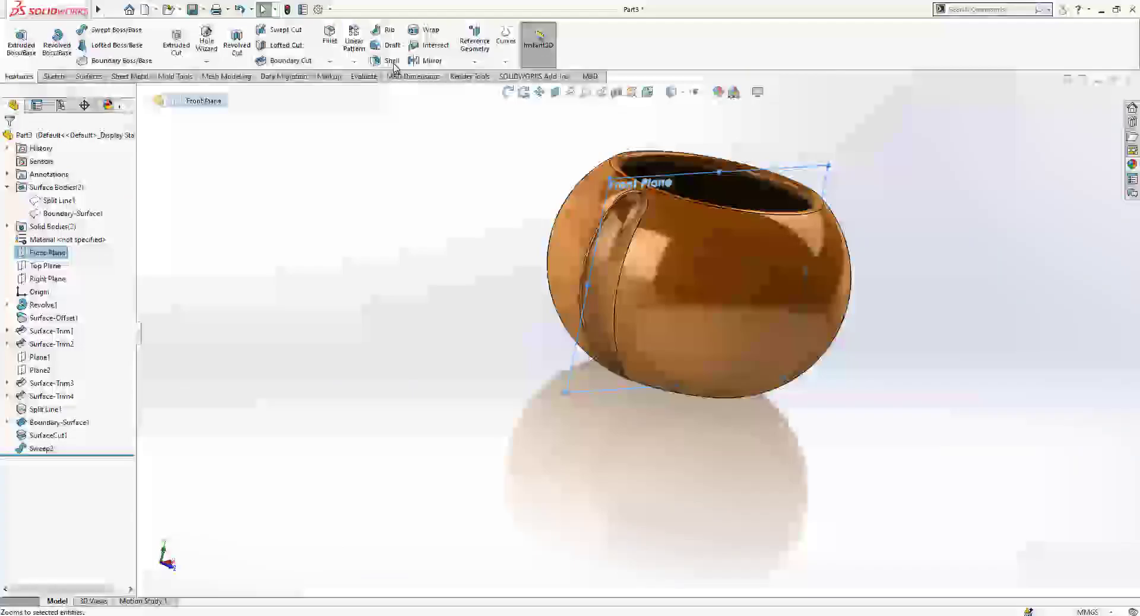
pyautogui.click(424, 61)
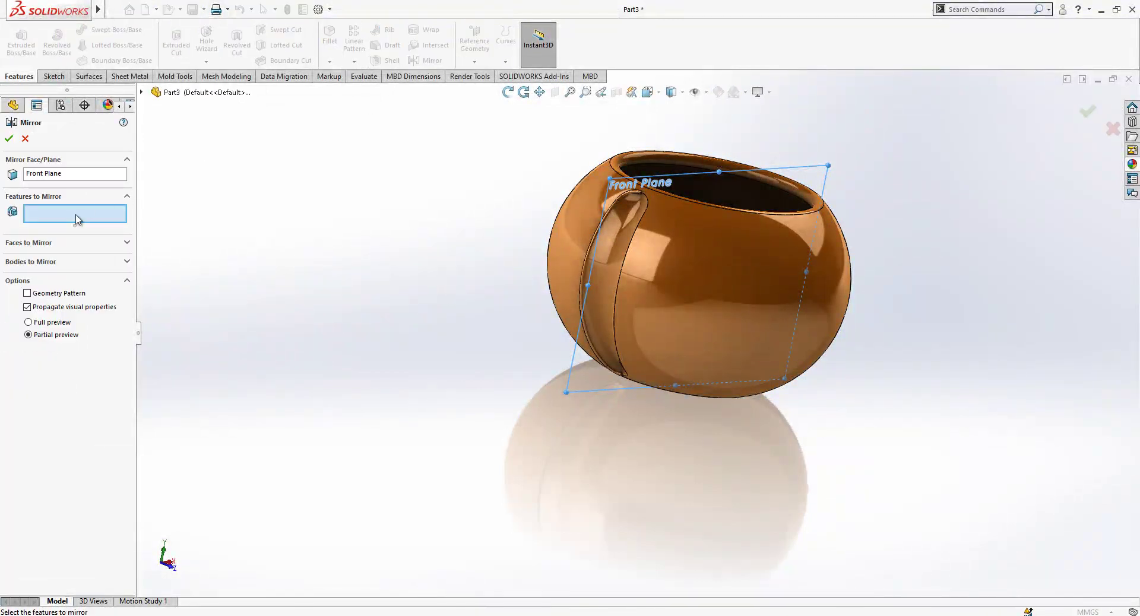
pyautogui.click(49, 263)
pyautogui.scroll(-3, 626, 220)
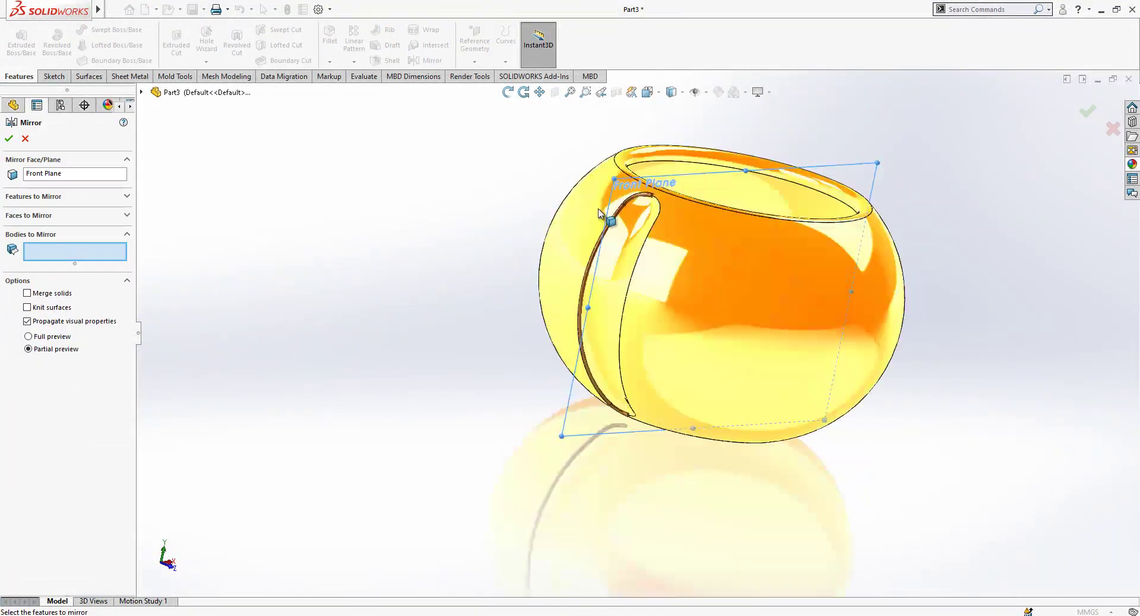
pyautogui.click(626, 220)
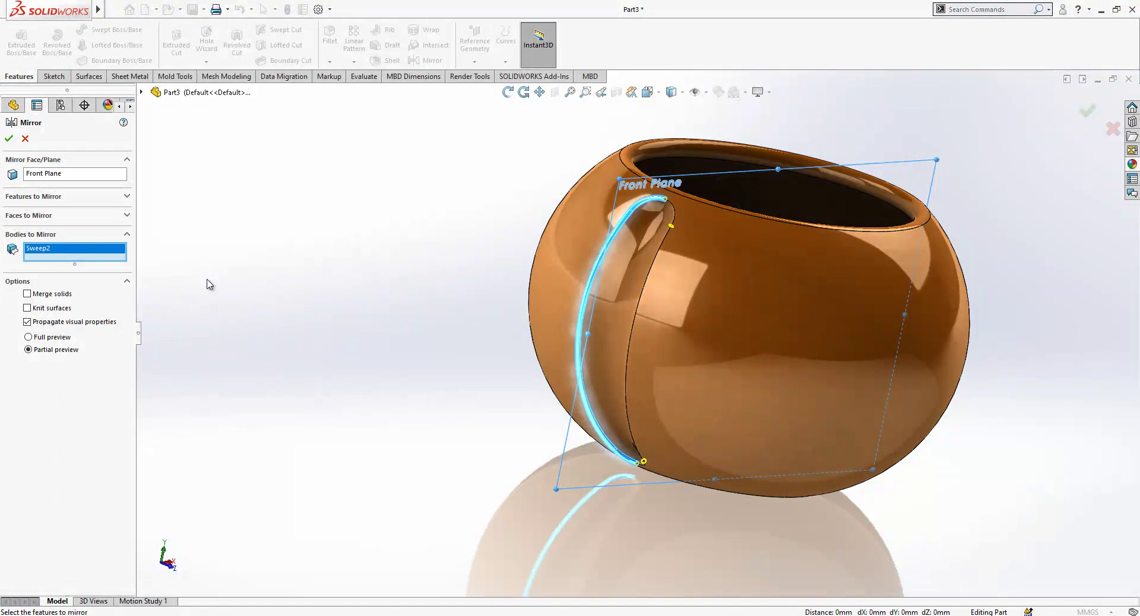
pyautogui.press('Return')
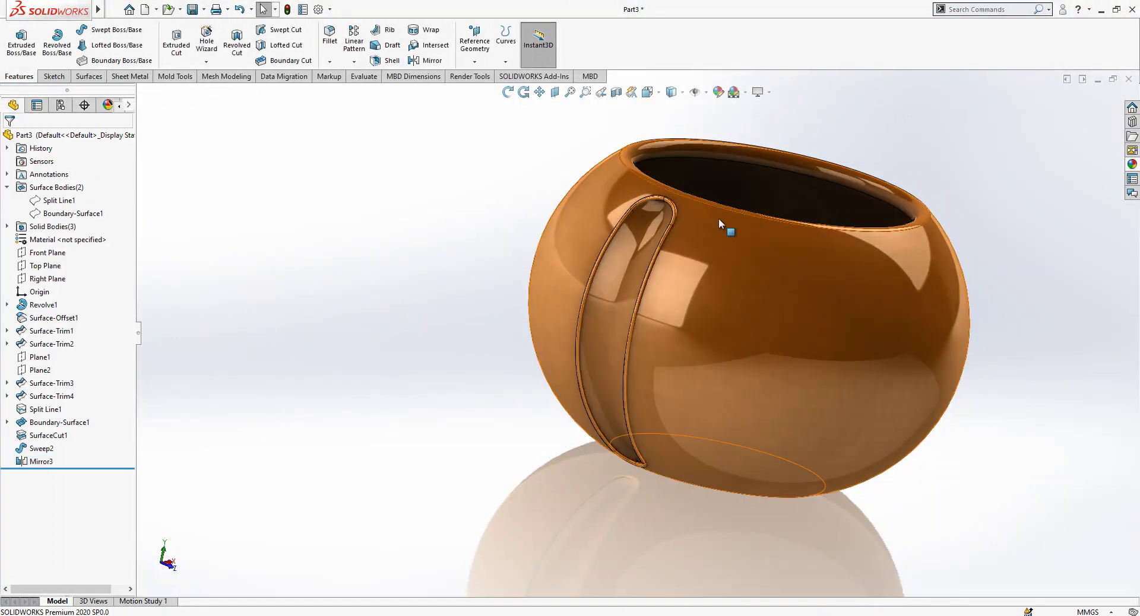
pyautogui.scroll(-2, 691, 228)
# Step: Start an Add combine with Sweep2, Mirror3 and SurfaceCut1 selected
pyautogui.press('z')
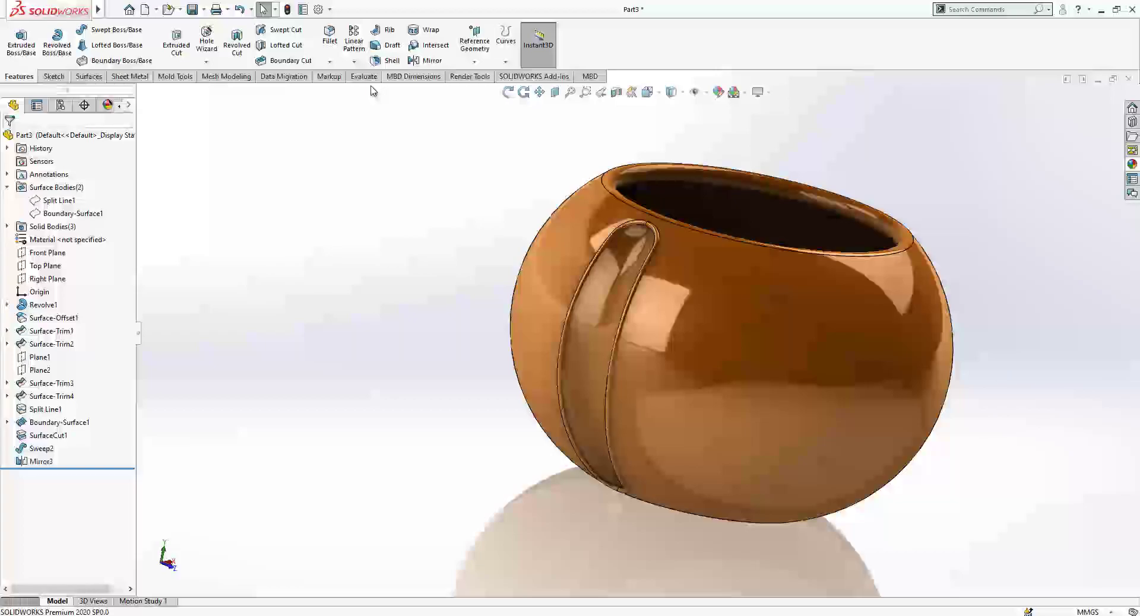
pyautogui.click(183, 9)
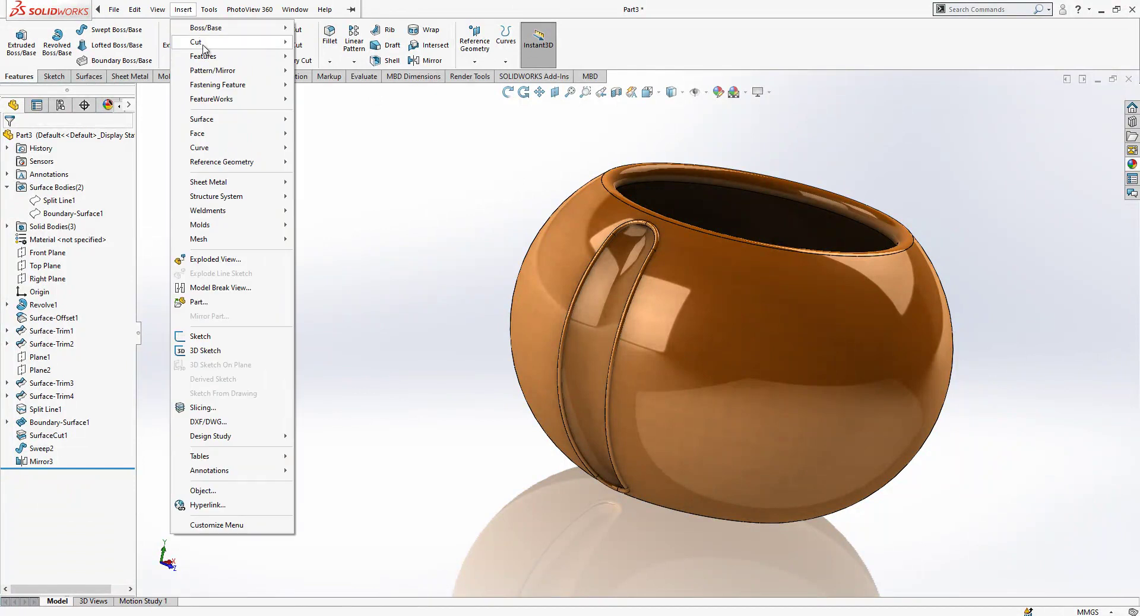
pyautogui.moveTo(212, 56)
pyautogui.click(362, 330)
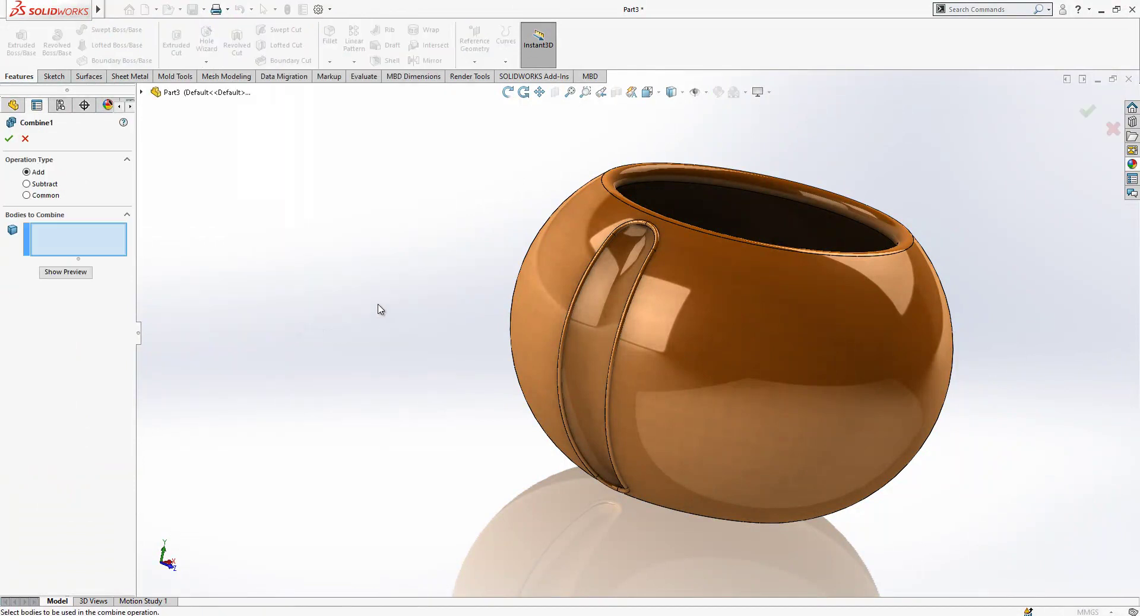
pyautogui.click(603, 248)
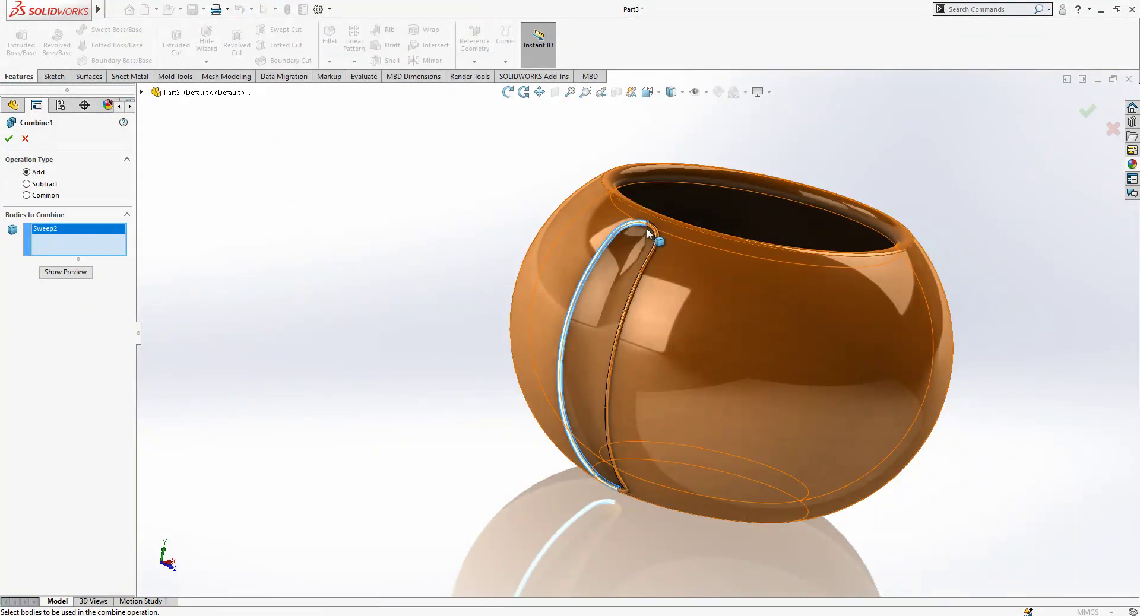
pyautogui.click(654, 232)
pyautogui.click(675, 268)
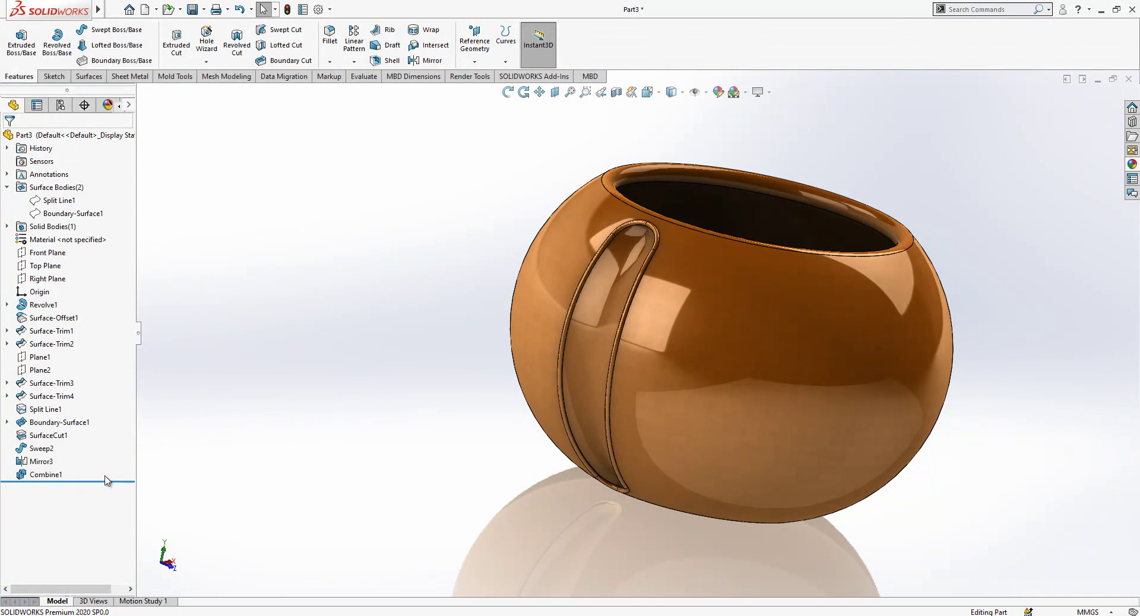
# Step: Roll back above Combine1 and start a circular pattern about the rim edge with the bead bodies
pyautogui.moveTo(107, 481); pyautogui.dragTo(116, 473)
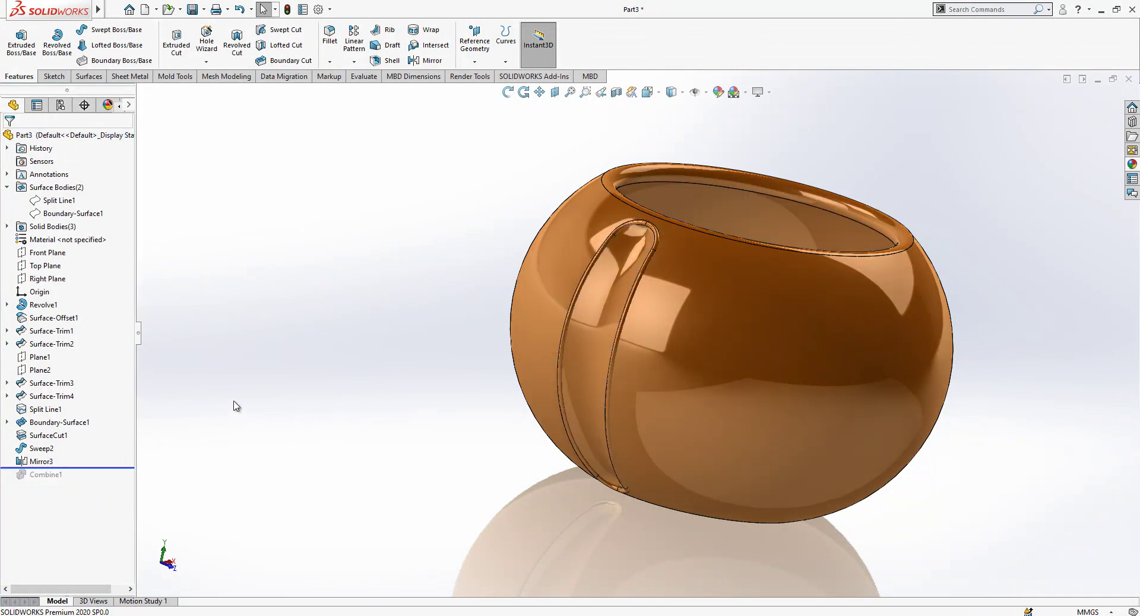
pyautogui.moveTo(683, 333); pyautogui.dragTo(820, 247, button='middle')
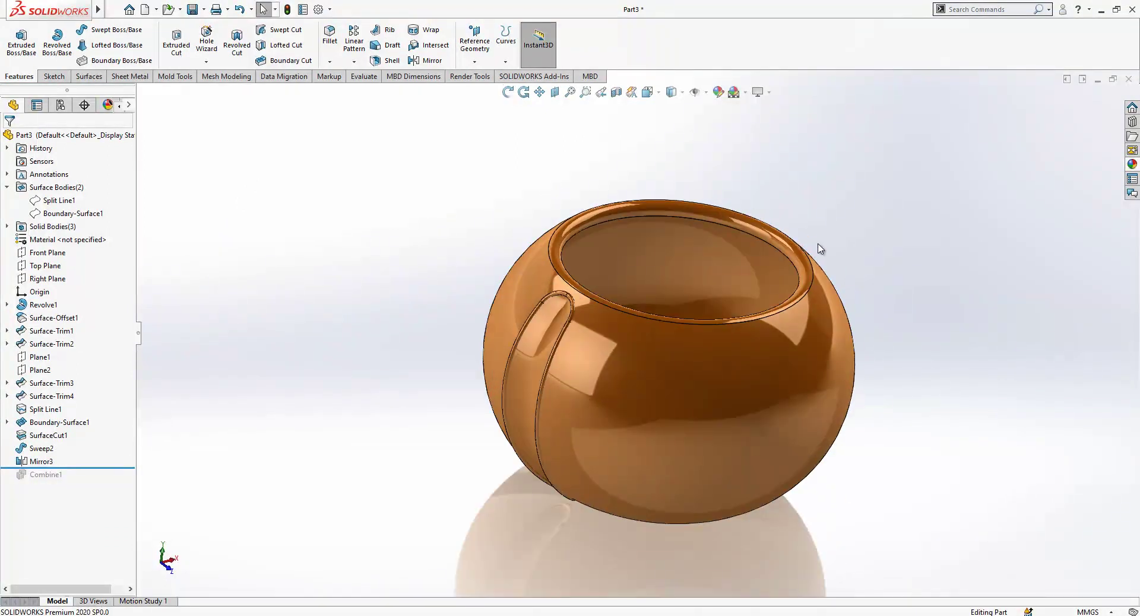
pyautogui.click(354, 62)
pyautogui.click(373, 90)
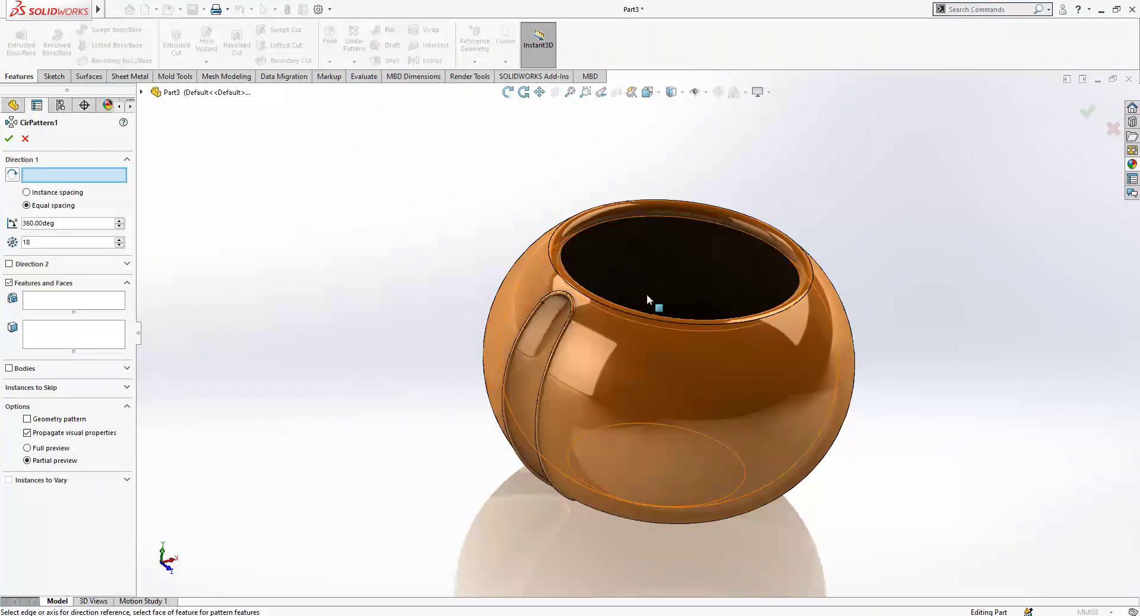
pyautogui.click(655, 321)
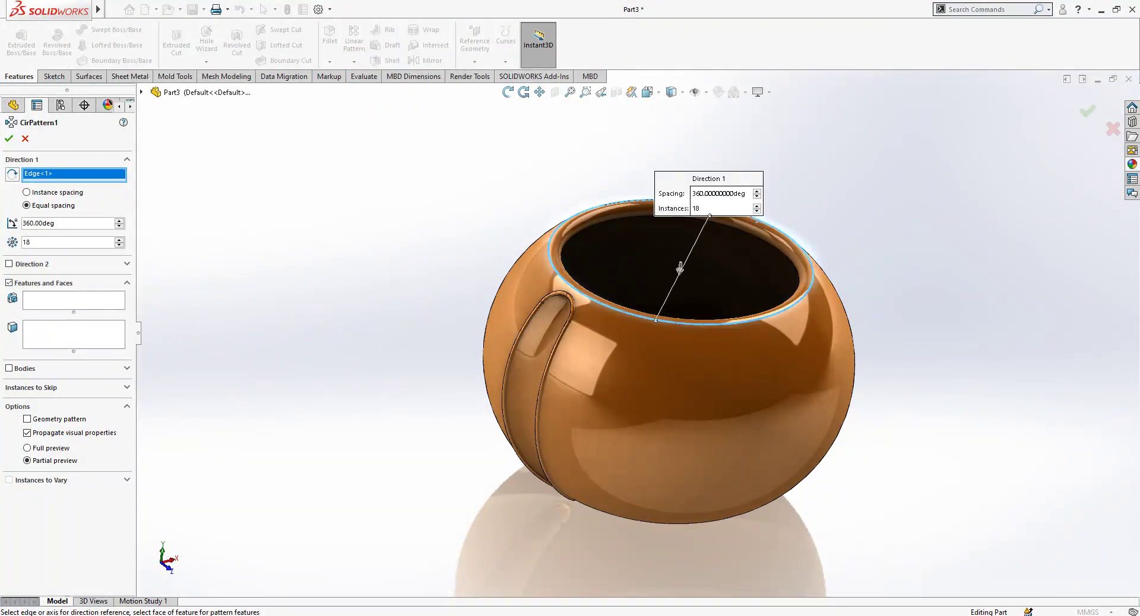
pyautogui.click(36, 369)
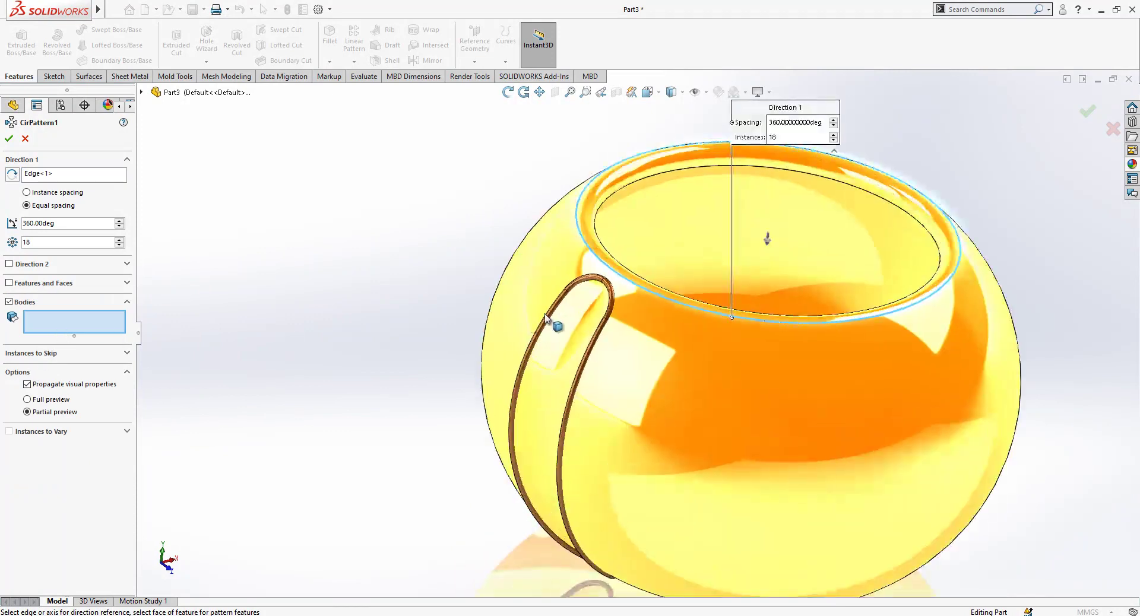
pyautogui.click(564, 323)
pyautogui.scroll(-3, 600, 292)
pyautogui.click(612, 291)
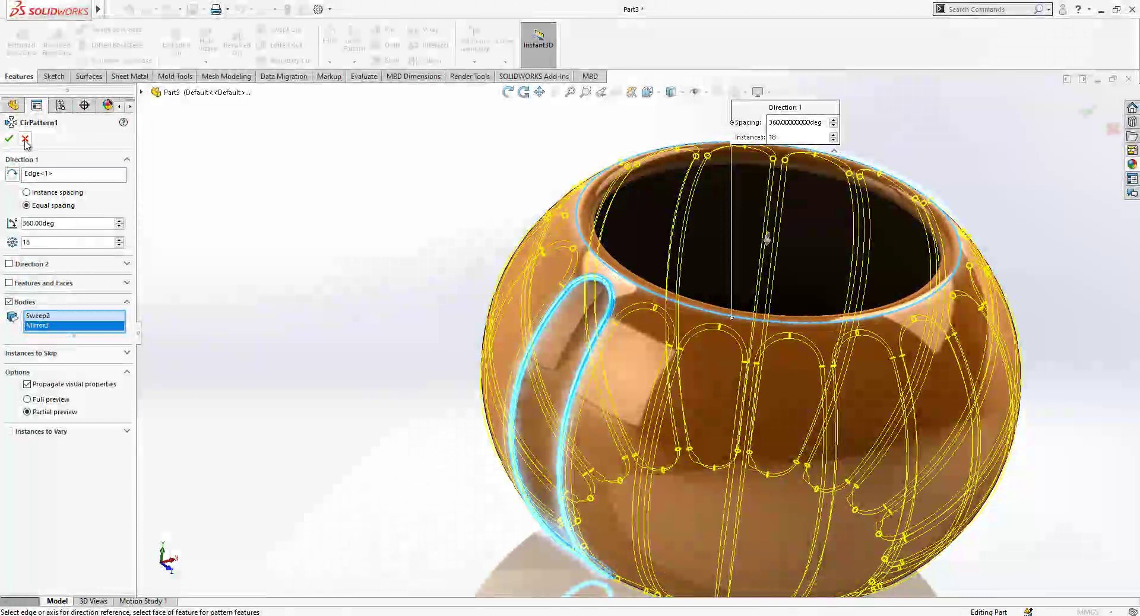
# Step: Switch the pattern from bodies to the SurfaceCut1 feature and create 18 instances
pyautogui.rightClick(43, 321)
pyautogui.click(56, 325)
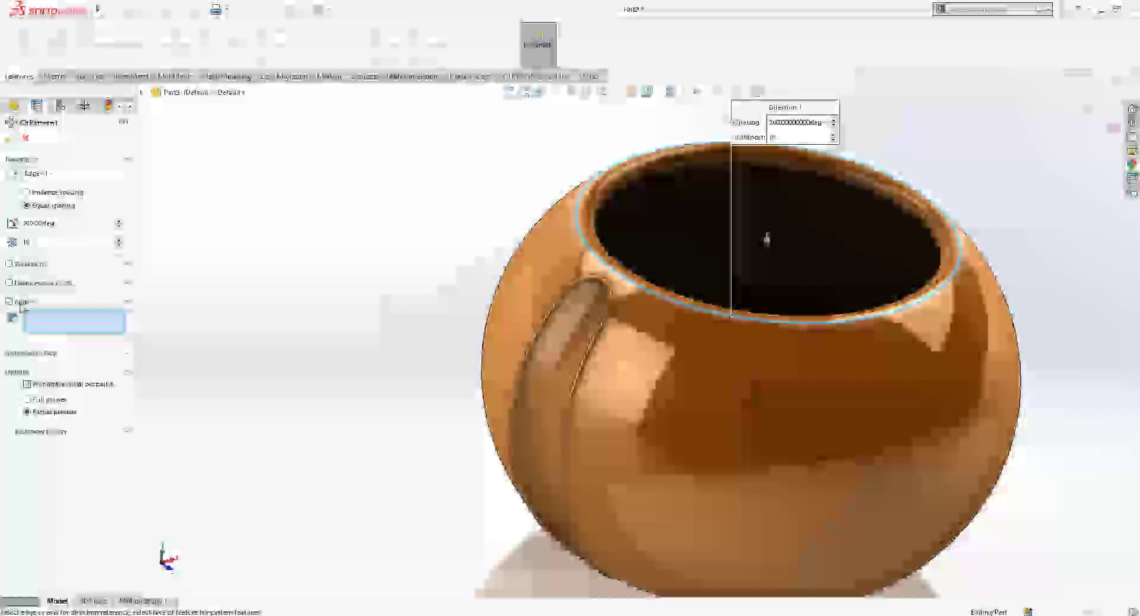
pyautogui.click(25, 301)
pyautogui.click(35, 284)
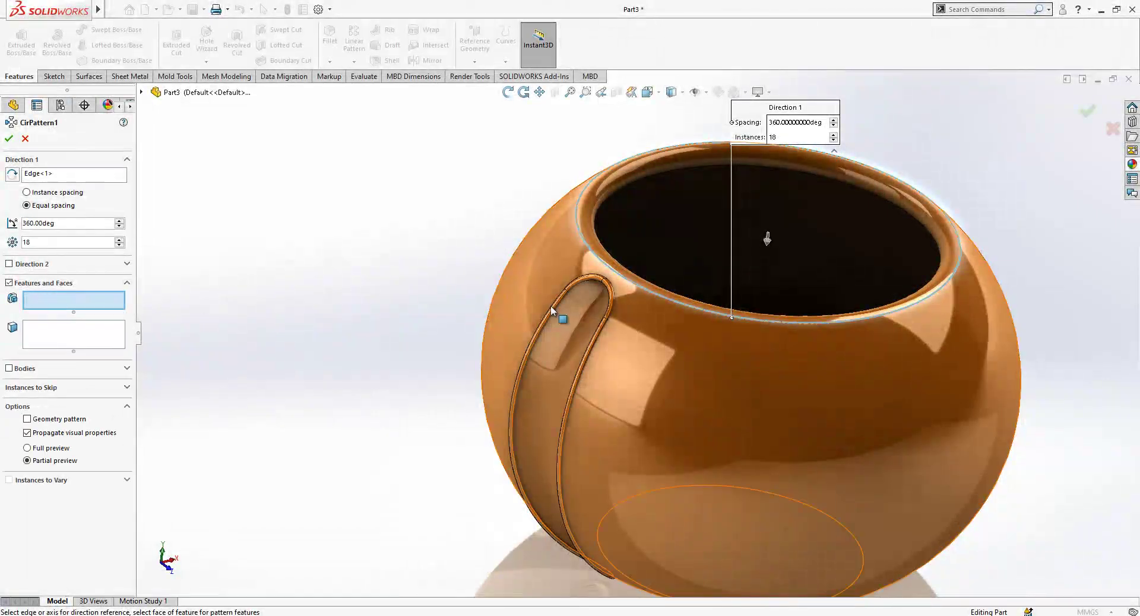
pyautogui.click(583, 311)
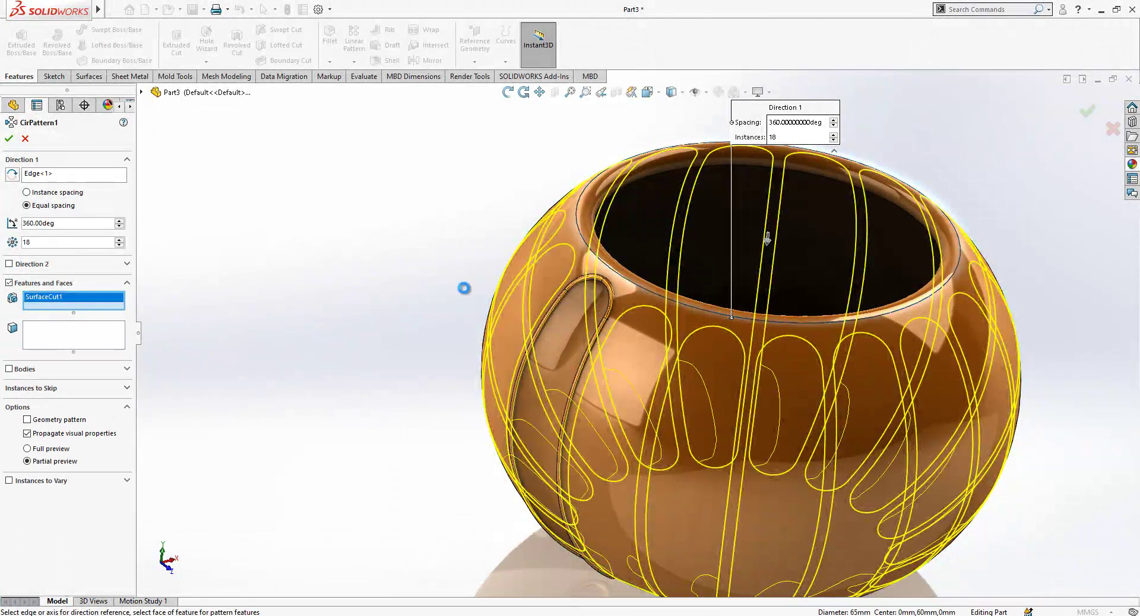
pyautogui.press('Return')
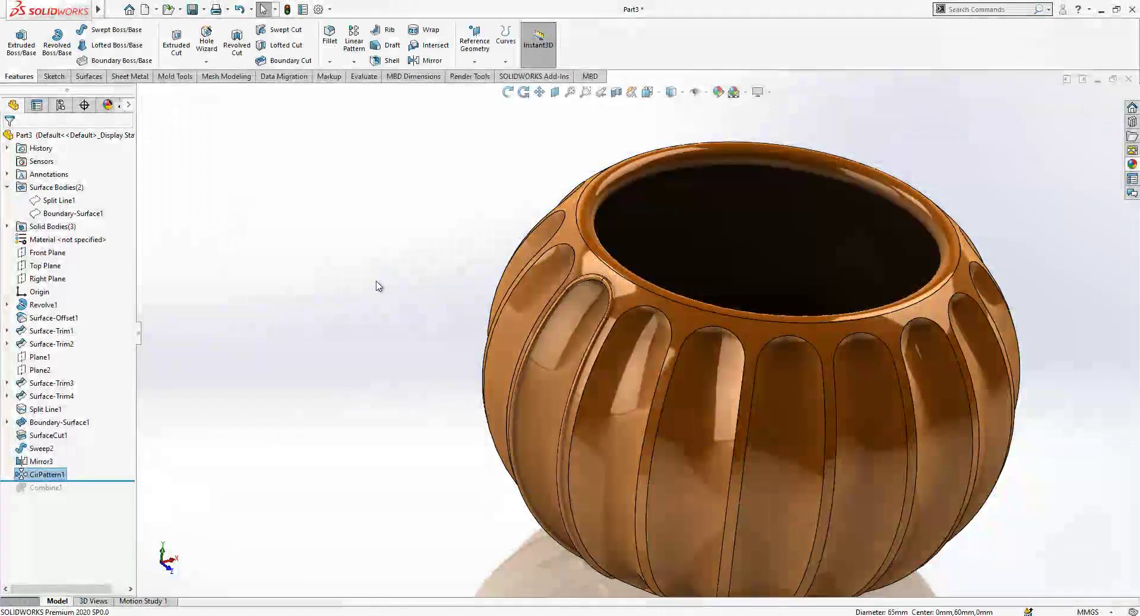
pyautogui.click(378, 286)
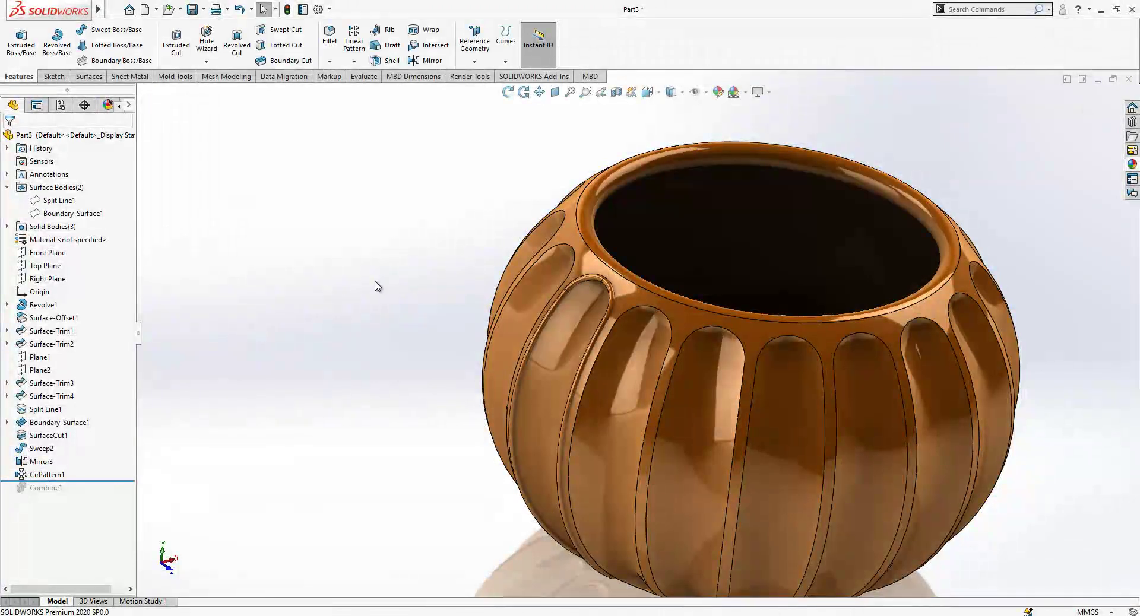
# Step: Pattern the Sweep2 and Mirror3 bodies 18 times, equally spaced, about the rim edge
pyautogui.click(354, 62)
pyautogui.click(380, 90)
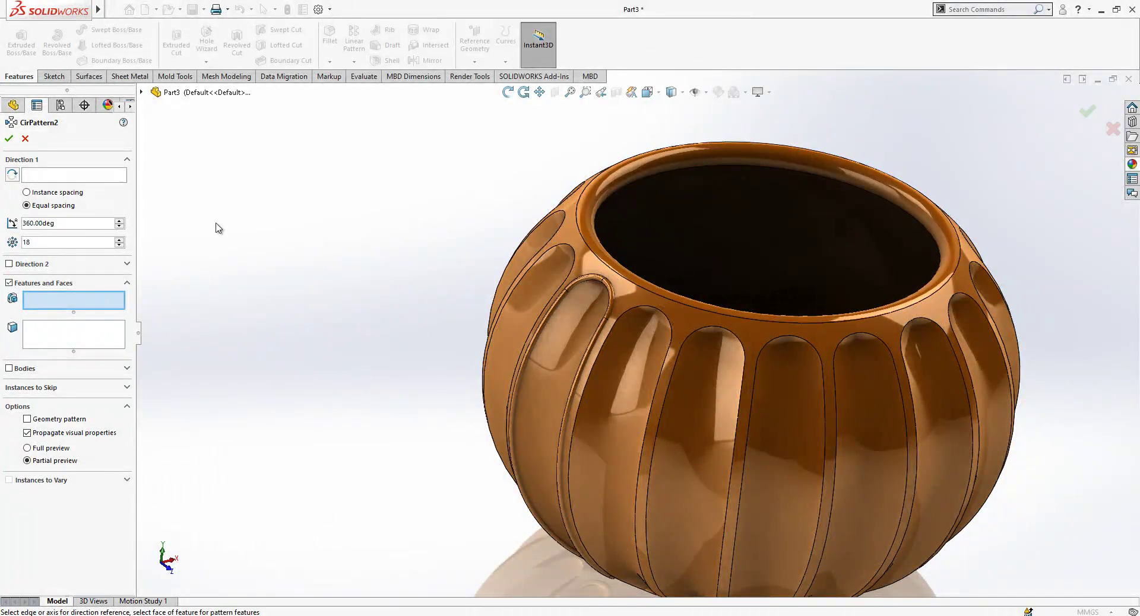
pyautogui.click(35, 369)
pyautogui.click(606, 291)
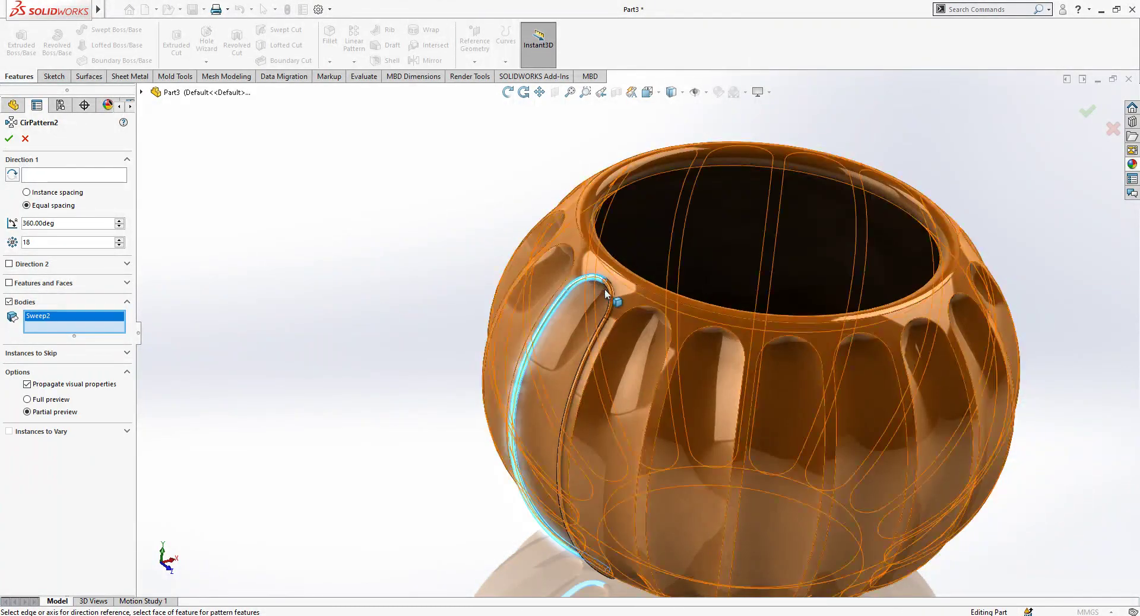
pyautogui.click(606, 292)
pyautogui.click(86, 175)
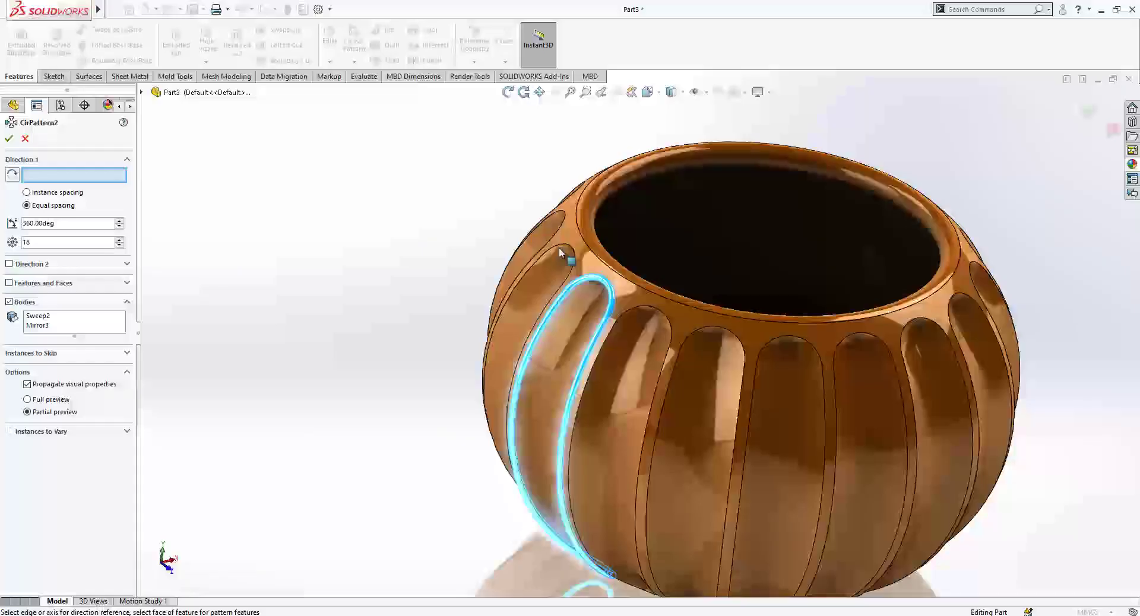
pyautogui.click(593, 250)
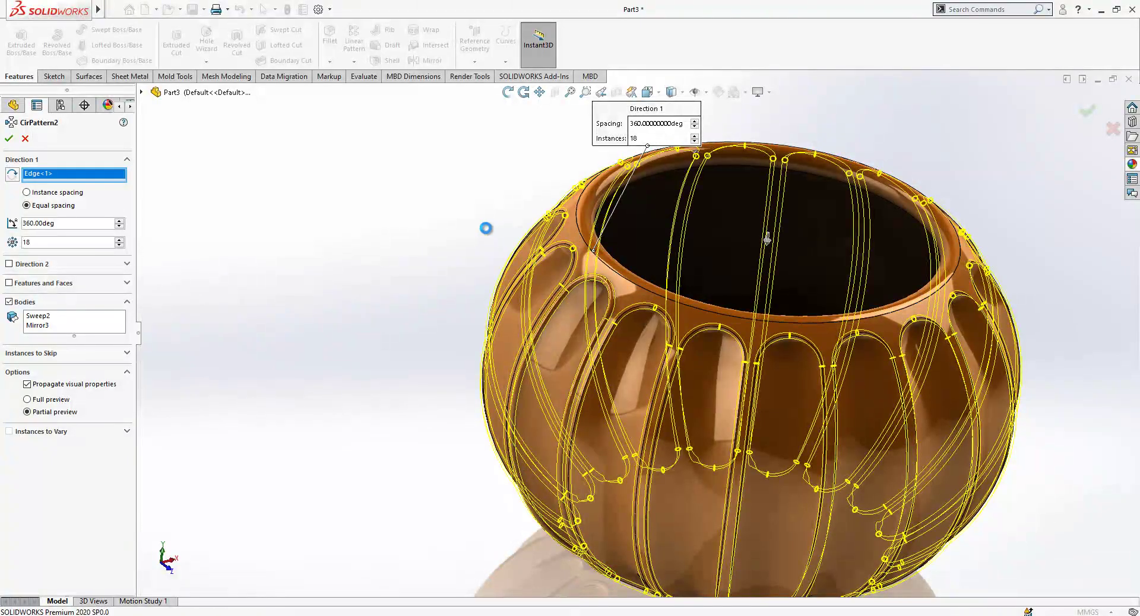
pyautogui.rightClick(658, 229)
pyautogui.press('f')
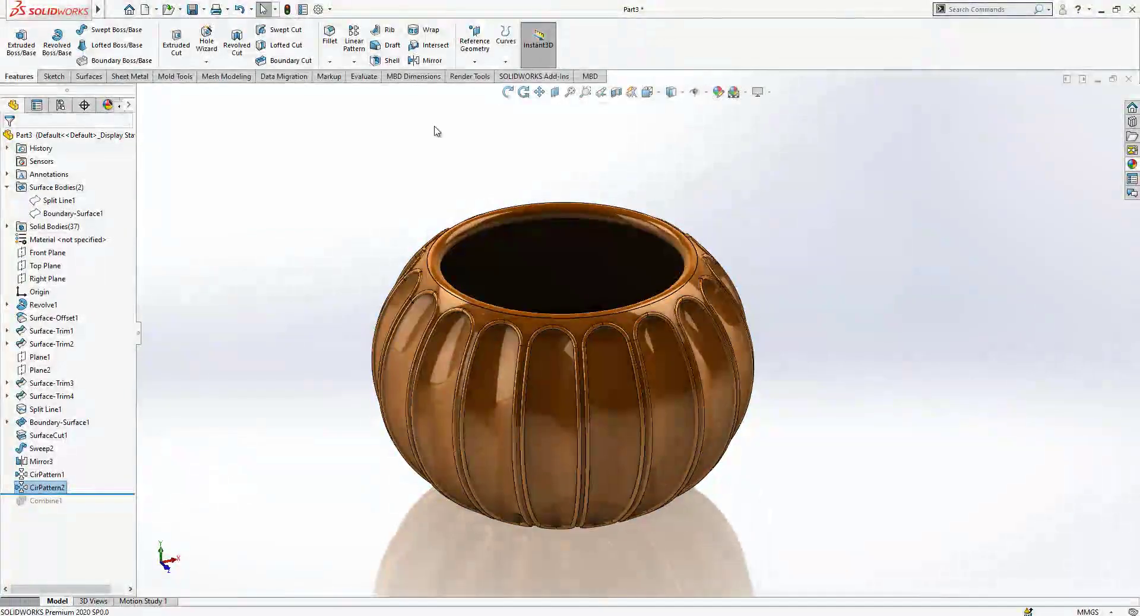
# Step: Roll forward, reopen Combine1 and clear its bodies to combine
pyautogui.moveTo(94, 495); pyautogui.dragTo(86, 510)
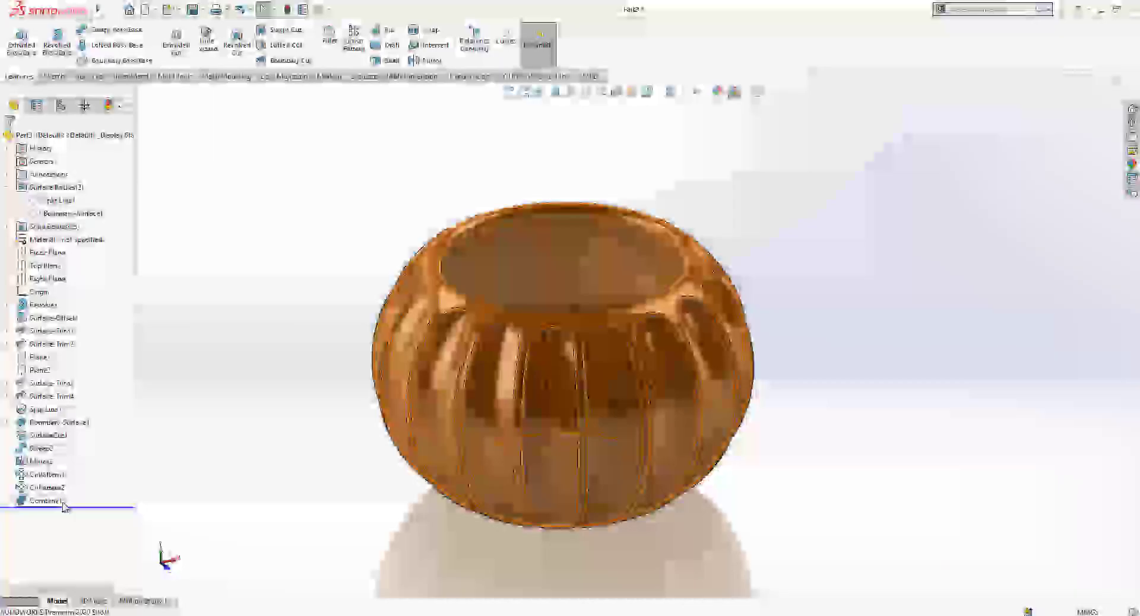
pyautogui.click(60, 501)
pyautogui.click(72, 472)
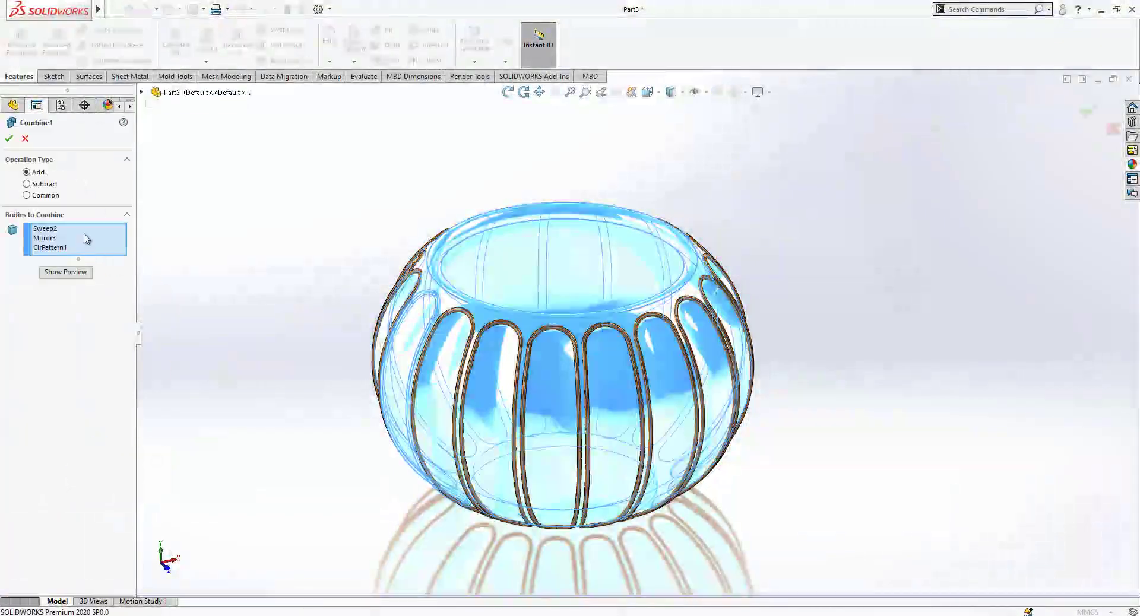
pyautogui.rightClick(89, 239)
pyautogui.click(128, 242)
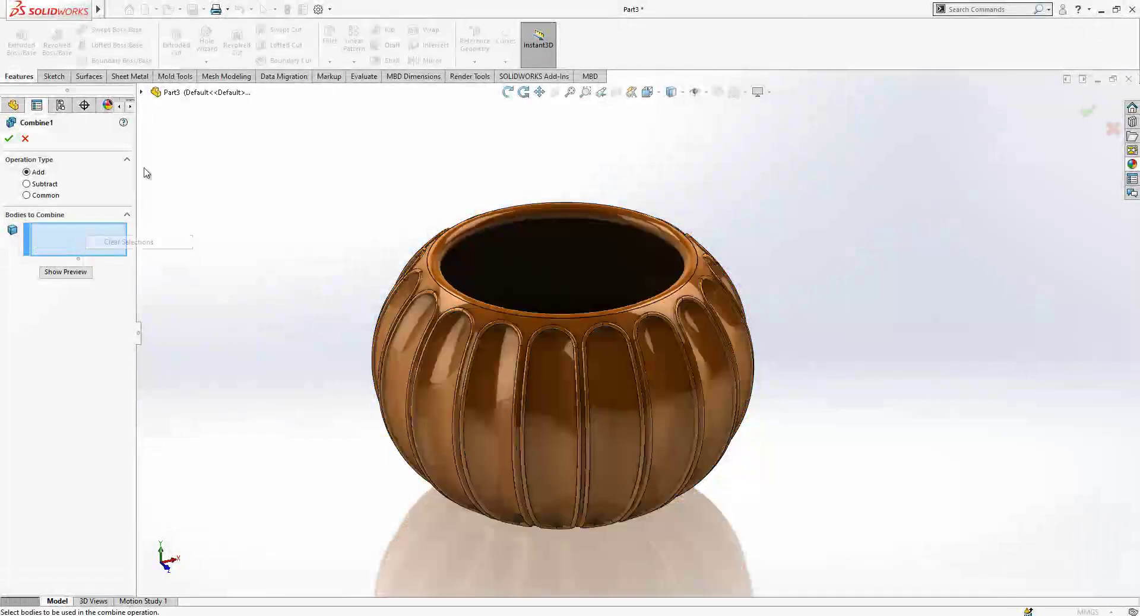
pyautogui.click(156, 92)
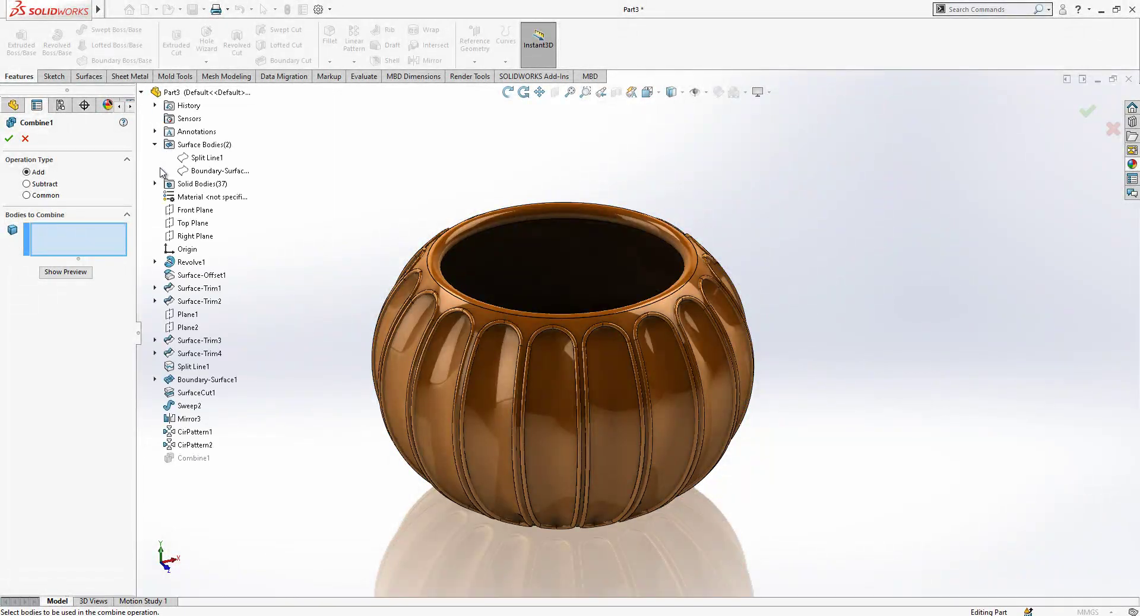
# Step: Select Sweep2 through CirPattern2[34] as the bodies to combine
pyautogui.click(155, 183)
pyautogui.click(213, 105)
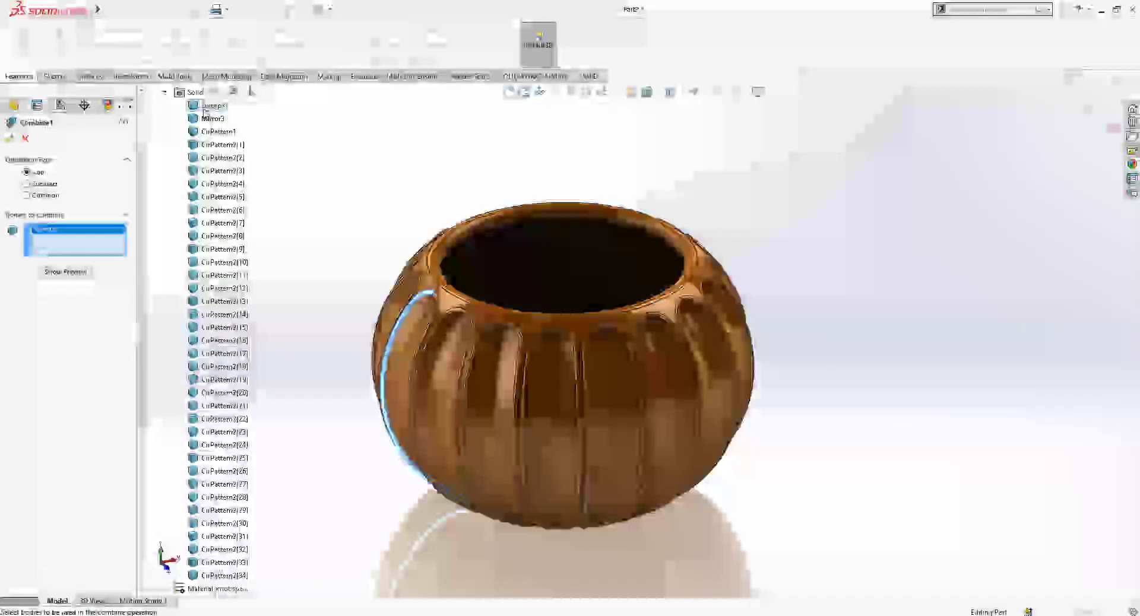
pyautogui.scroll(-3, 320, 299)
pyautogui.scroll(-2, 317, 298)
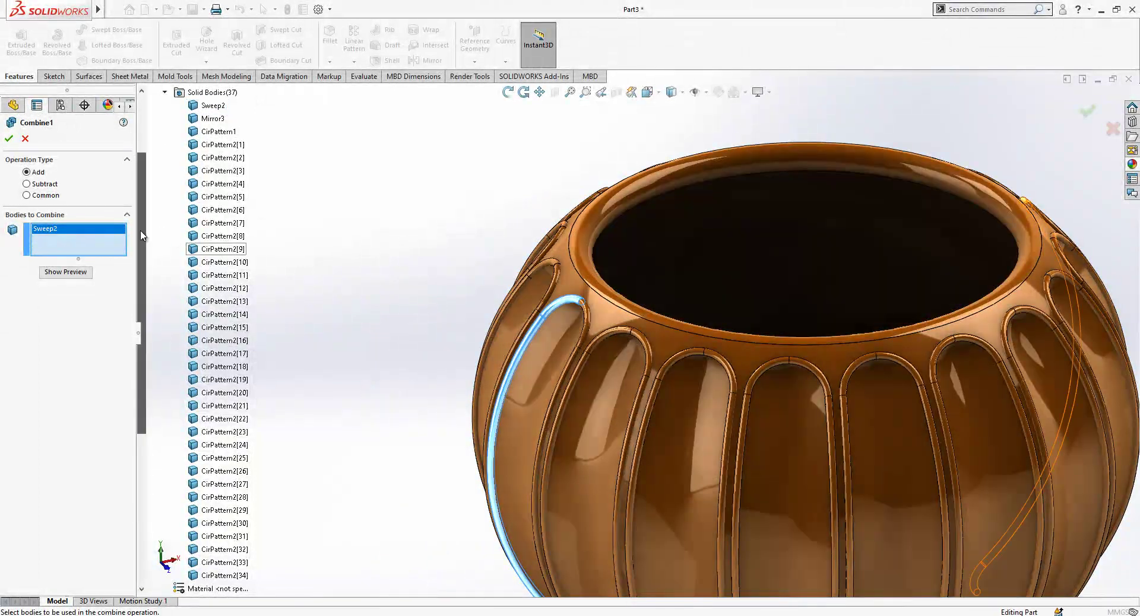
pyautogui.scroll(-4, 148, 316)
pyautogui.keyDown('shift'); pyautogui.click(240, 433); pyautogui.keyUp('shift')
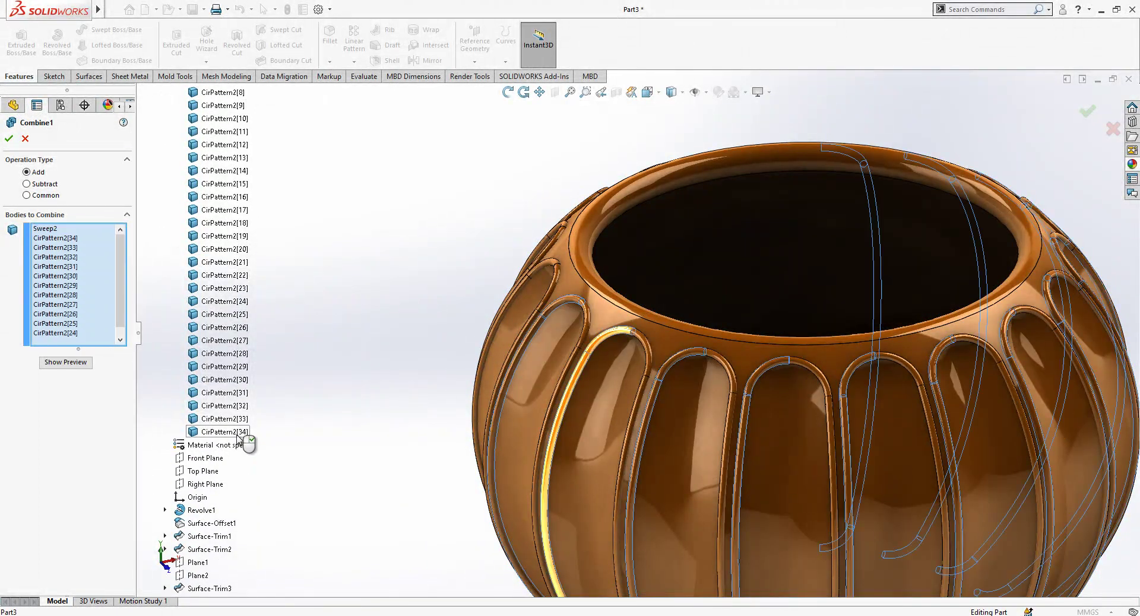
pyautogui.scroll(3, 321, 401)
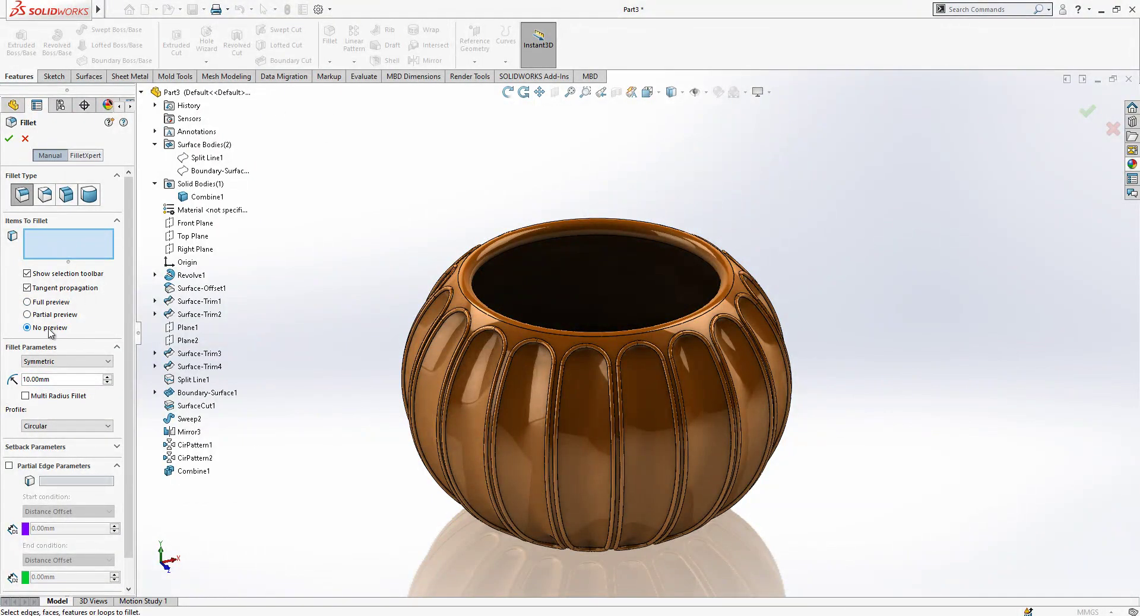
# Step: Select the front rib recess faces and the pot's upper collar face for filleting
pyautogui.click(529, 374)
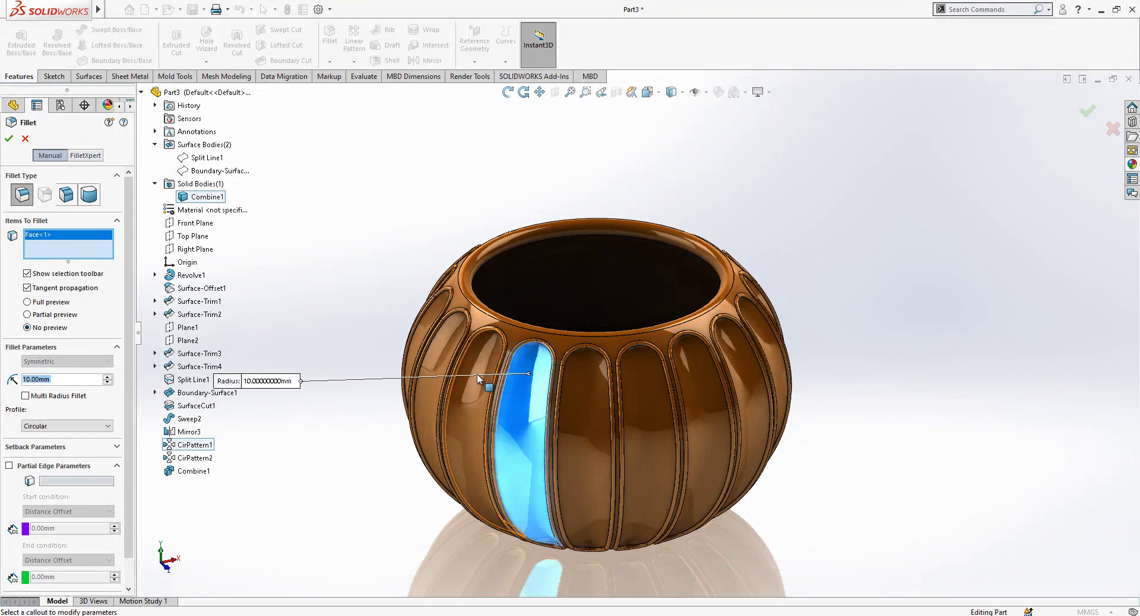
pyautogui.click(449, 354)
pyautogui.click(447, 356)
pyautogui.click(594, 379)
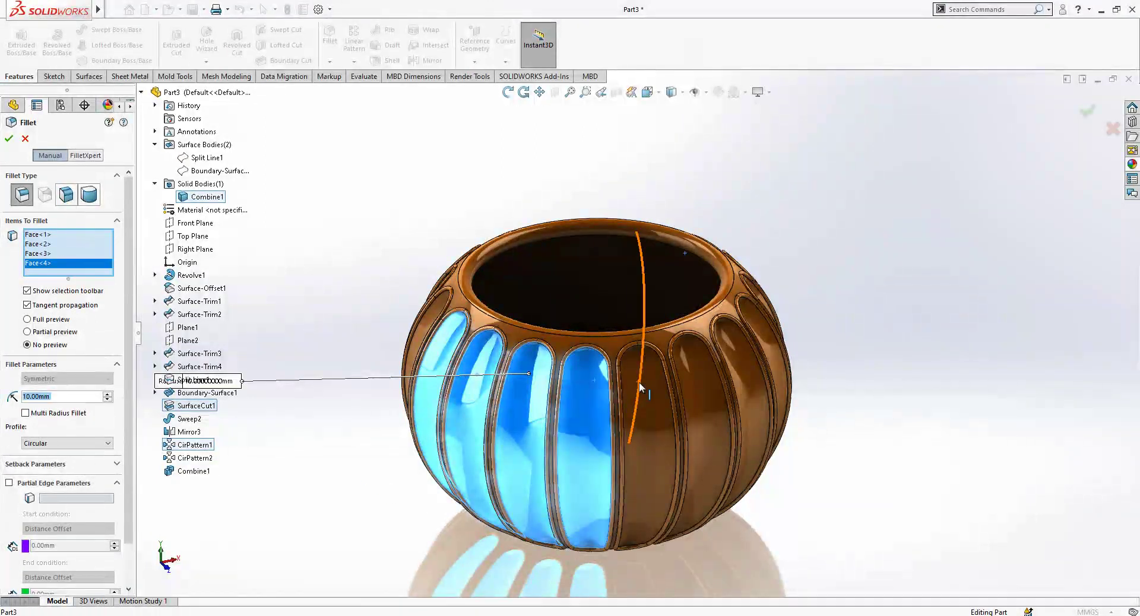
pyautogui.click(640, 388)
pyautogui.click(653, 389)
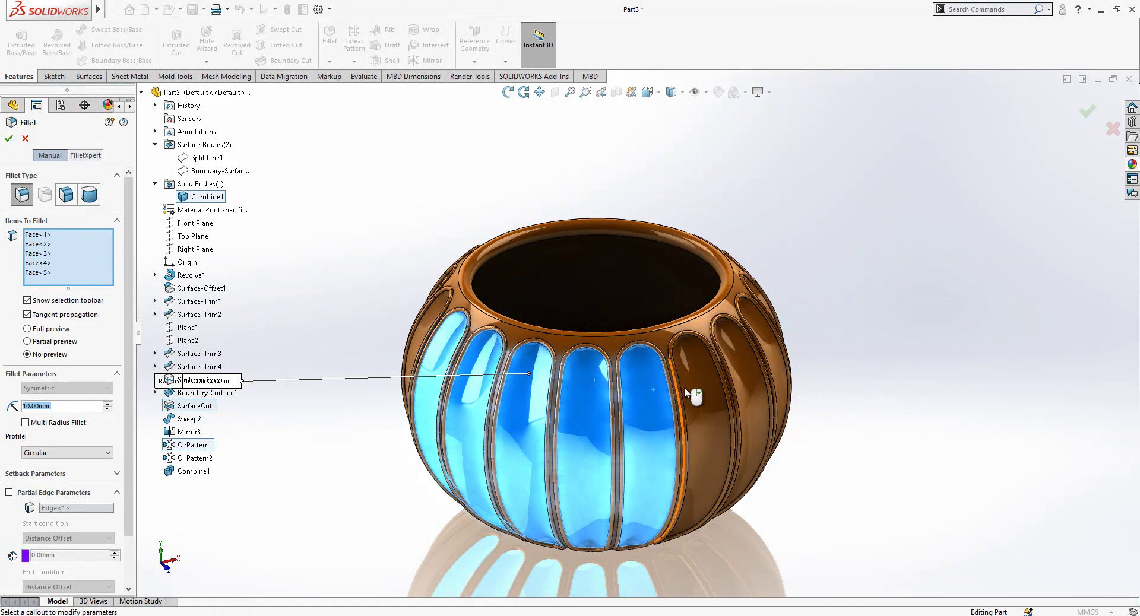
pyautogui.click(699, 388)
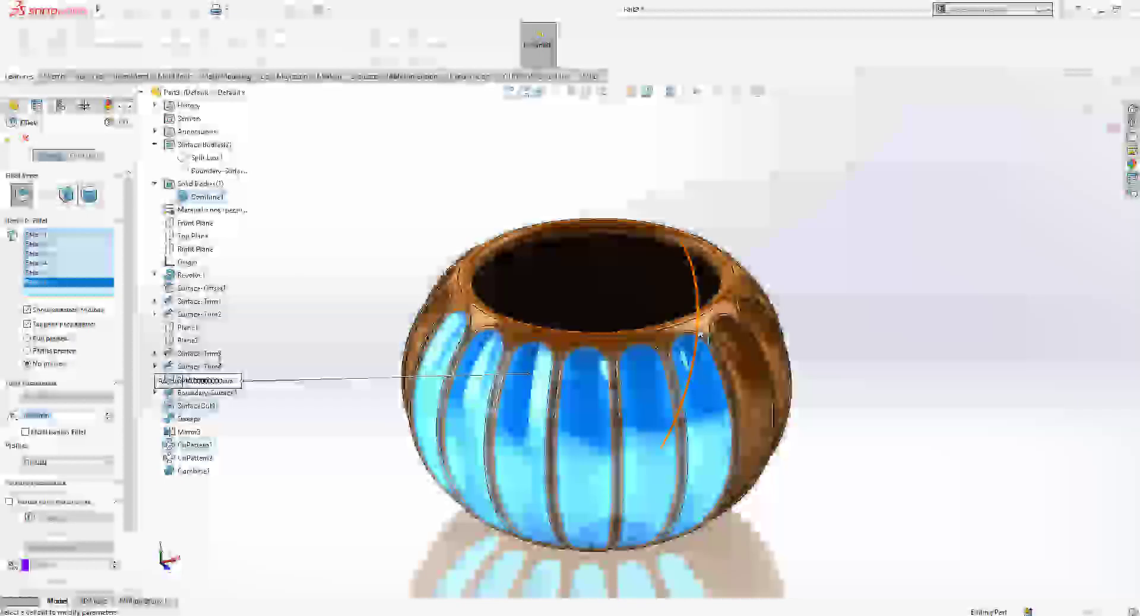
pyautogui.click(703, 331)
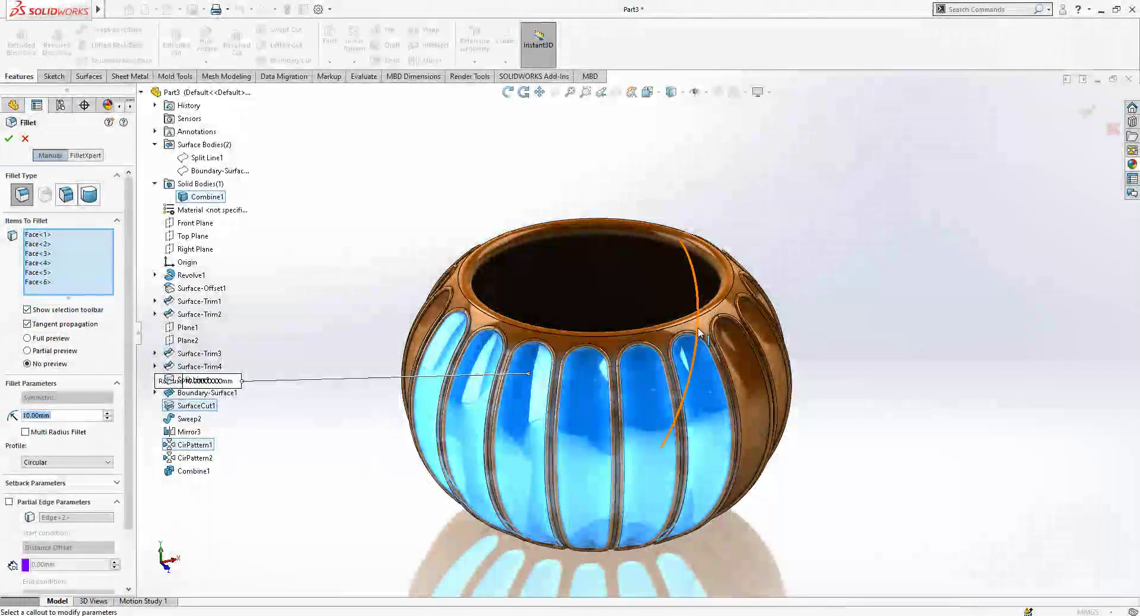
pyautogui.click(731, 352)
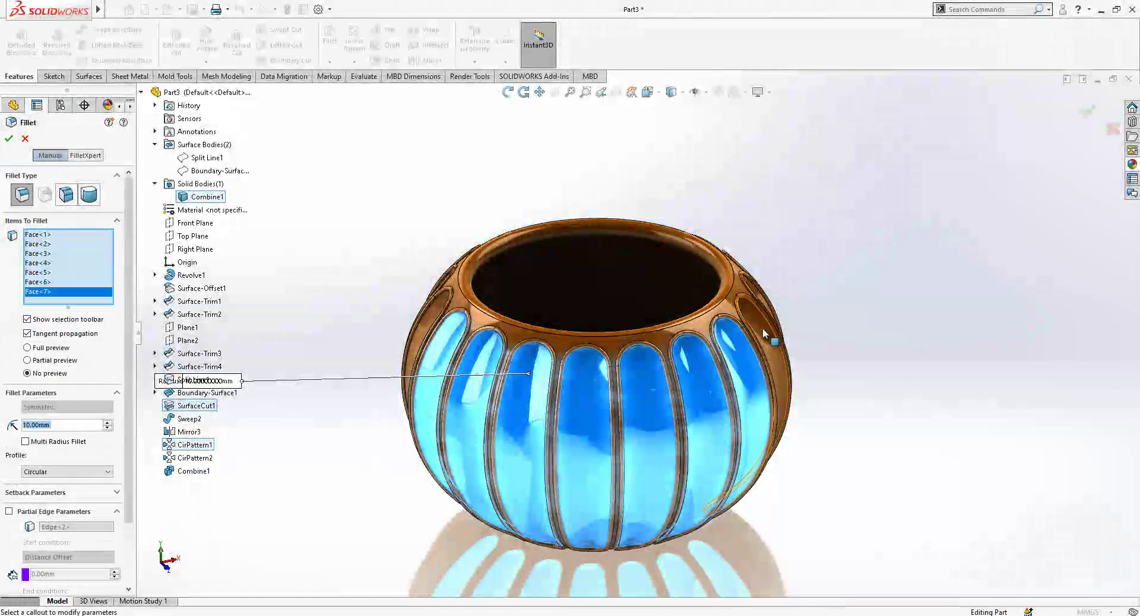
pyautogui.click(762, 327)
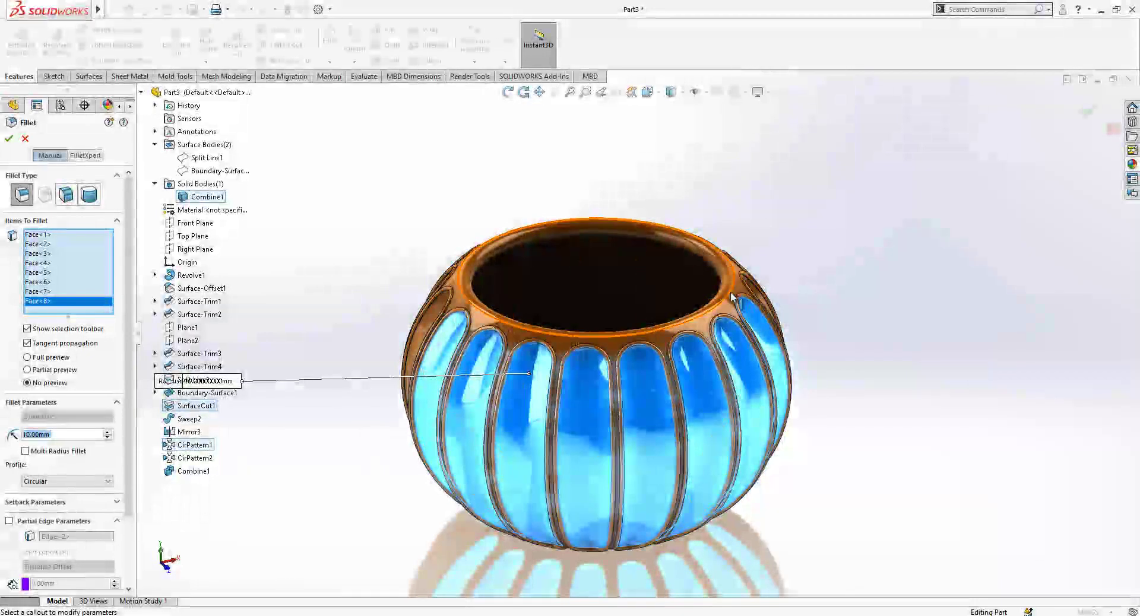
pyautogui.click(736, 297)
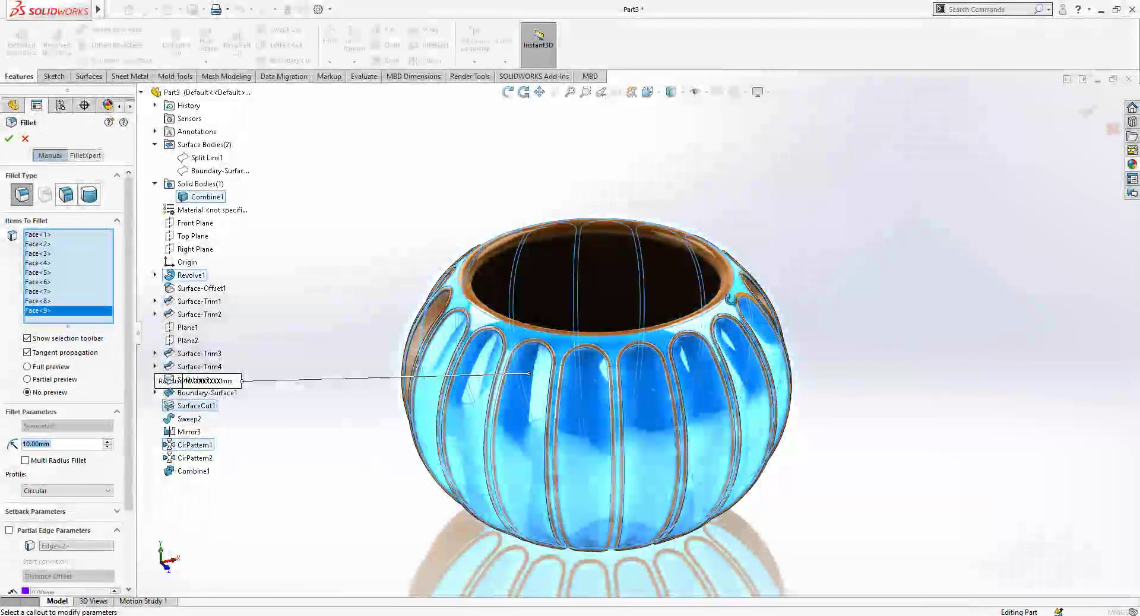
# Step: Add the remaining rib recess faces around the far side of the pot
pyautogui.moveTo(617, 332); pyautogui.dragTo(675, 297, button='middle')
pyautogui.click(675, 297)
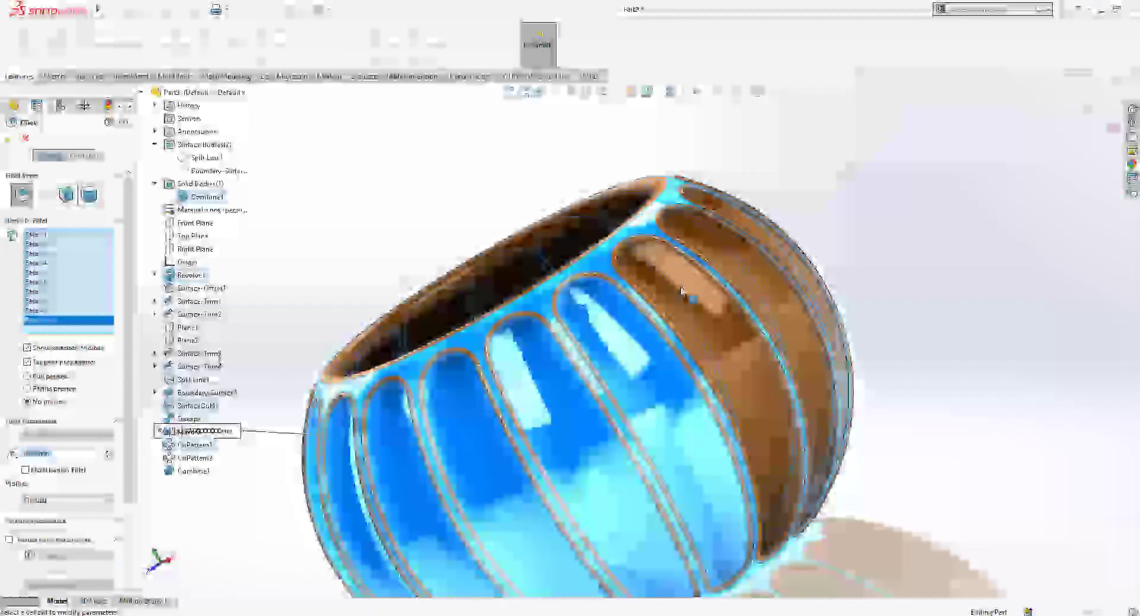
pyautogui.click(727, 255)
pyautogui.moveTo(713, 254); pyautogui.dragTo(757, 237, button='middle')
pyautogui.click(757, 236)
pyautogui.click(756, 237)
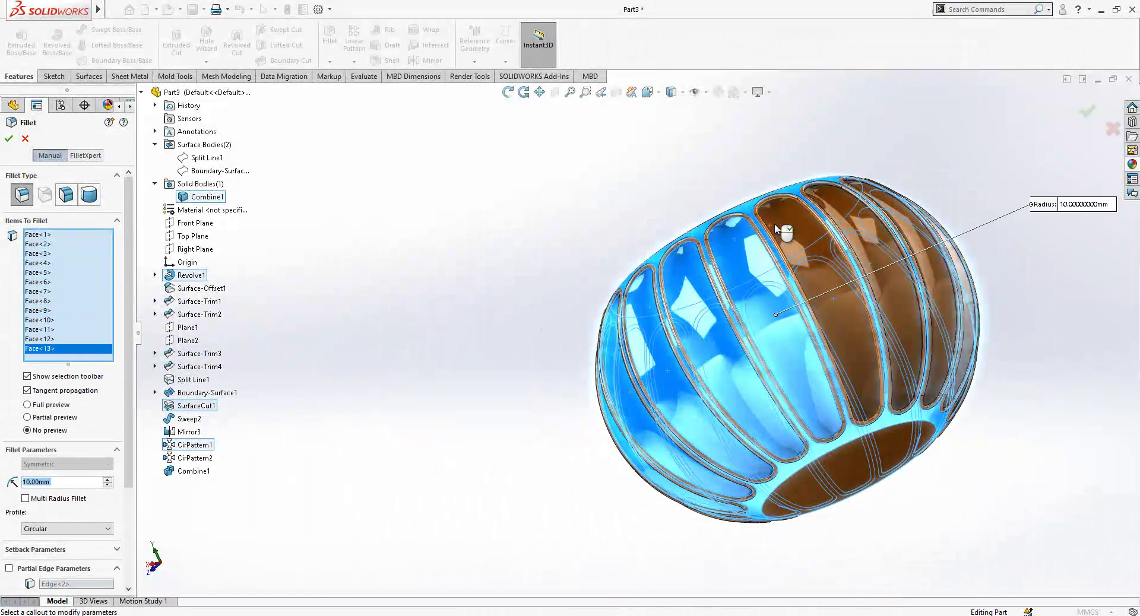
pyautogui.click(838, 223)
pyautogui.click(889, 209)
pyautogui.moveTo(889, 209); pyautogui.dragTo(809, 229, button='middle')
pyautogui.scroll(-3, 840, 226)
pyautogui.click(841, 227)
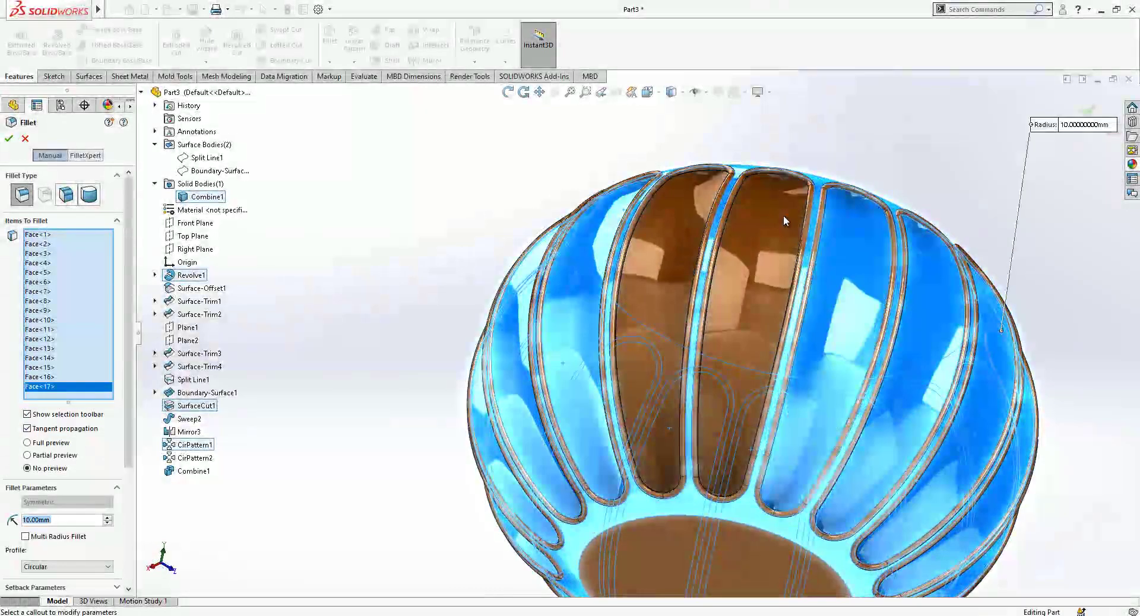
pyautogui.click(782, 215)
pyautogui.click(661, 213)
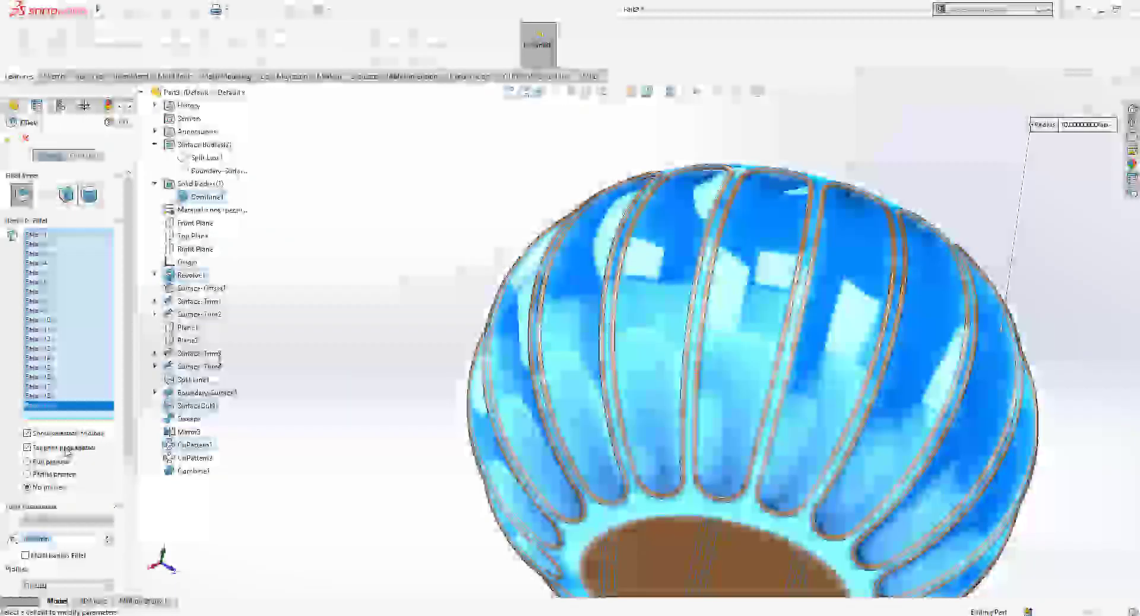
# Step: Set the fillet radius to 0.5 mm and apply it, creating Fillet1
pyautogui.write('0.5')
pyautogui.press('Return')
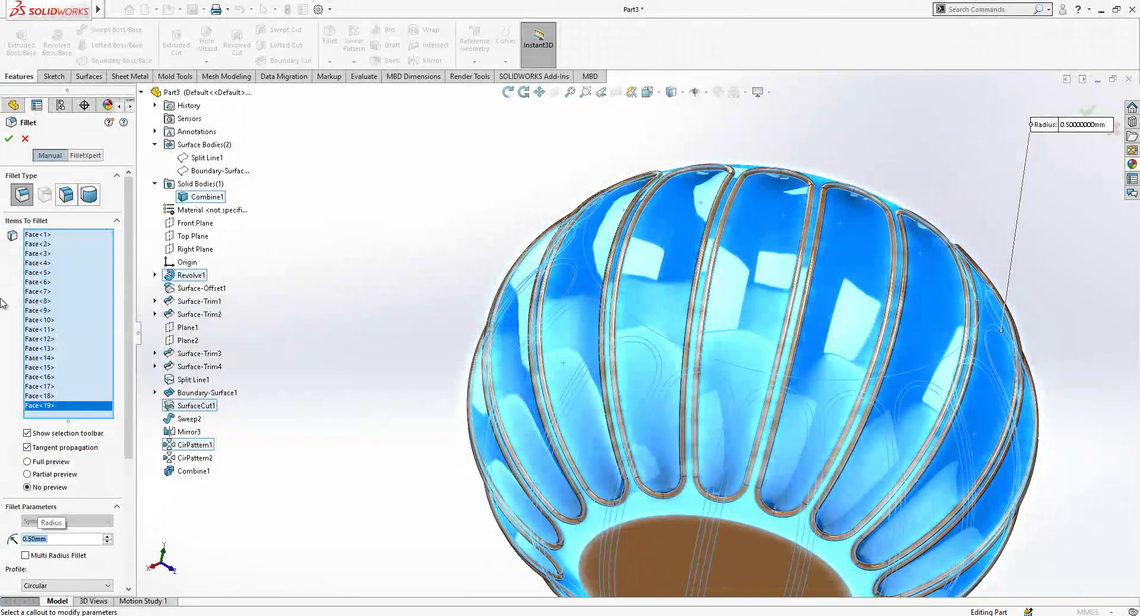
pyautogui.click(8, 141)
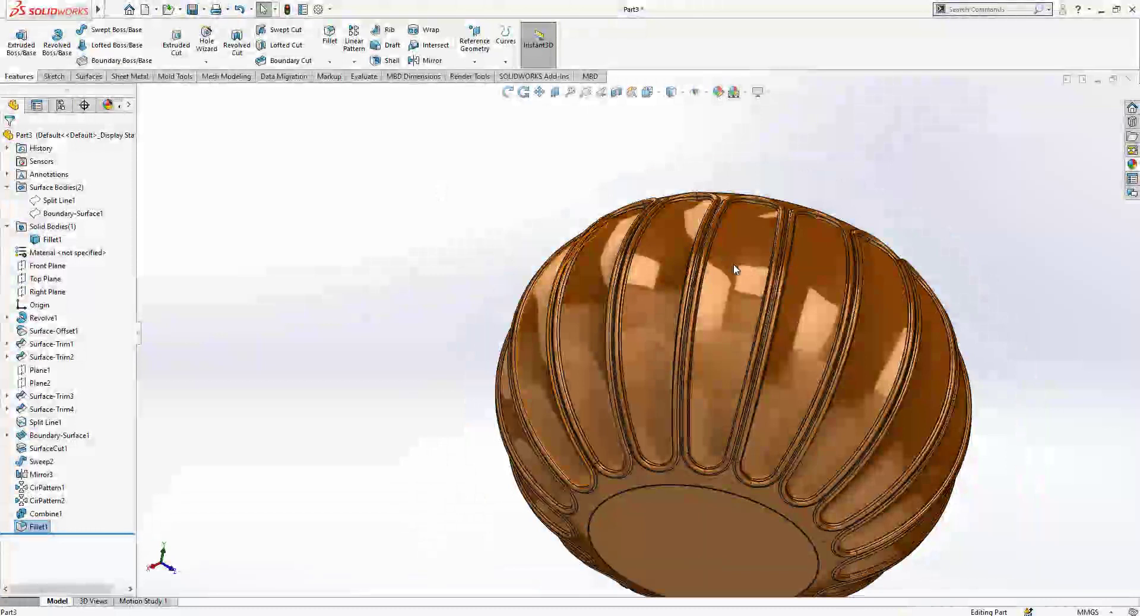
# Step: Turn the filleted pot upright and switch its display style to Shaded without edges
pyautogui.moveTo(735, 270); pyautogui.dragTo(884, 197, button='middle')
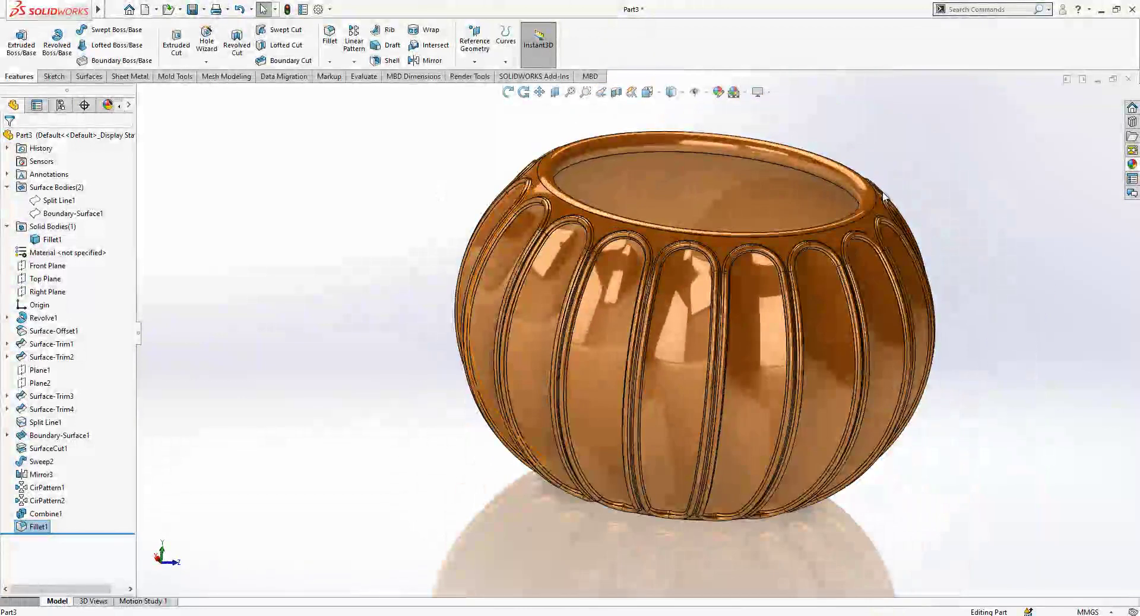
pyautogui.click(694, 92)
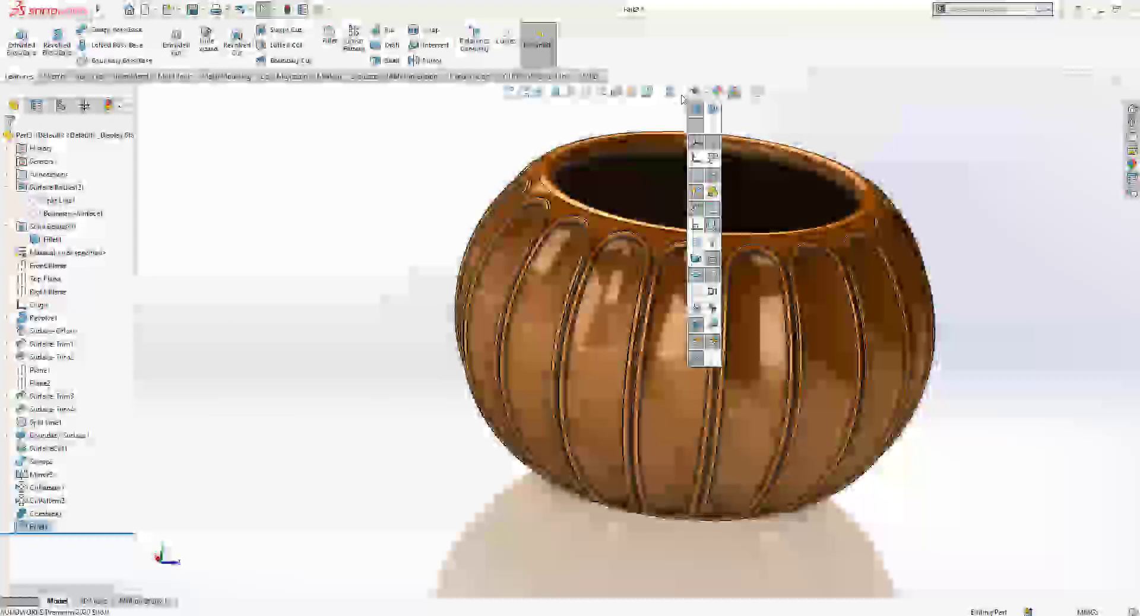
pyautogui.click(672, 92)
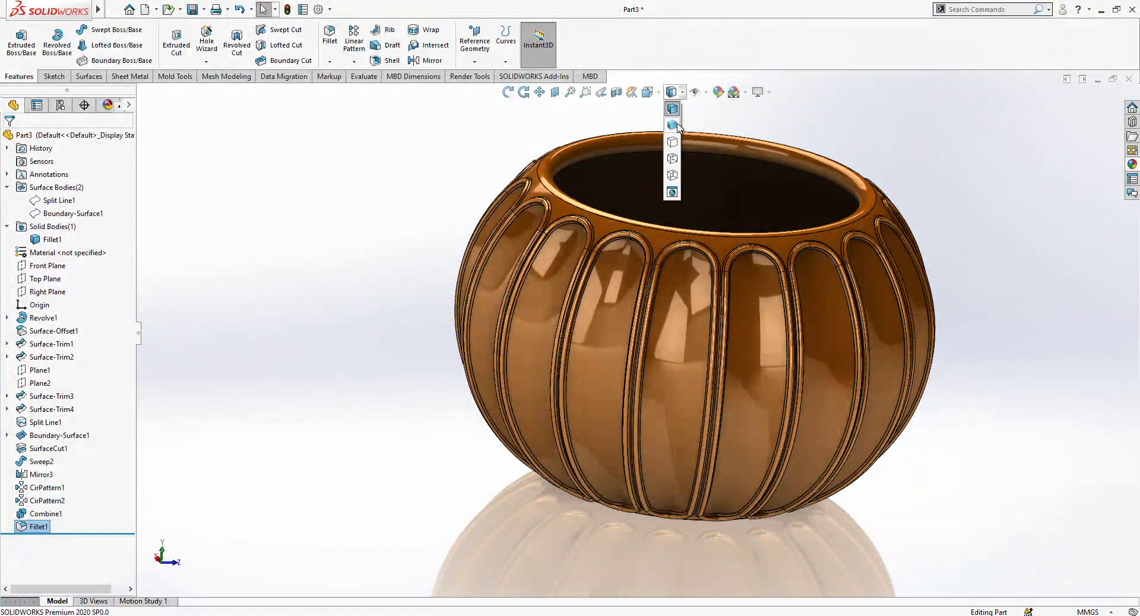
pyautogui.click(672, 125)
pyautogui.scroll(-6, 733, 280)
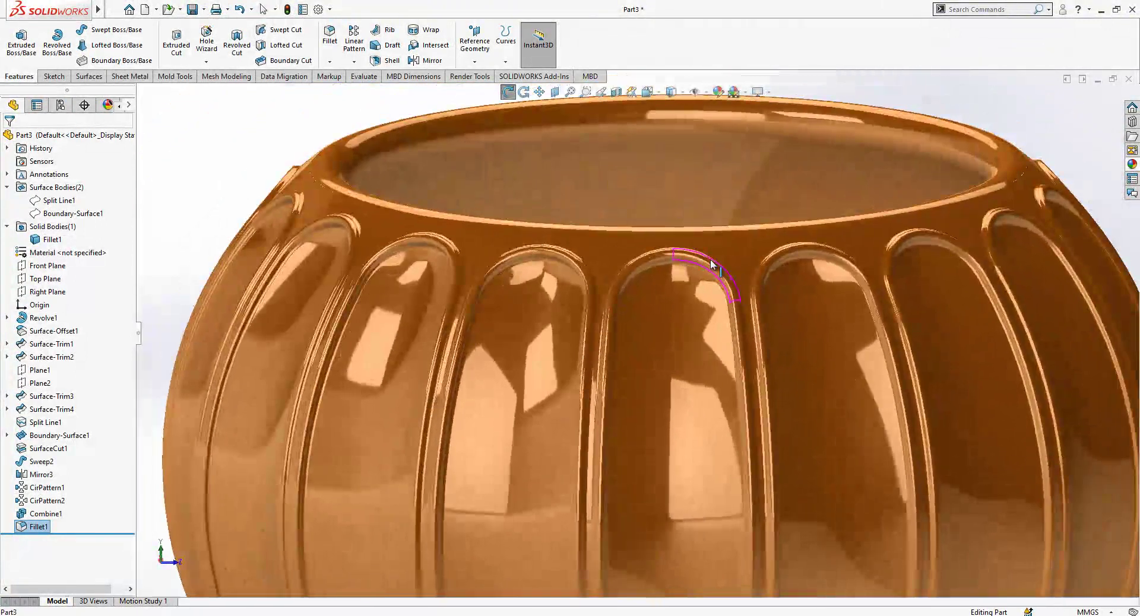
pyautogui.scroll(8, 738, 316)
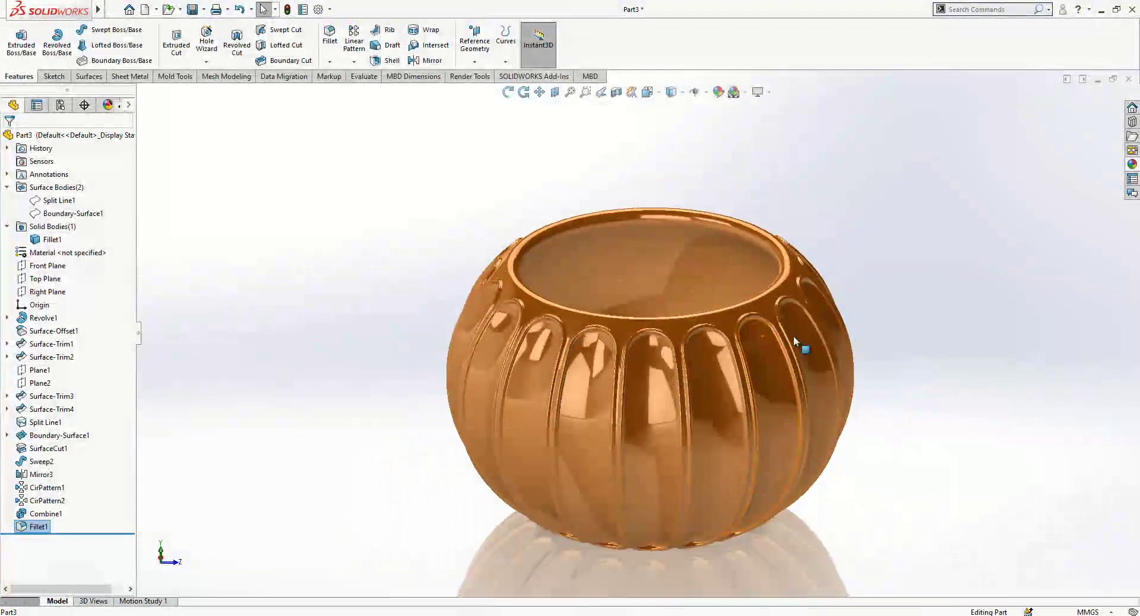